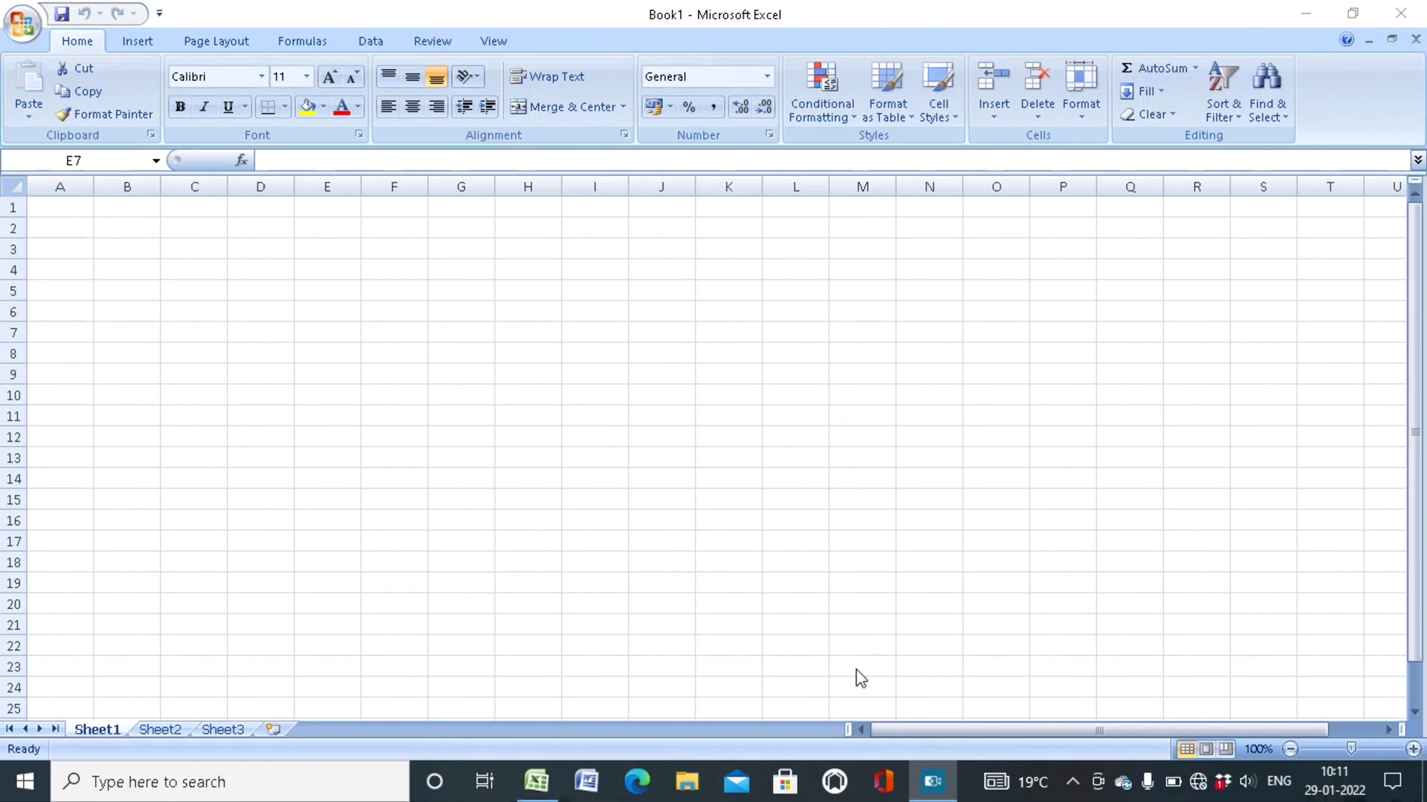
Apply All Borders to every cell of E3:N15 to form the empty table grid.
left_click(339, 255)
left_click_drag(339, 296, 901, 491)
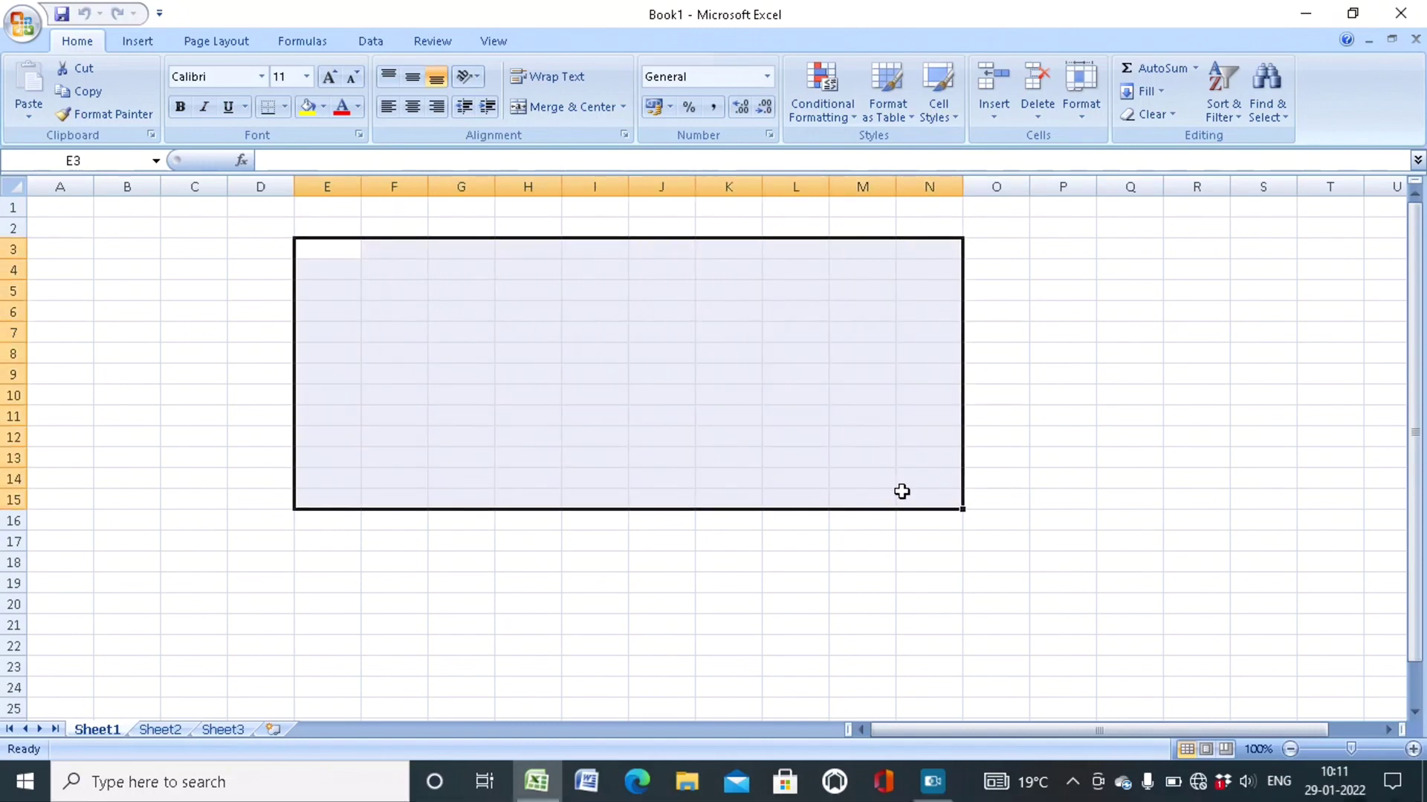
left_click(288, 106)
left_click(297, 275)
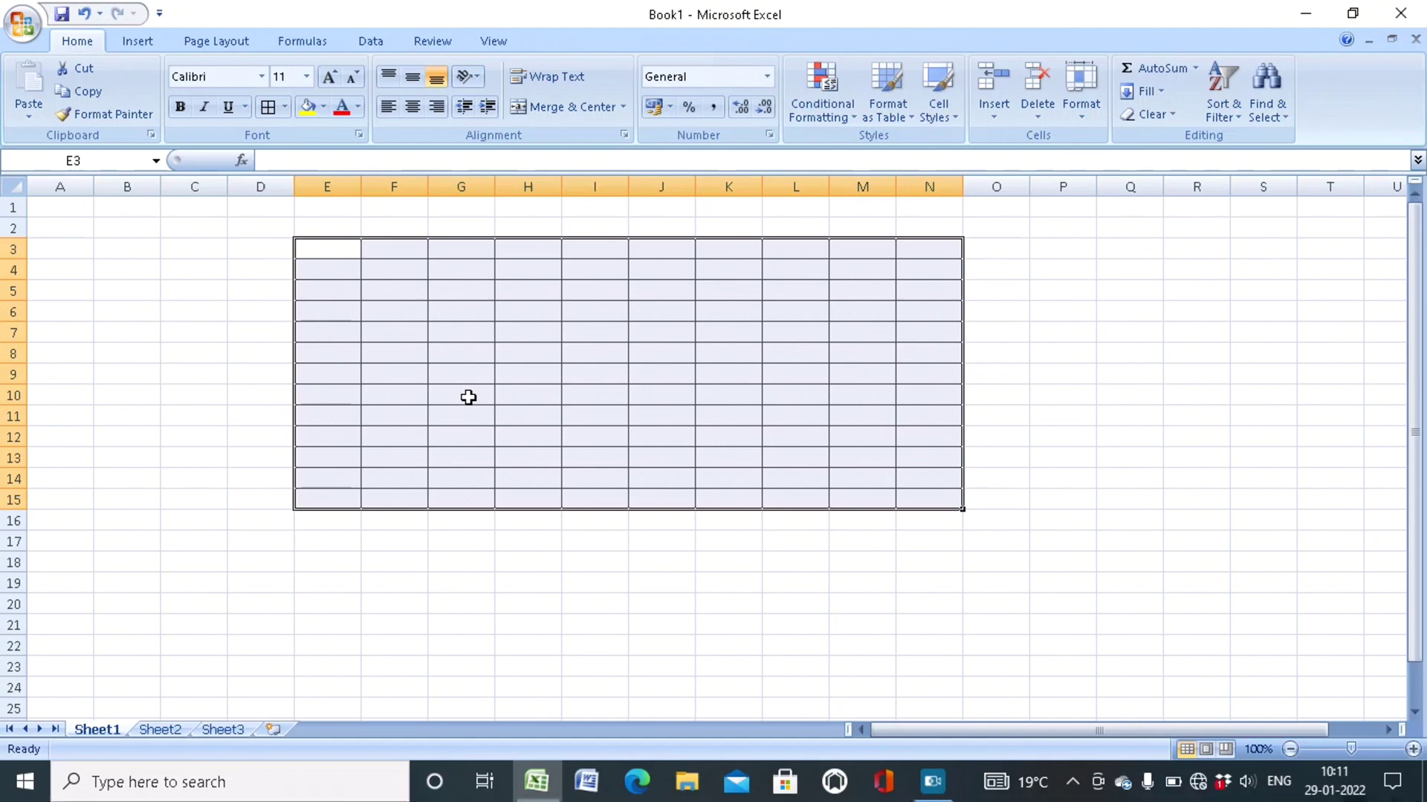
left_click(380, 607)
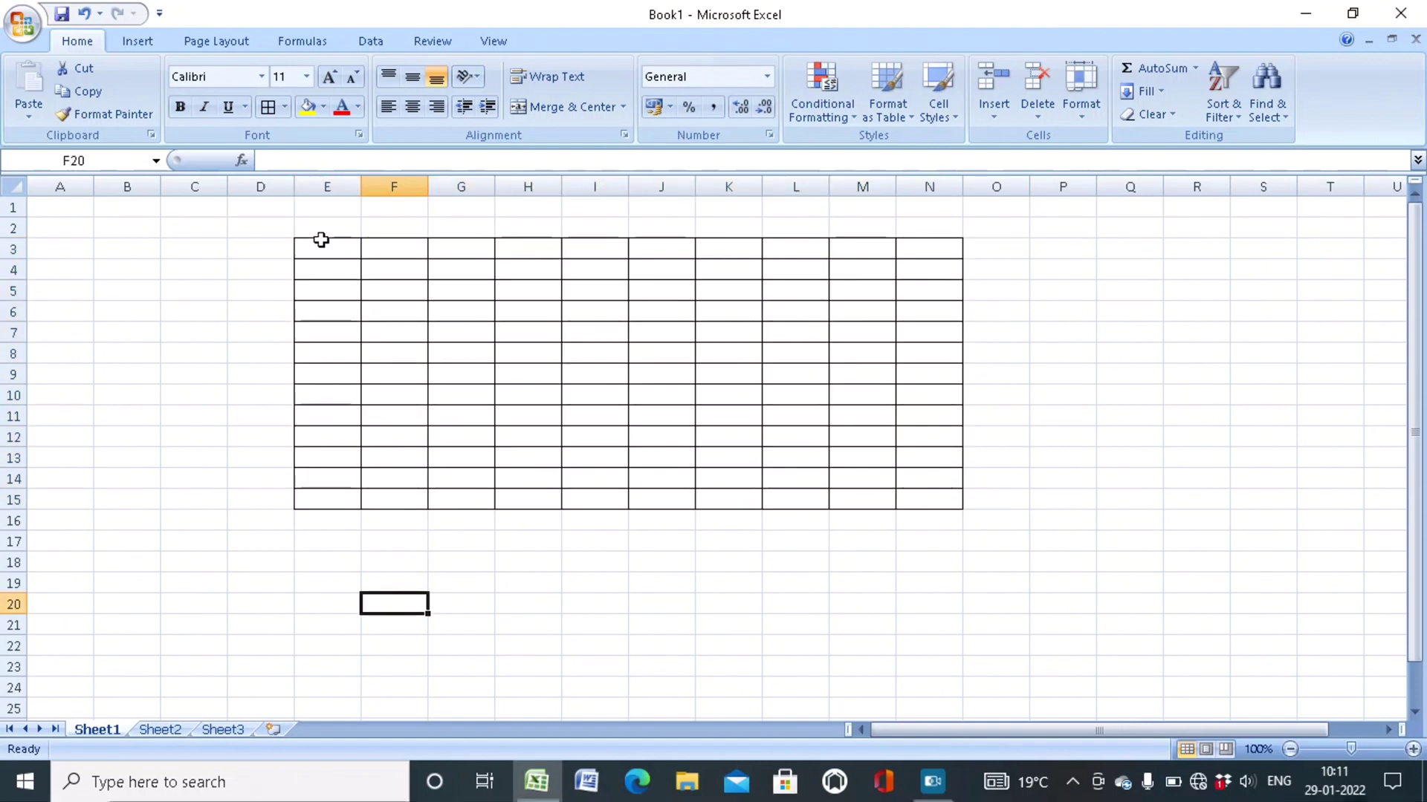
left_click_drag(321, 239, 916, 281)
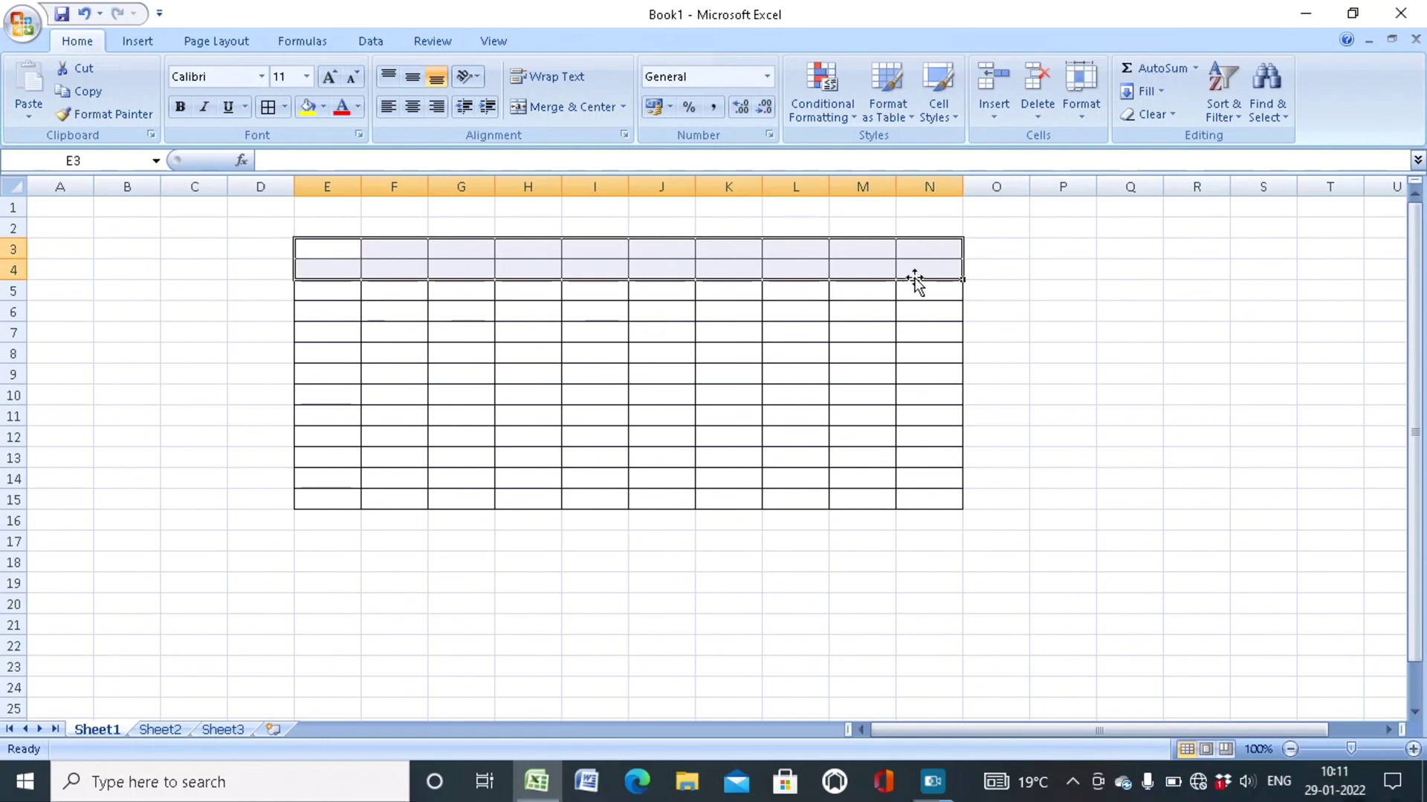
Merge and centre E3:N4, title it EMPLOYEE'S PAY ROLL, and middle-align it.
left_click(565, 106)
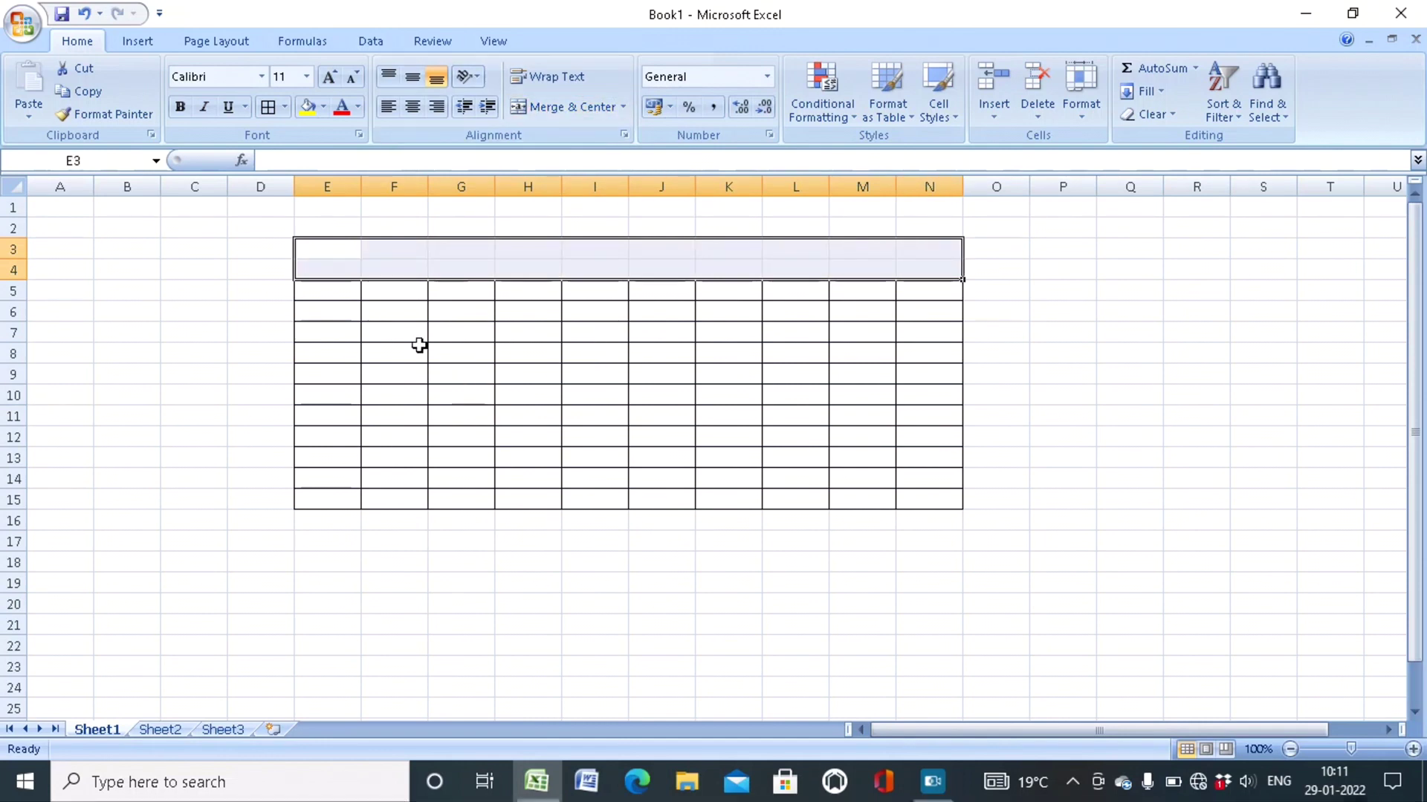
double_click(543, 266)
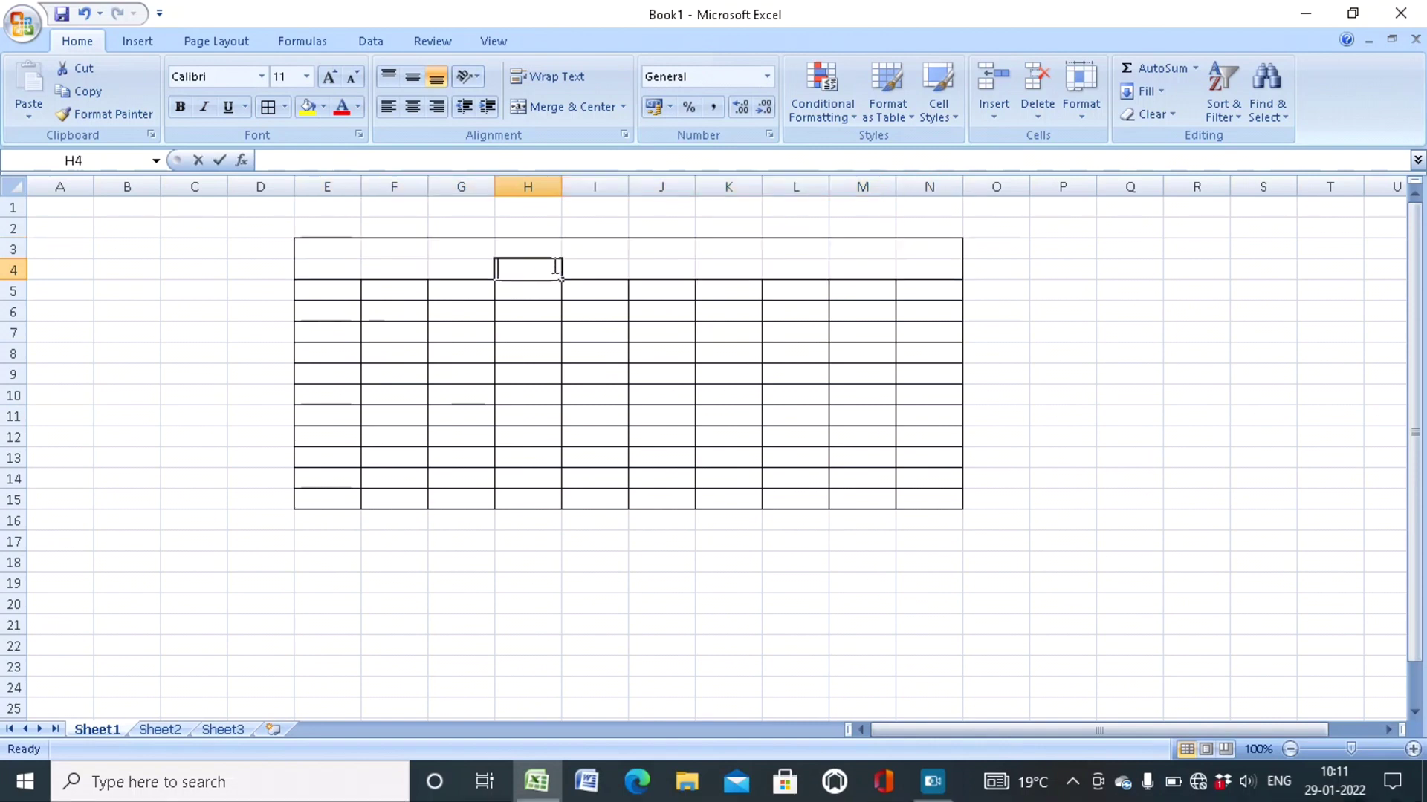
mouse_move(327, 255)
left_mouse_down()
mouse_move(419, 273)
mouse_move(961, 280)
left_mouse_up()
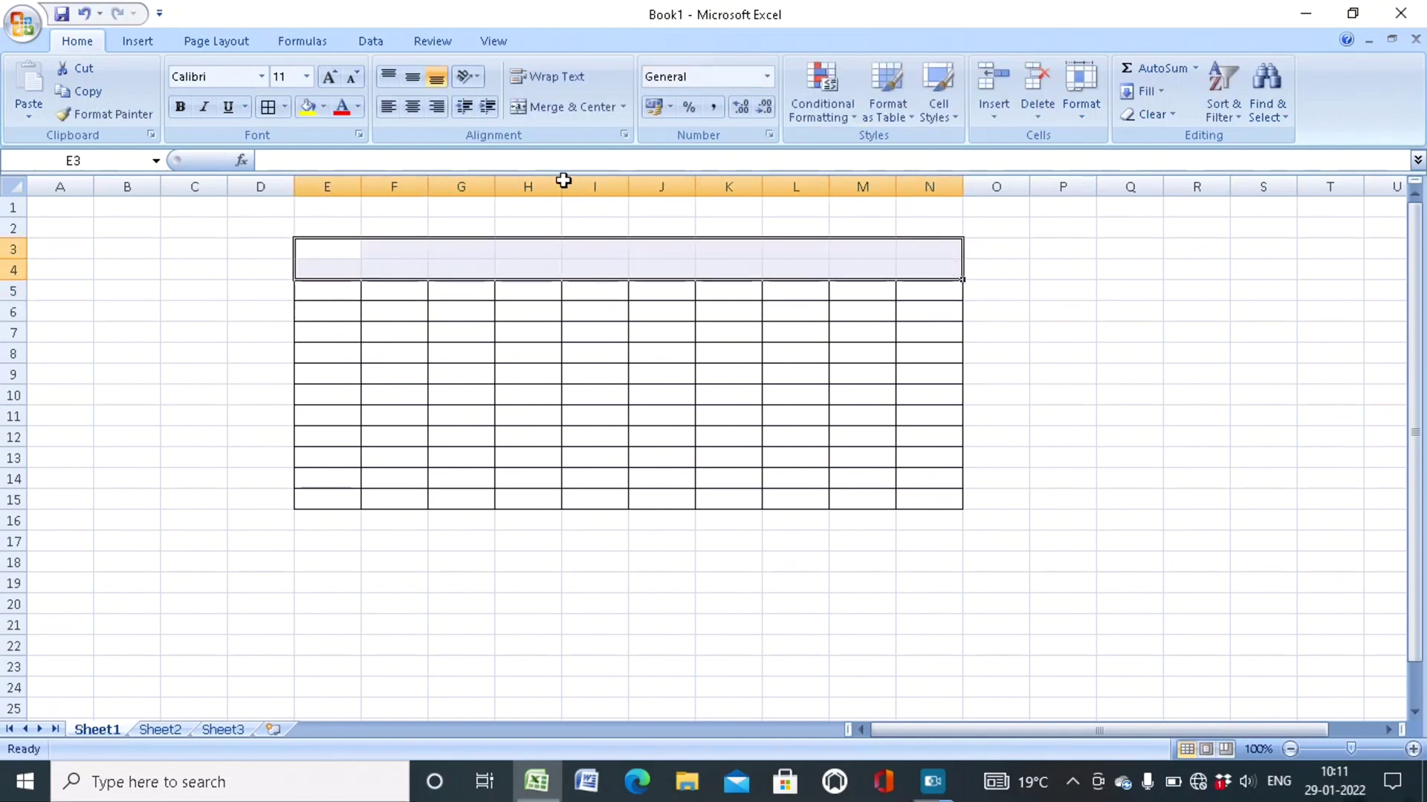
left_click(555, 108)
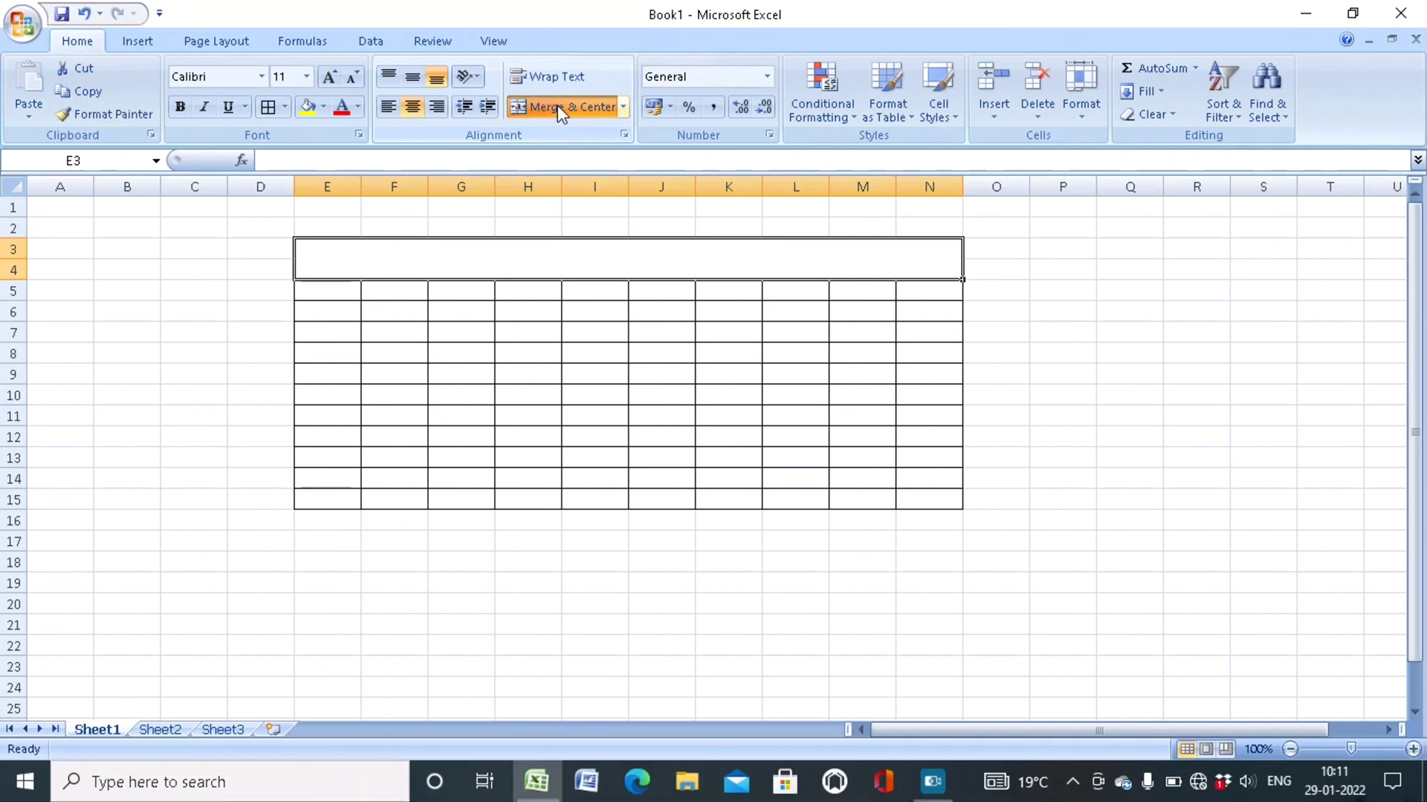
double_click(554, 258)
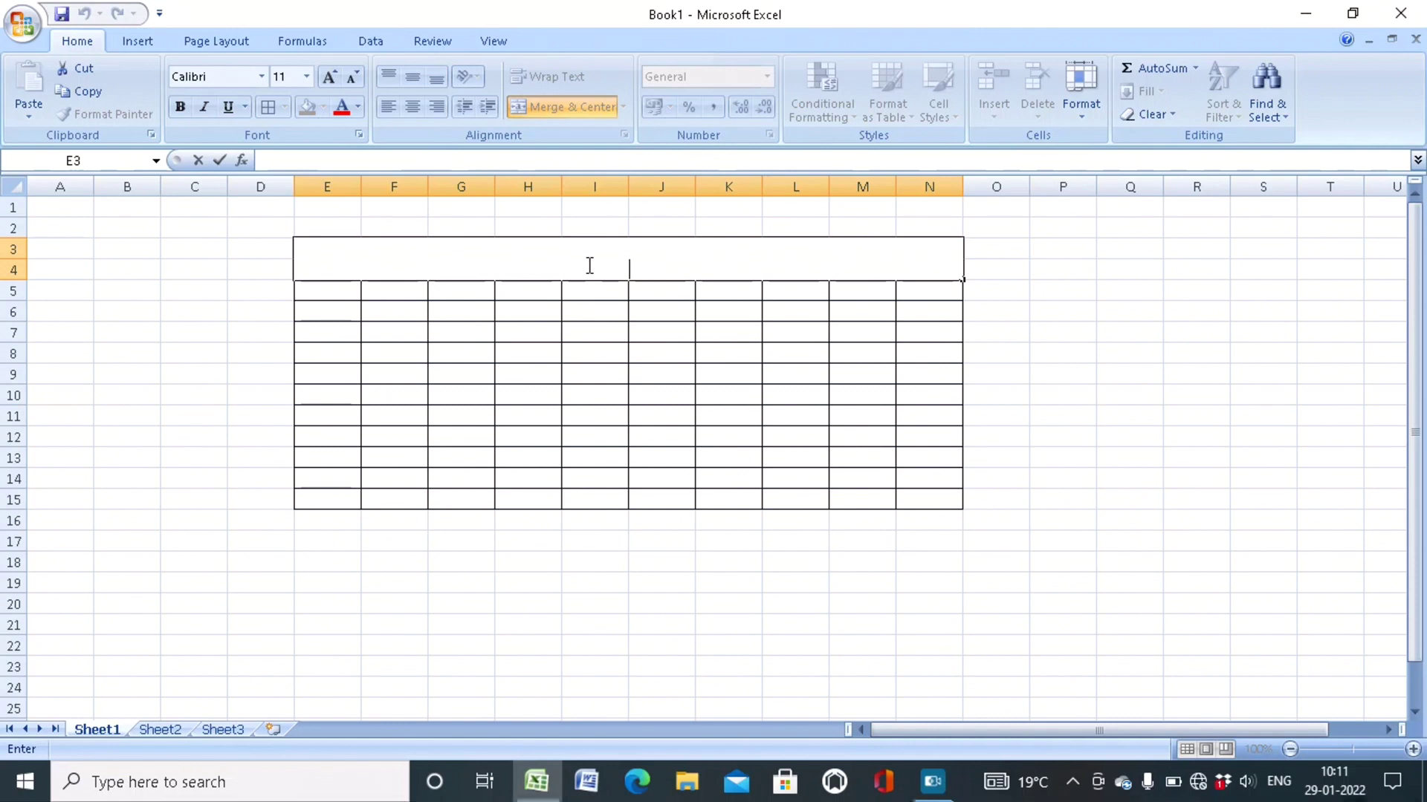
type("EMPLOY")
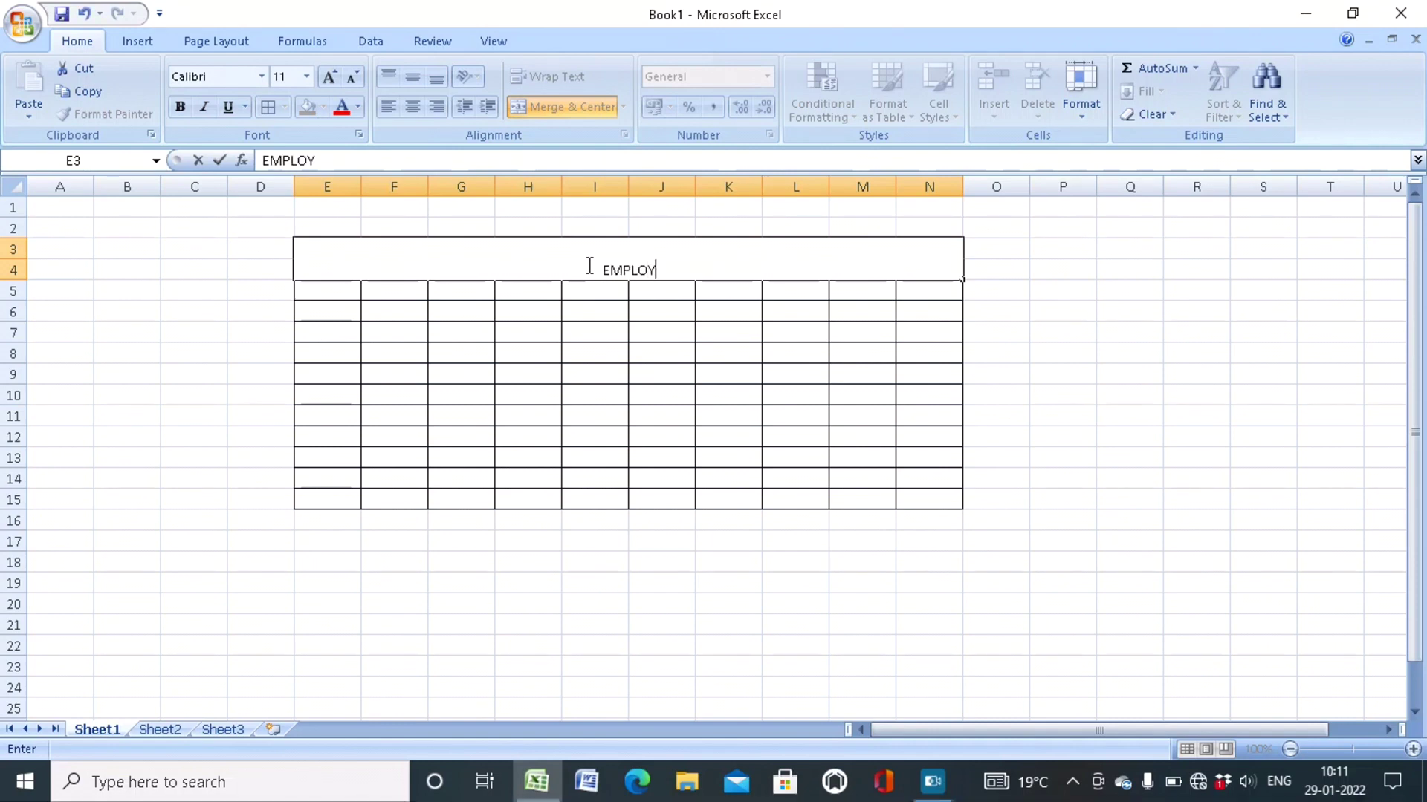
type("E;S")
key("BackSpace")
key("BackSpace")
type("EE")
type("'S PAY")
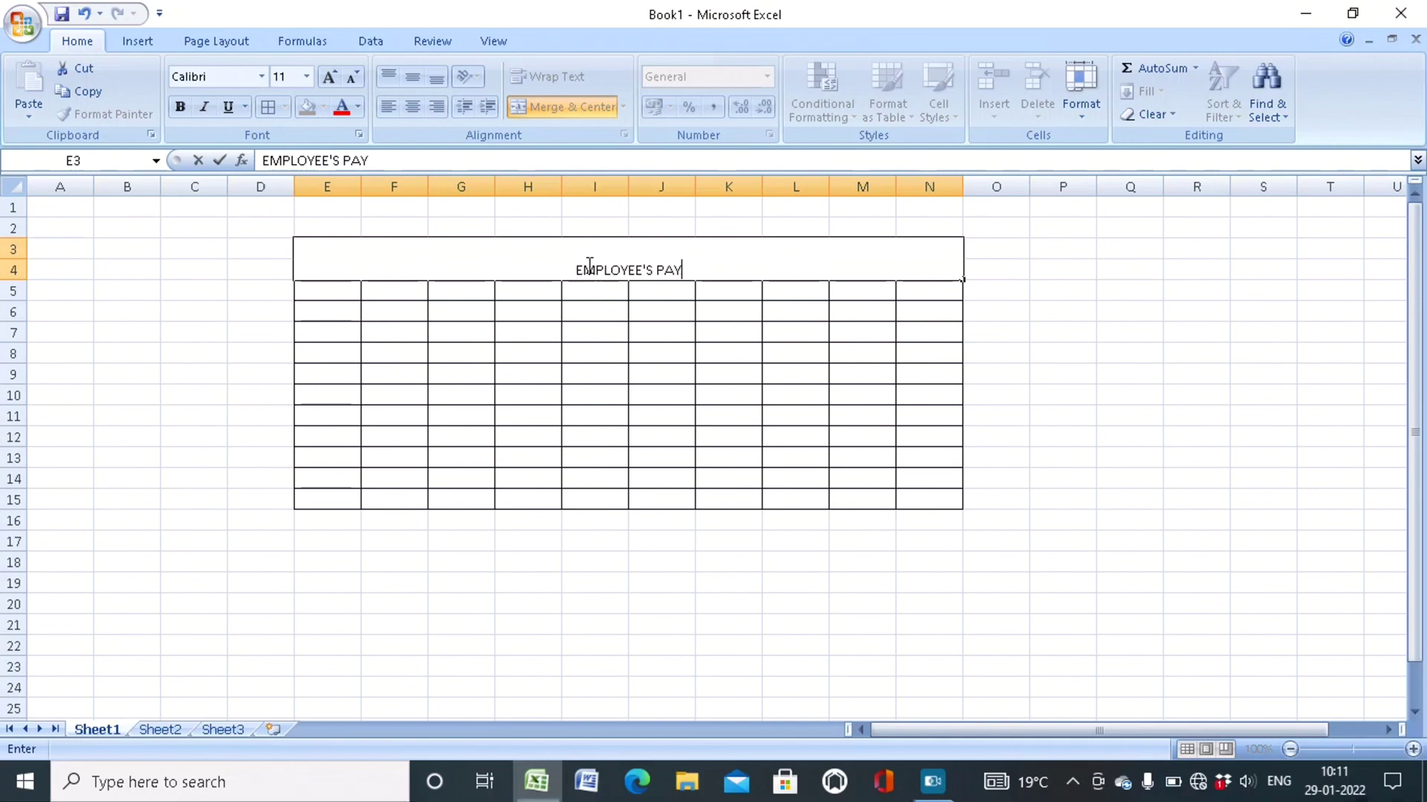
type(" ROLL")
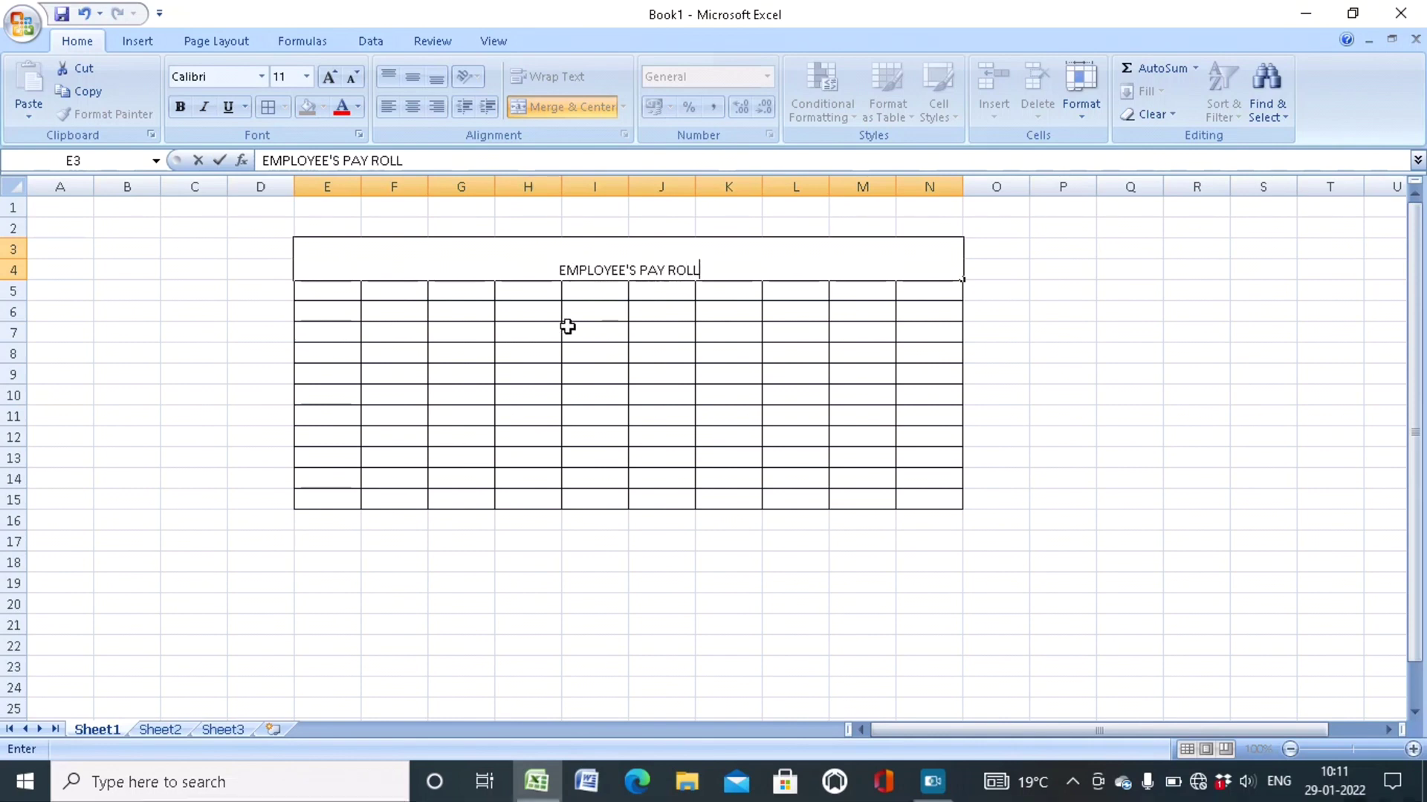
left_click(595, 617)
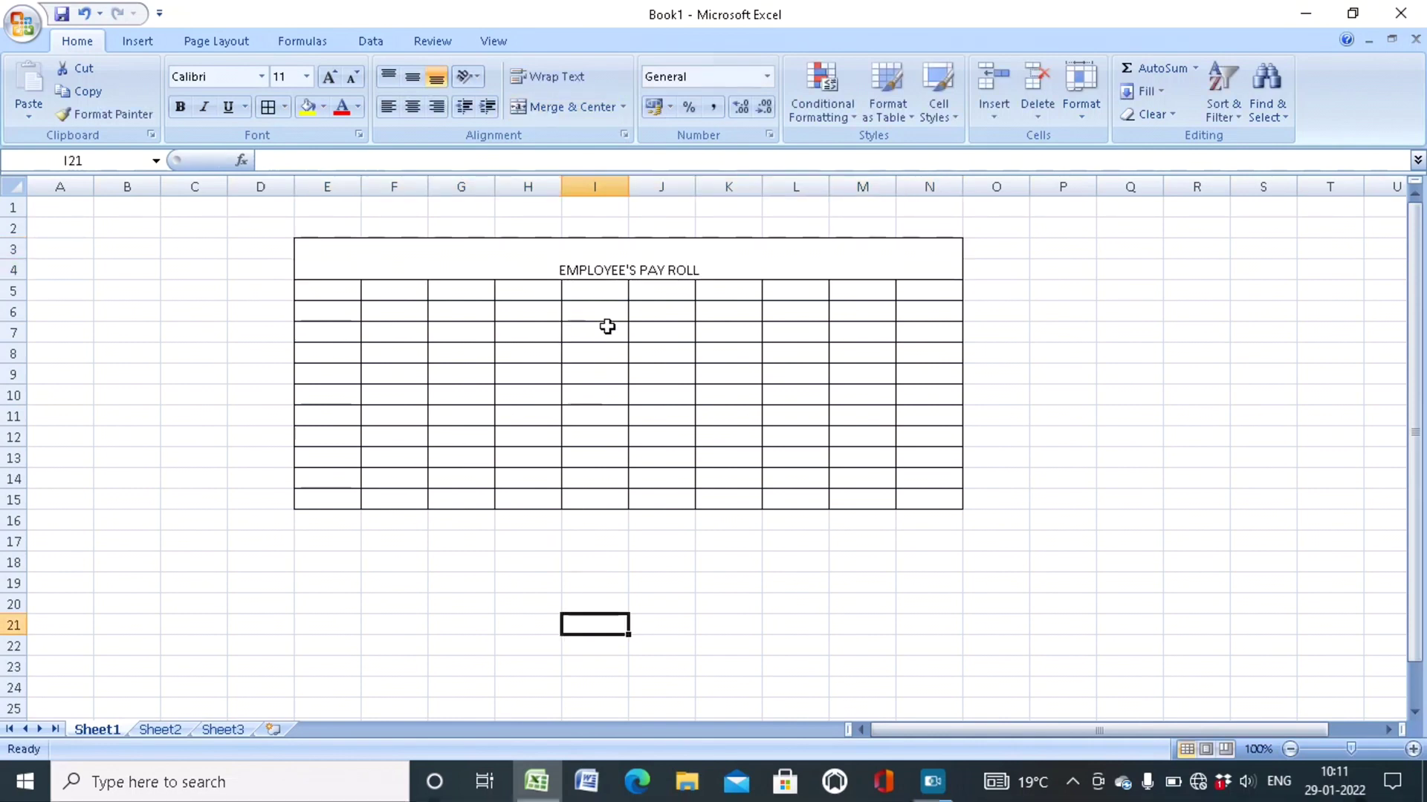
left_click(604, 271)
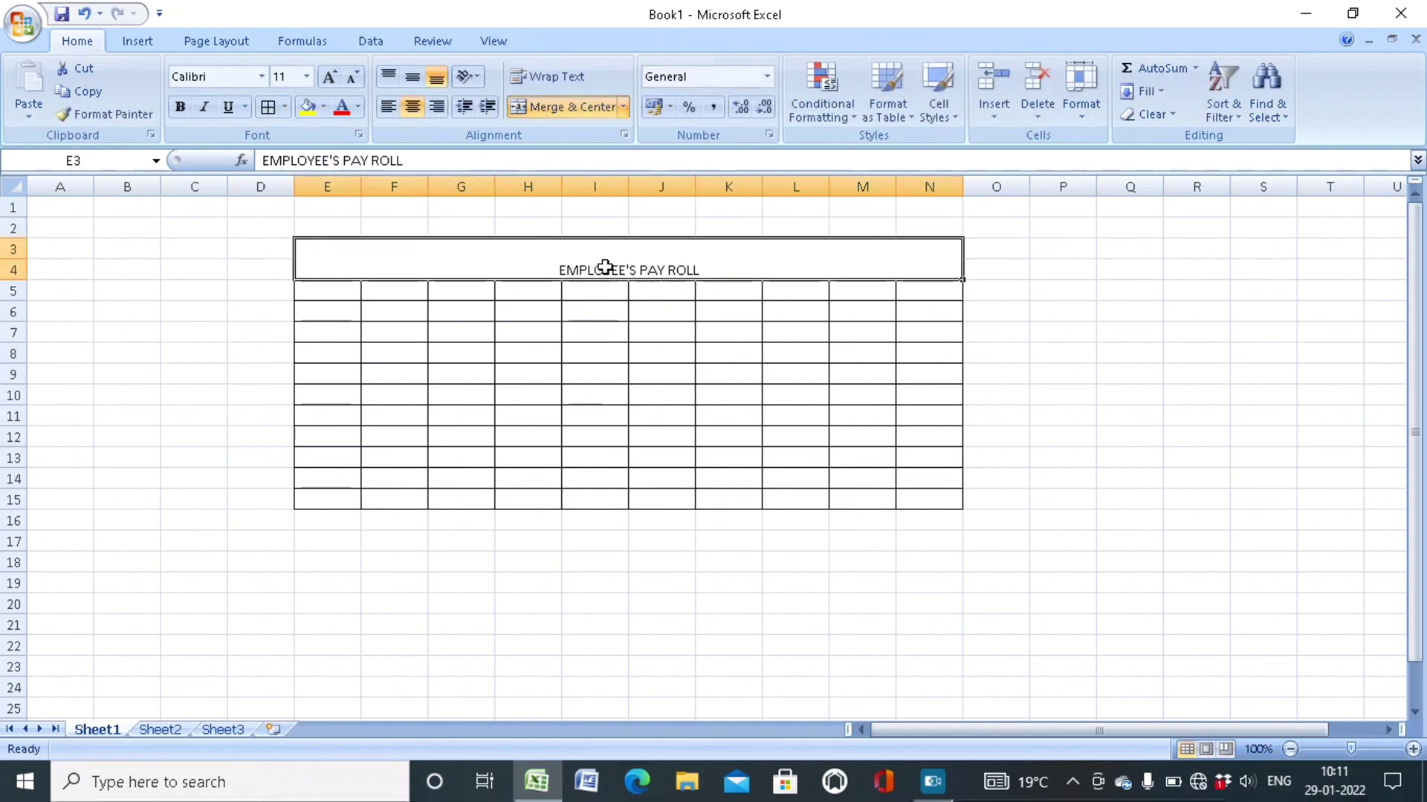
left_click(413, 77)
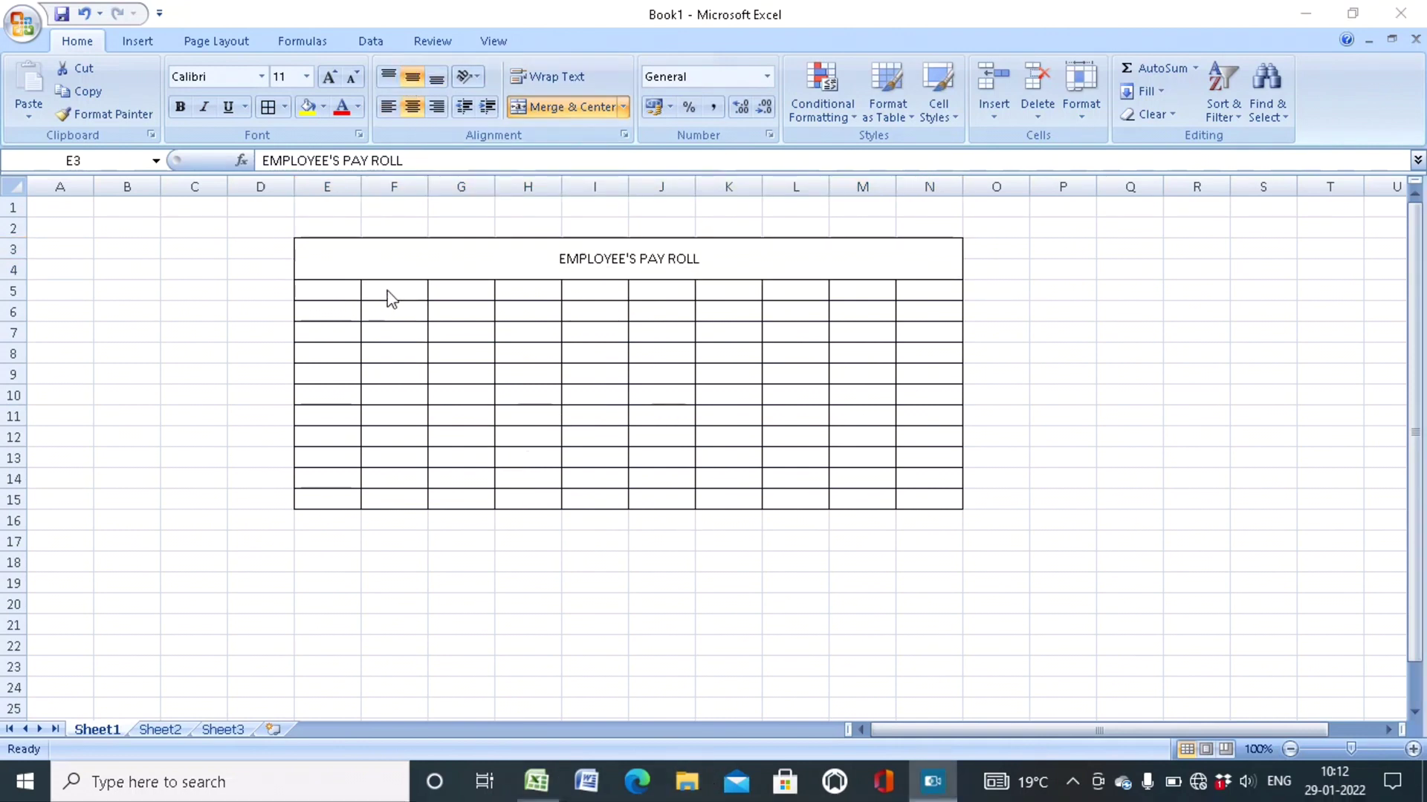
Enter the heading NAMES in cell E5.
double_click(346, 295)
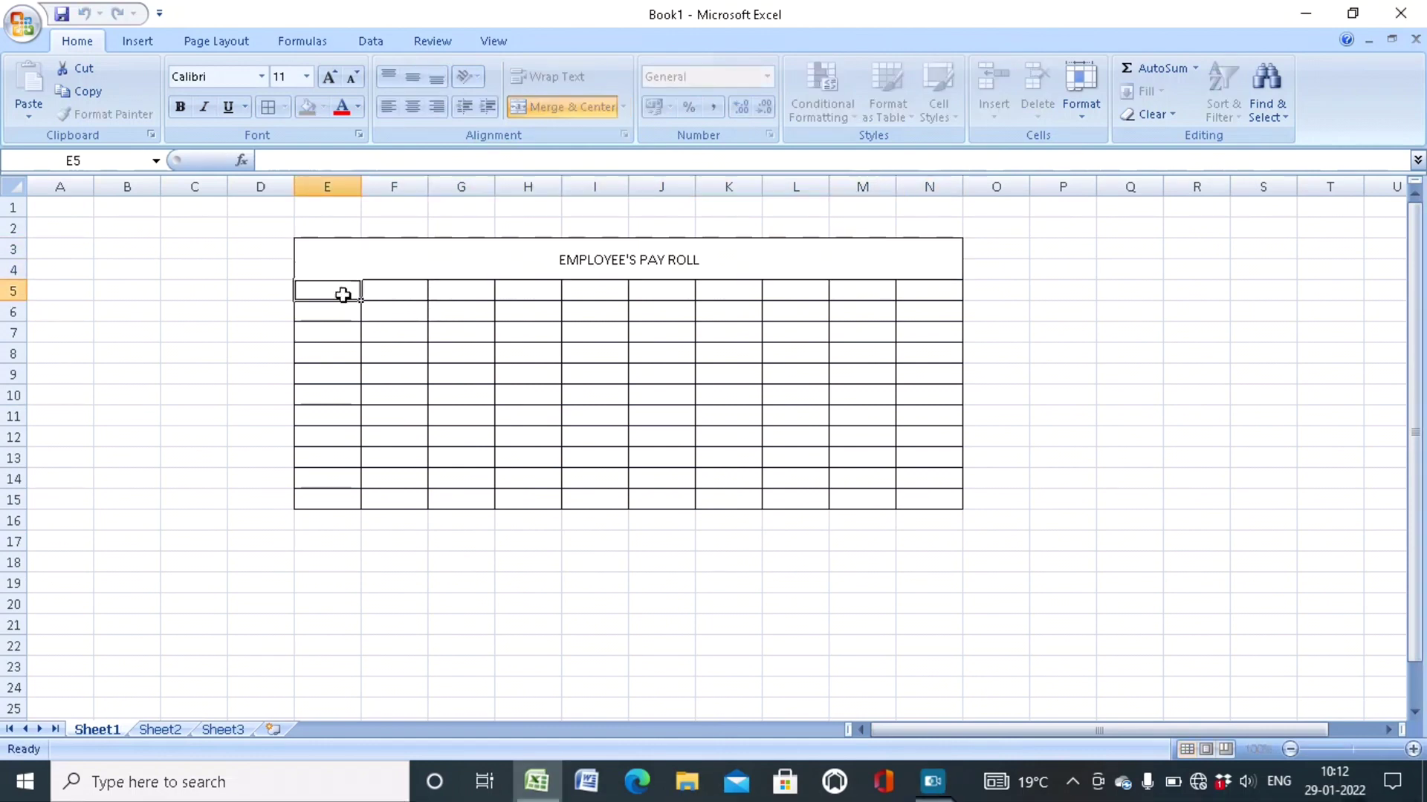
type("NA")
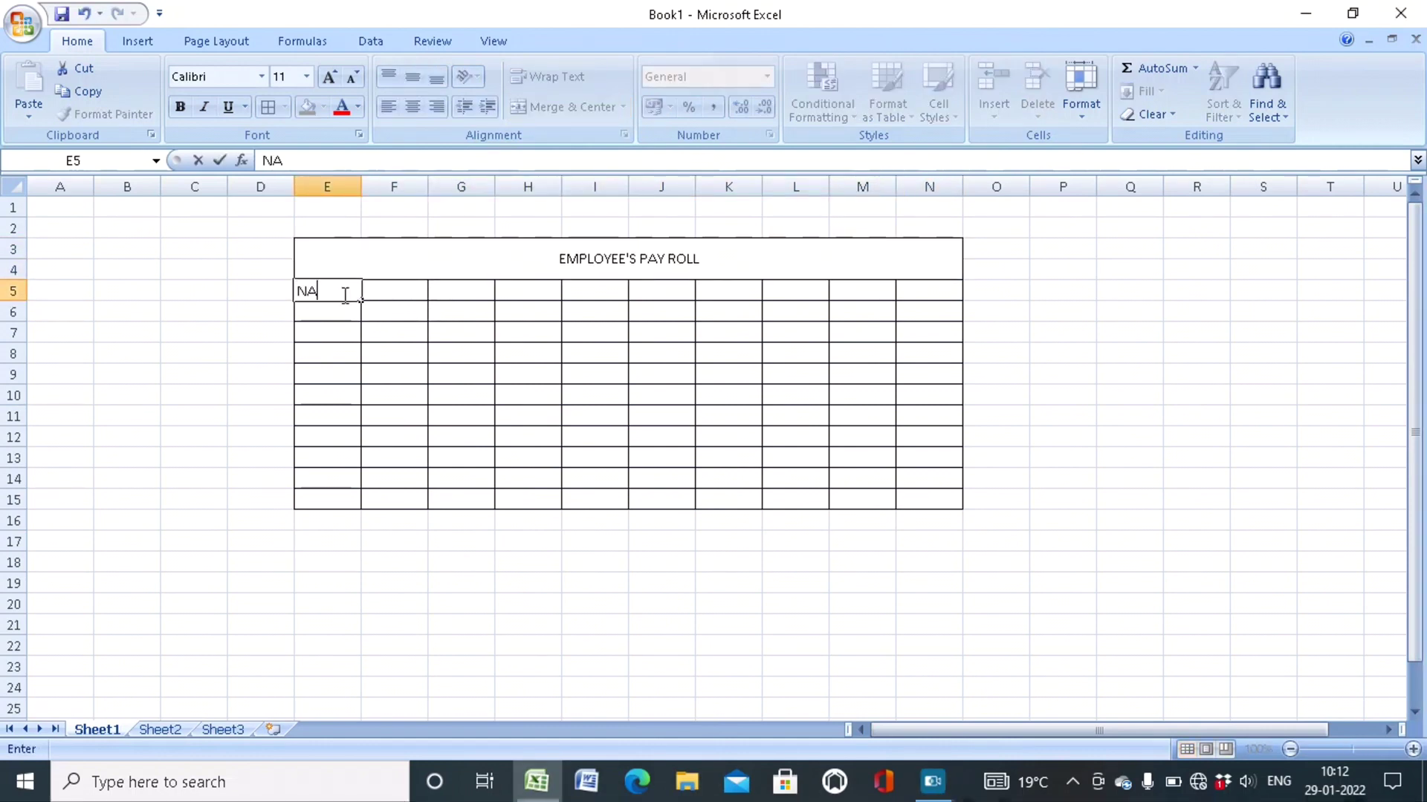
type("MS")
key("BackSpace")
type("ES")
left_click(333, 316)
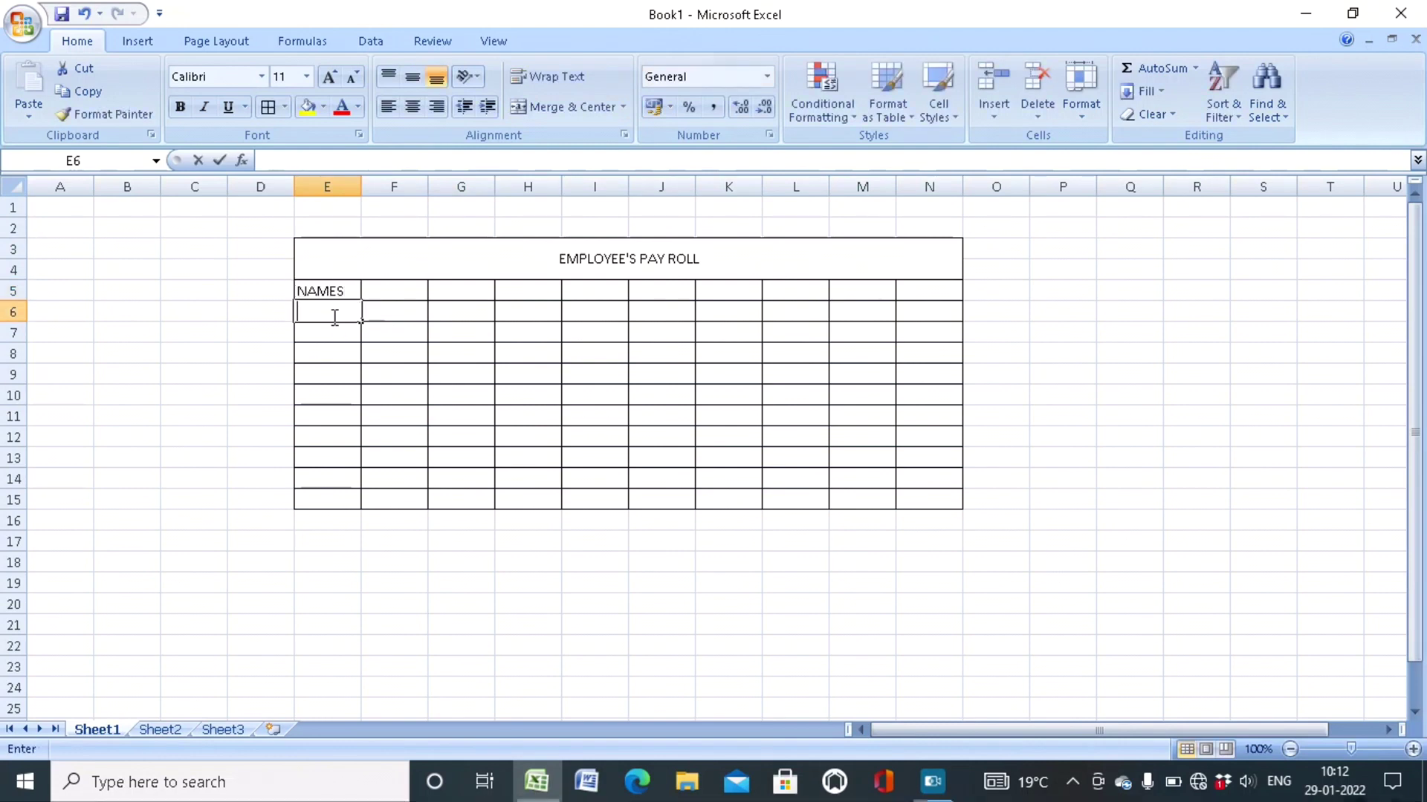
Enter the six employee names down E6:E11.
type("CHONG")
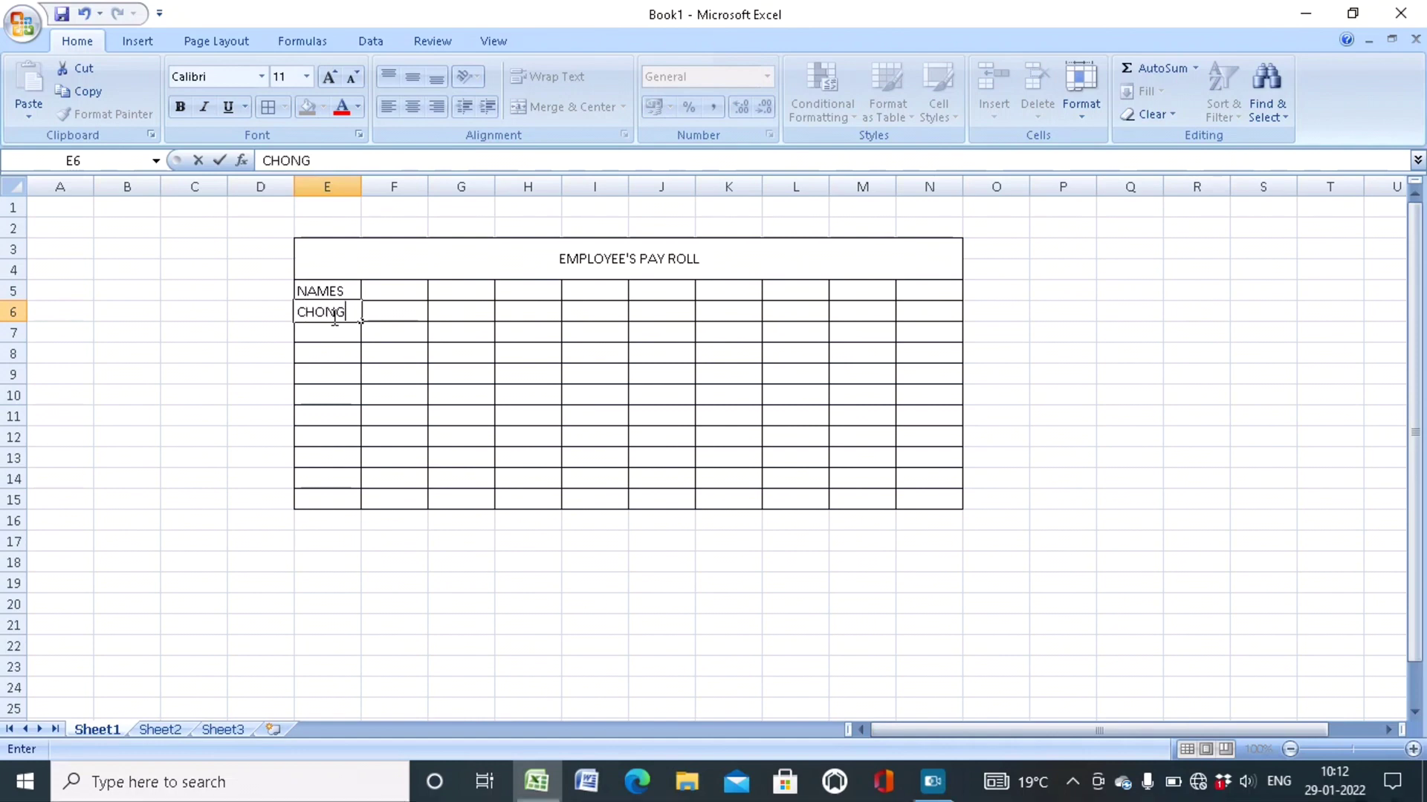
type("KA")
key("Return")
type("GOLI")
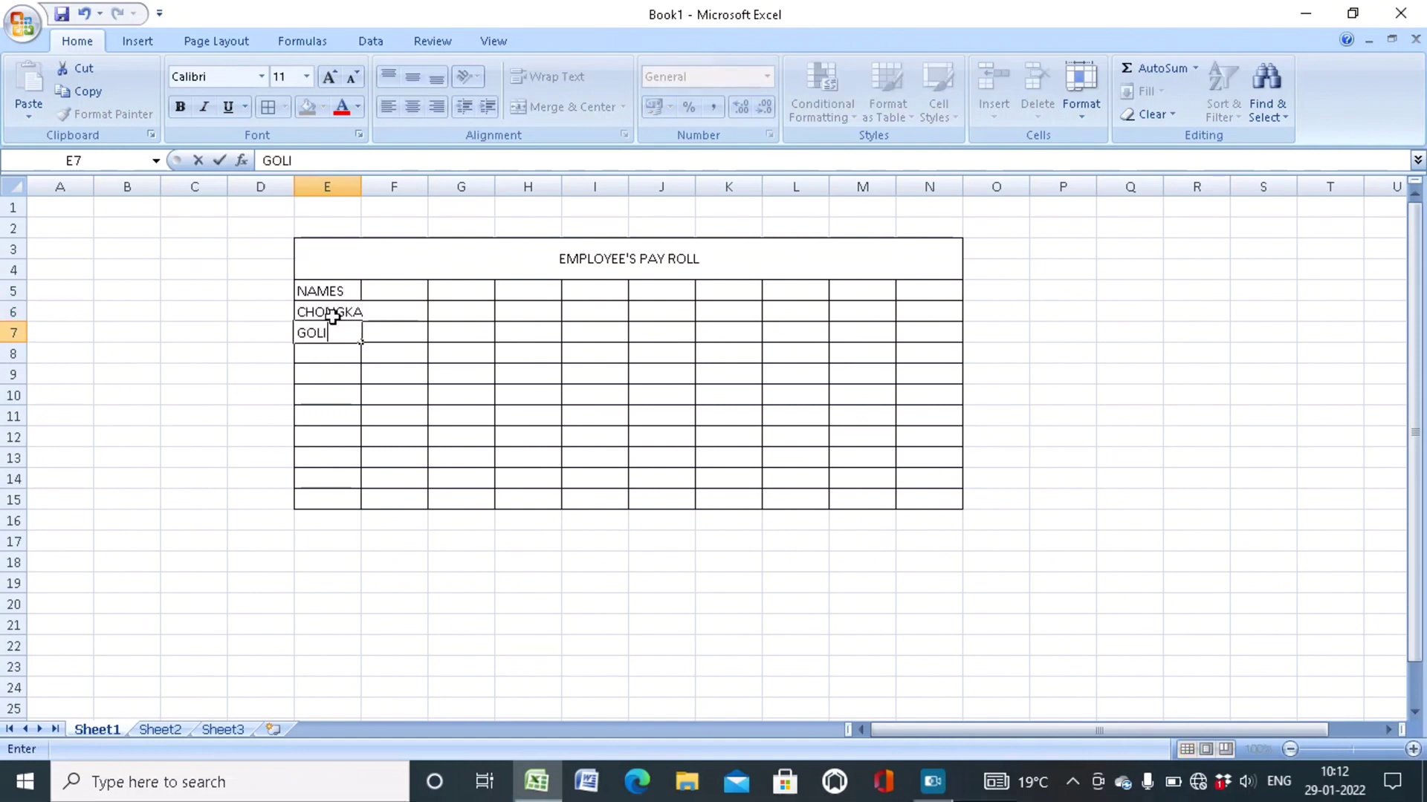
key("Return")
type("RONJIT")
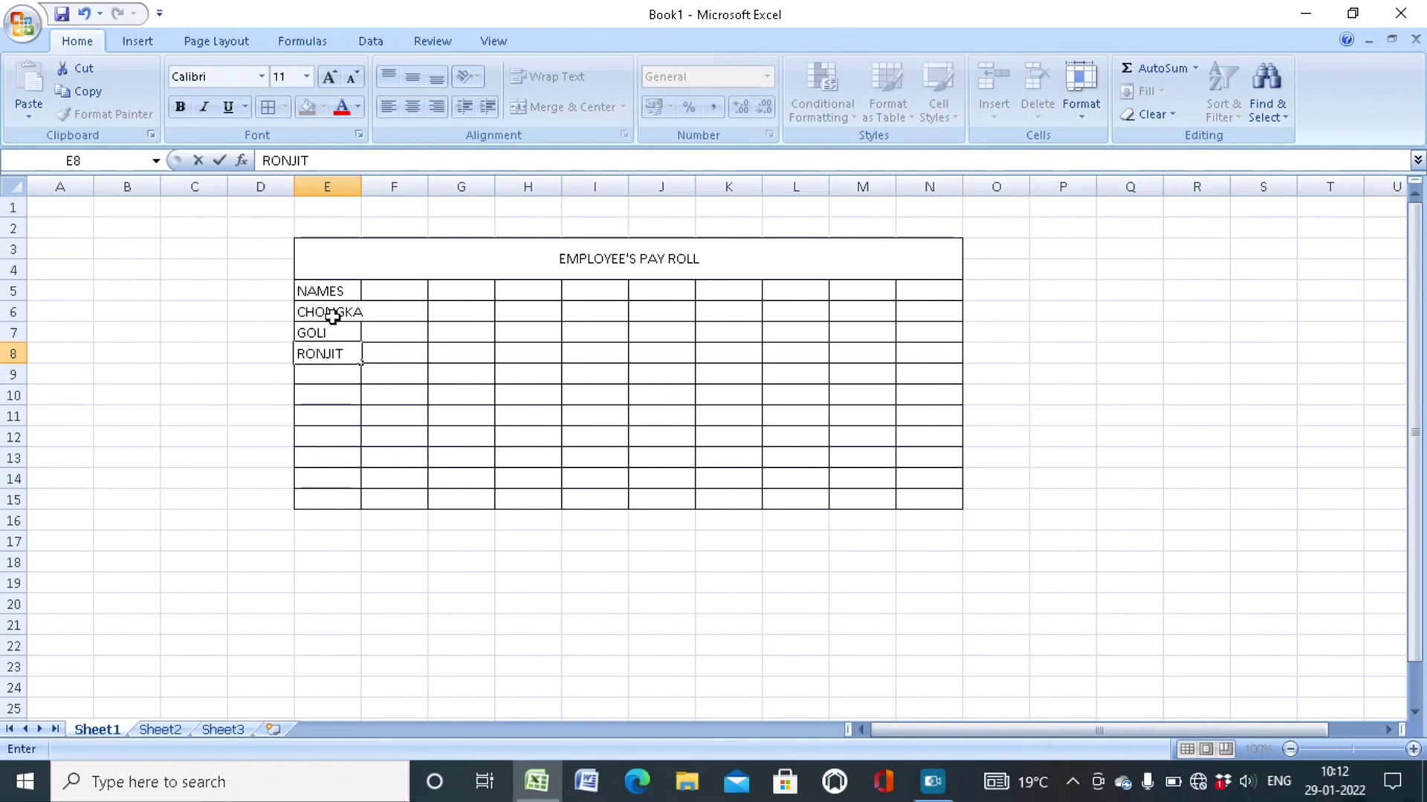
key("Return")
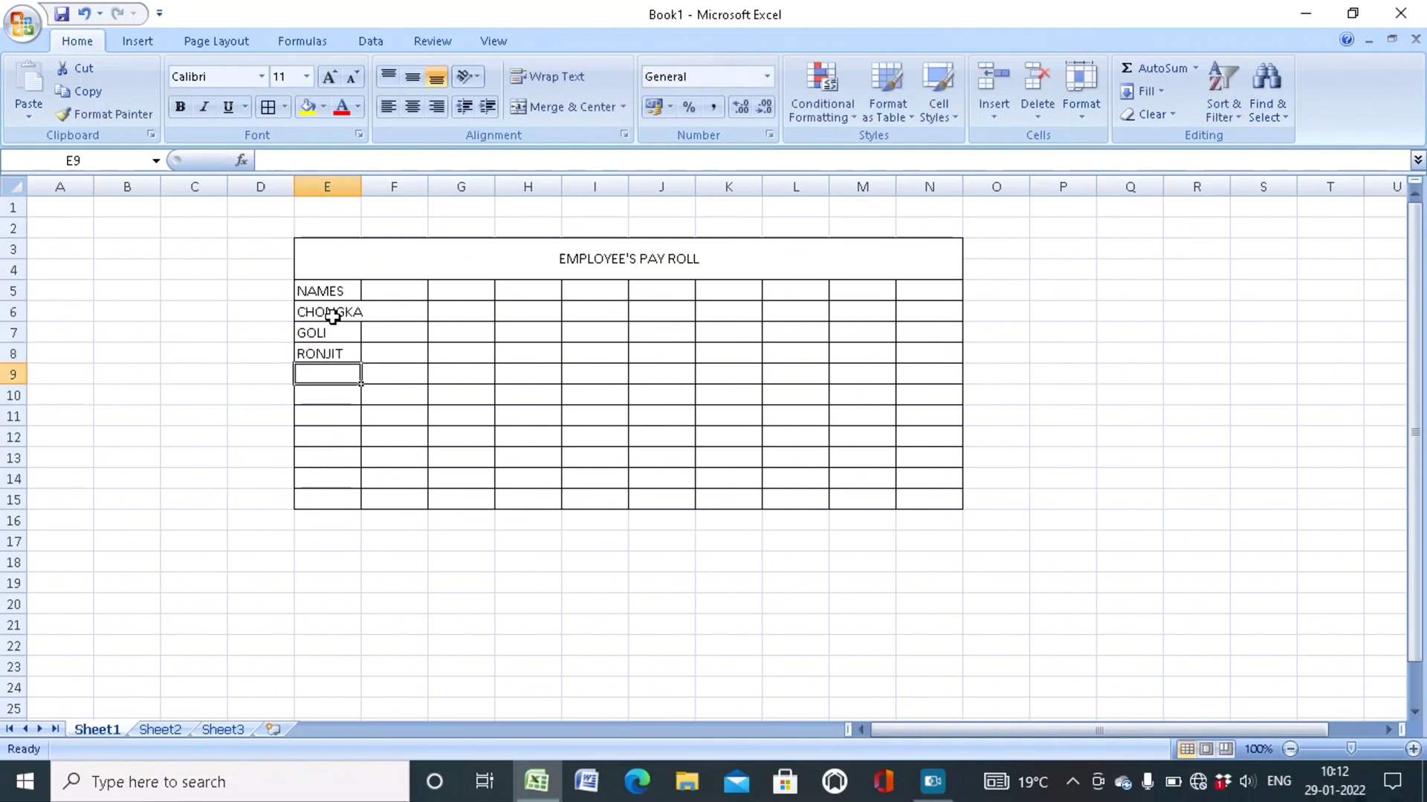
type("A")
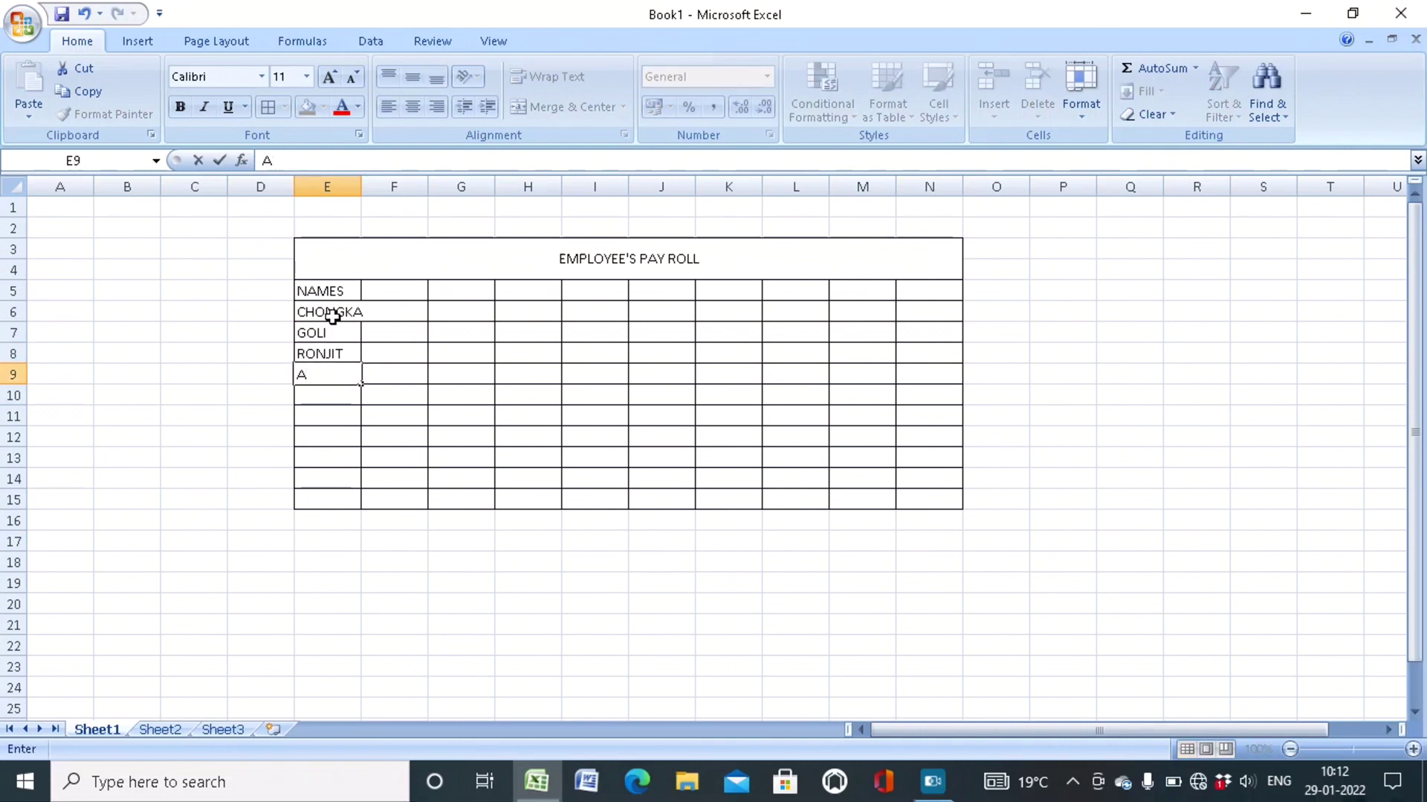
type("KASH")
key("Return")
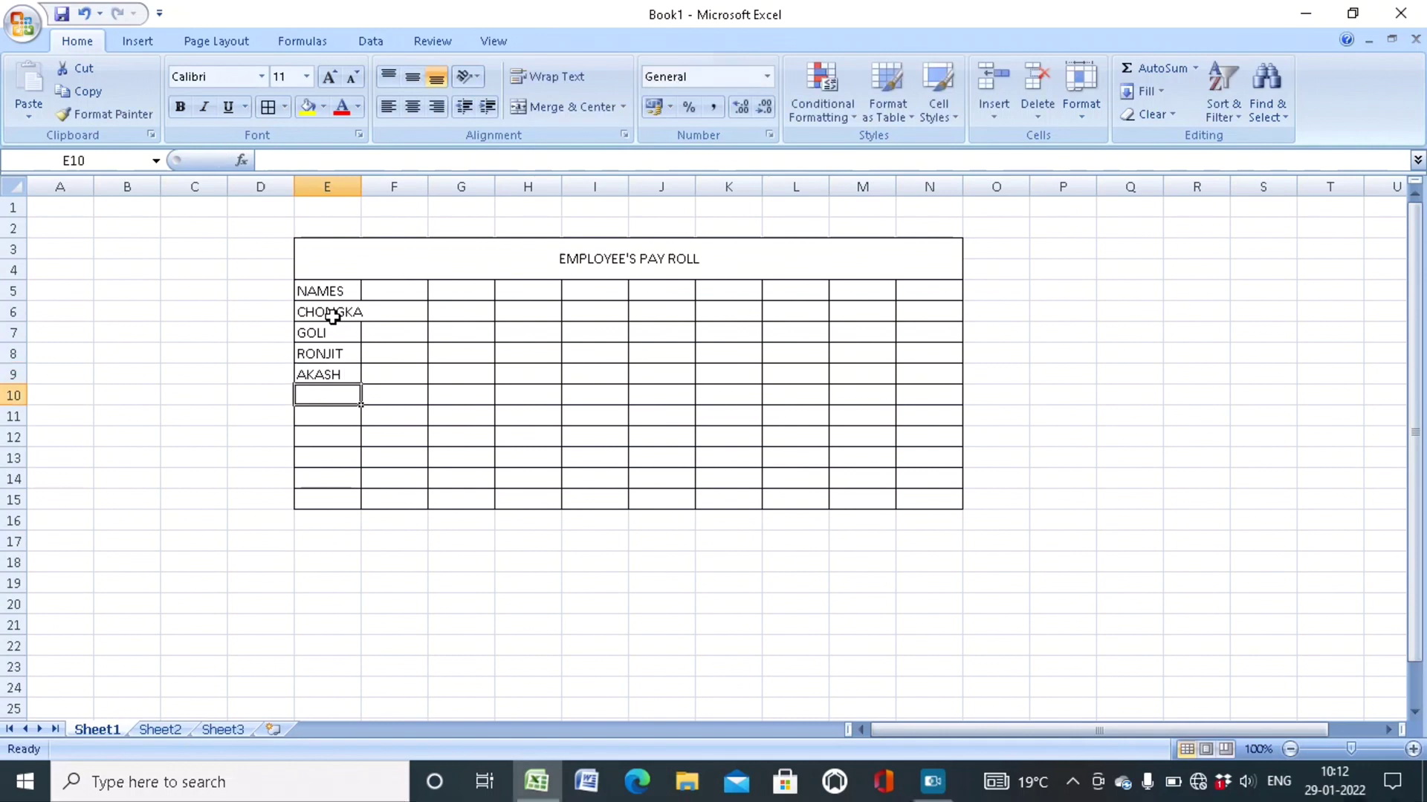
type("SHAKTI")
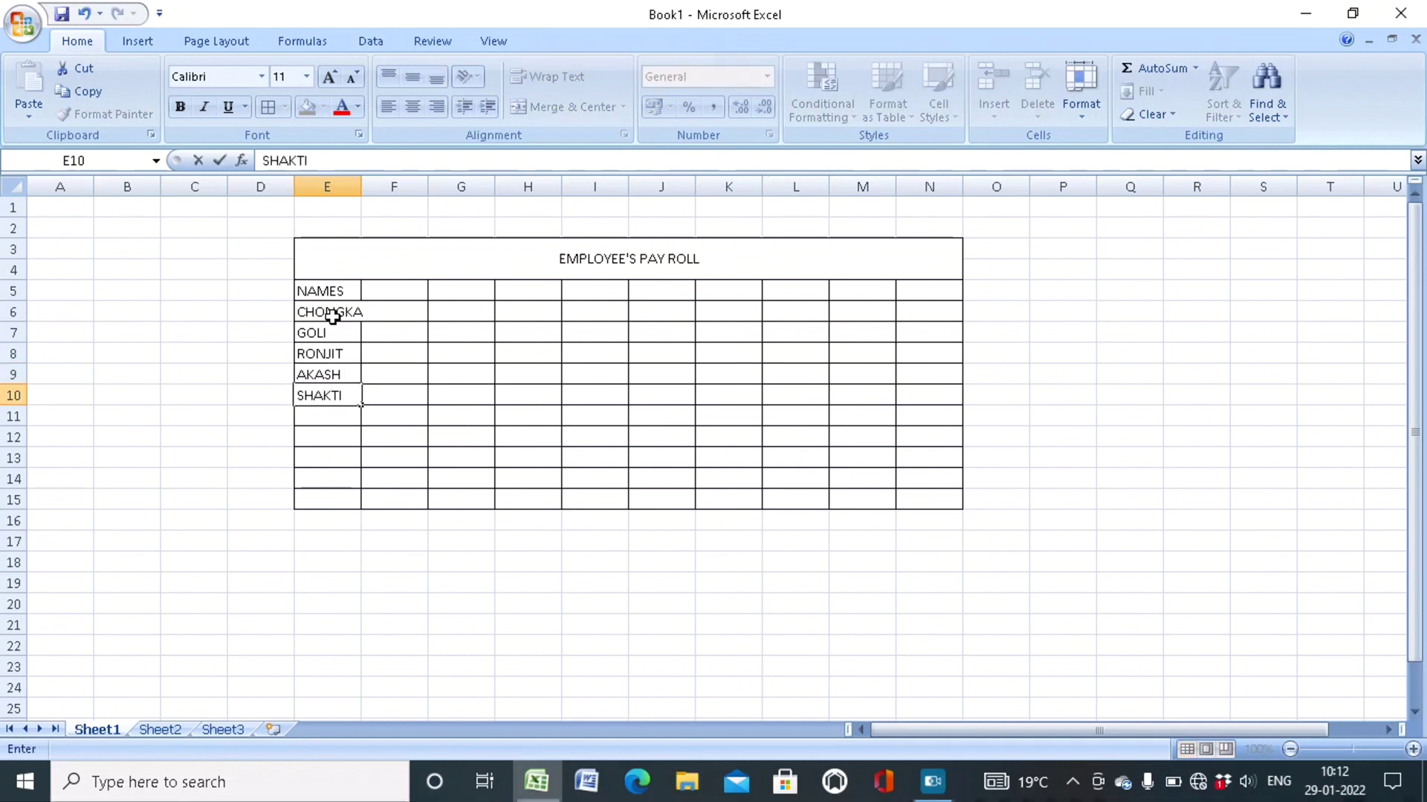
key("Return")
type("SU")
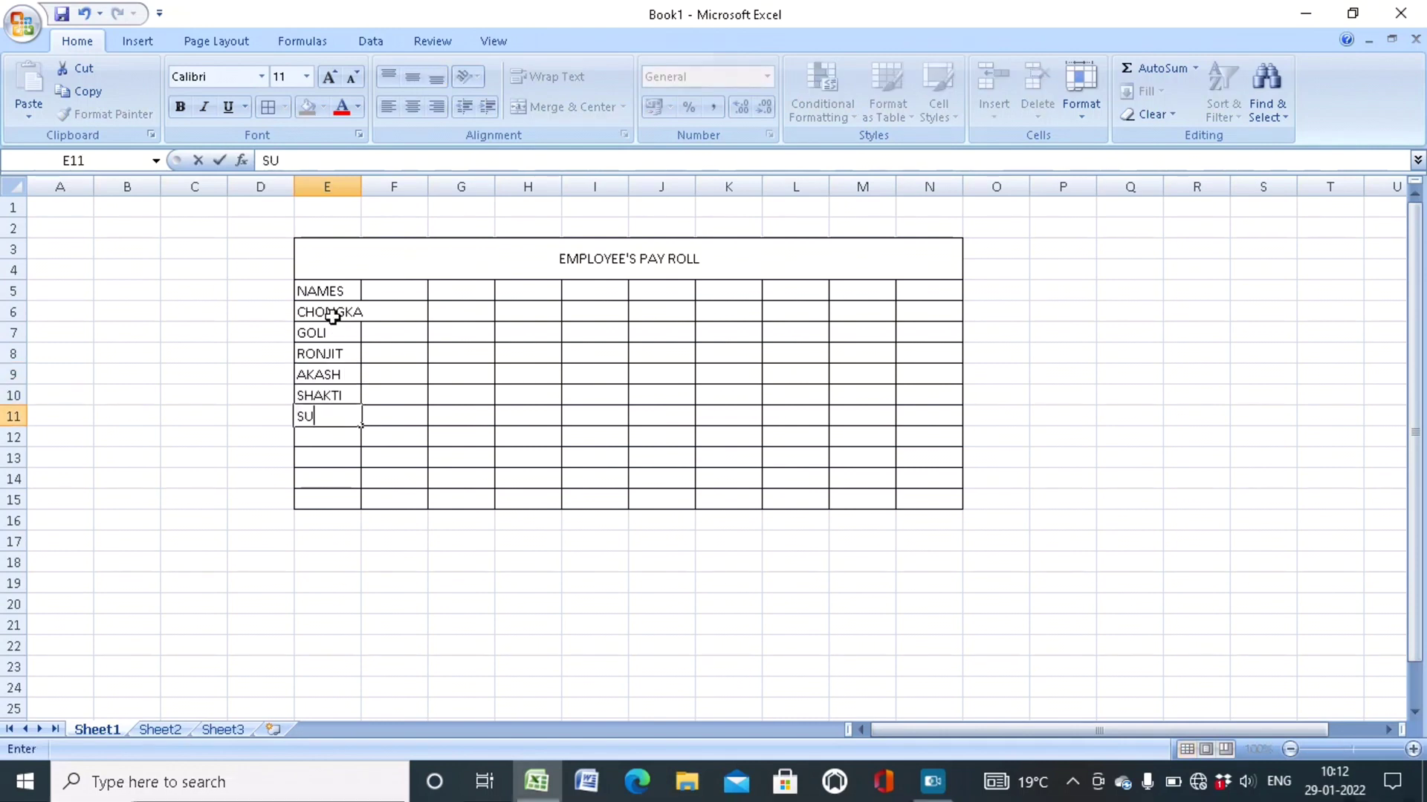
type("NIL")
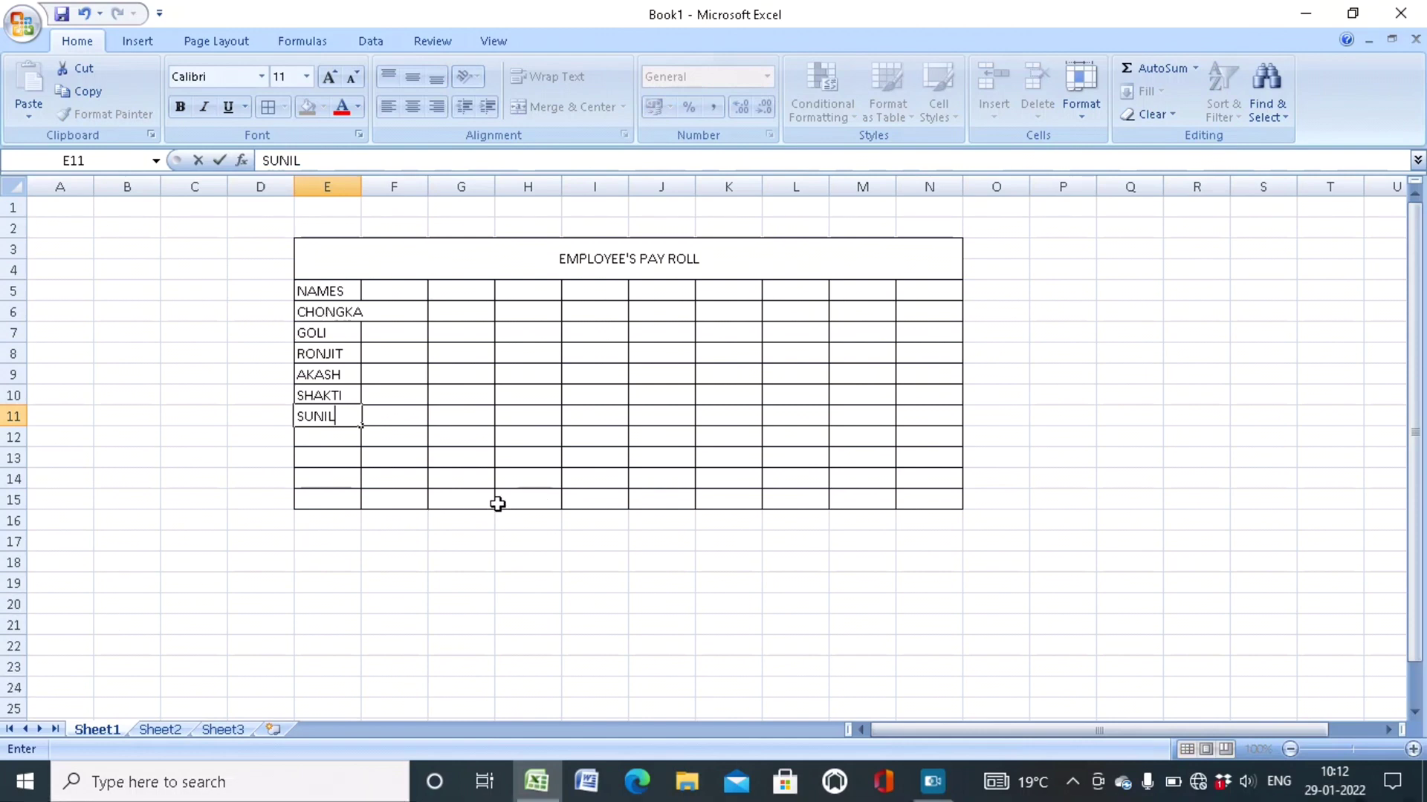
left_click(336, 178)
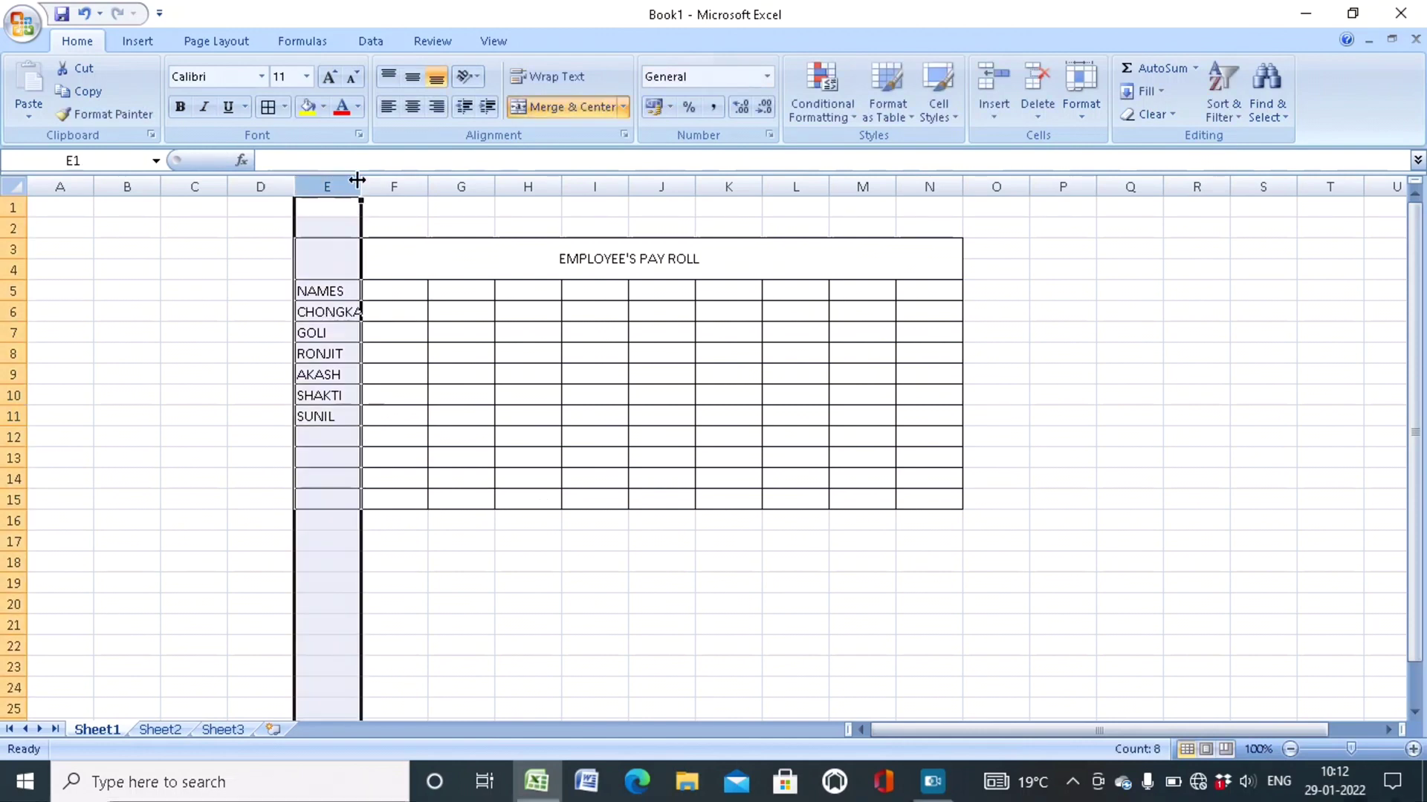
Autofit column E, then enter POST in F5 with manager and assistant manager below.
double_click(361, 187)
left_click(399, 292)
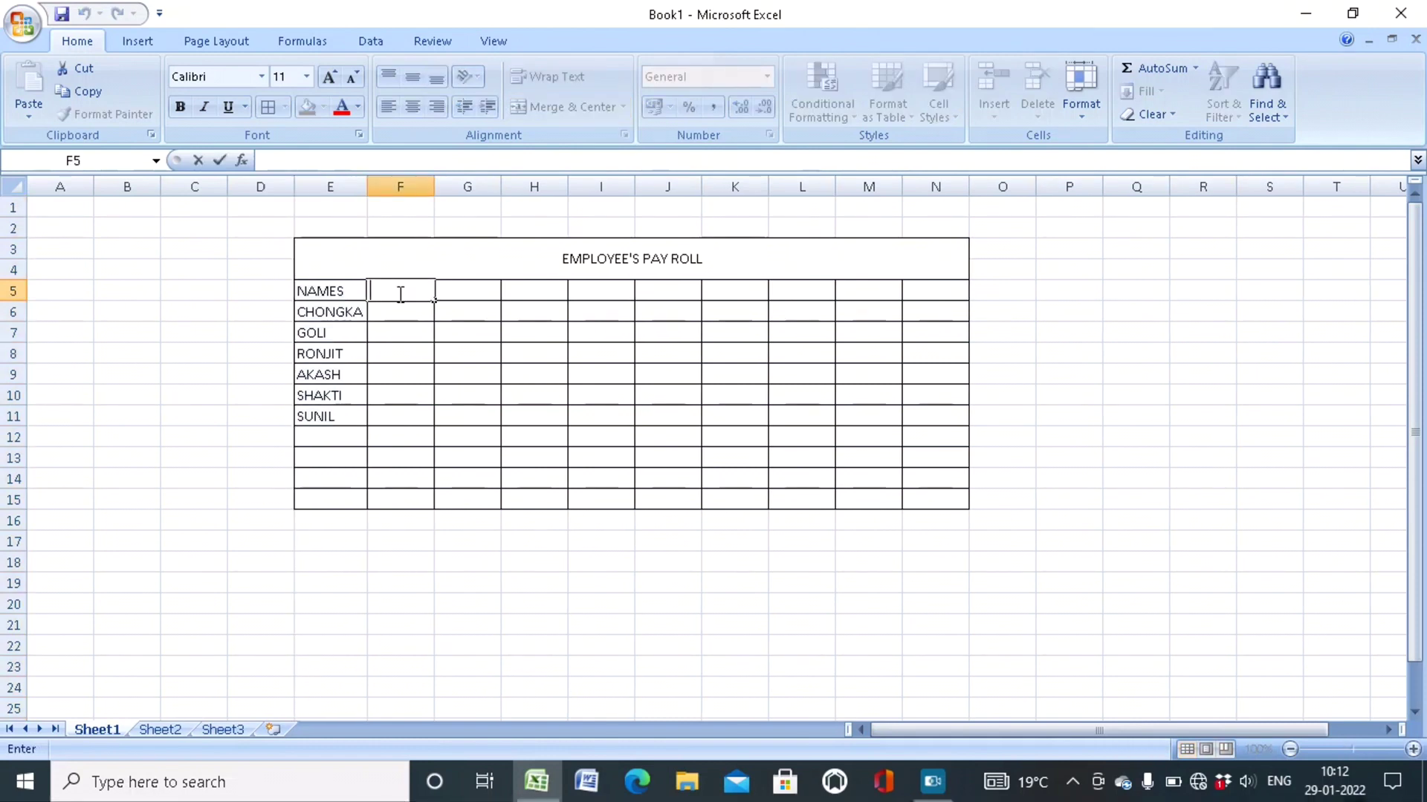
type("POST")
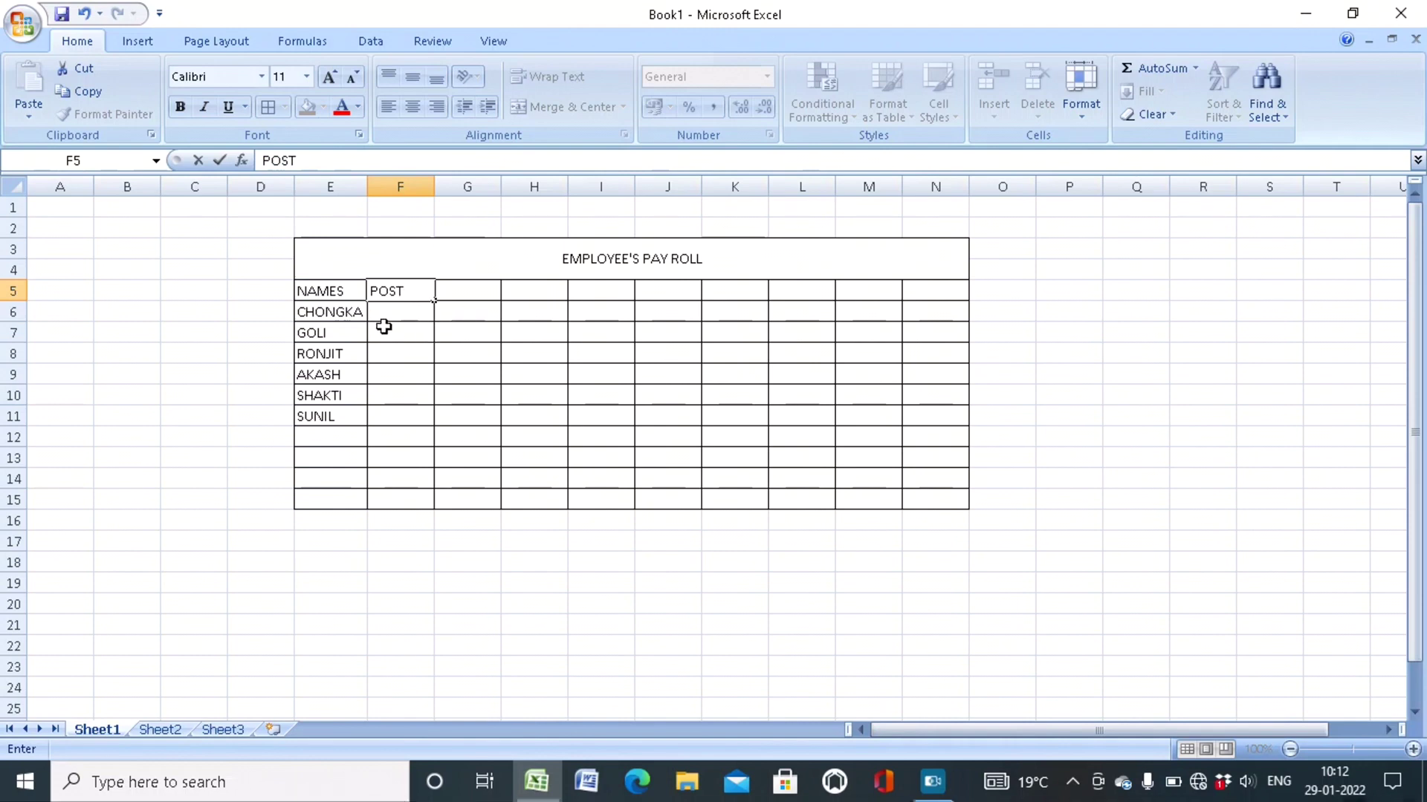
left_click(391, 311)
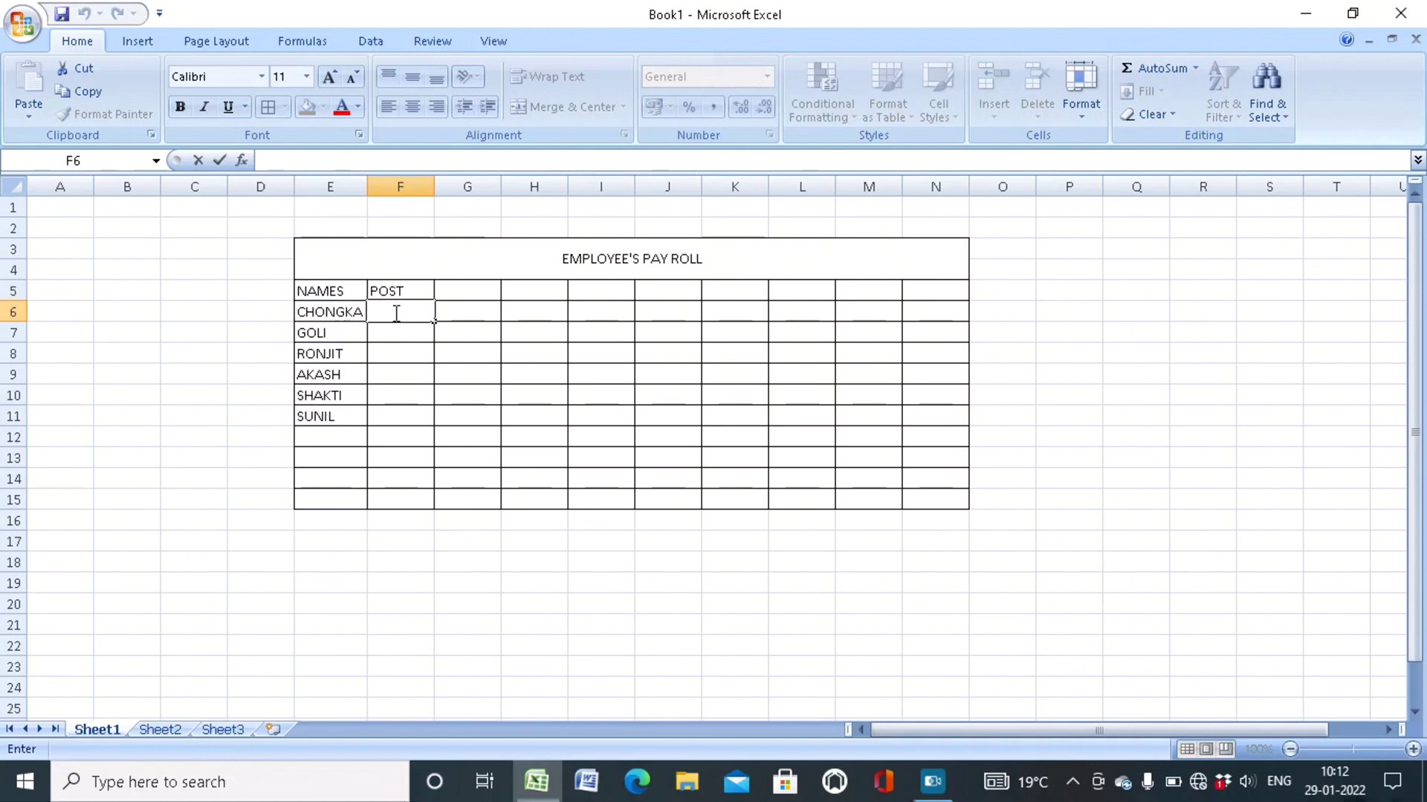
type("mana")
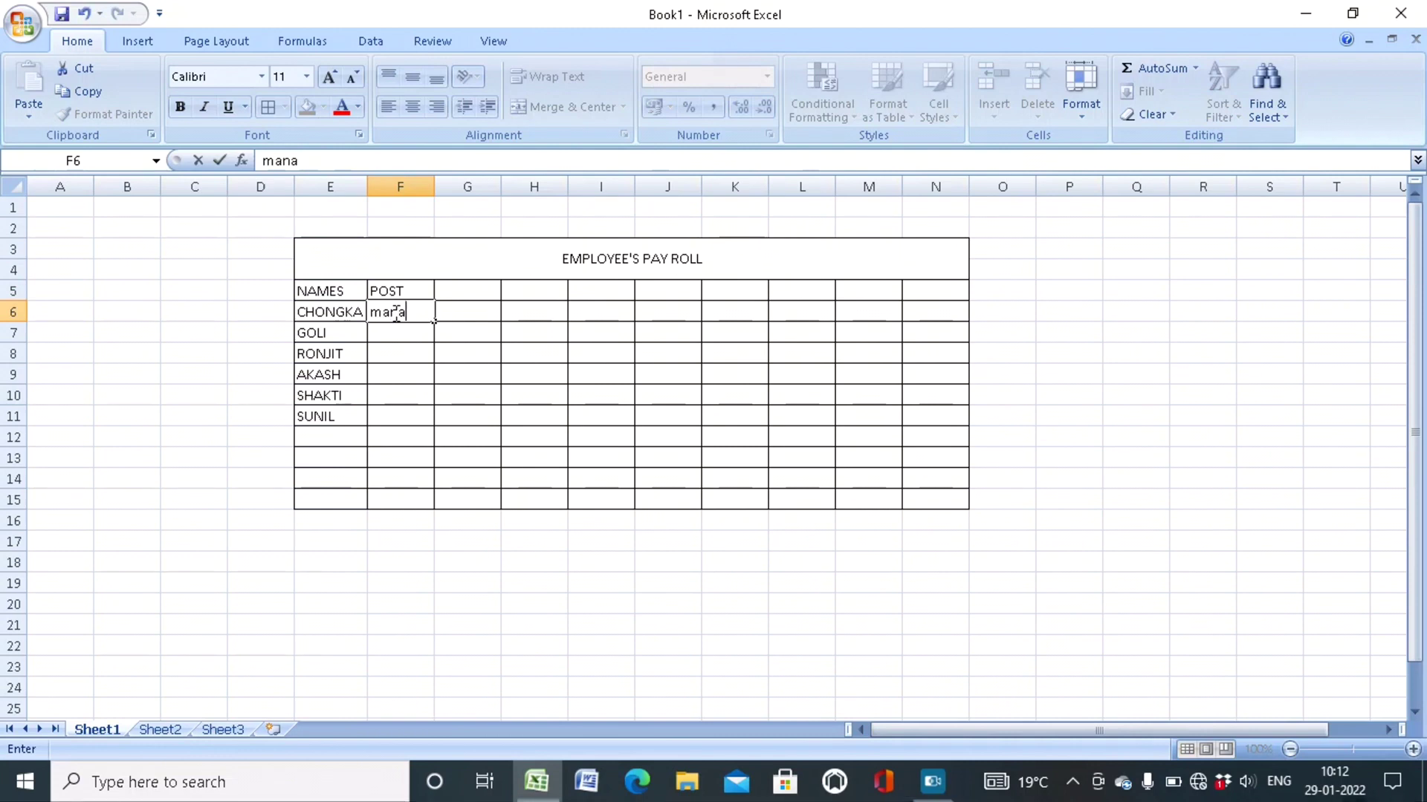
type("ger")
key("Return")
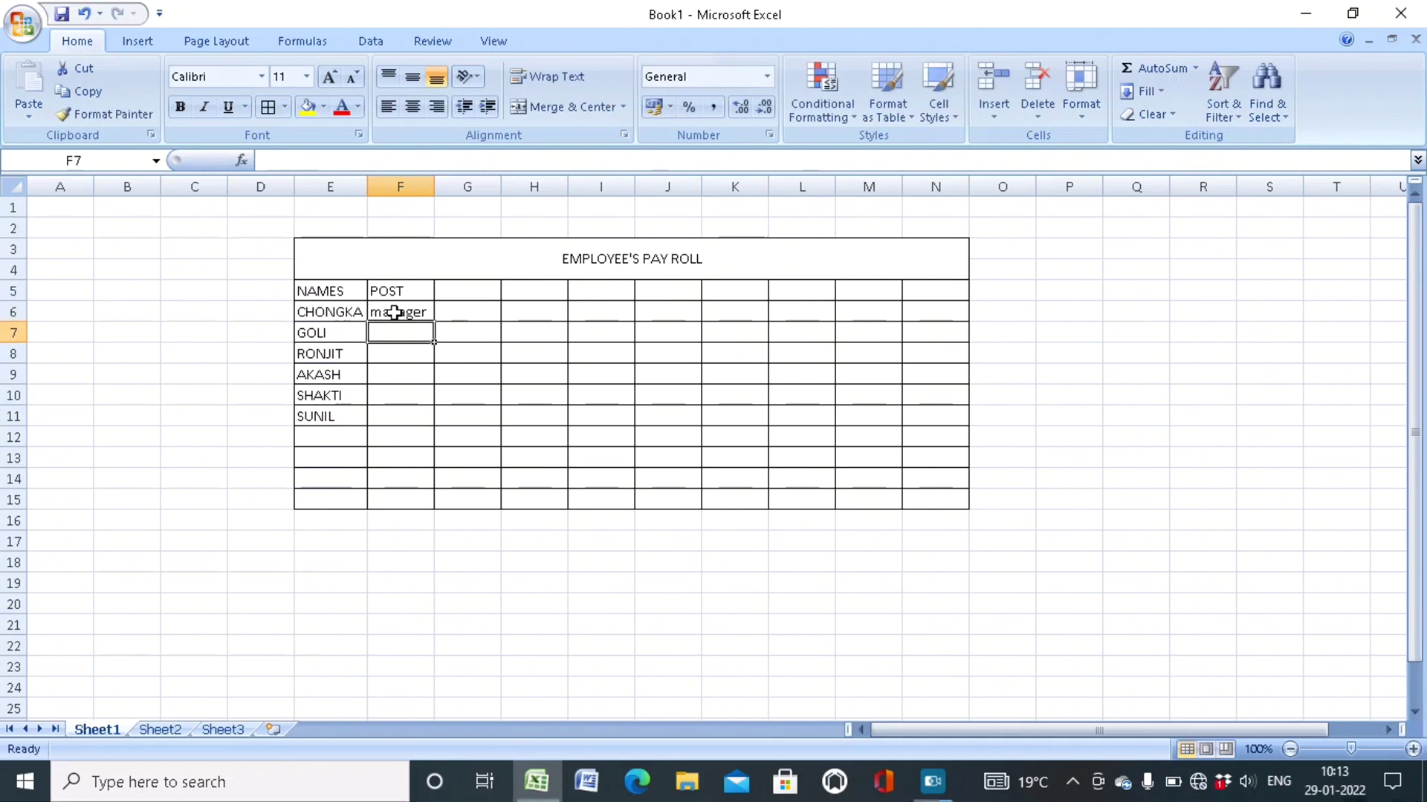
type("s")
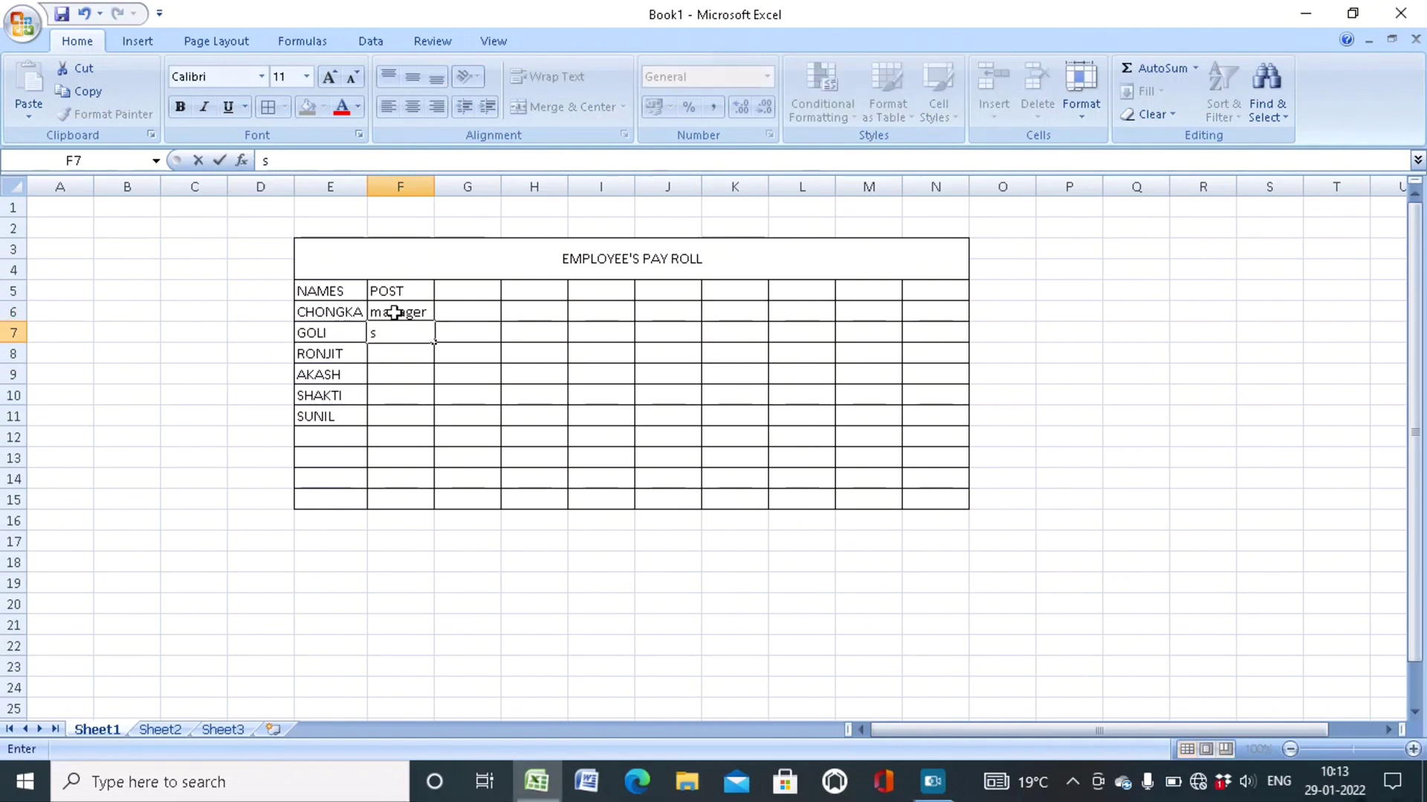
key("BackSpace")
type("assist")
type("ant manager")
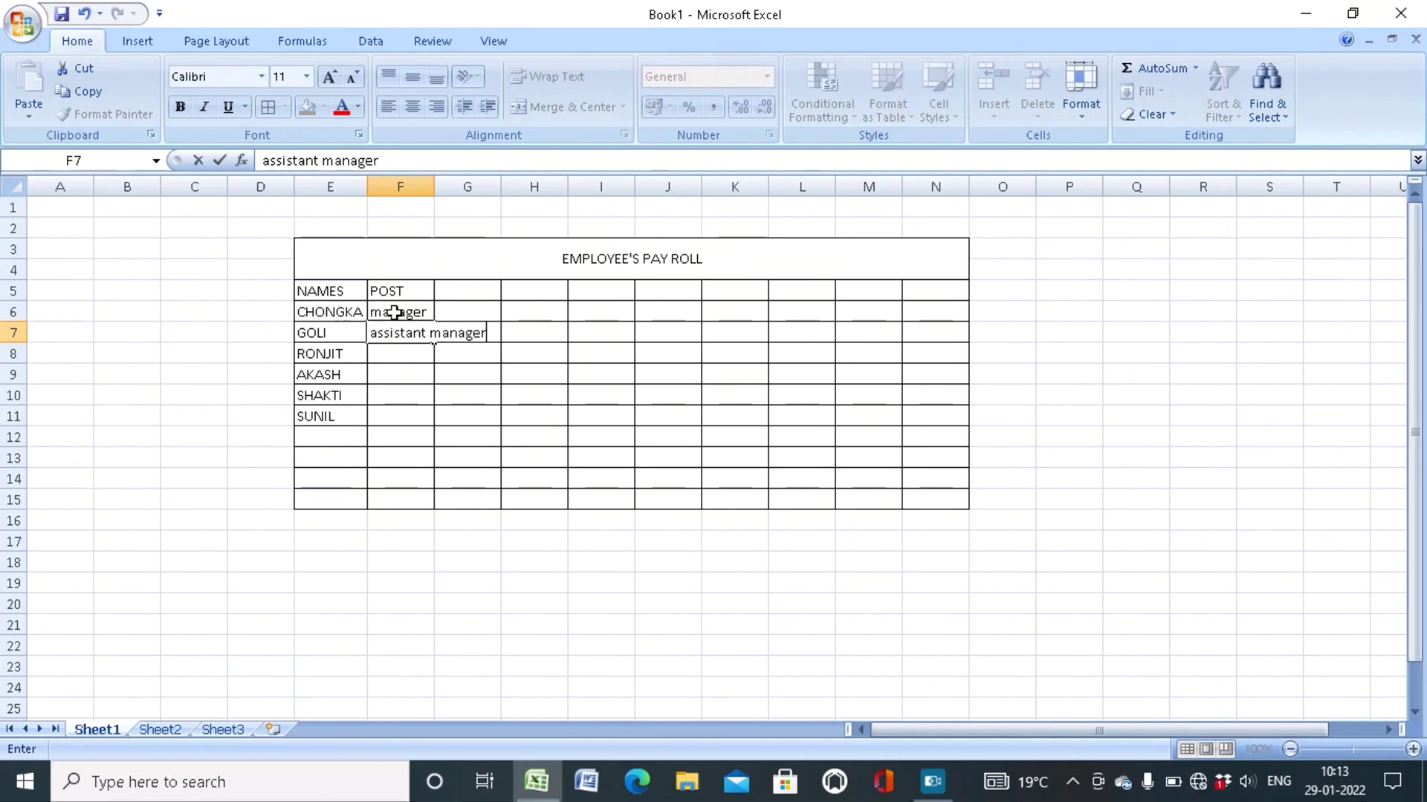
key("Return")
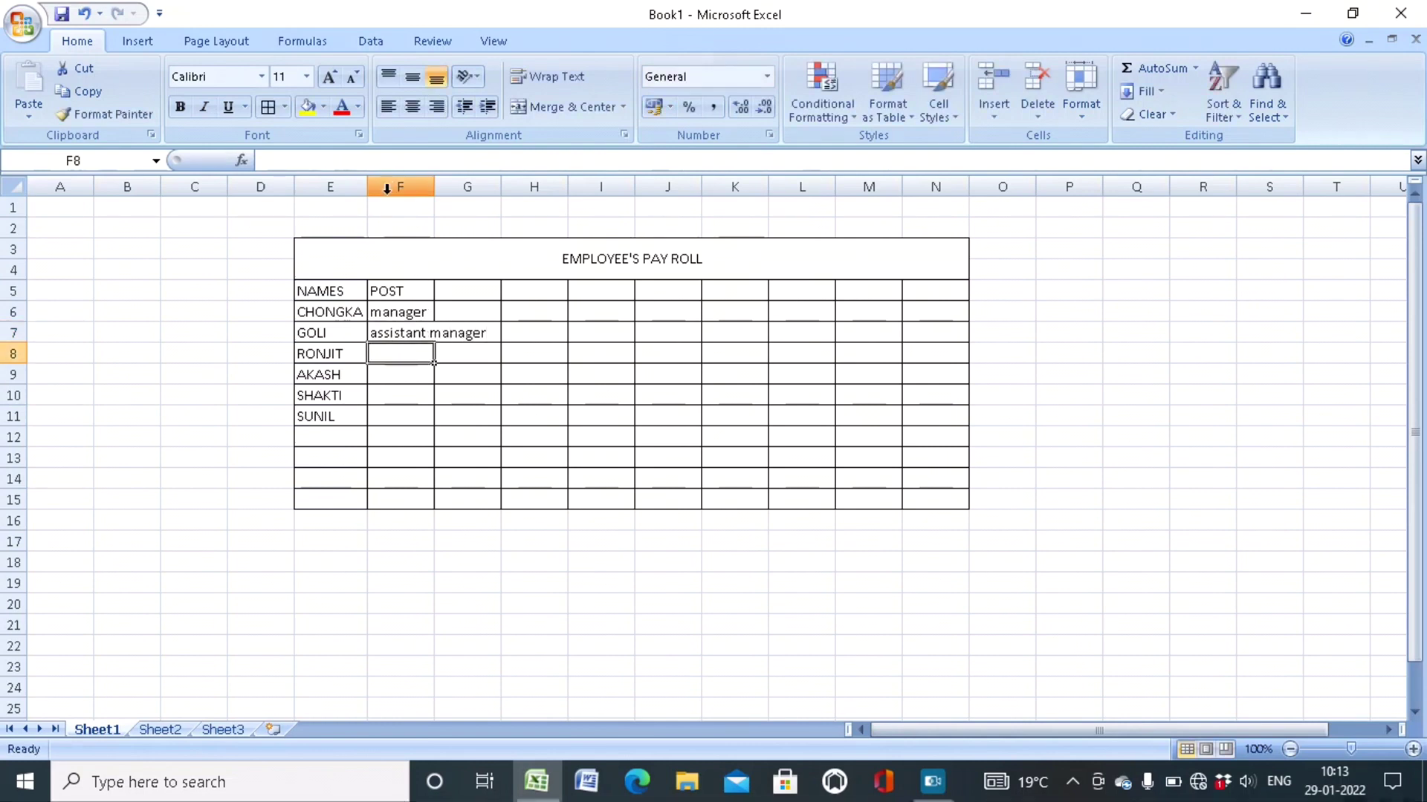
Autofit column F and add office assistant, counsellor, Junior Clerk and peon in F8:F11.
left_click(401, 186)
double_click(434, 185)
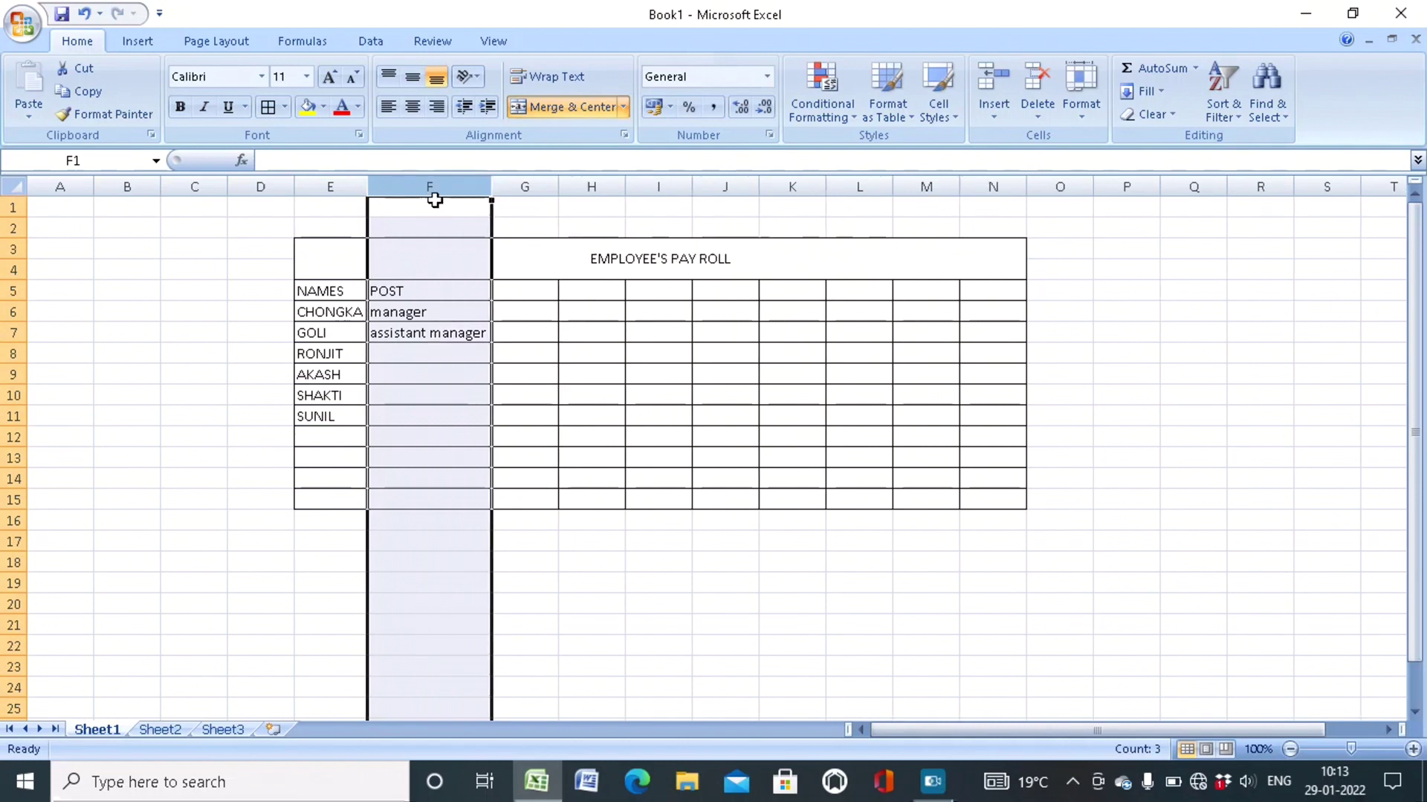
left_click(425, 352)
left_click(430, 351)
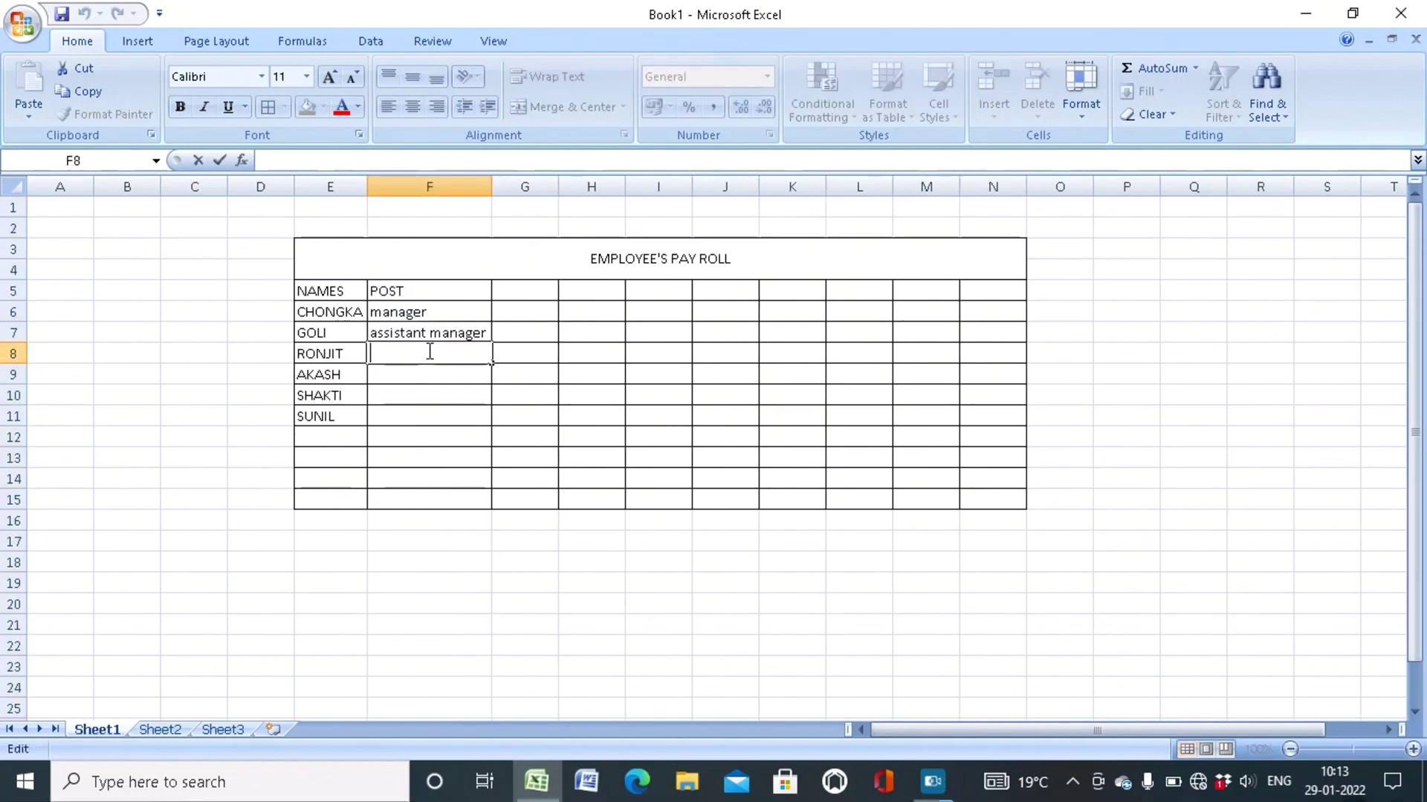
type("offi")
type("ce assi")
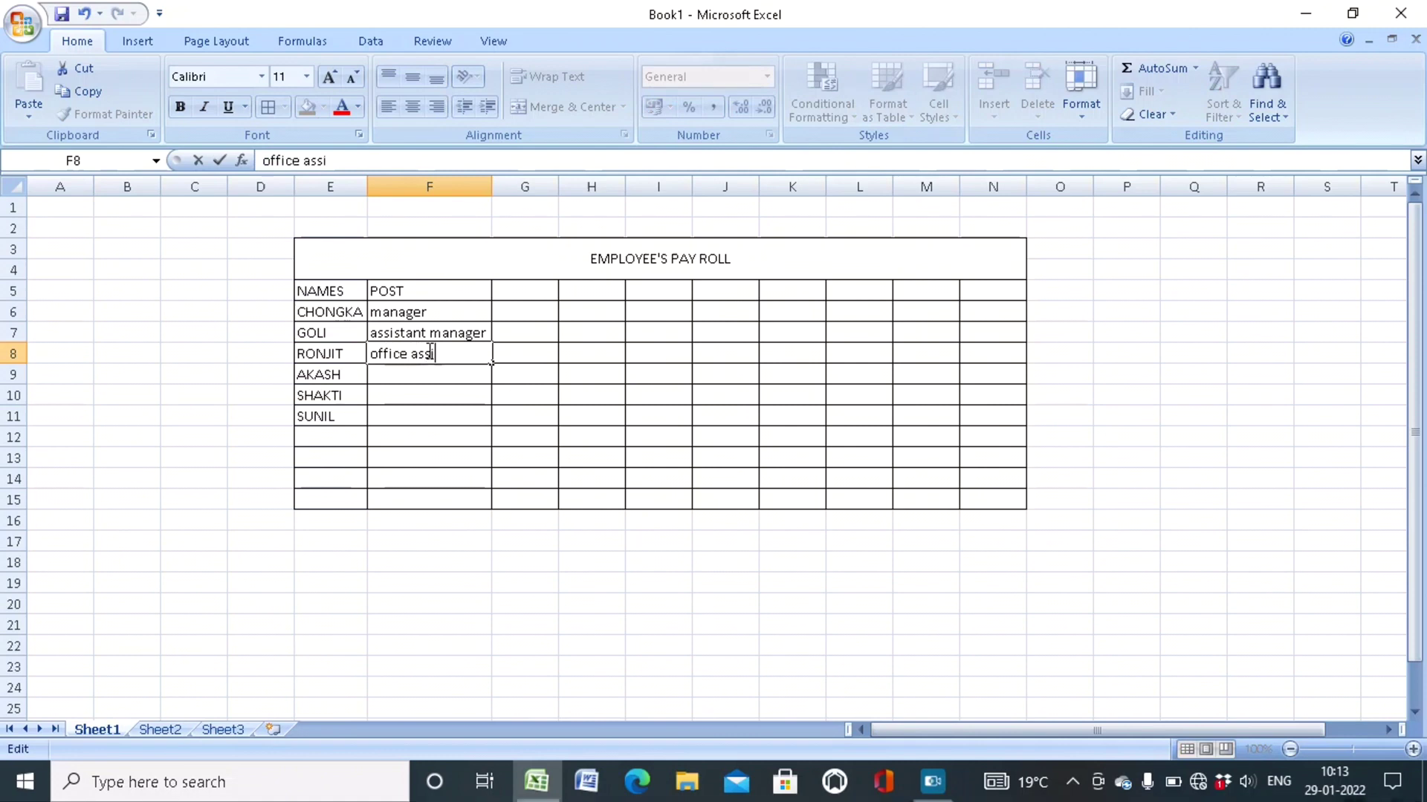
type("sta")
type("nt")
key("Return")
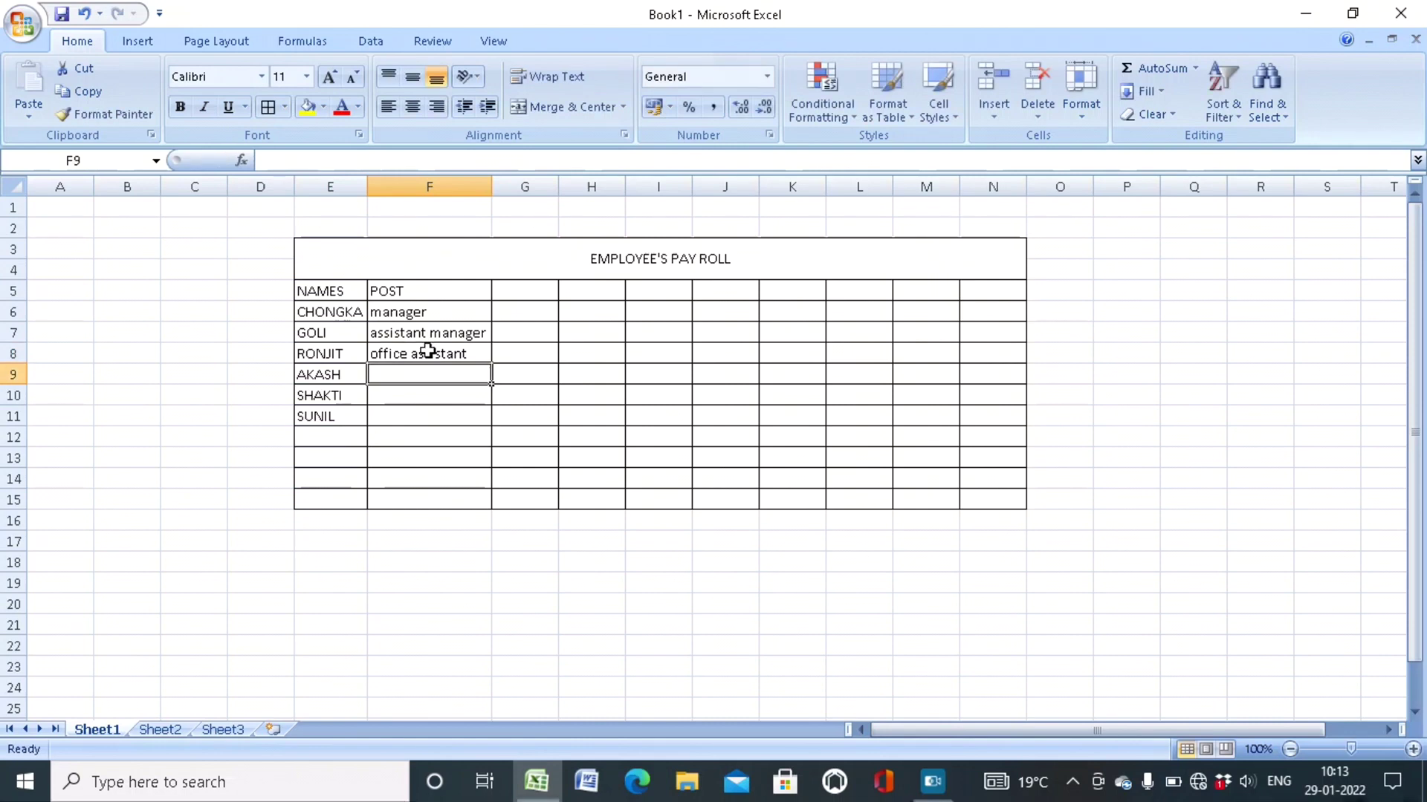
type("coun")
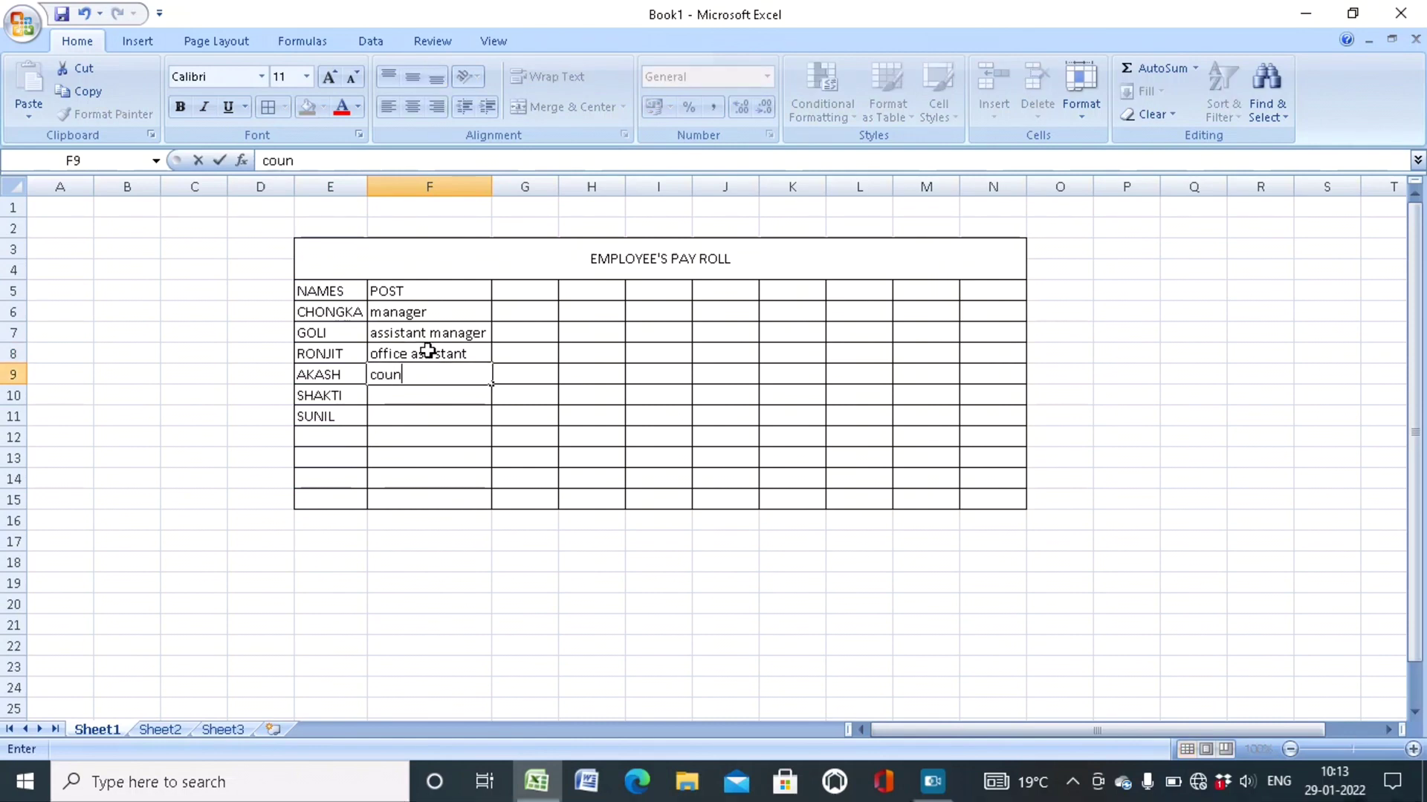
type("sellor")
key("Return")
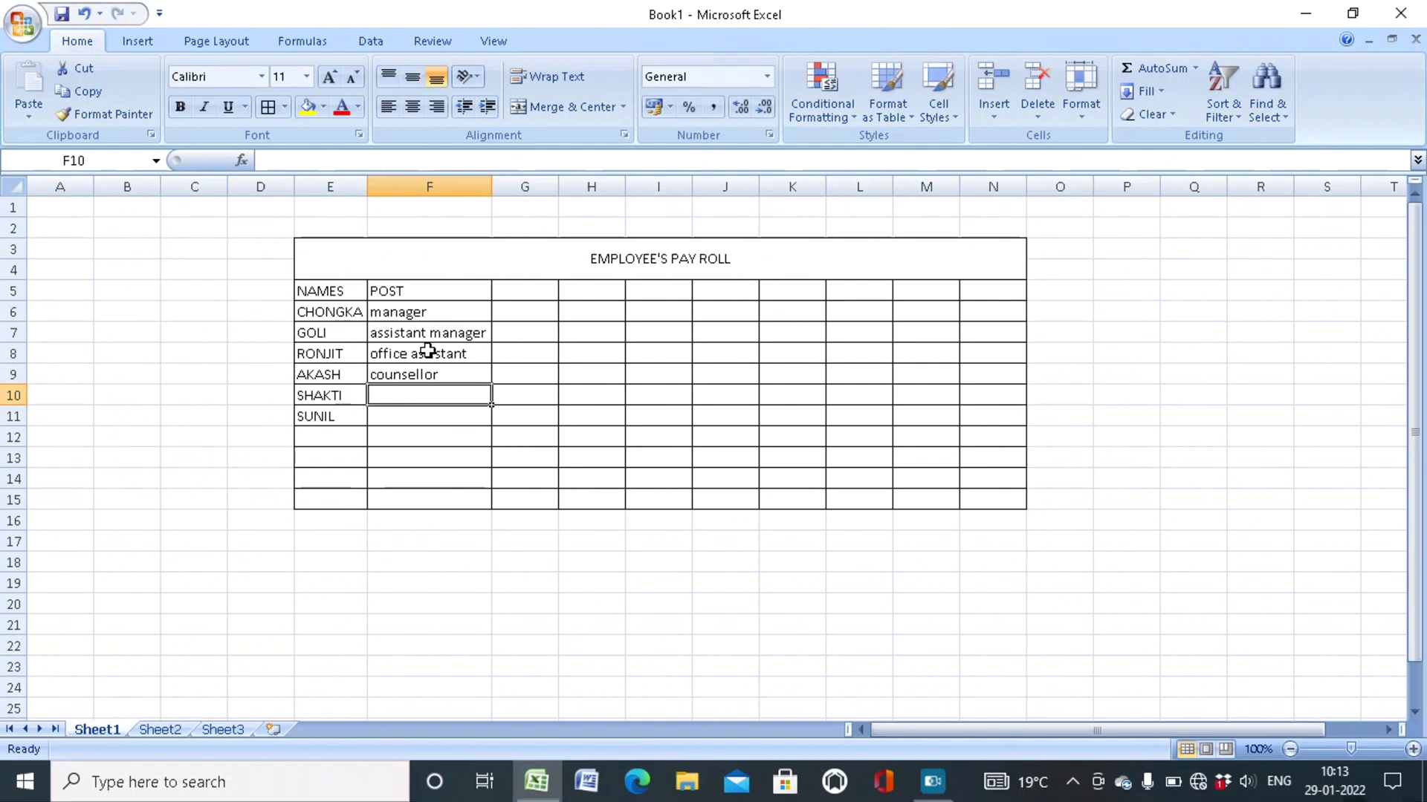
type("Junior ")
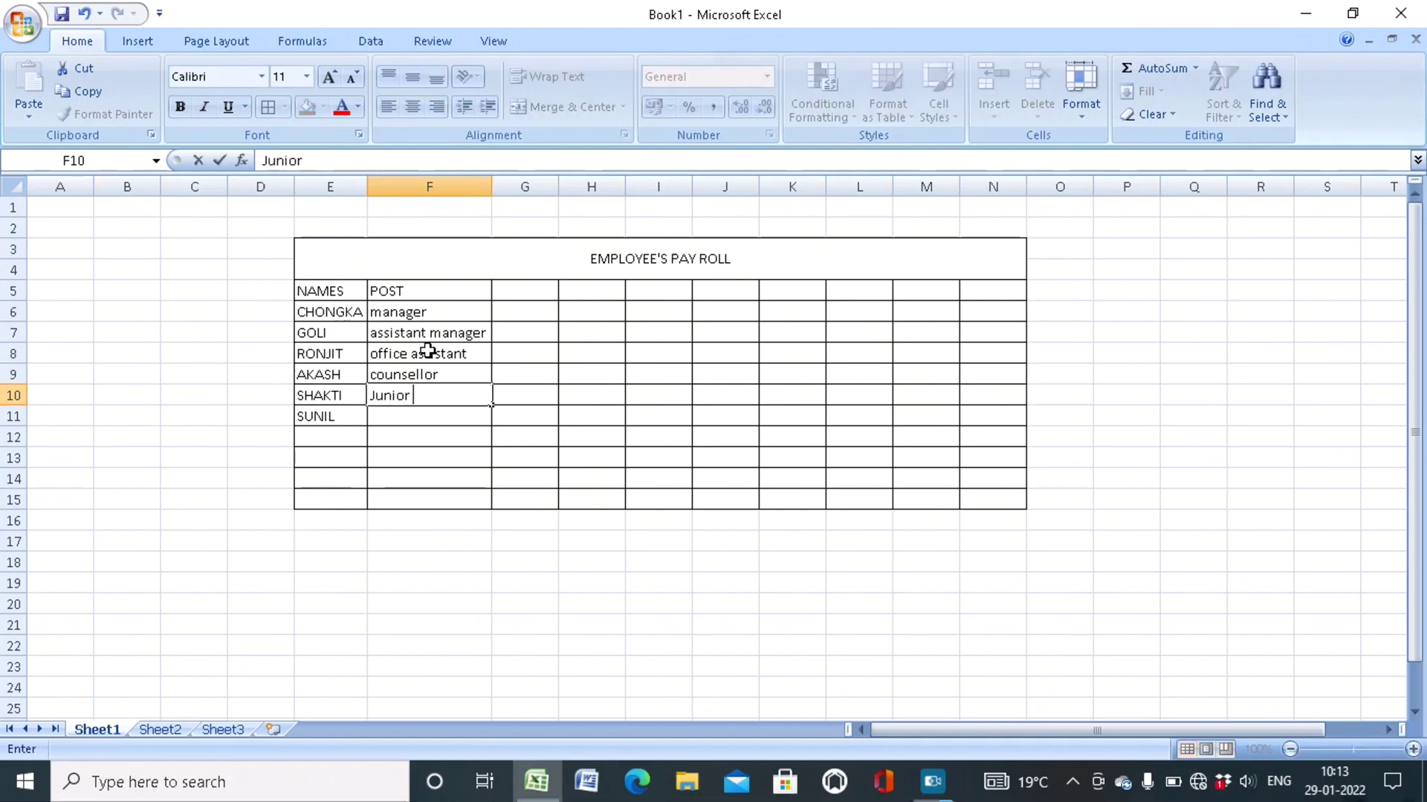
type("Clerk")
key("Return")
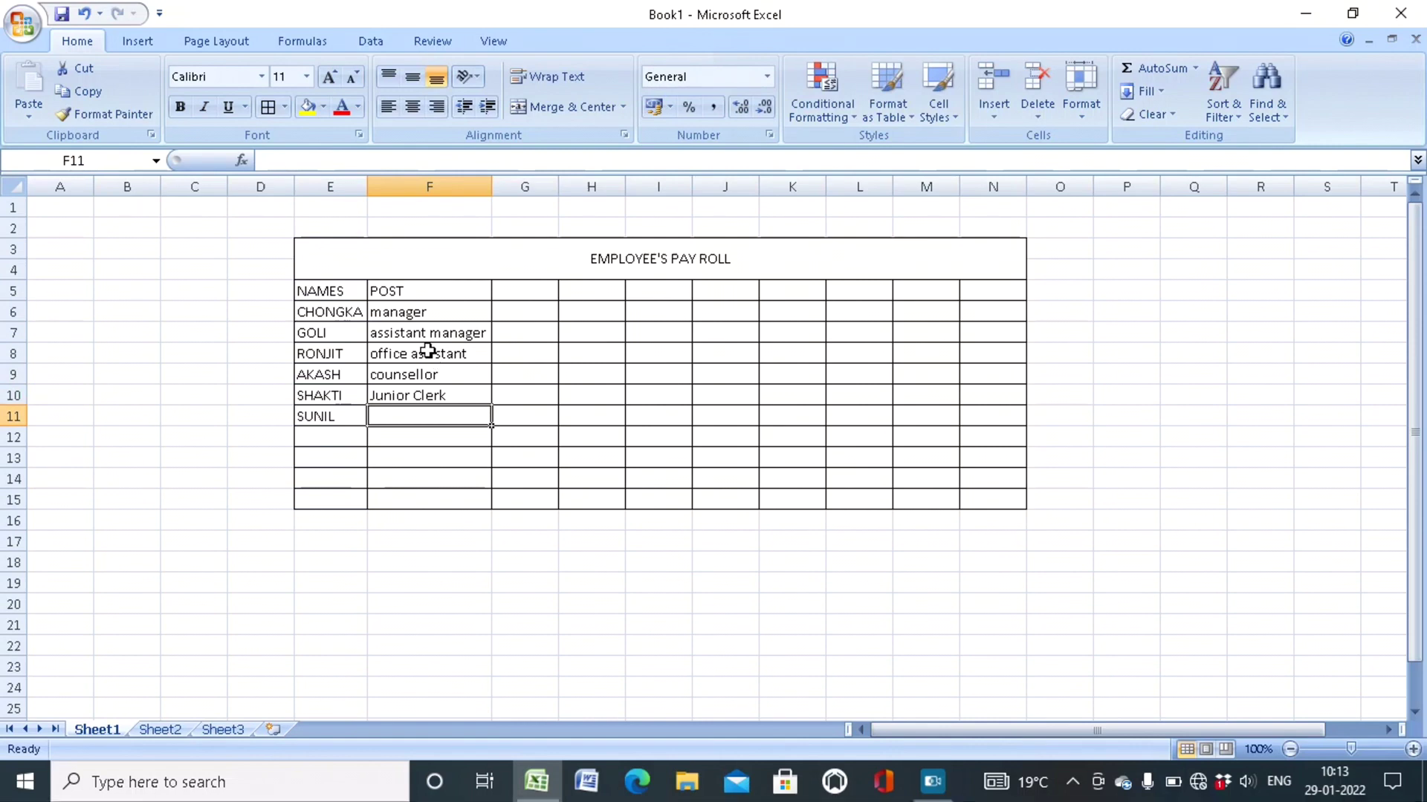
type("peon")
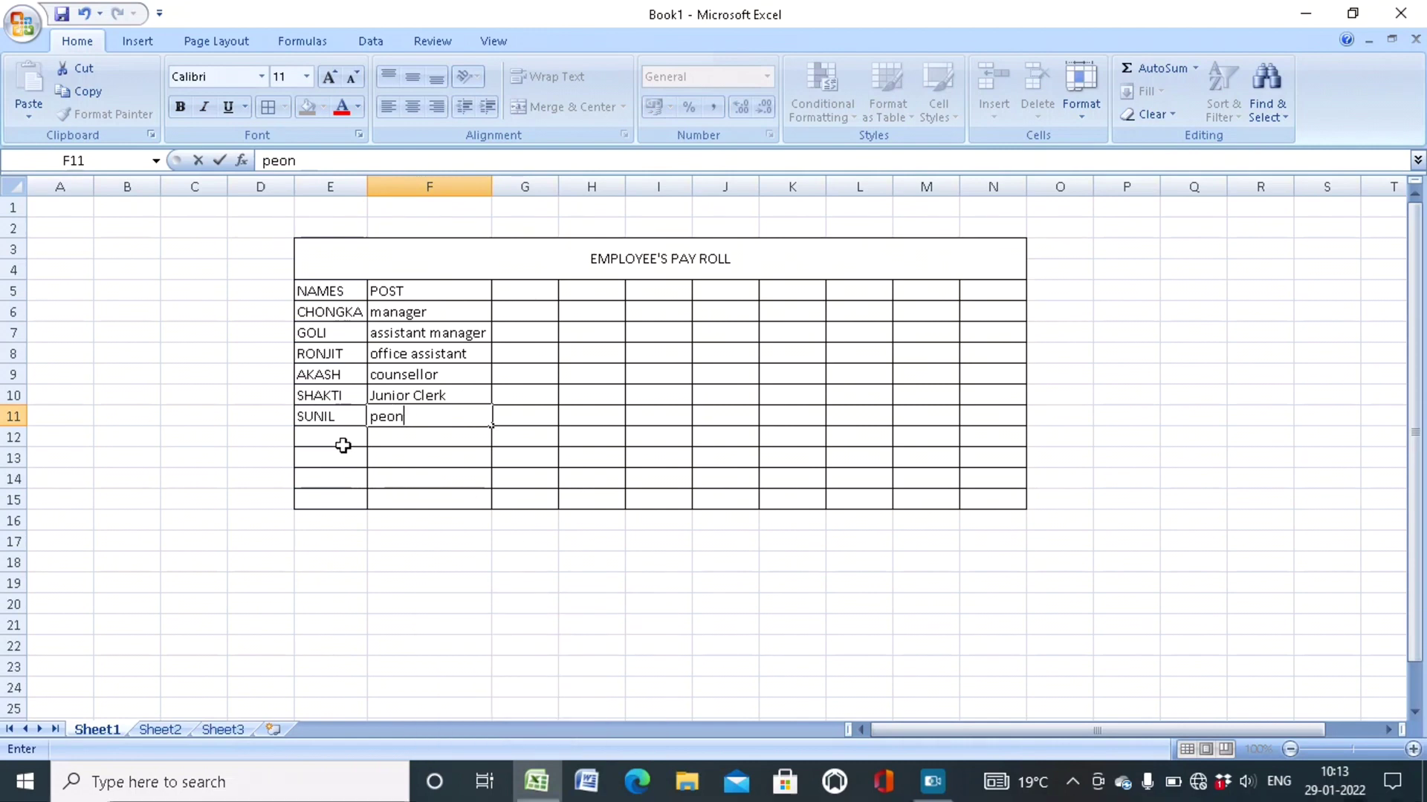
Delete the empty bordered rows 12 to 15 below the last employee.
mouse_move(341, 441)
left_mouse_down()
mouse_move(988, 452)
mouse_move(1006, 499)
left_mouse_up()
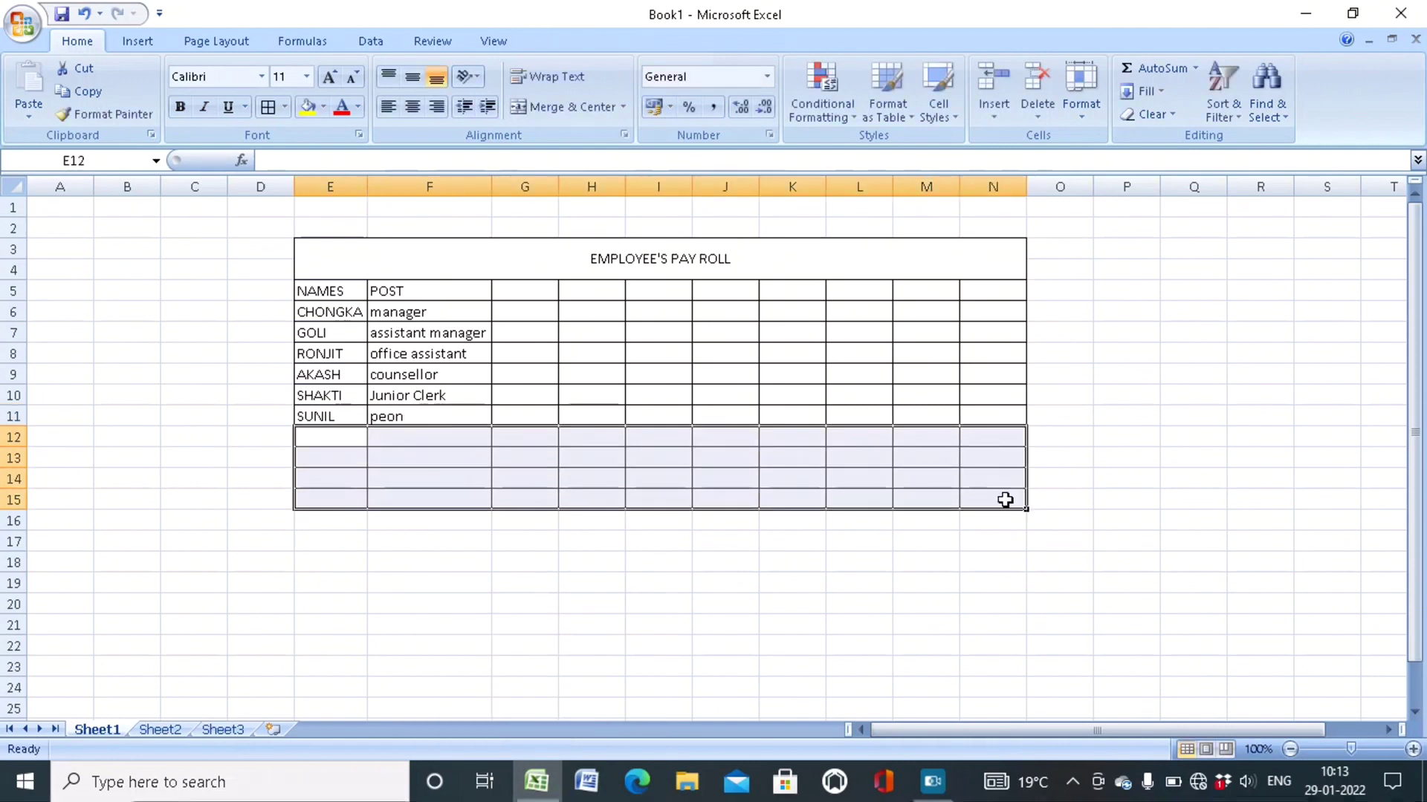
right_click(953, 478)
left_click(430, 541)
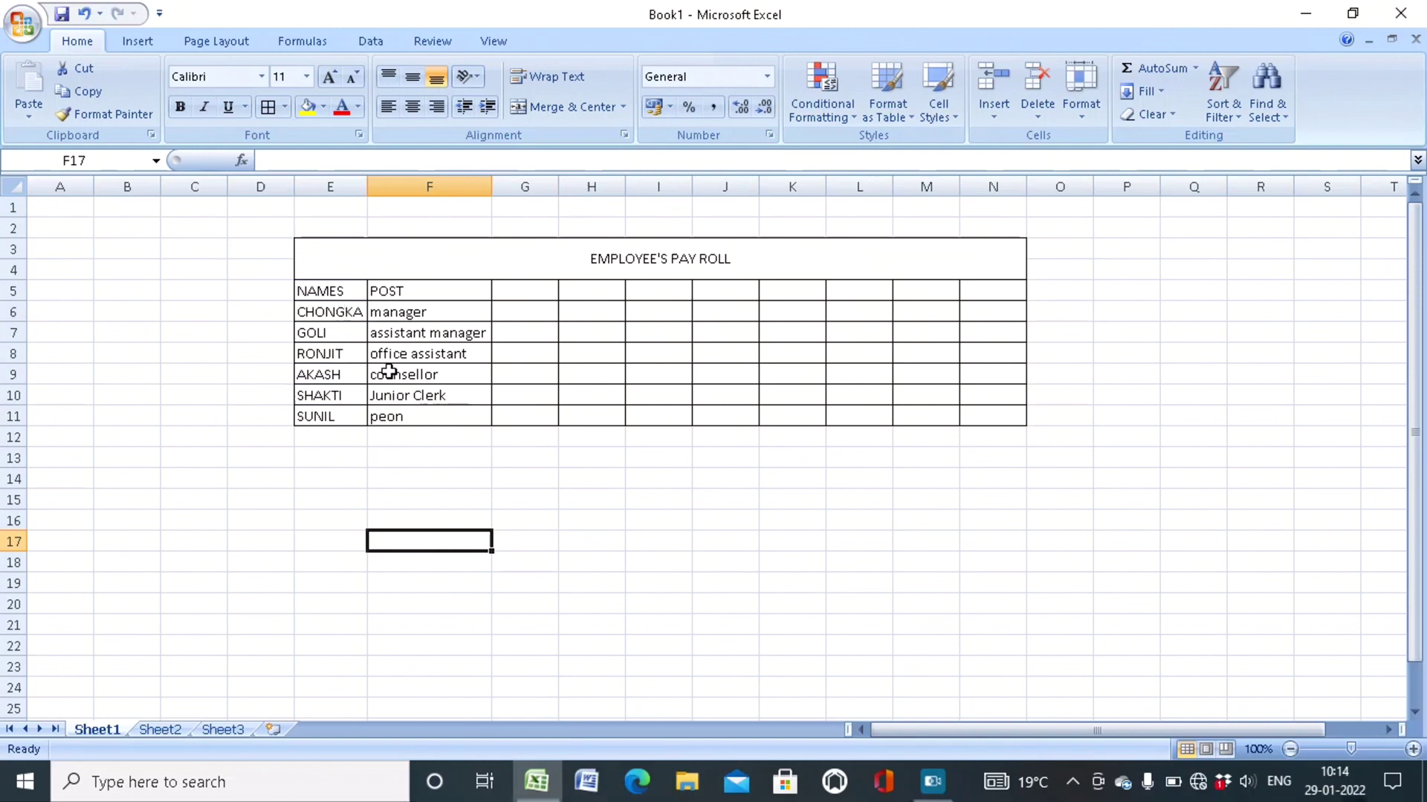
Enter the basic heading in G5 with basic pay 50000 and 30000 below.
left_click(523, 292)
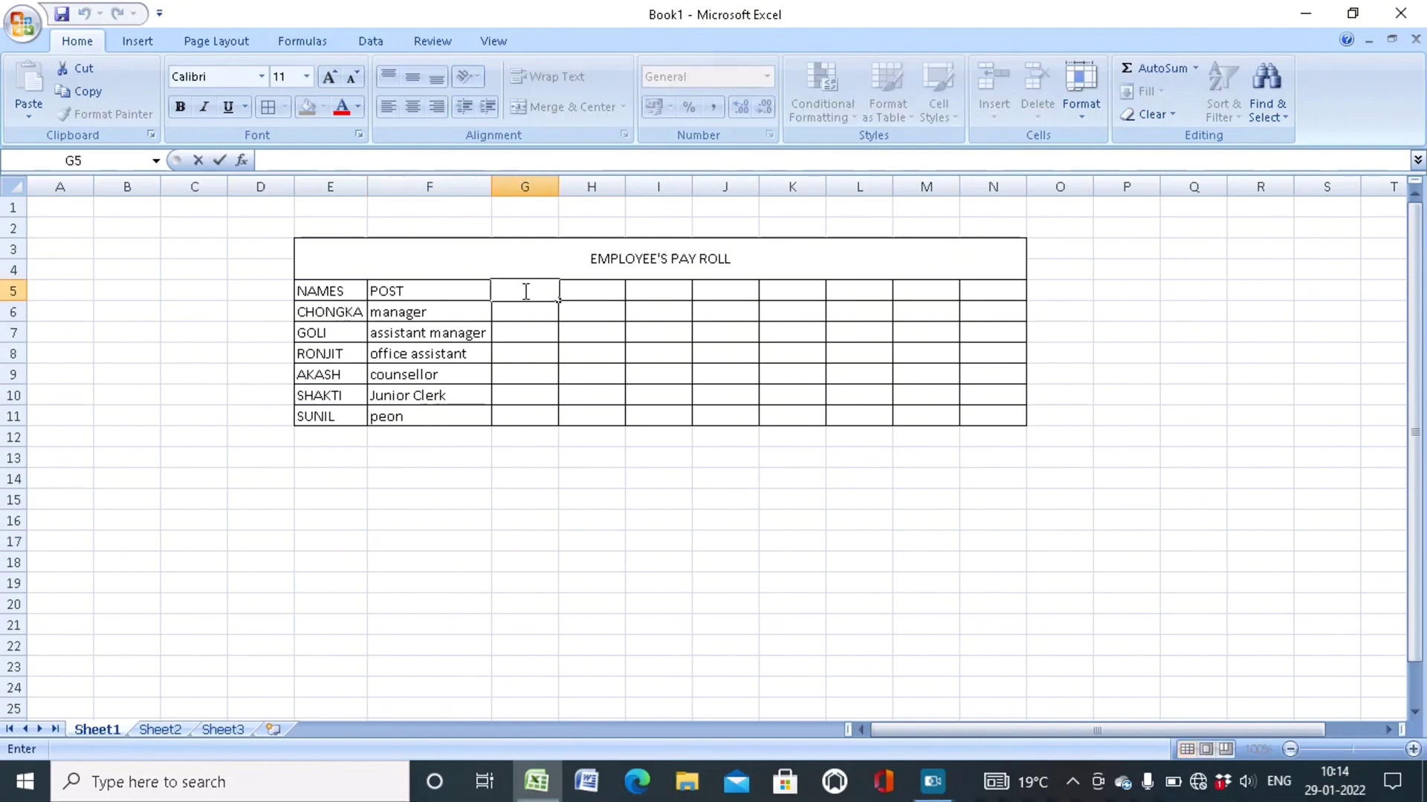
type("basic")
left_click(538, 318)
type("5")
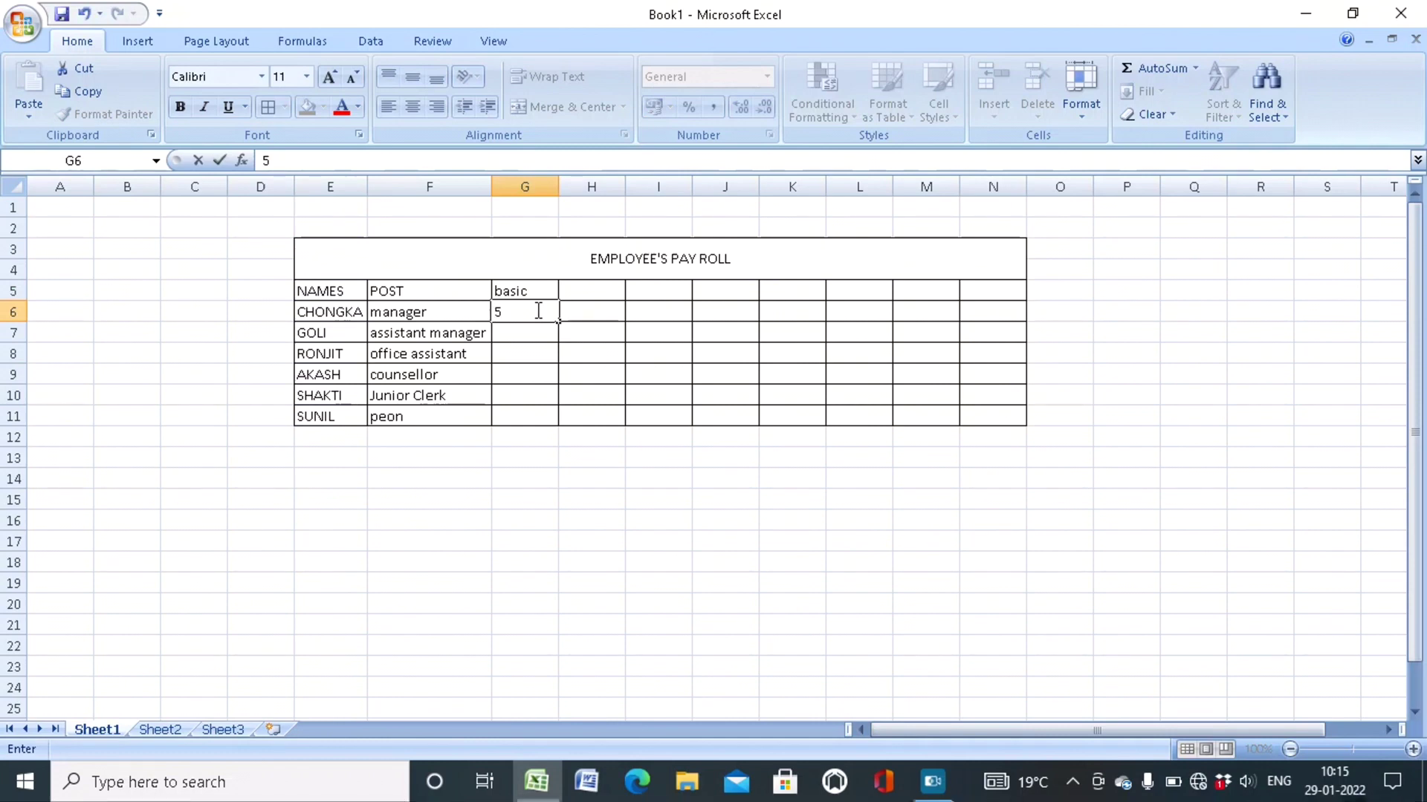
type("0000")
key("Return")
type("4")
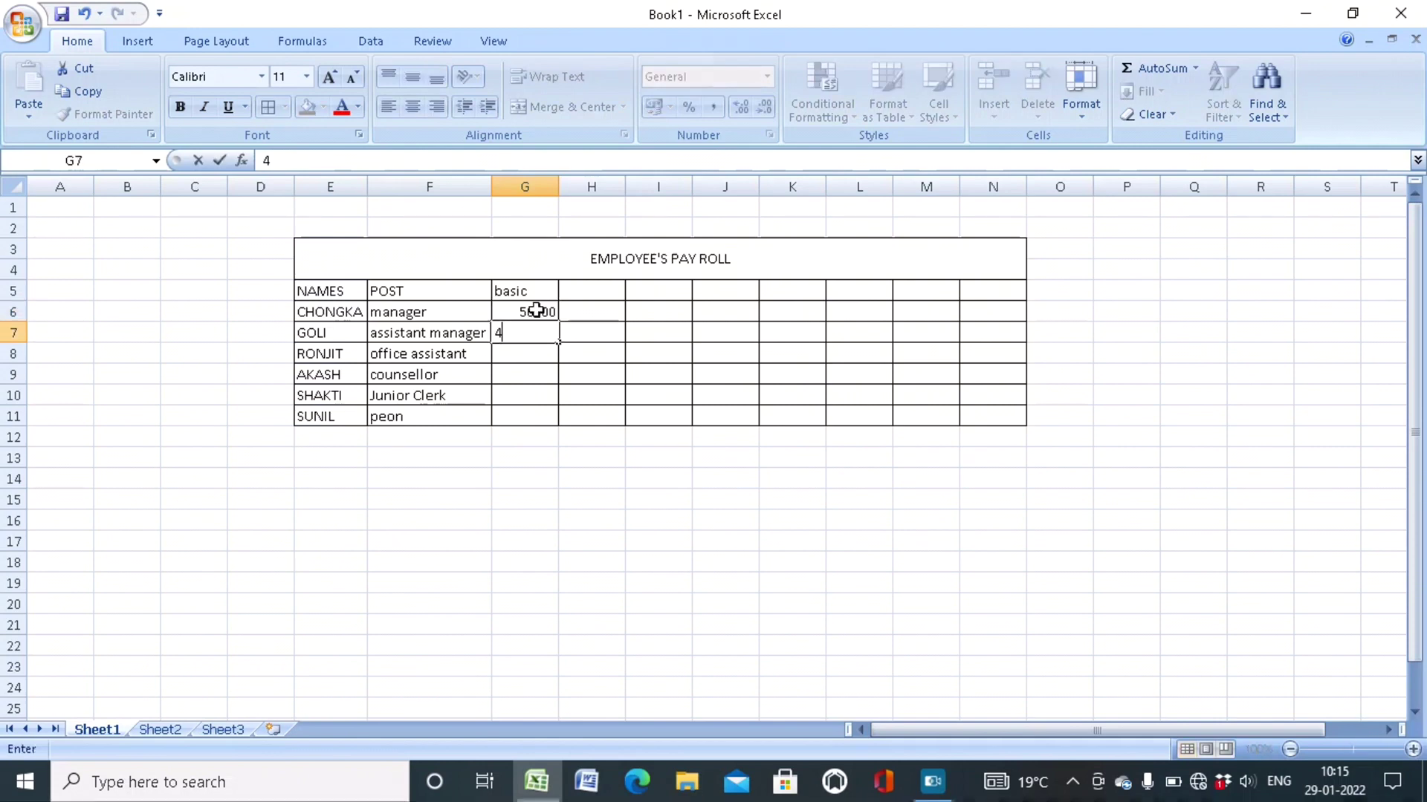
type("000")
key("BackSpace")
key("BackSpace")
key("BackSpace")
key("BackSpace")
type("3")
type("0000")
key("Return")
Add basic pay 20000, 15000, 12000 and 6000 in G8:G11.
type("2")
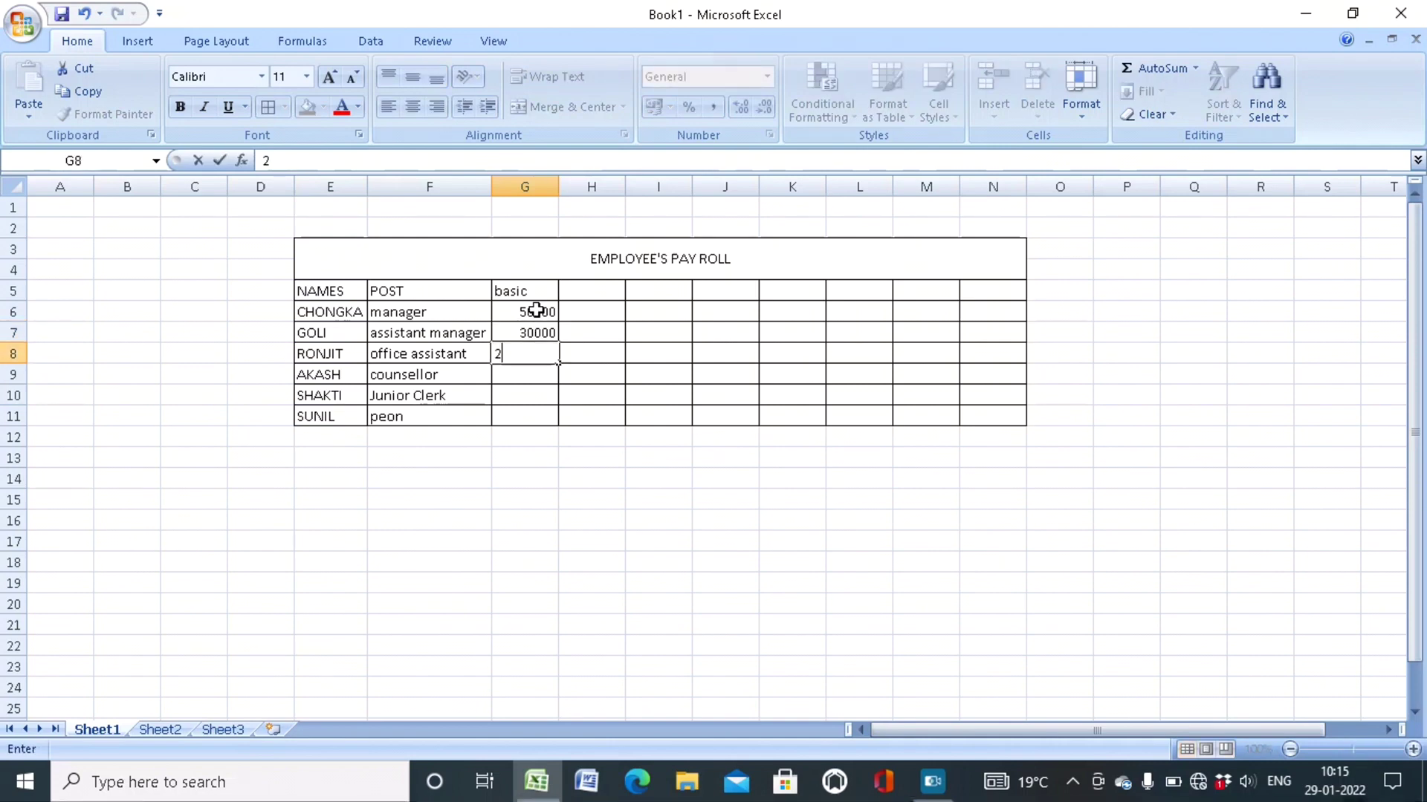
type("0000")
key("Return")
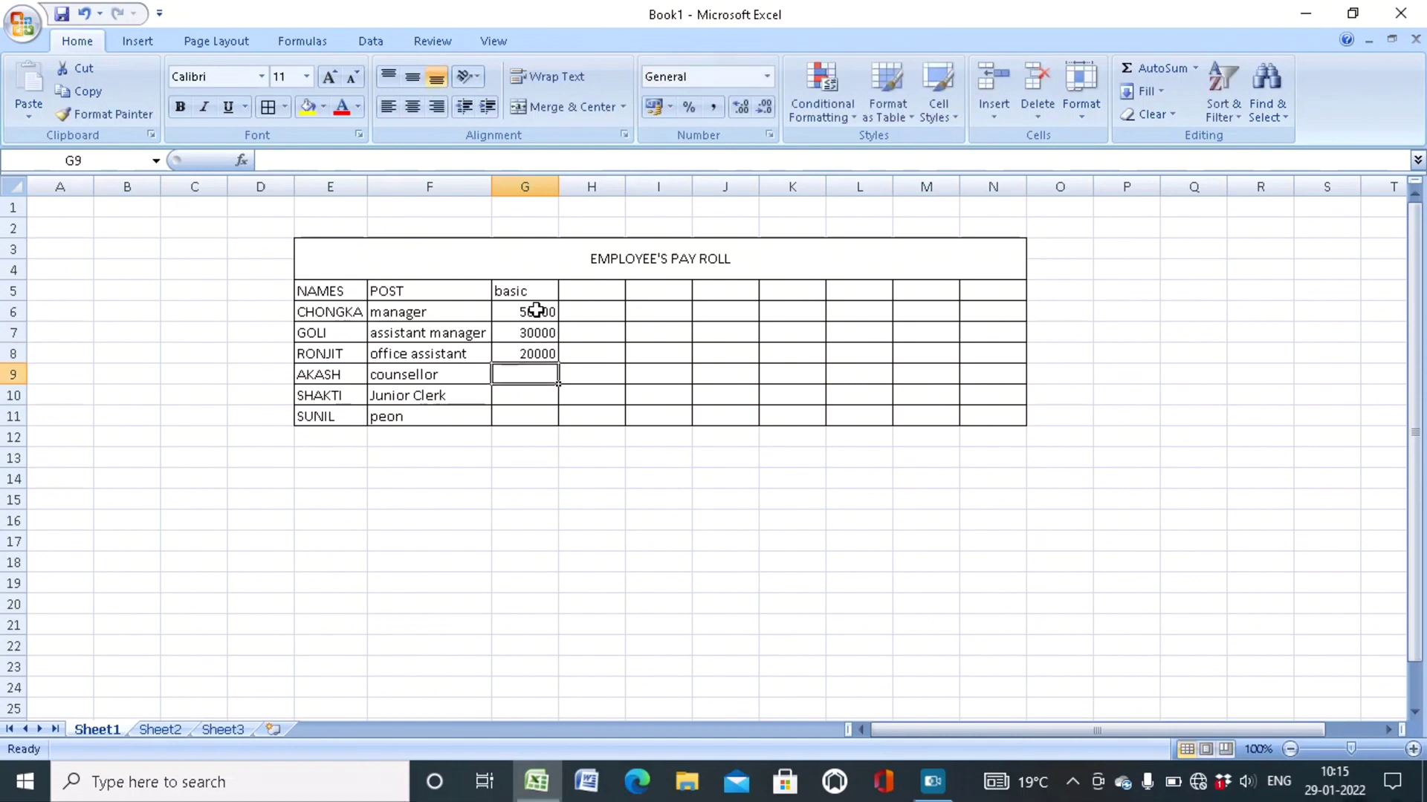
type("15")
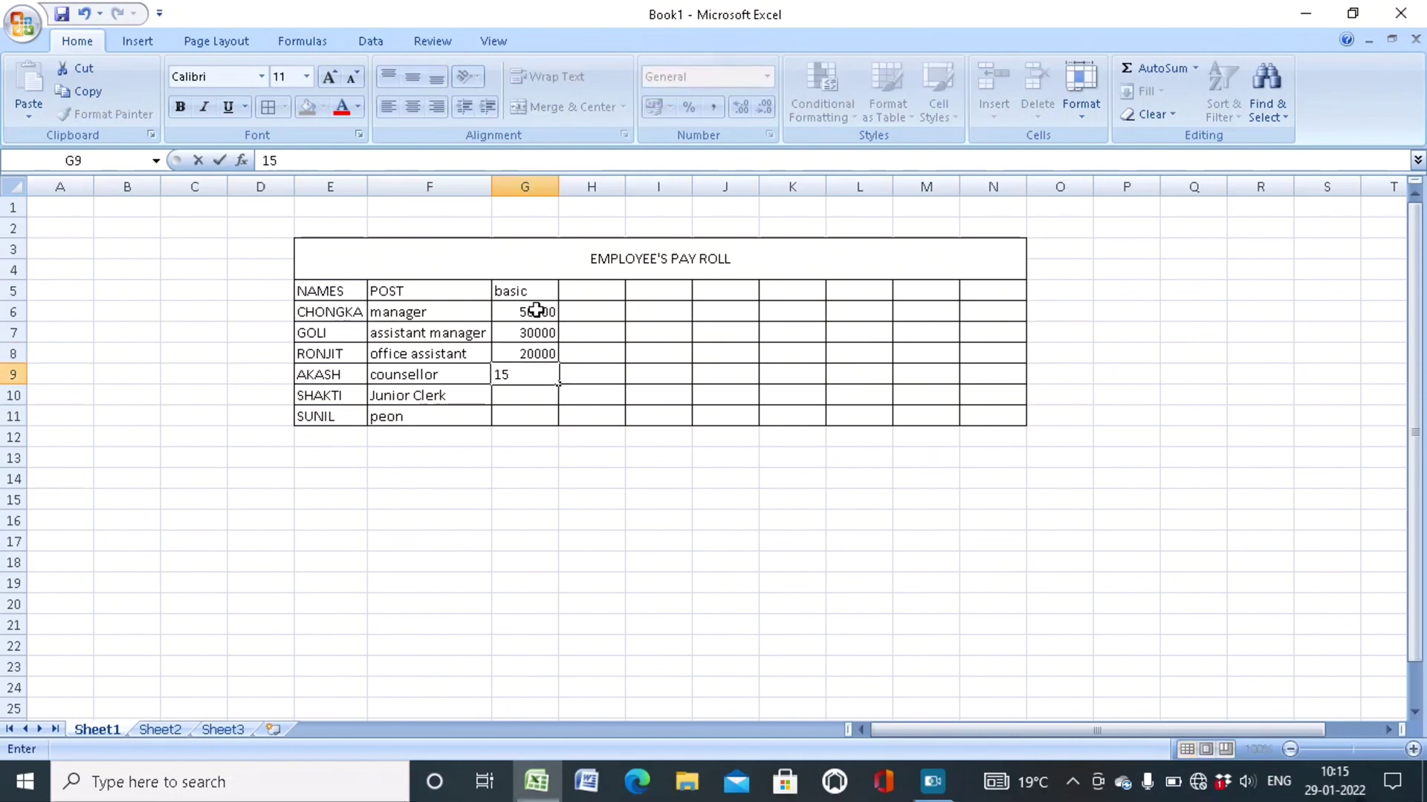
type("000")
key("Return")
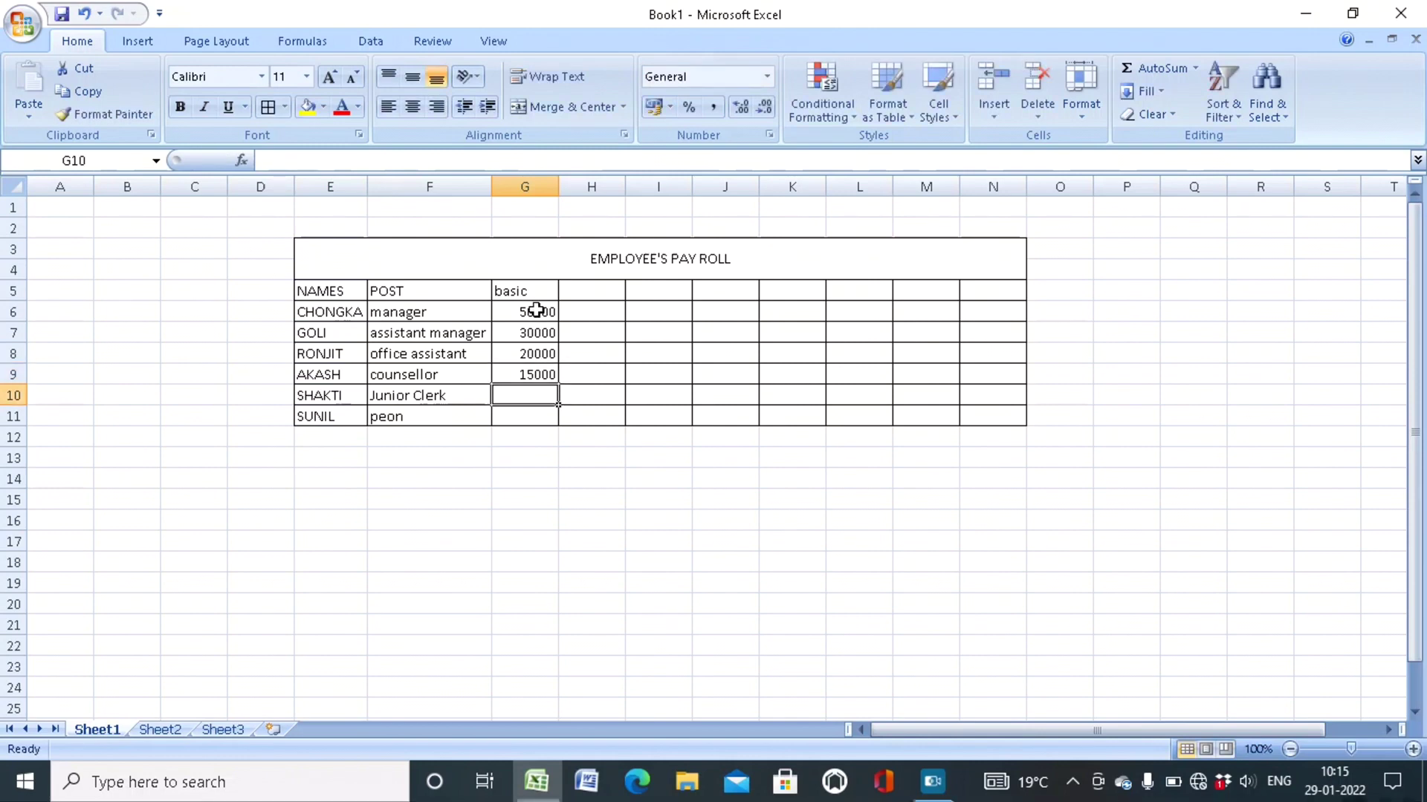
type("120")
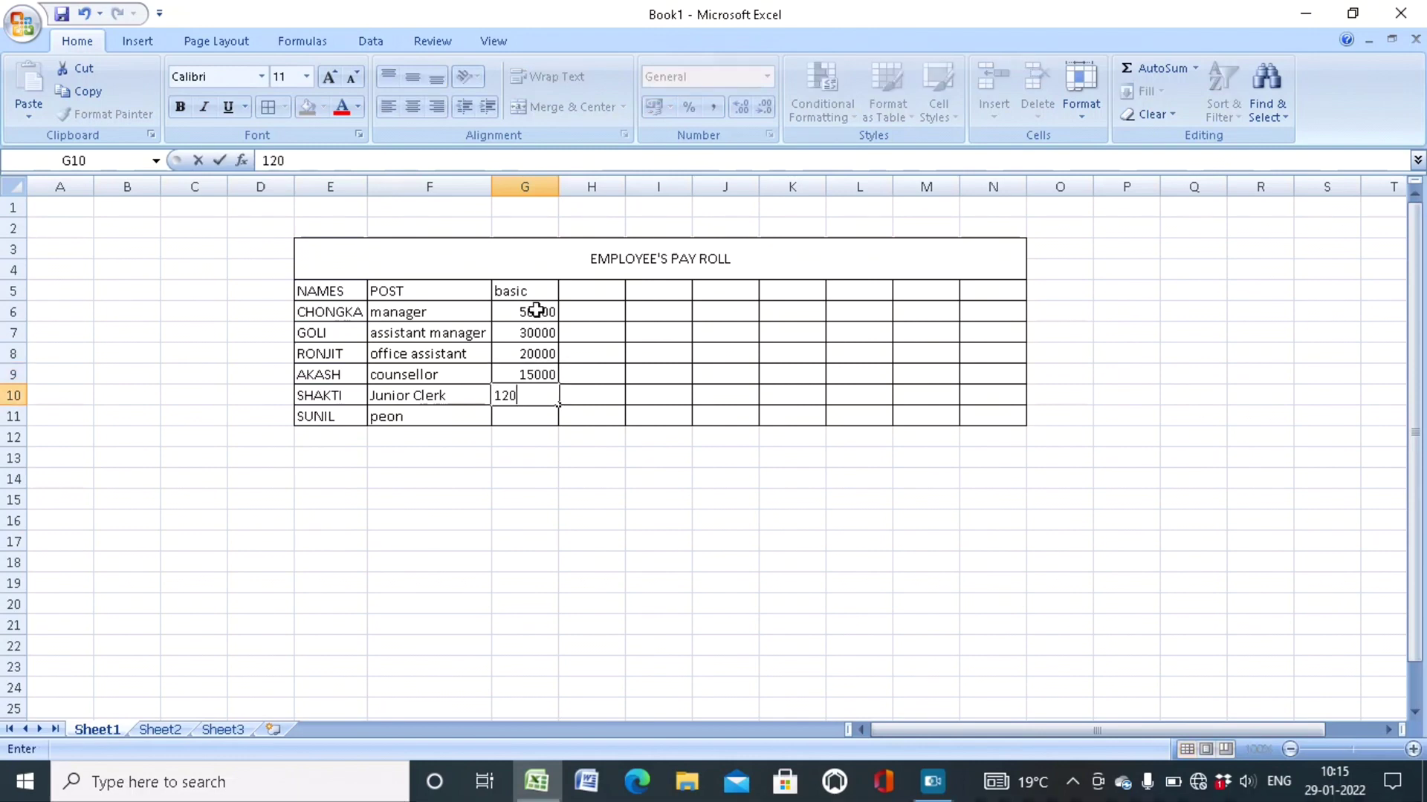
type("00")
key("Return")
key("Return")
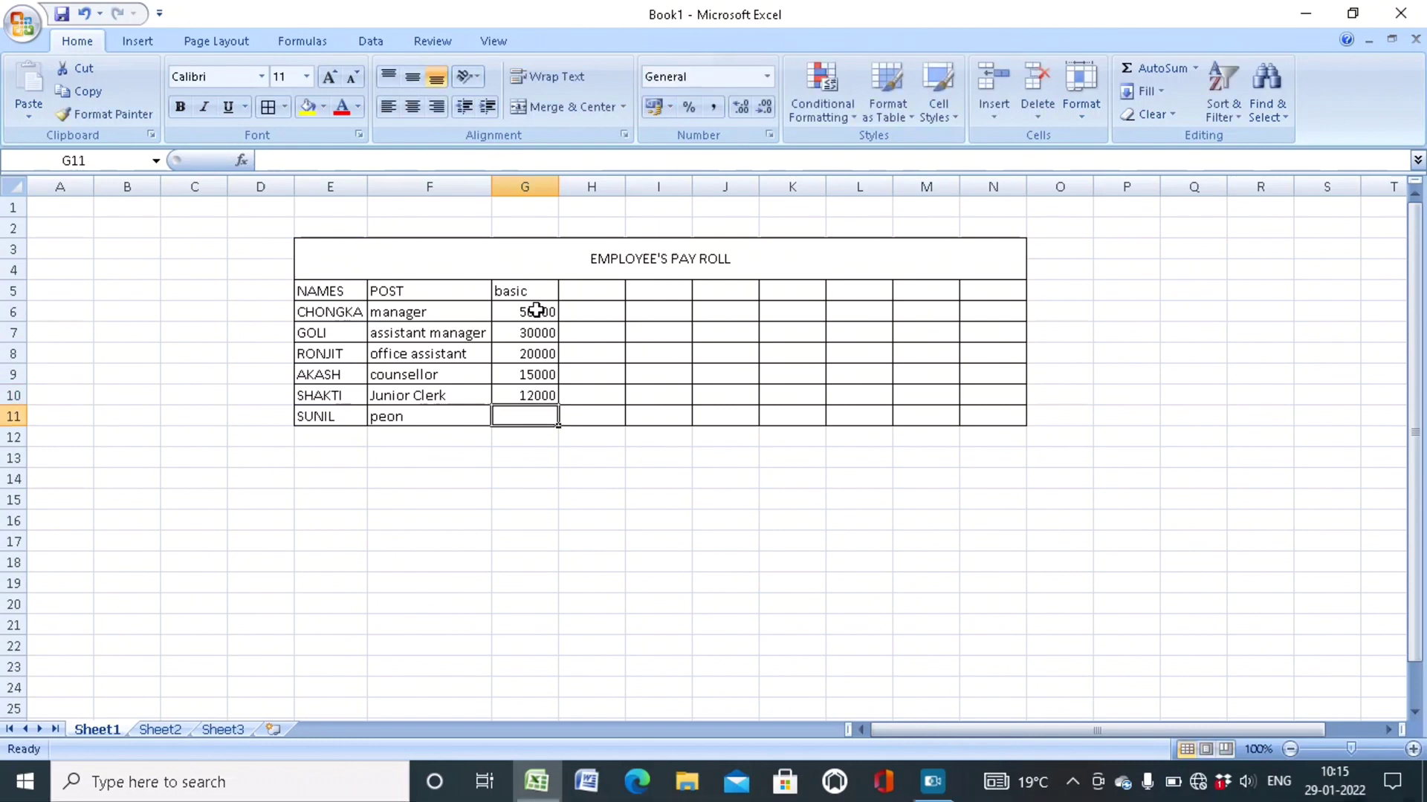
type("600")
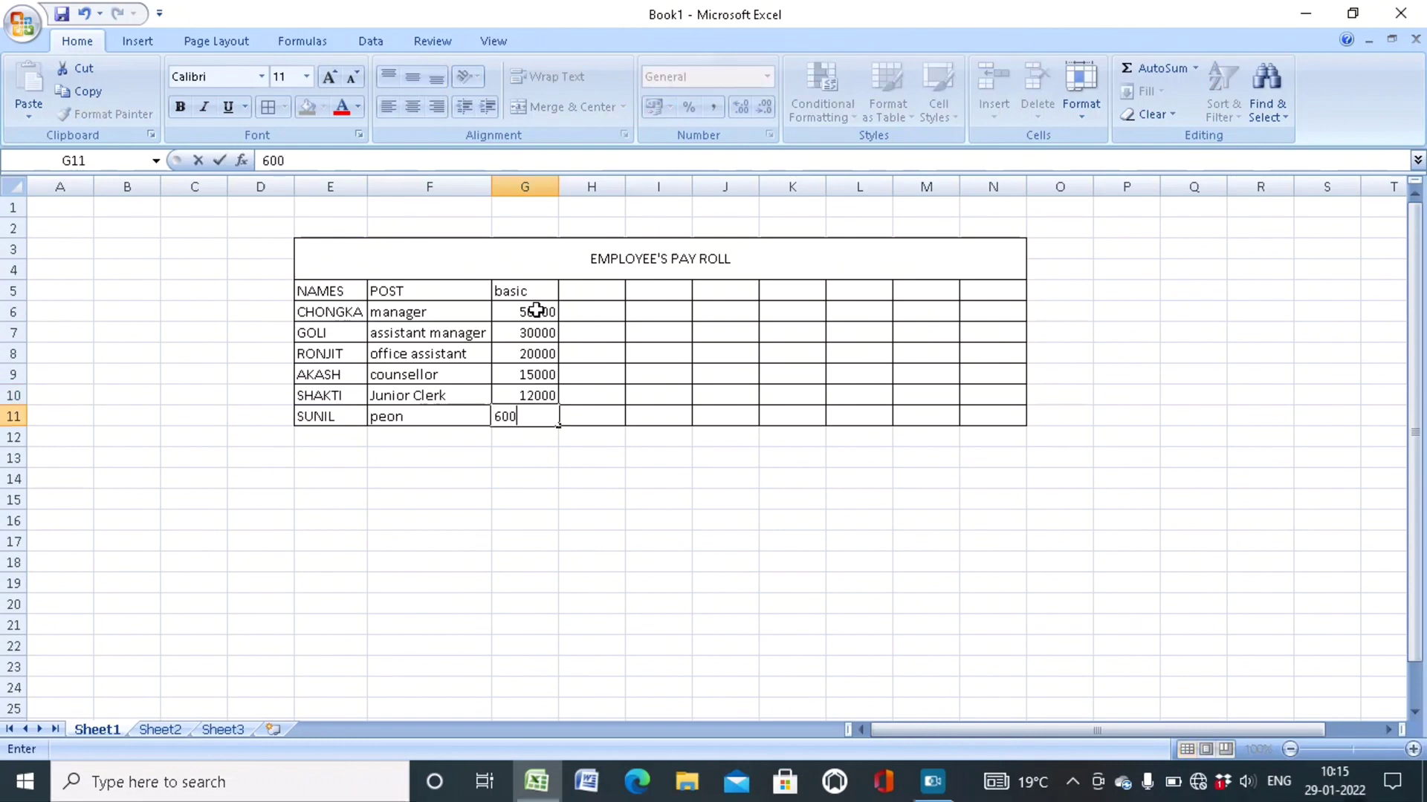
type("0")
double_click(583, 290)
Type the headings DA, TA, Hra, pf, gross and net across H5:M5.
type("da")
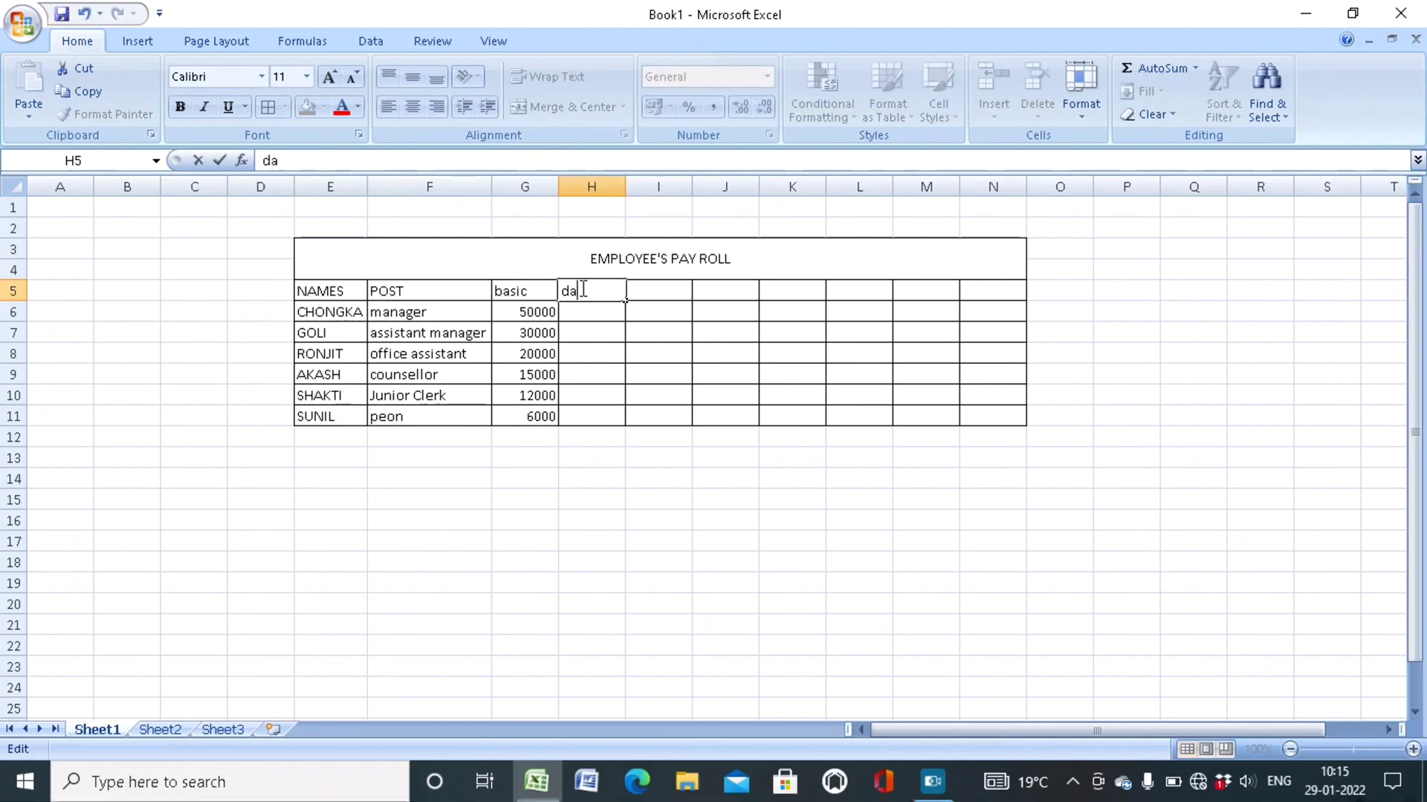
key("BackSpace")
key("BackSpace")
type("DATA")
key("BackSpace")
left_click(657, 292)
type("T")
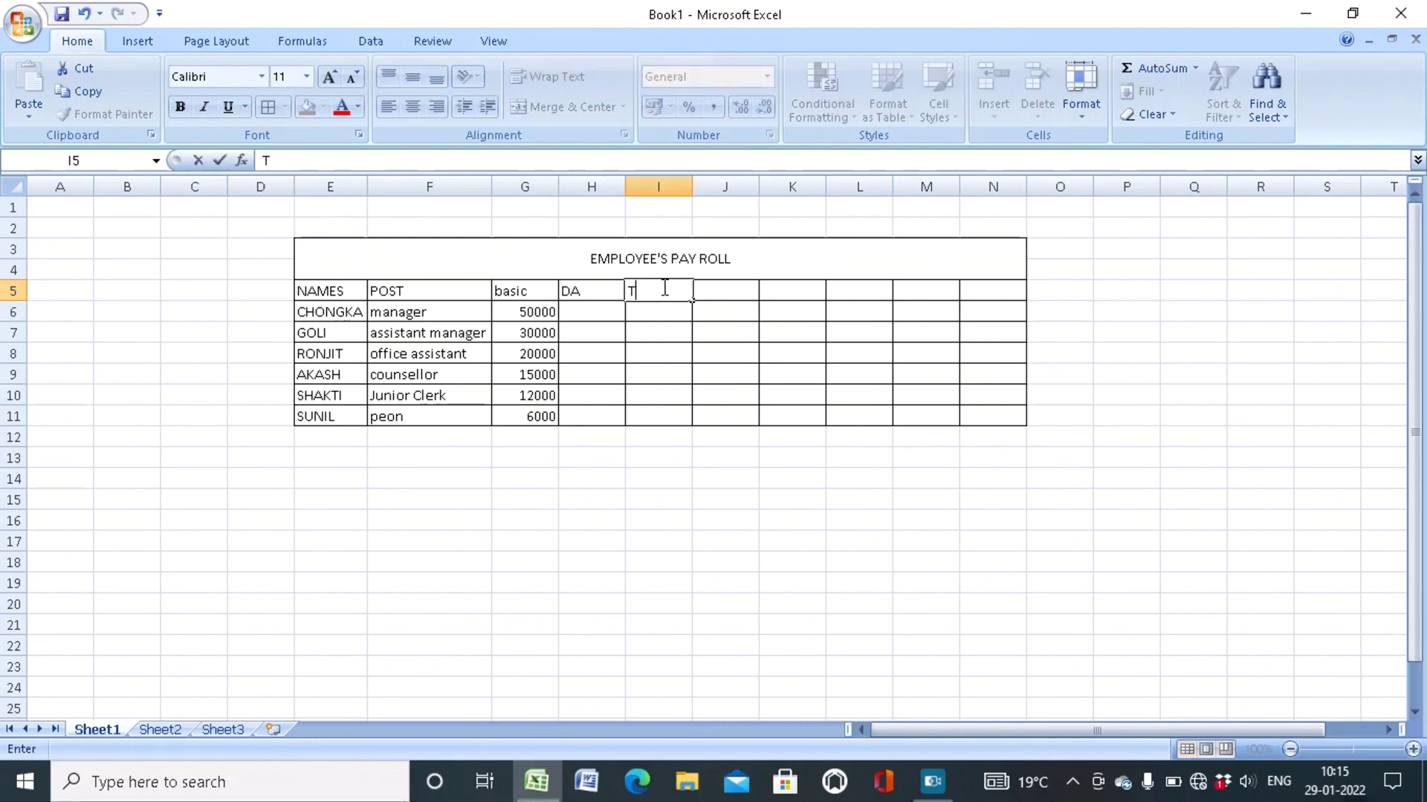
type("A")
left_click(740, 298)
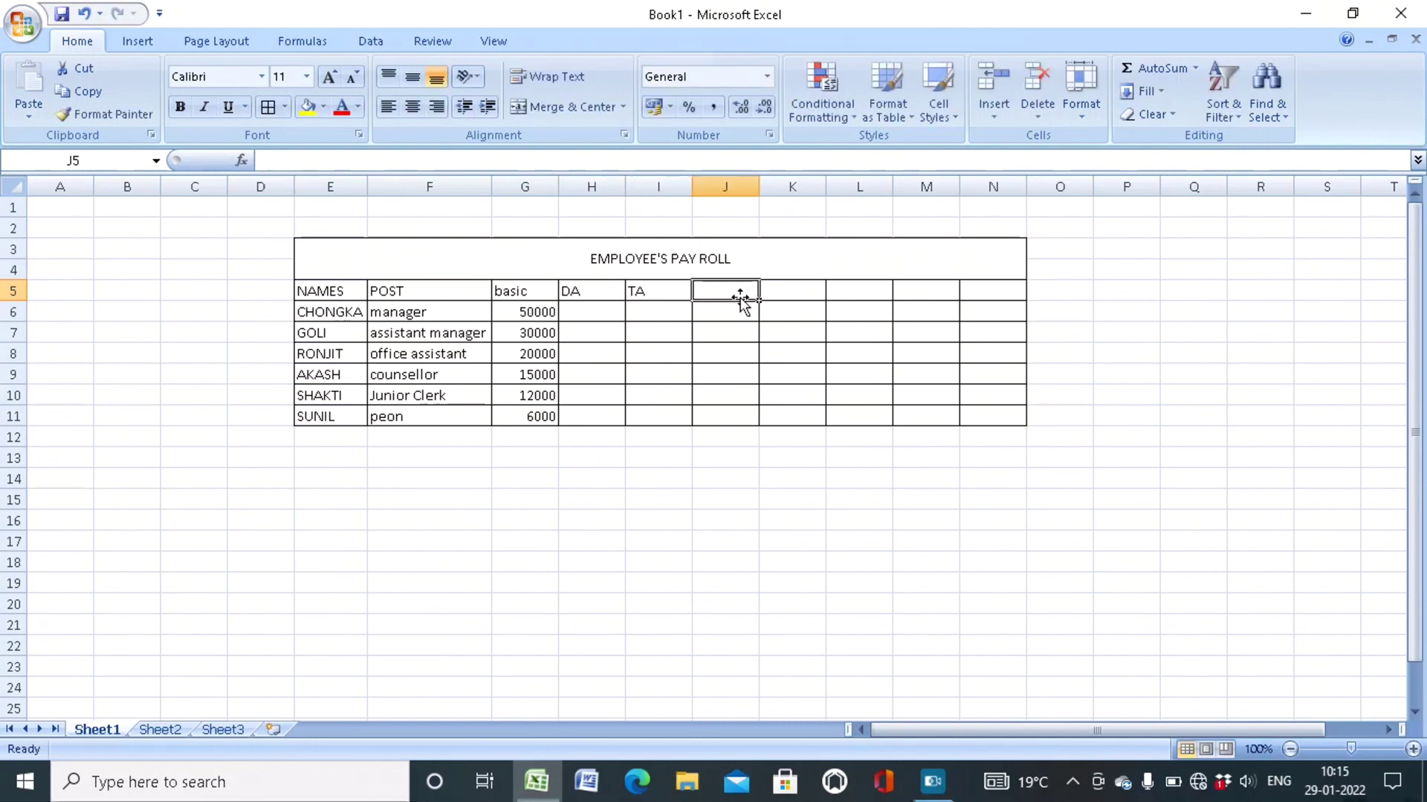
type("Hr")
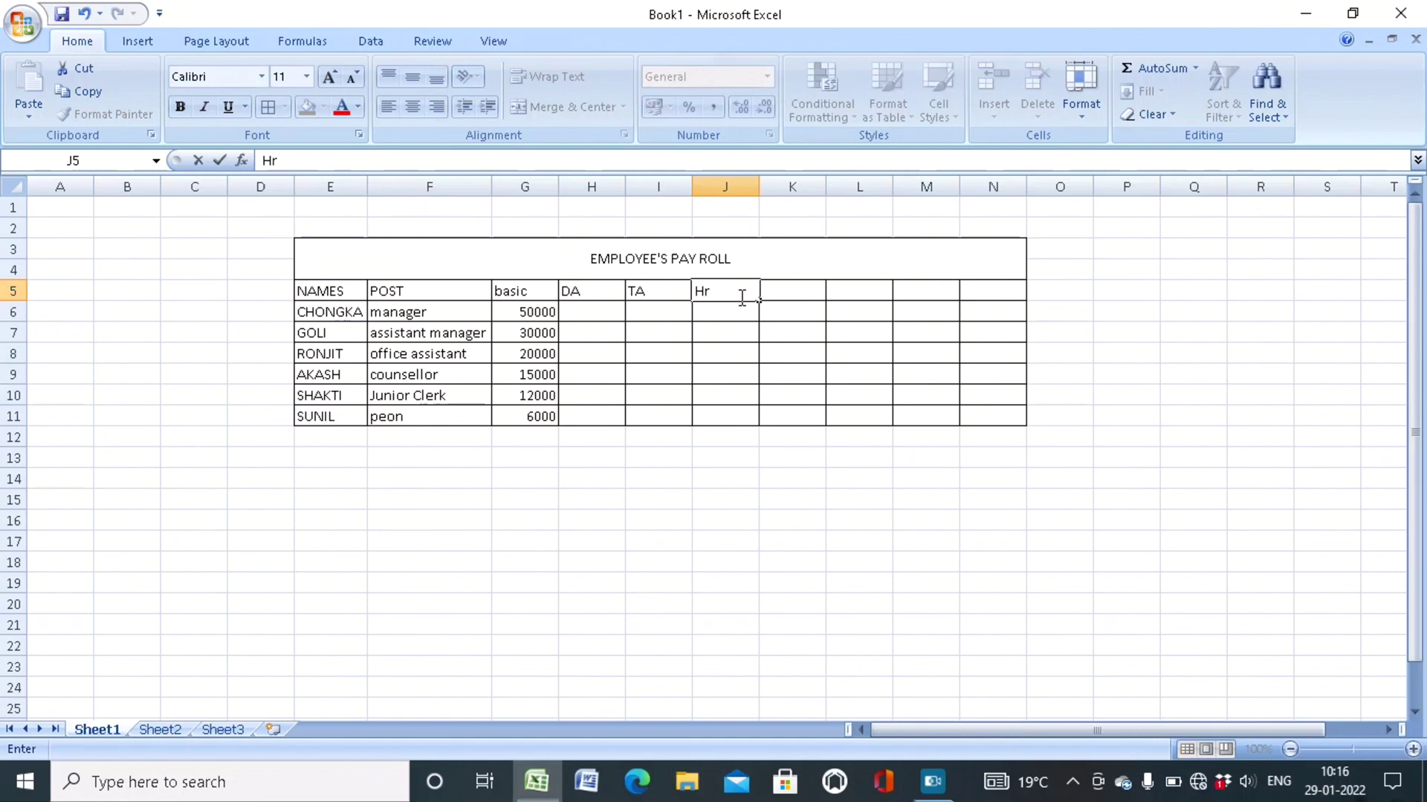
type("a")
left_click(778, 291)
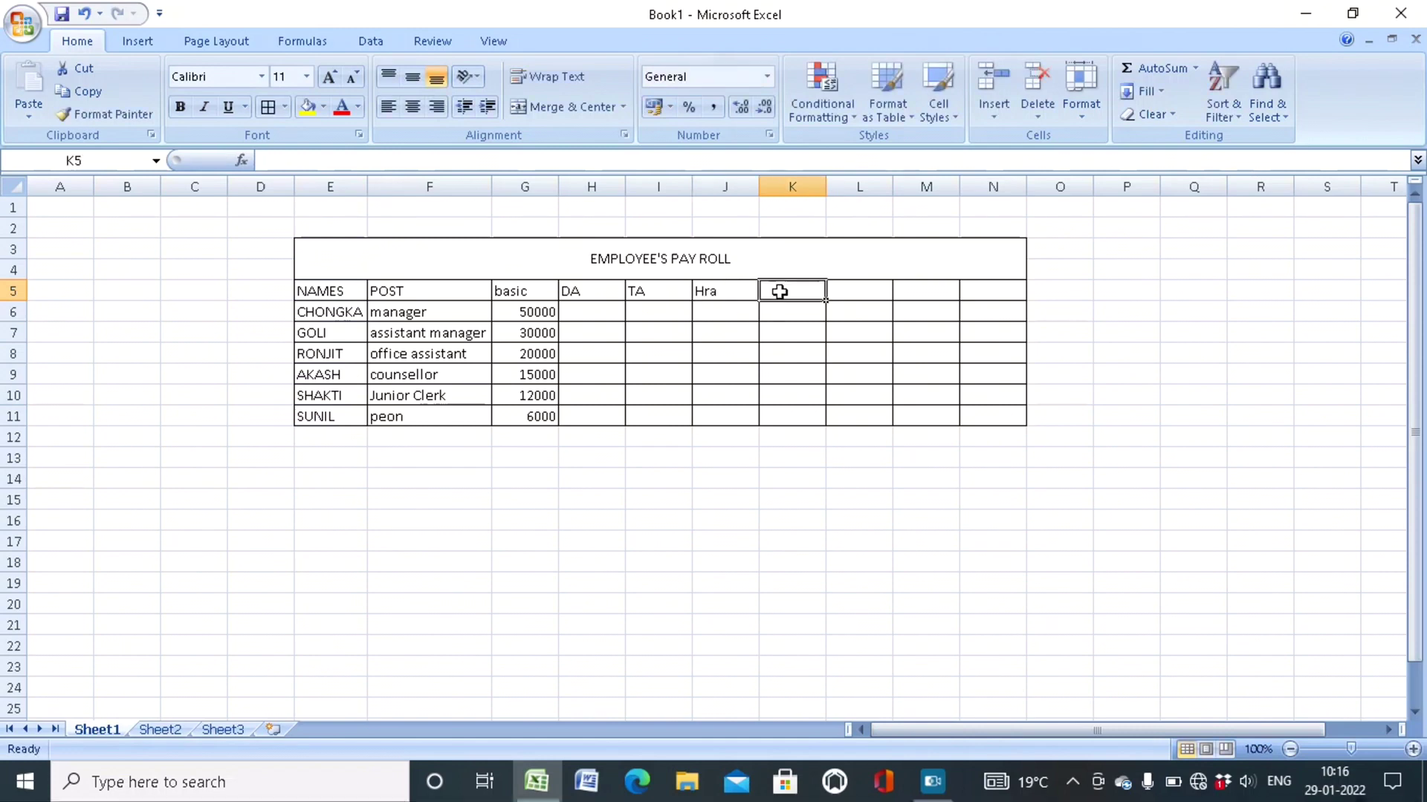
type("p")
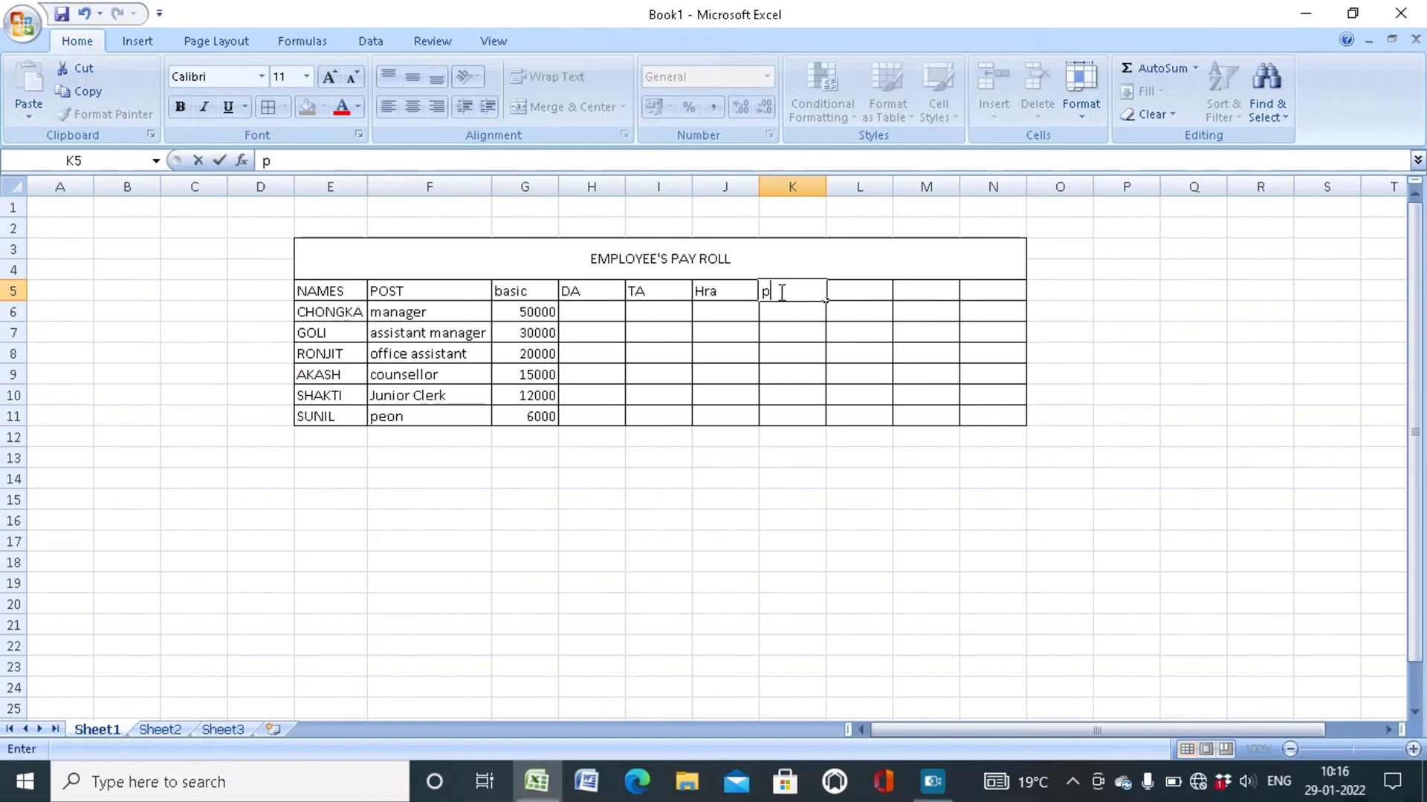
type("f")
left_click(841, 291)
type("g")
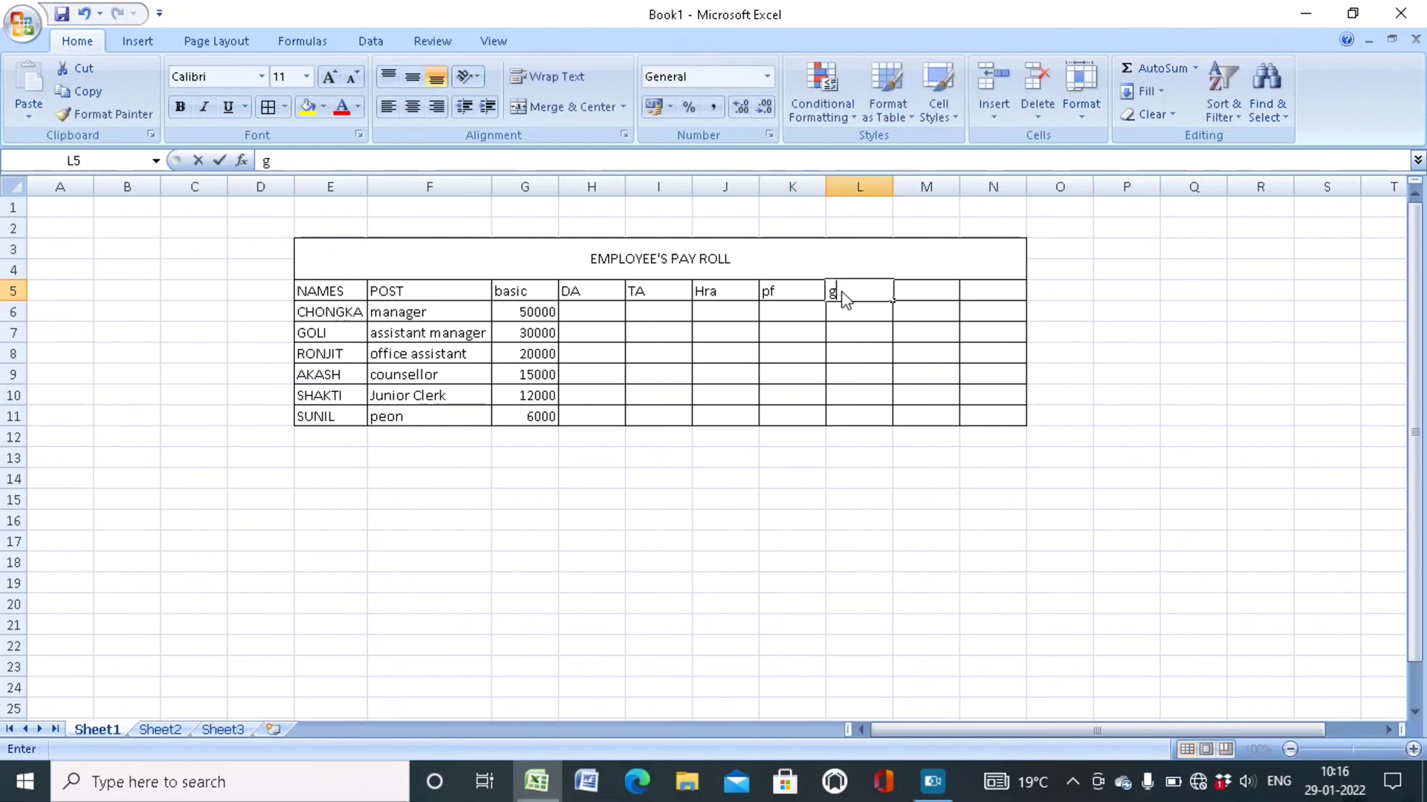
type("ross")
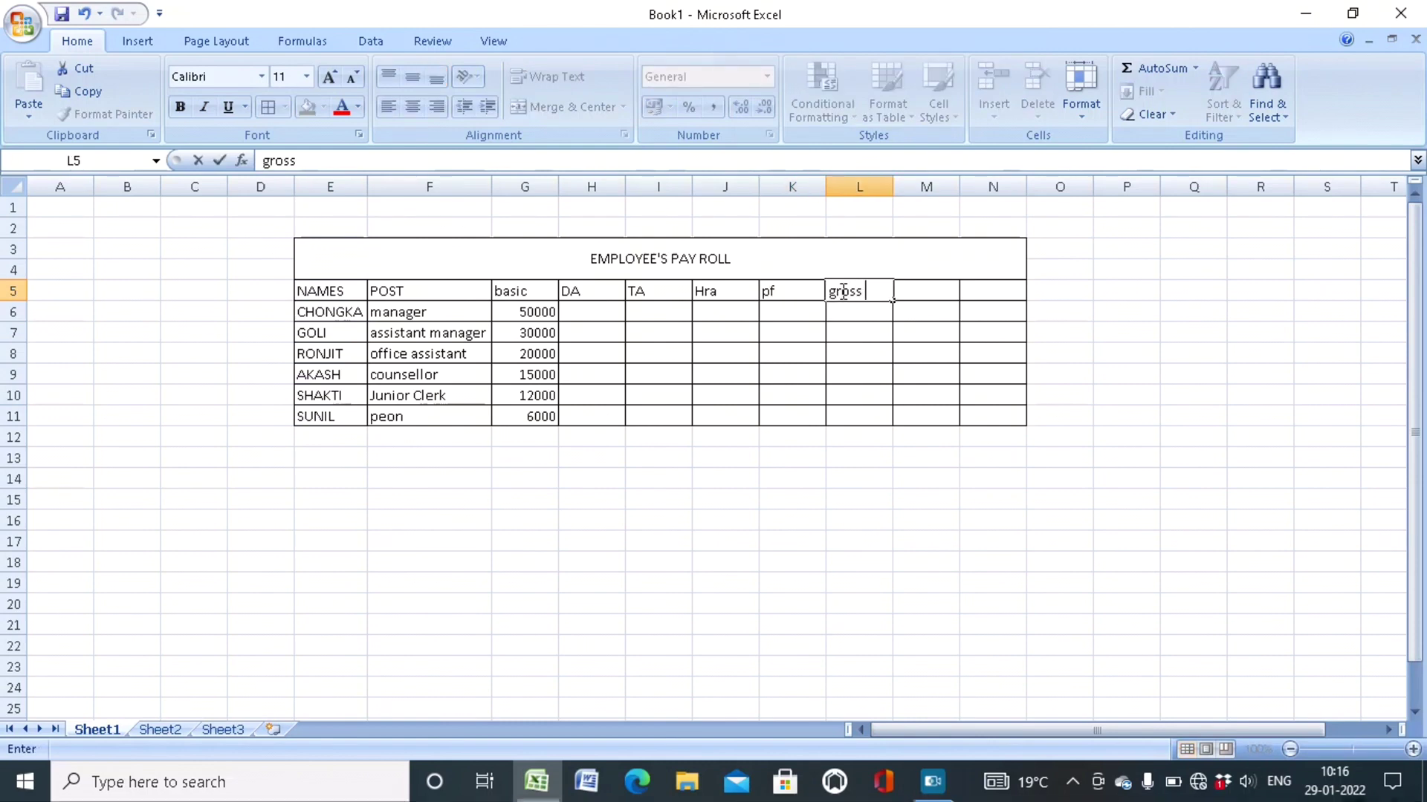
left_click(904, 293)
type("ne")
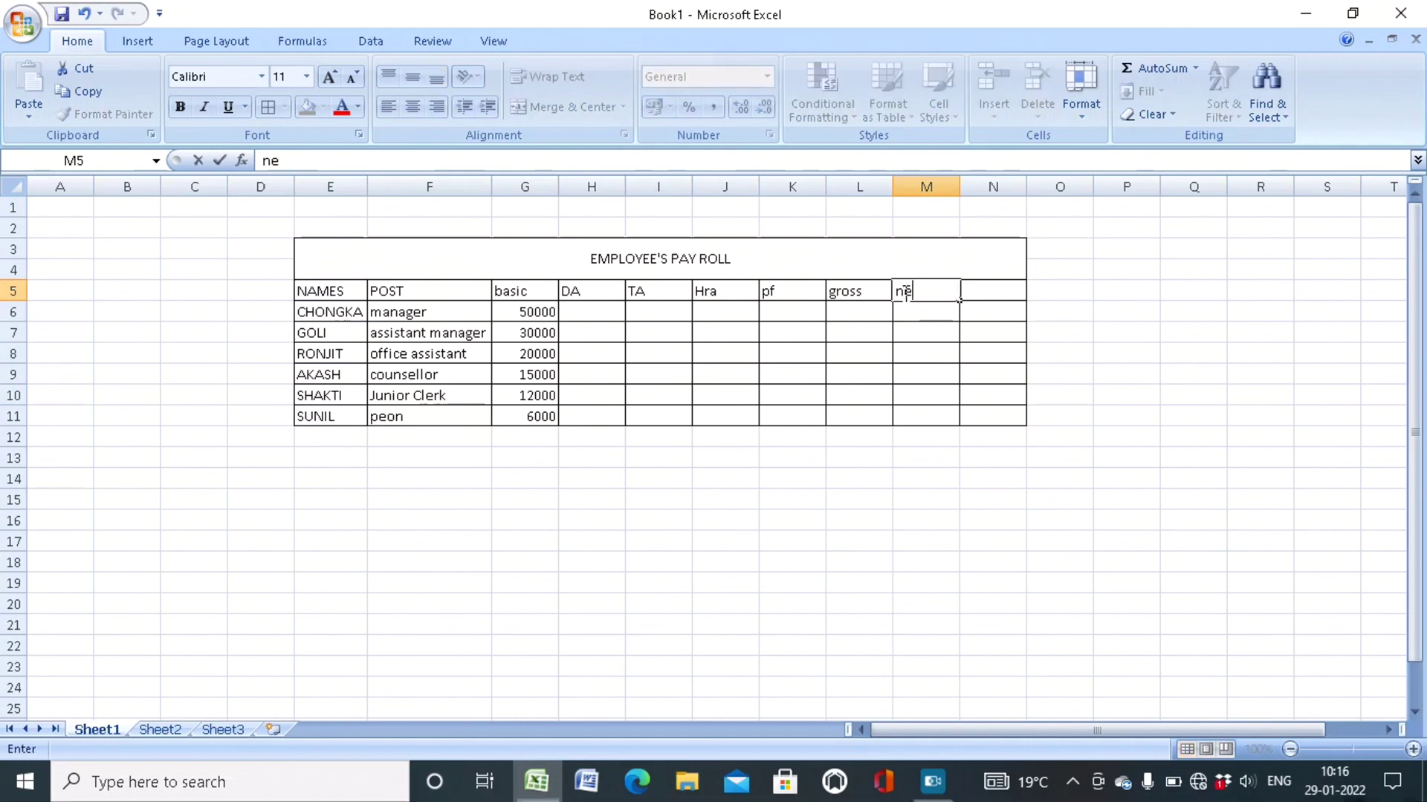
type("t")
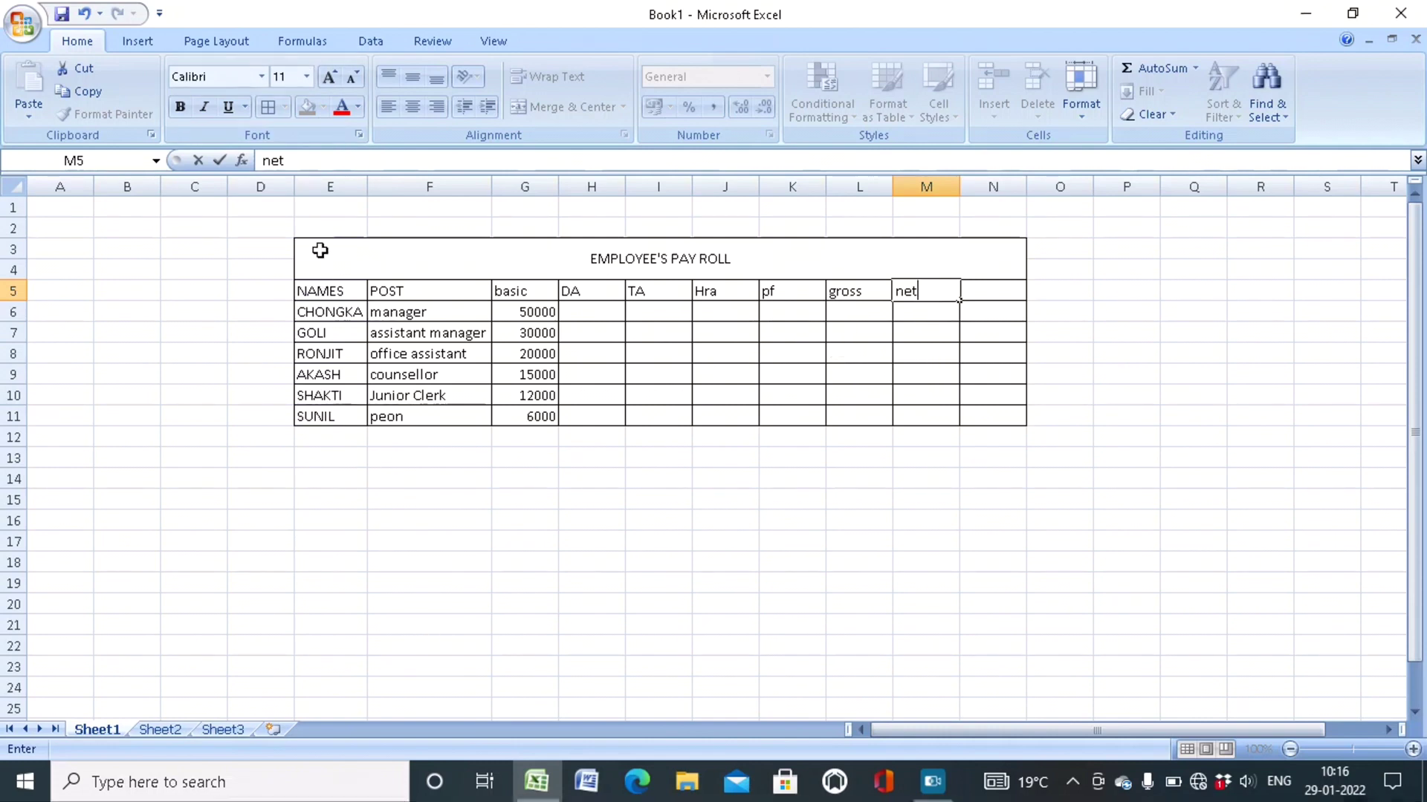
Bold the whole pay roll table and bottom-align the title.
left_click_drag(315, 249, 336, 421)
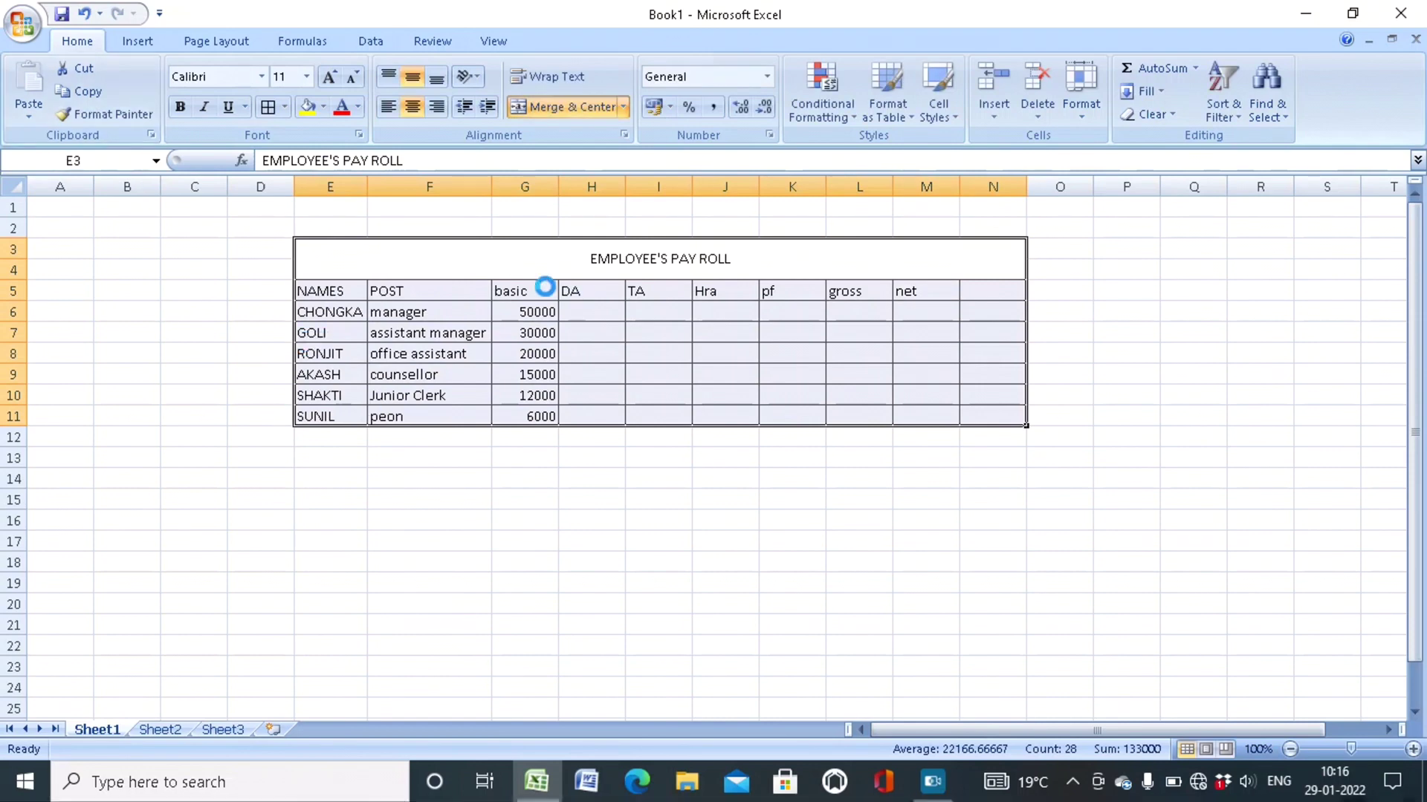
key("ctrl+b")
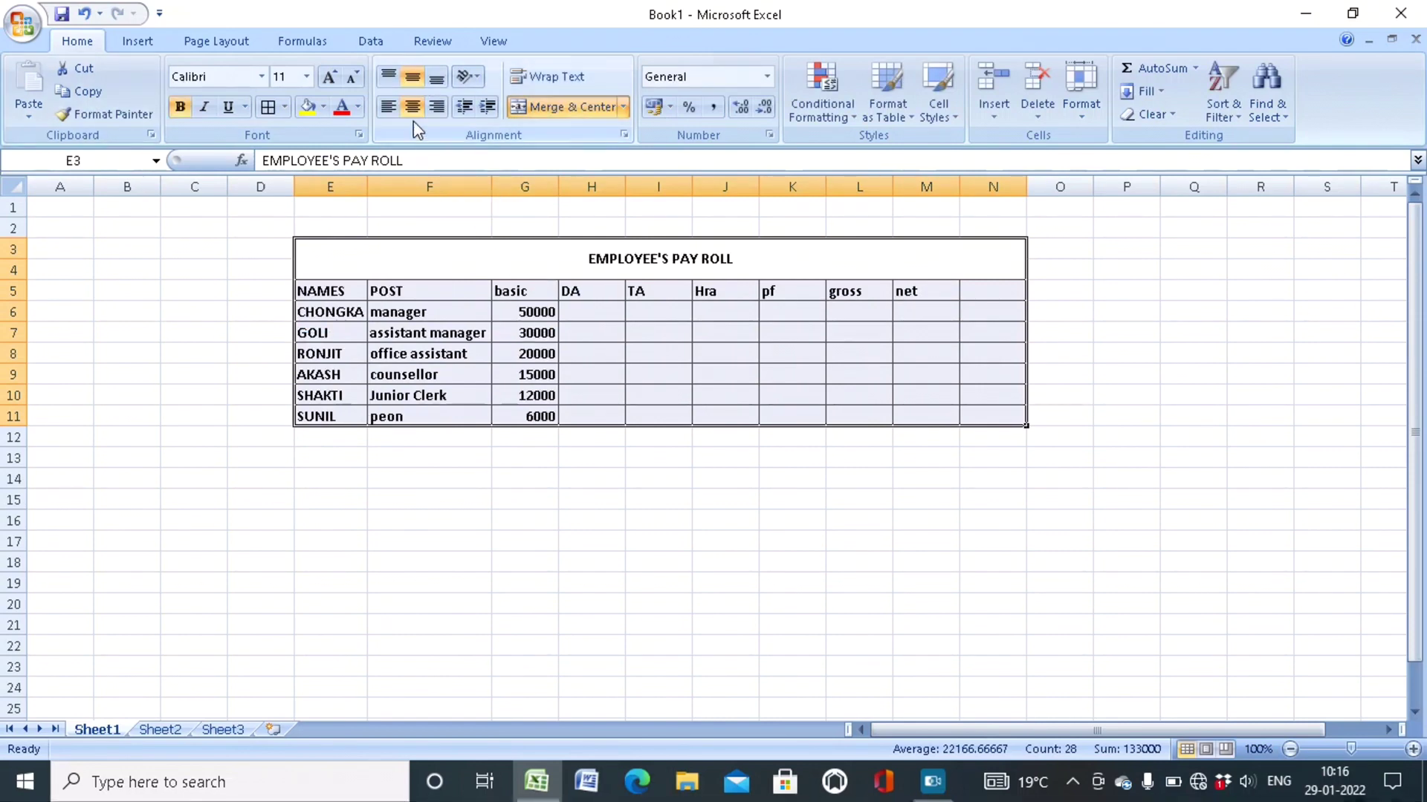
left_click(413, 78)
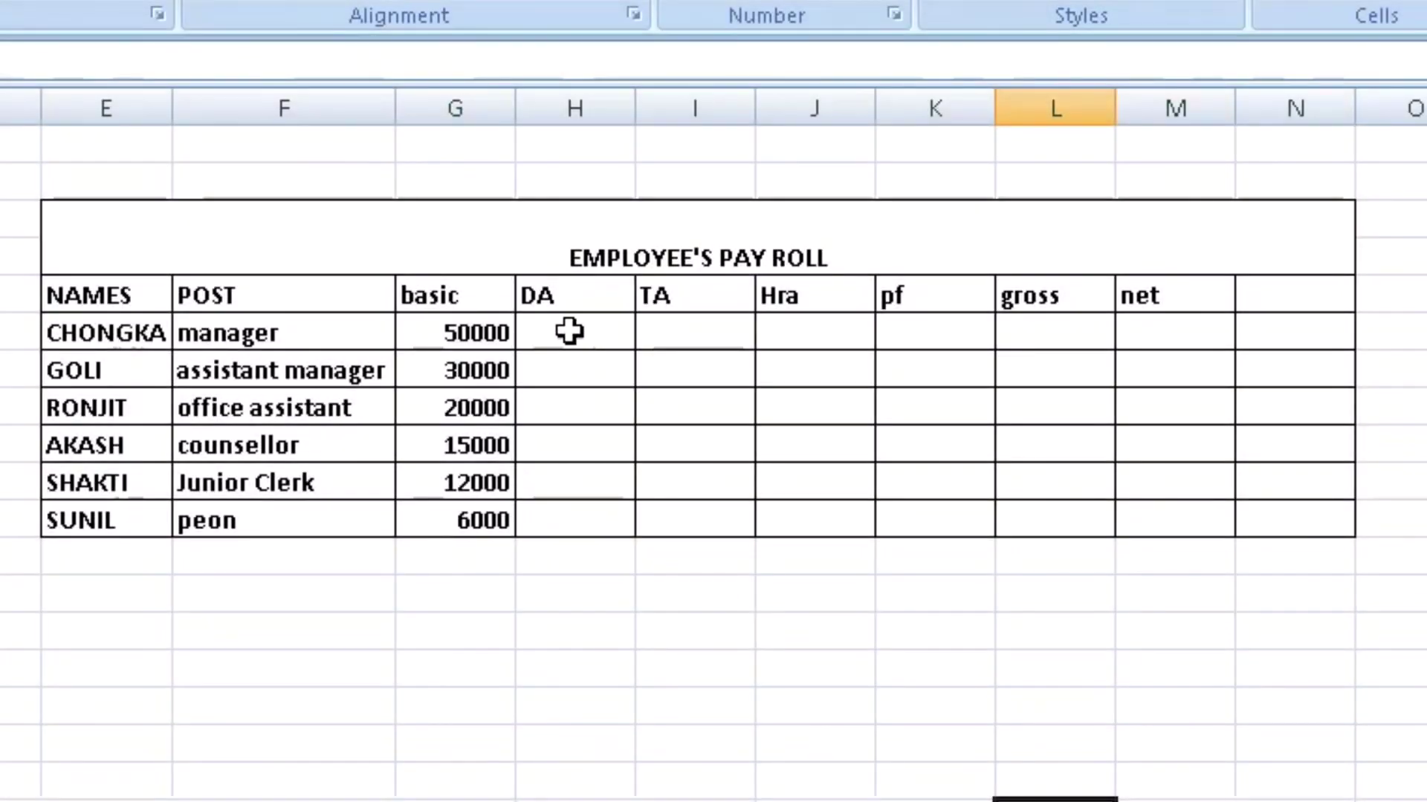
Enter DA formulas (=15%*basic) for the manager, assistant manager and office assistant.
double_click(569, 331)
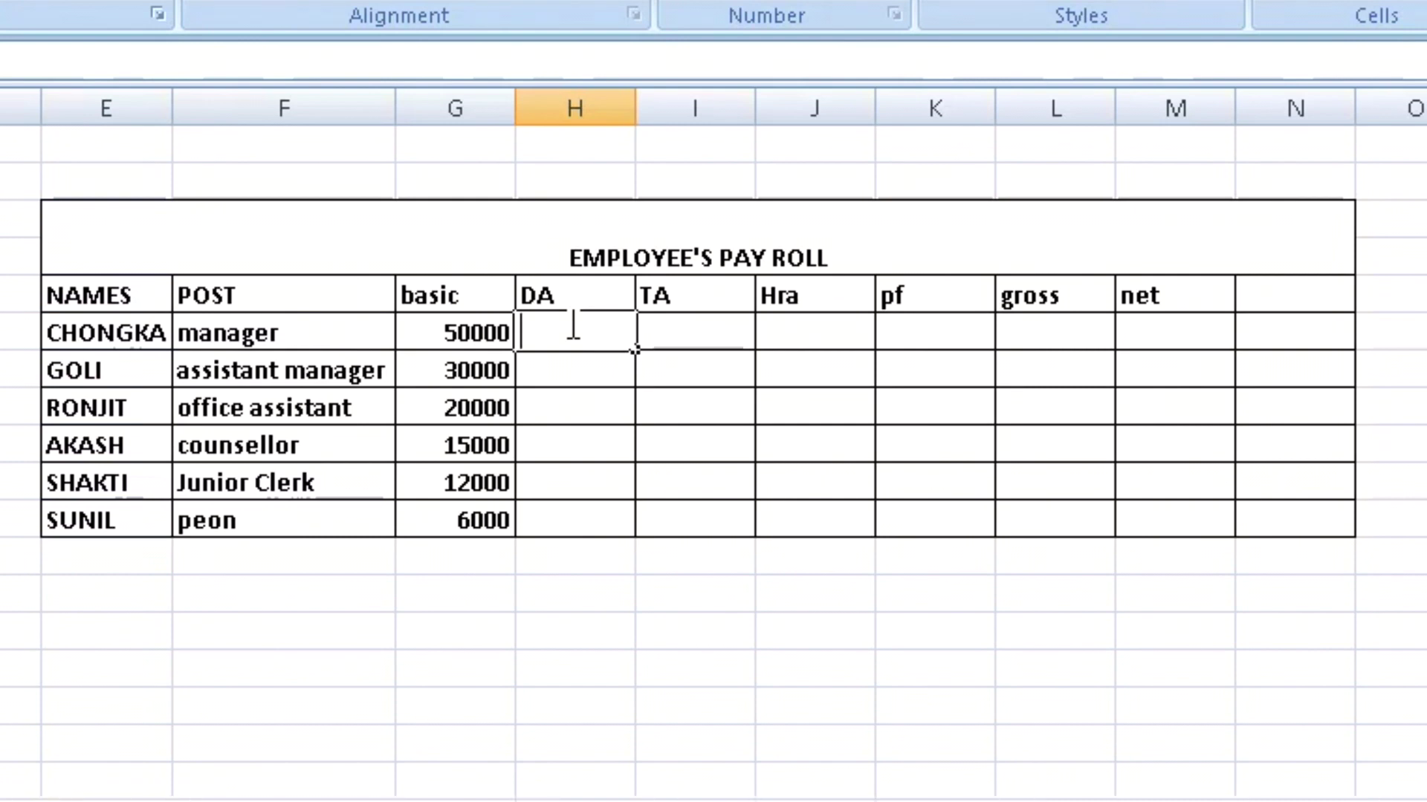
type("=")
type("15")
type("%")
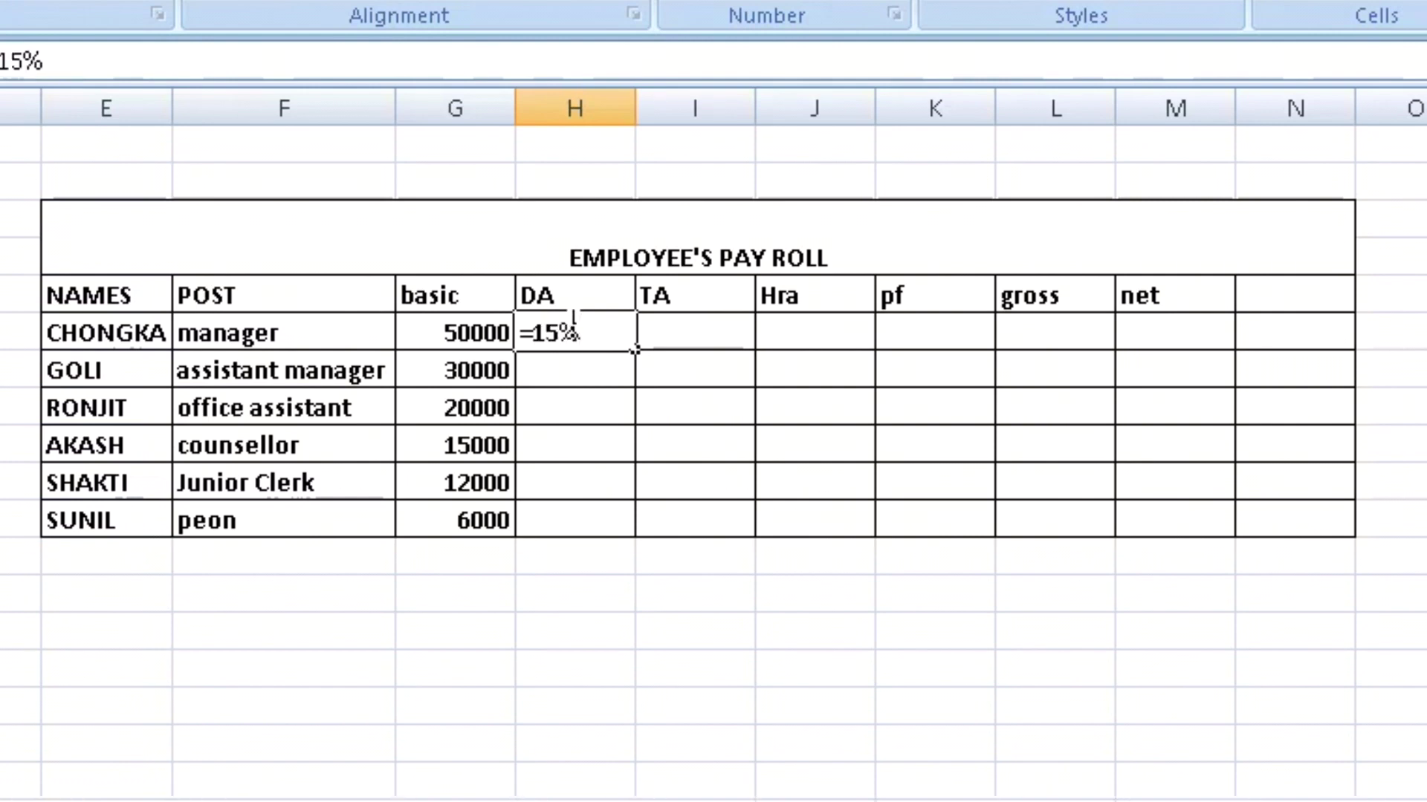
type("*")
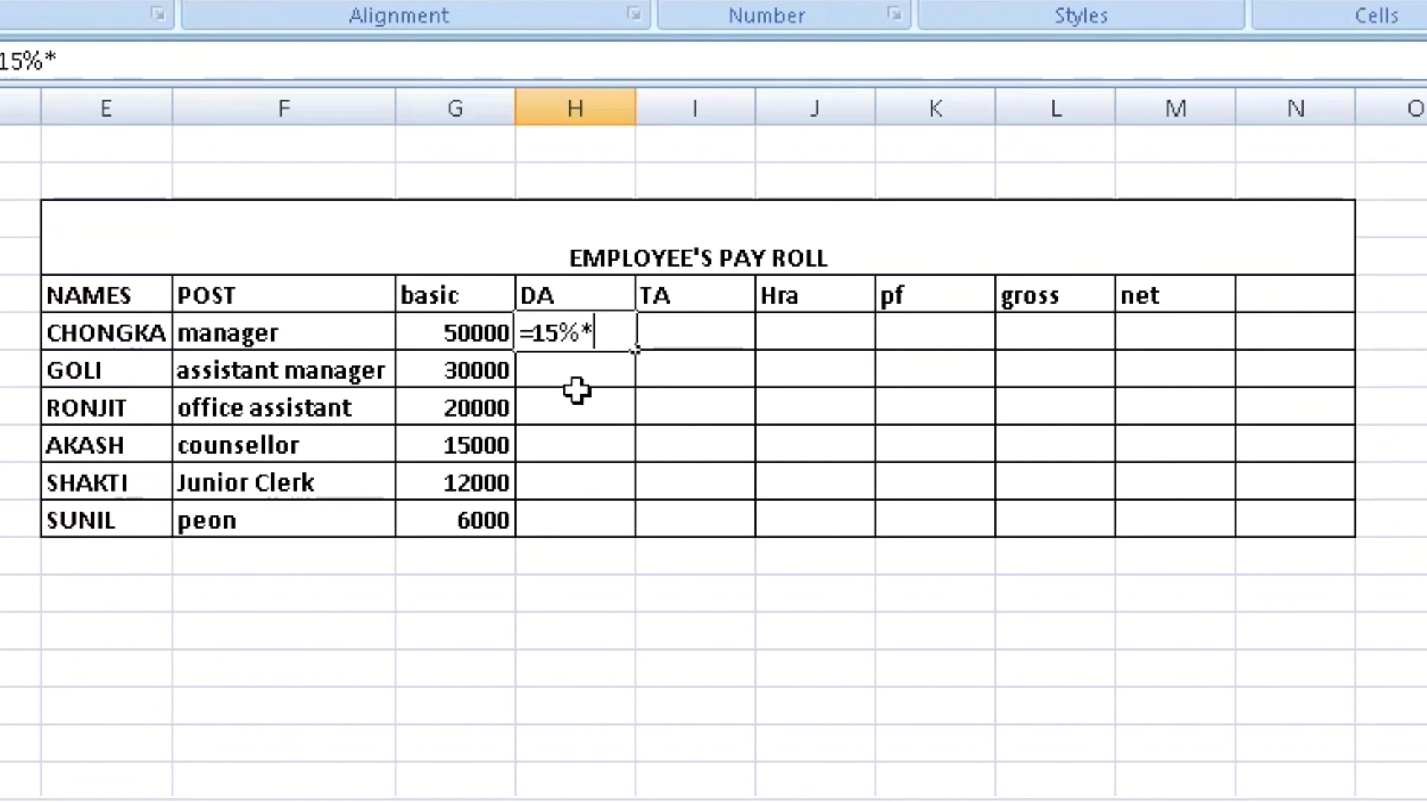
left_click(437, 326)
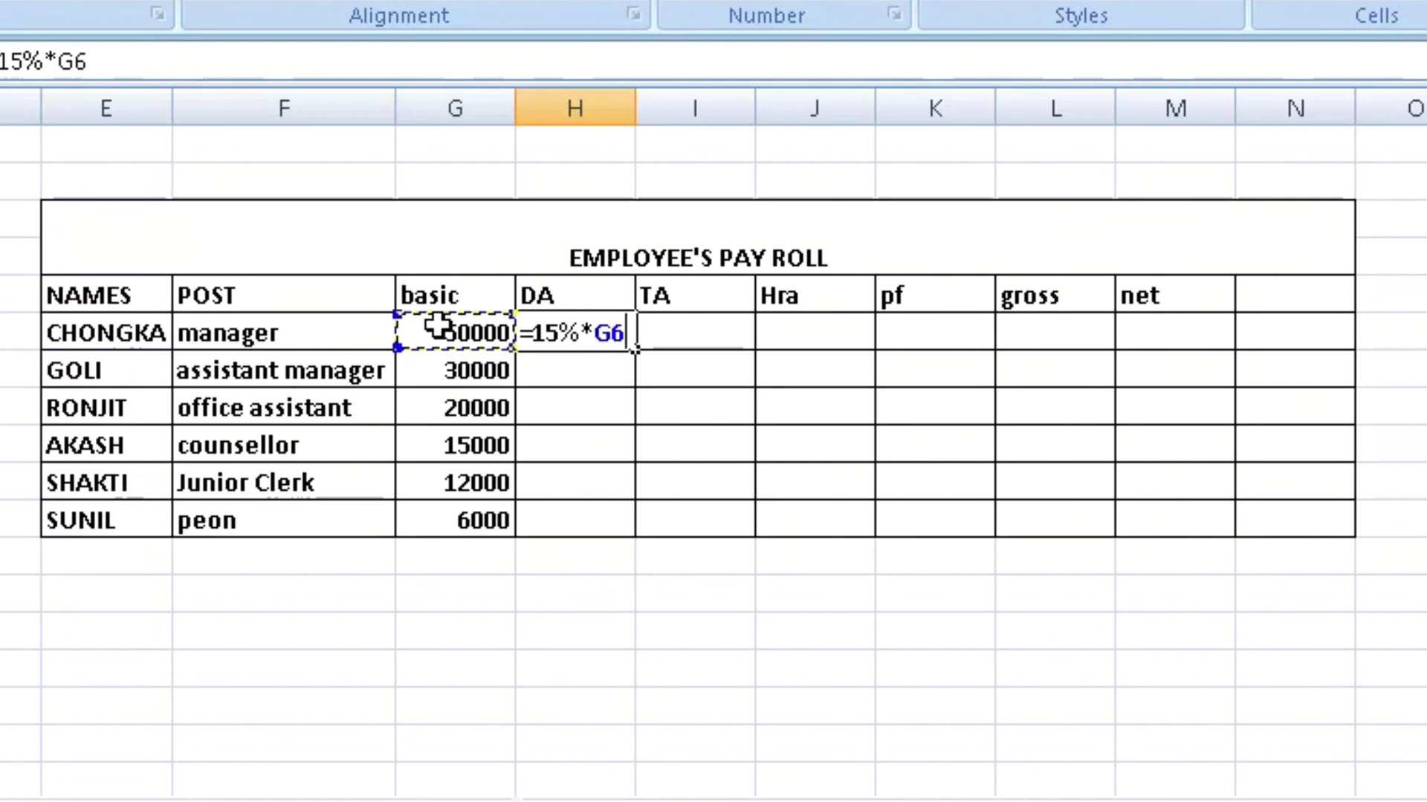
key("Return")
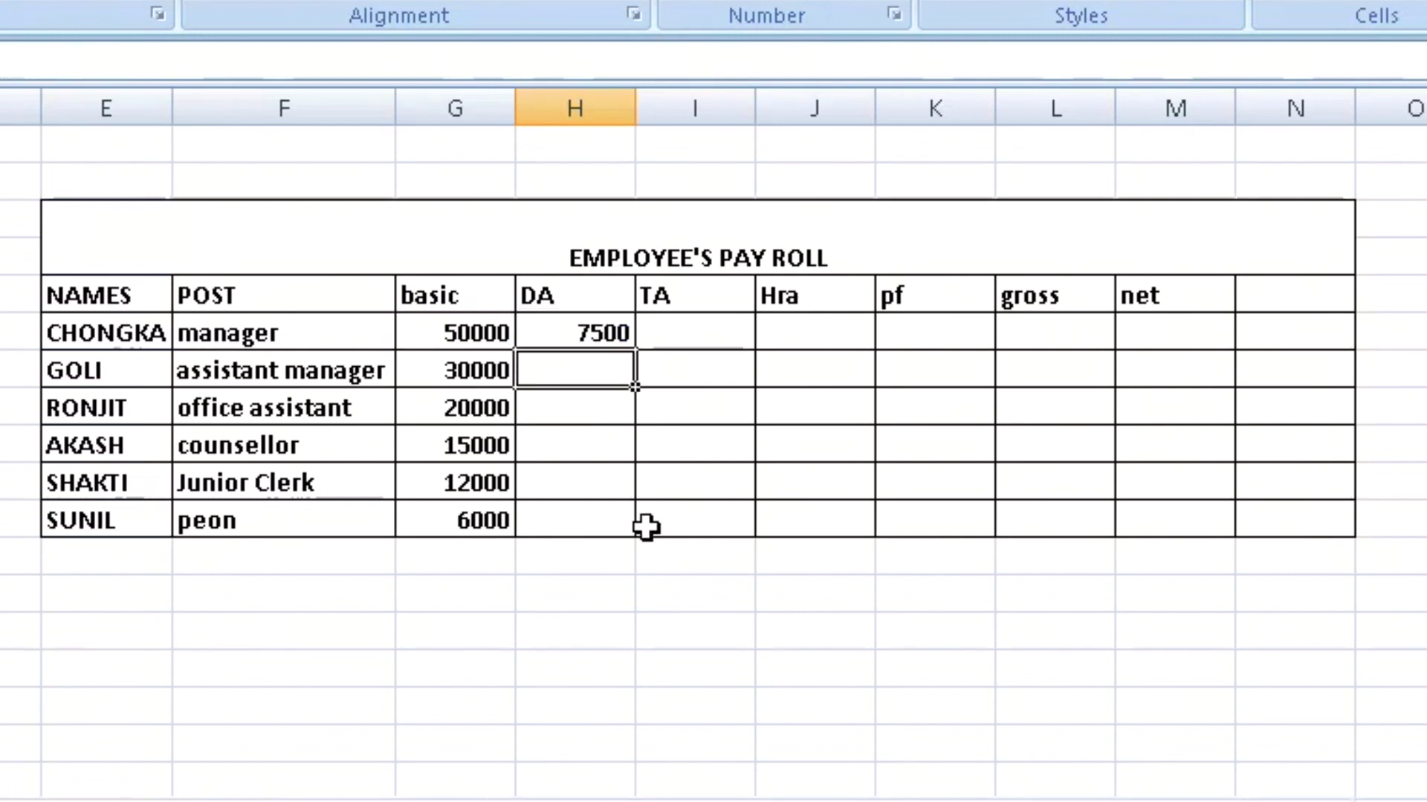
type("=")
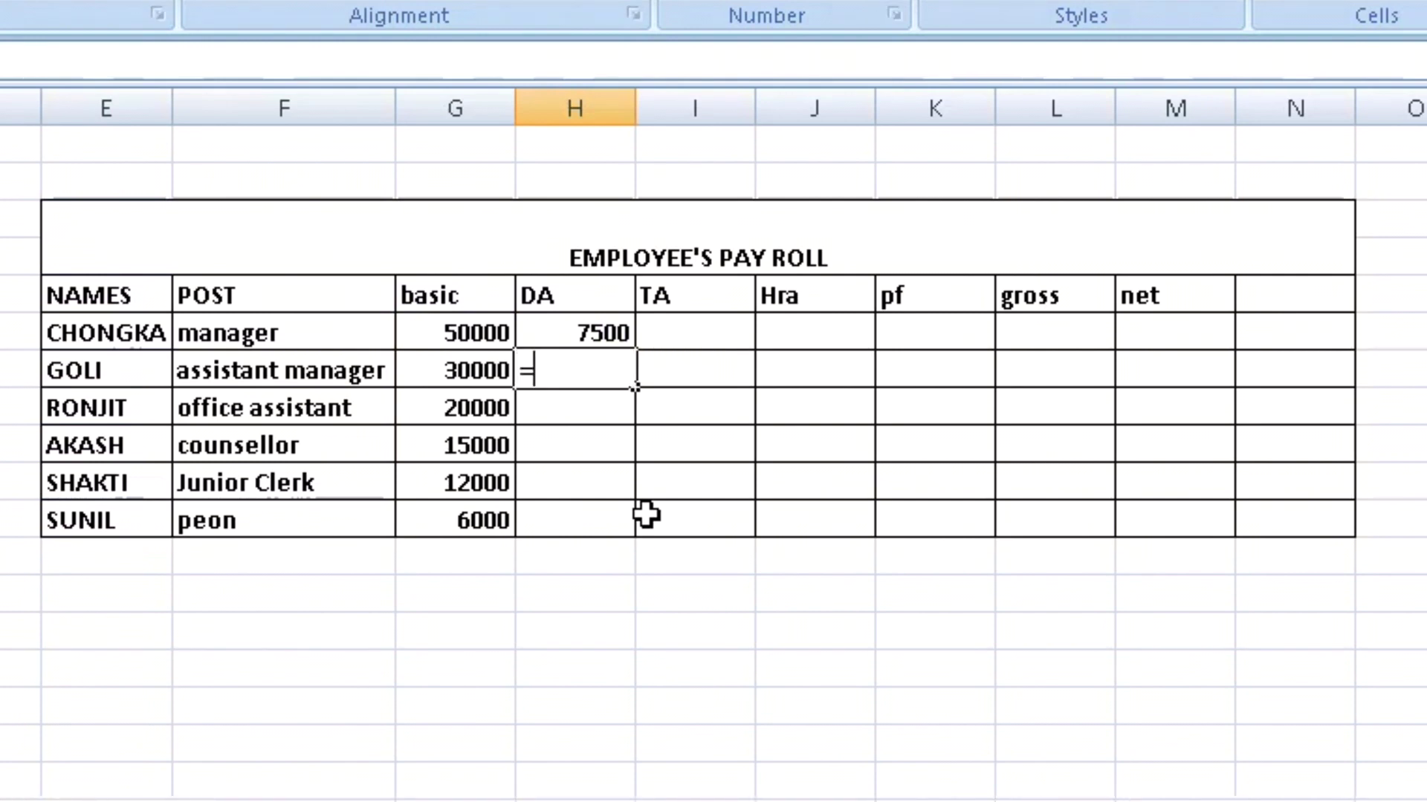
type("15")
type("%*")
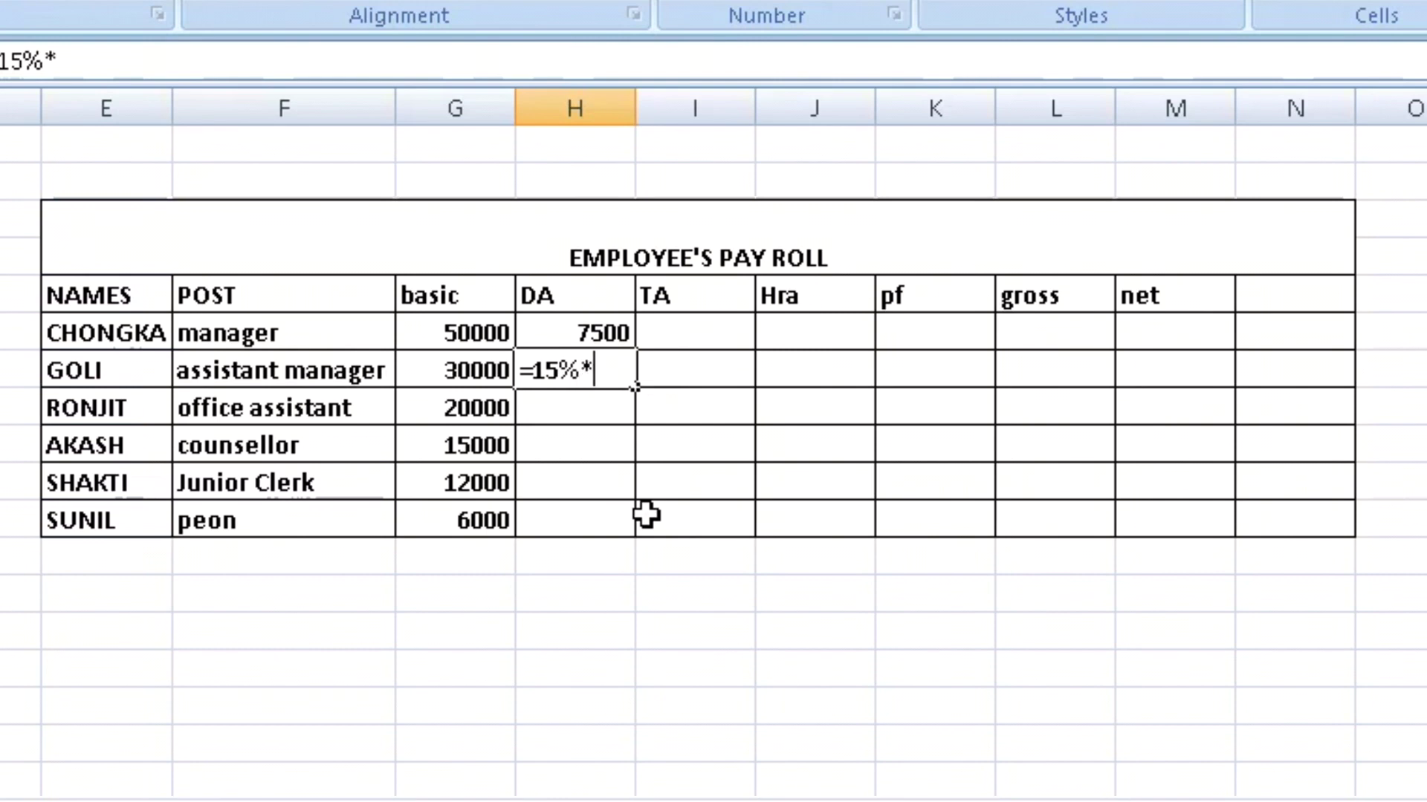
left_click(492, 371)
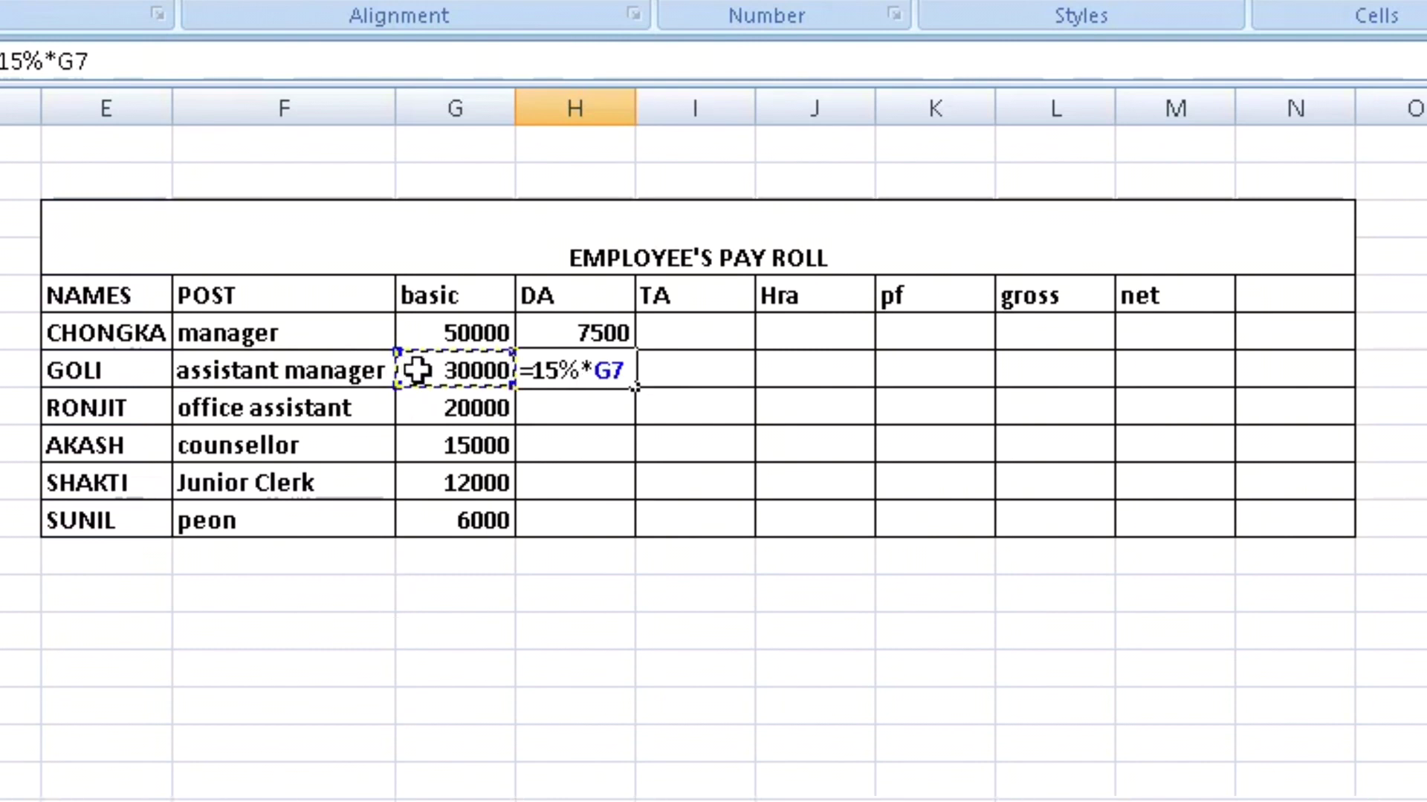
key("Return")
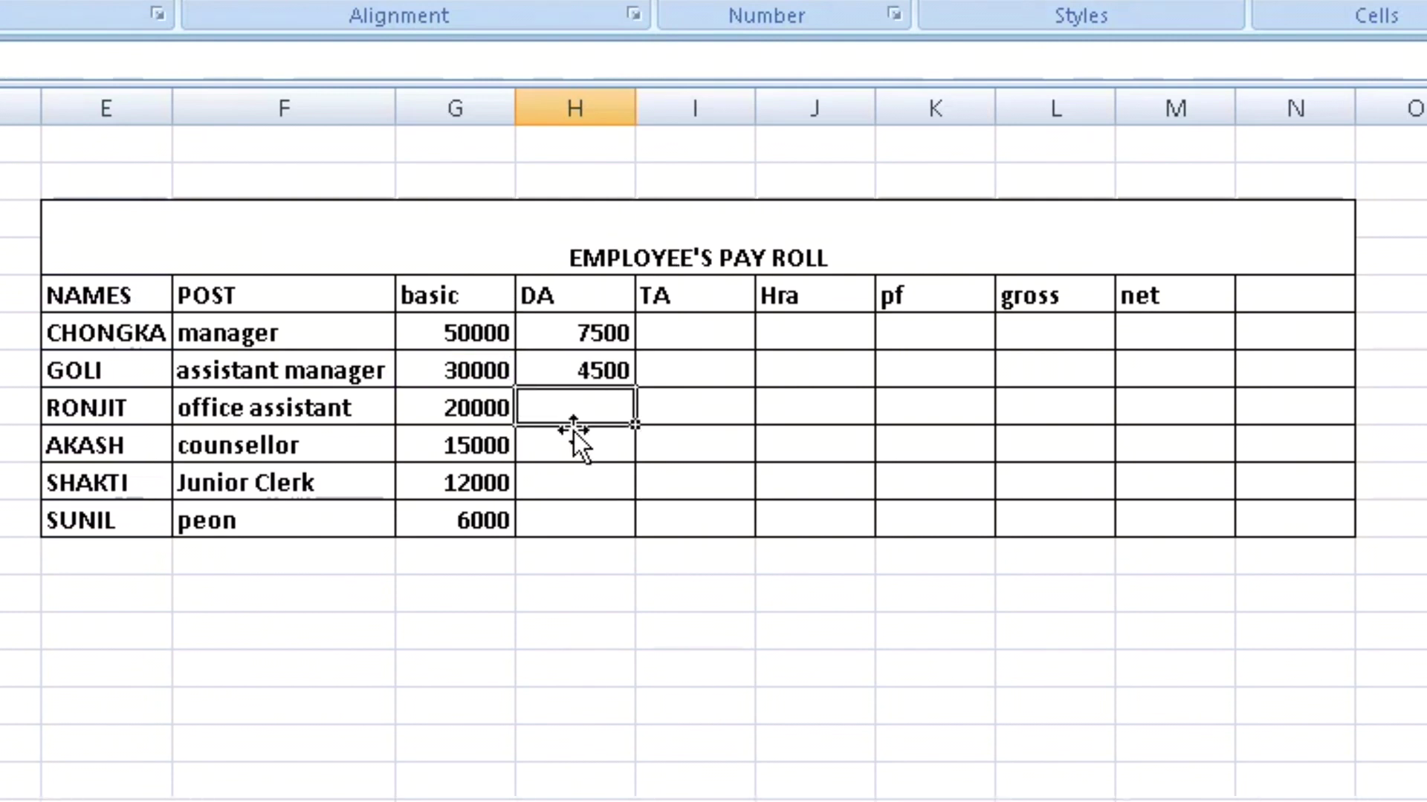
type("=15")
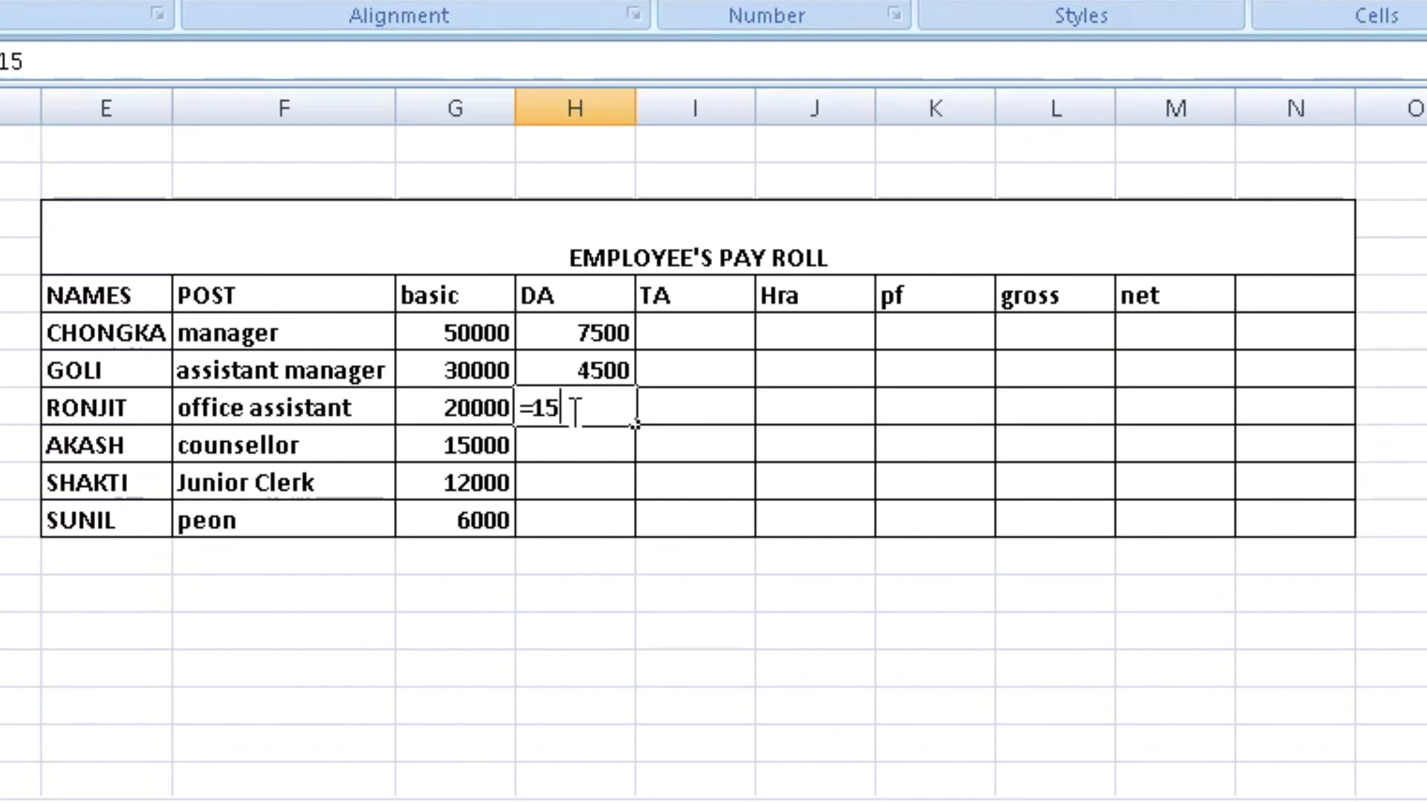
type("%*")
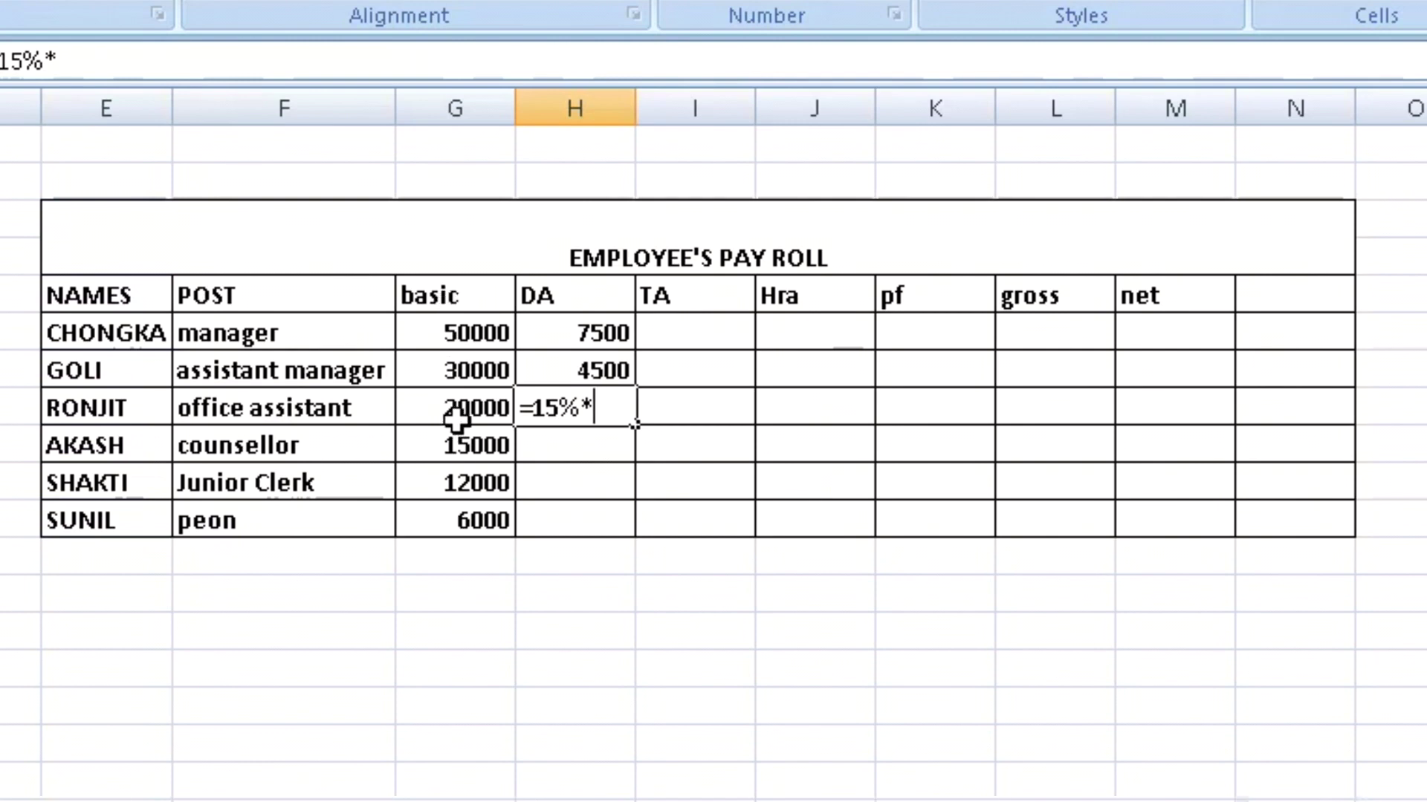
left_click(457, 409)
key("Return")
Add the 15% DA formulas for the counsellor, Junior Clerk and peon.
type("=")
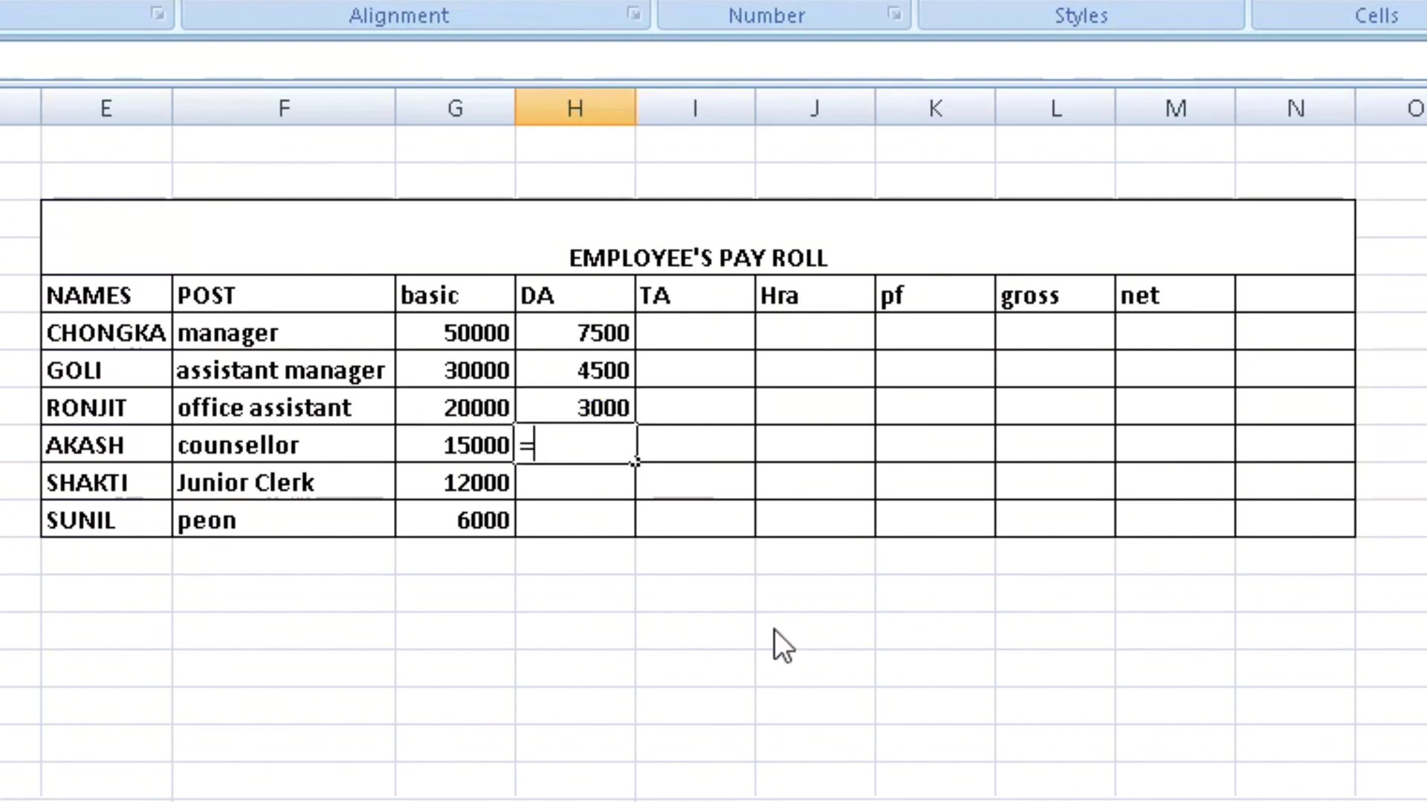
type("15%*")
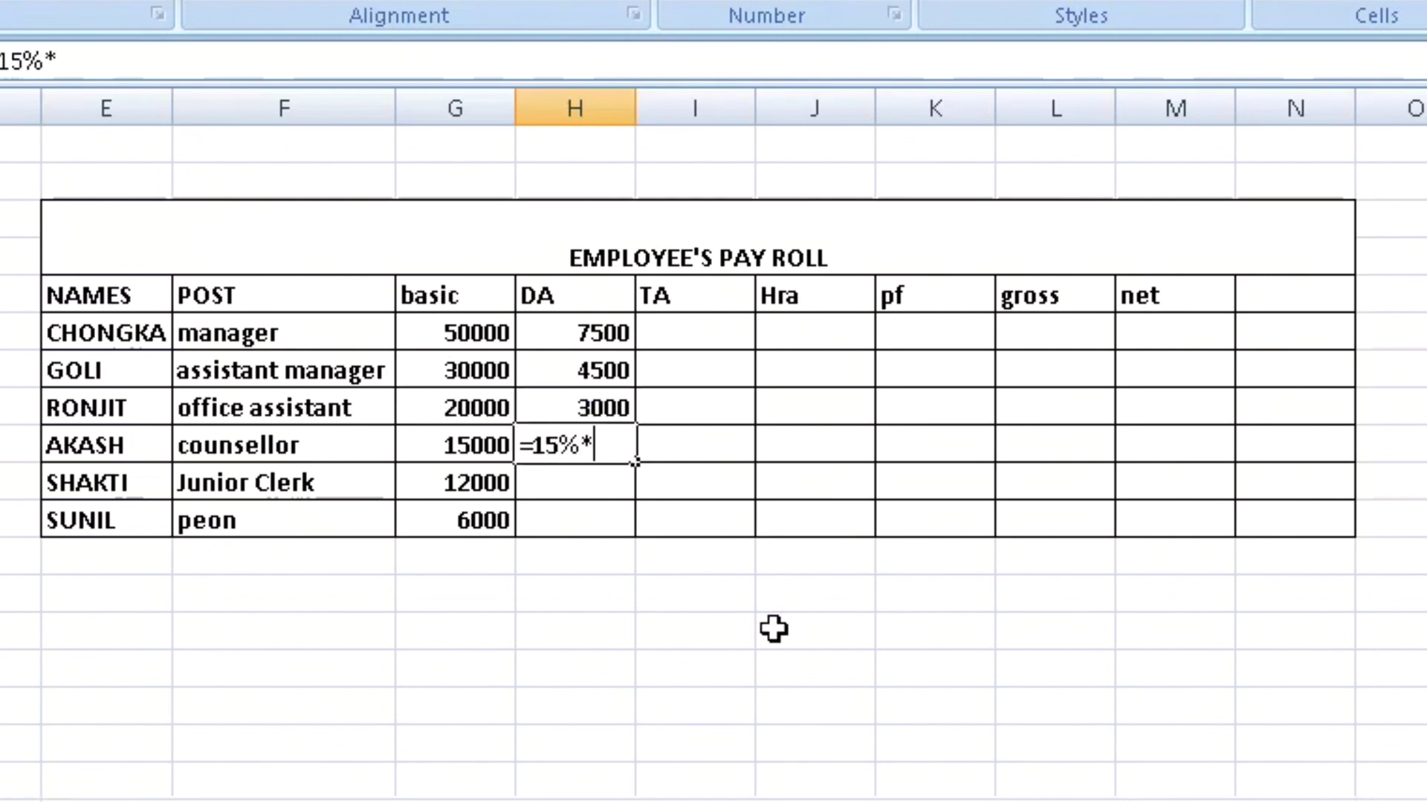
left_click(483, 452)
key("Return")
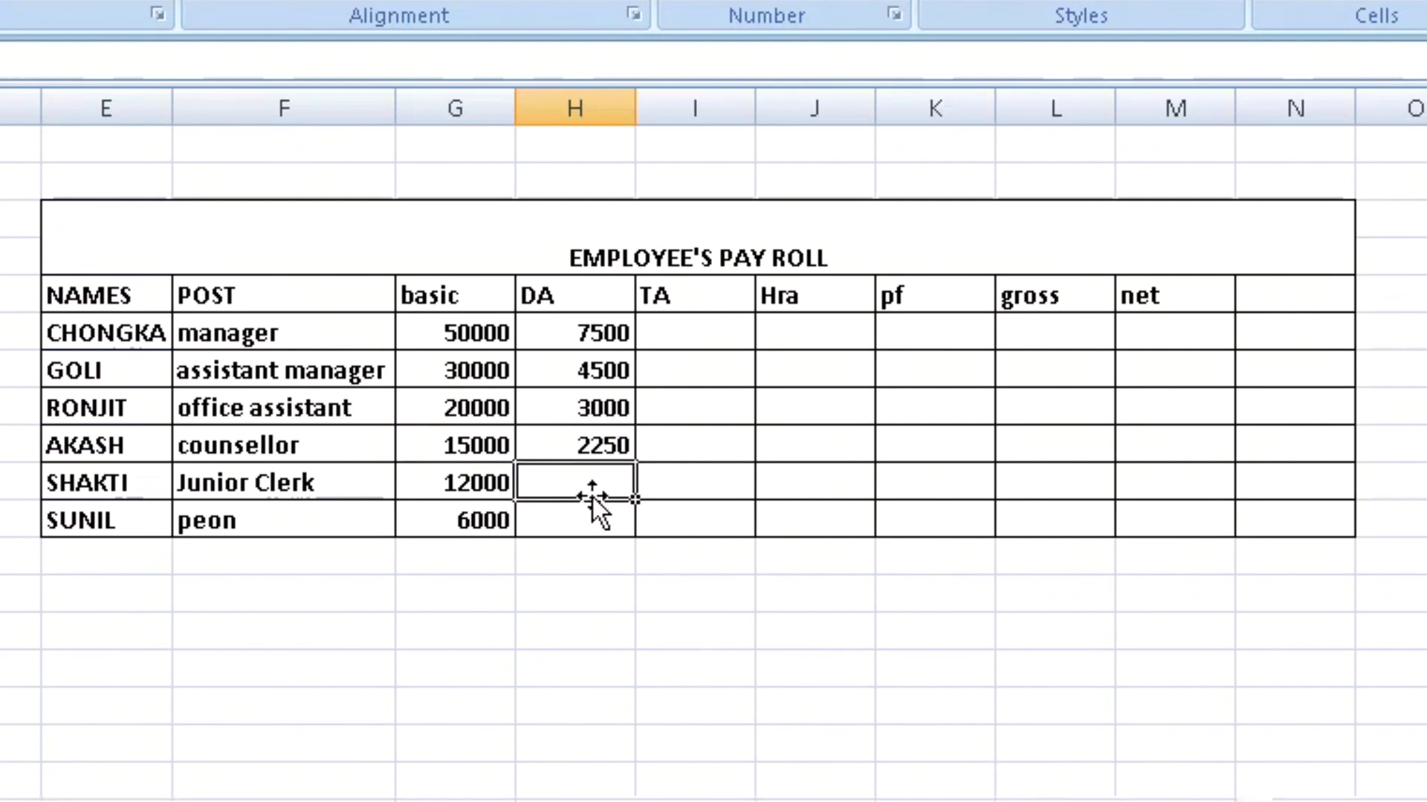
type("=")
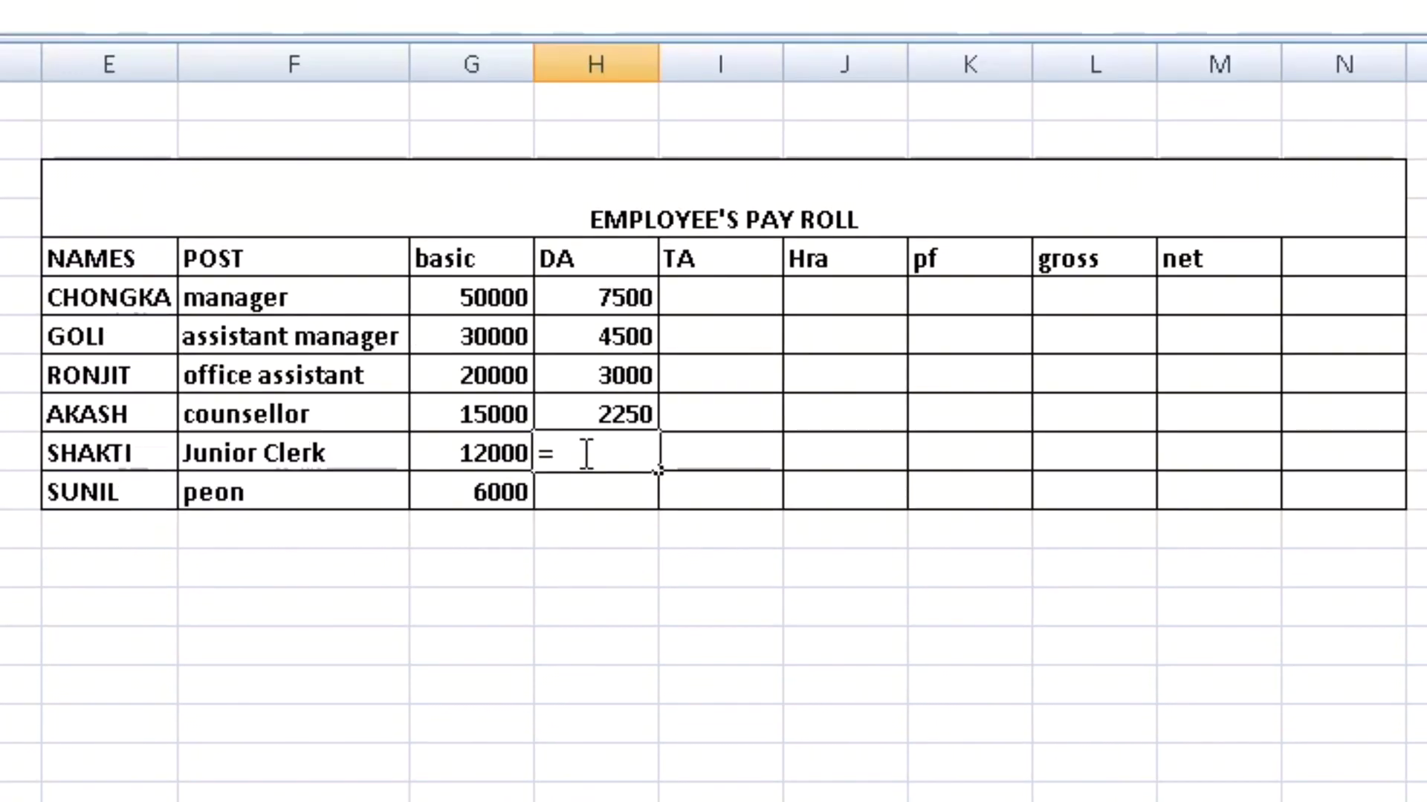
type("15%*")
left_click(470, 453)
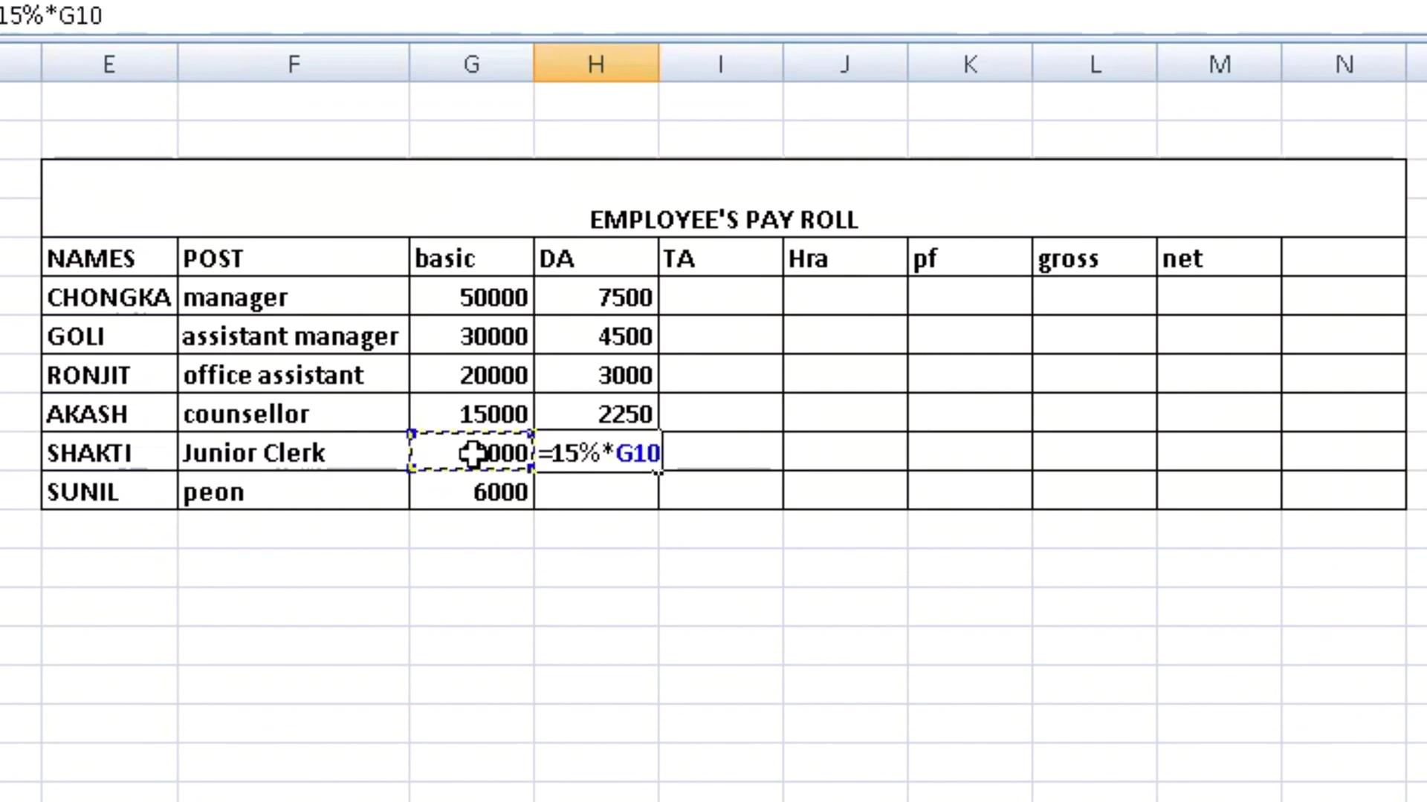
key("Return")
type("=")
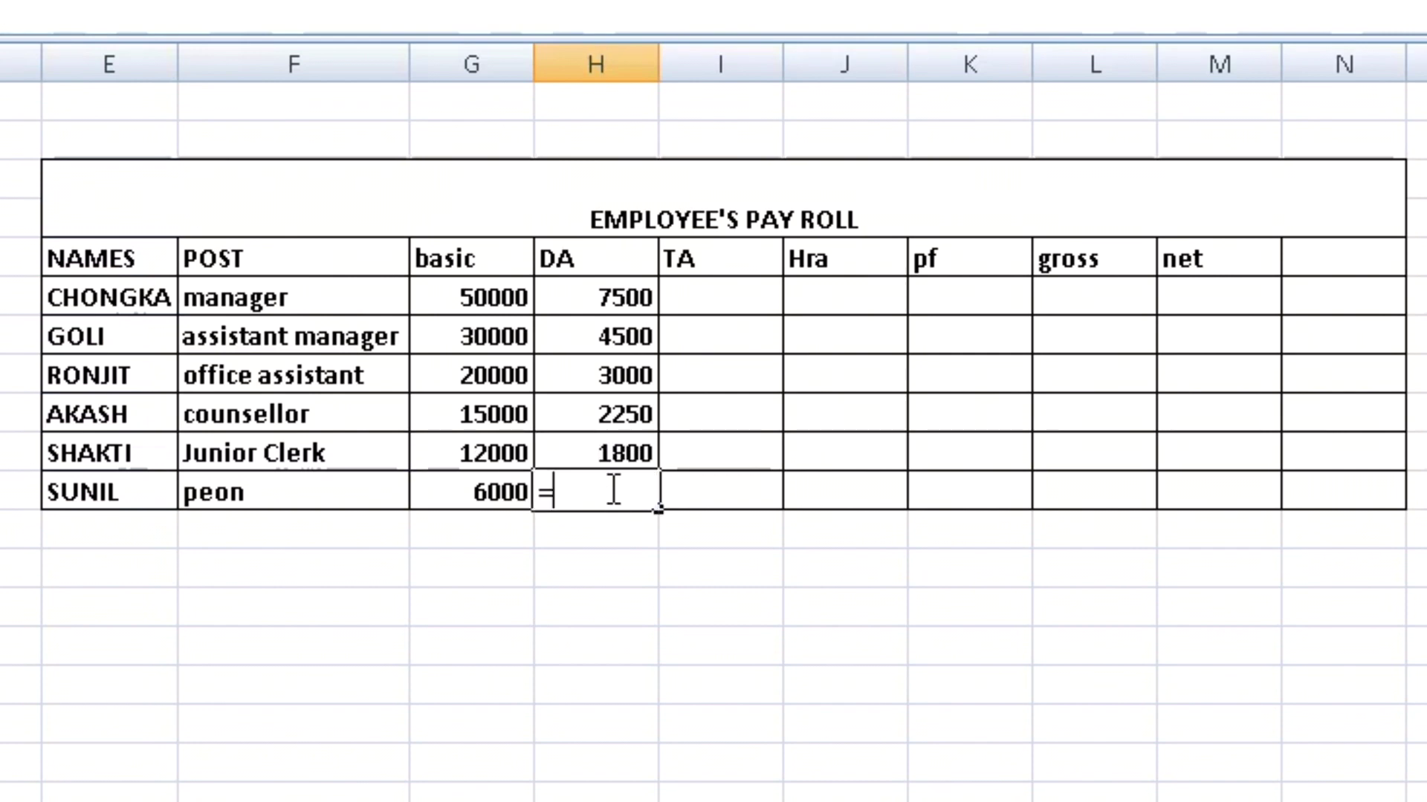
type("15%")
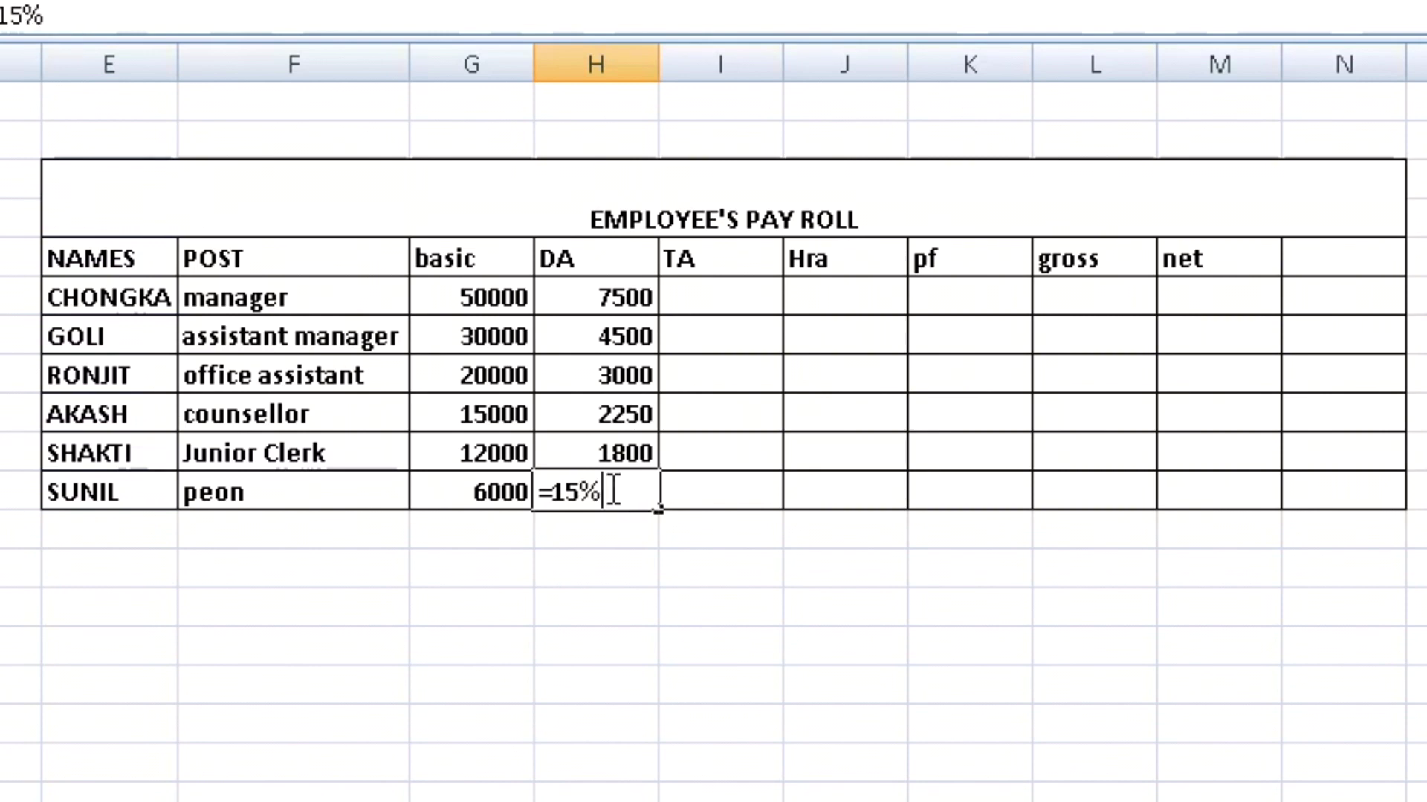
type("*")
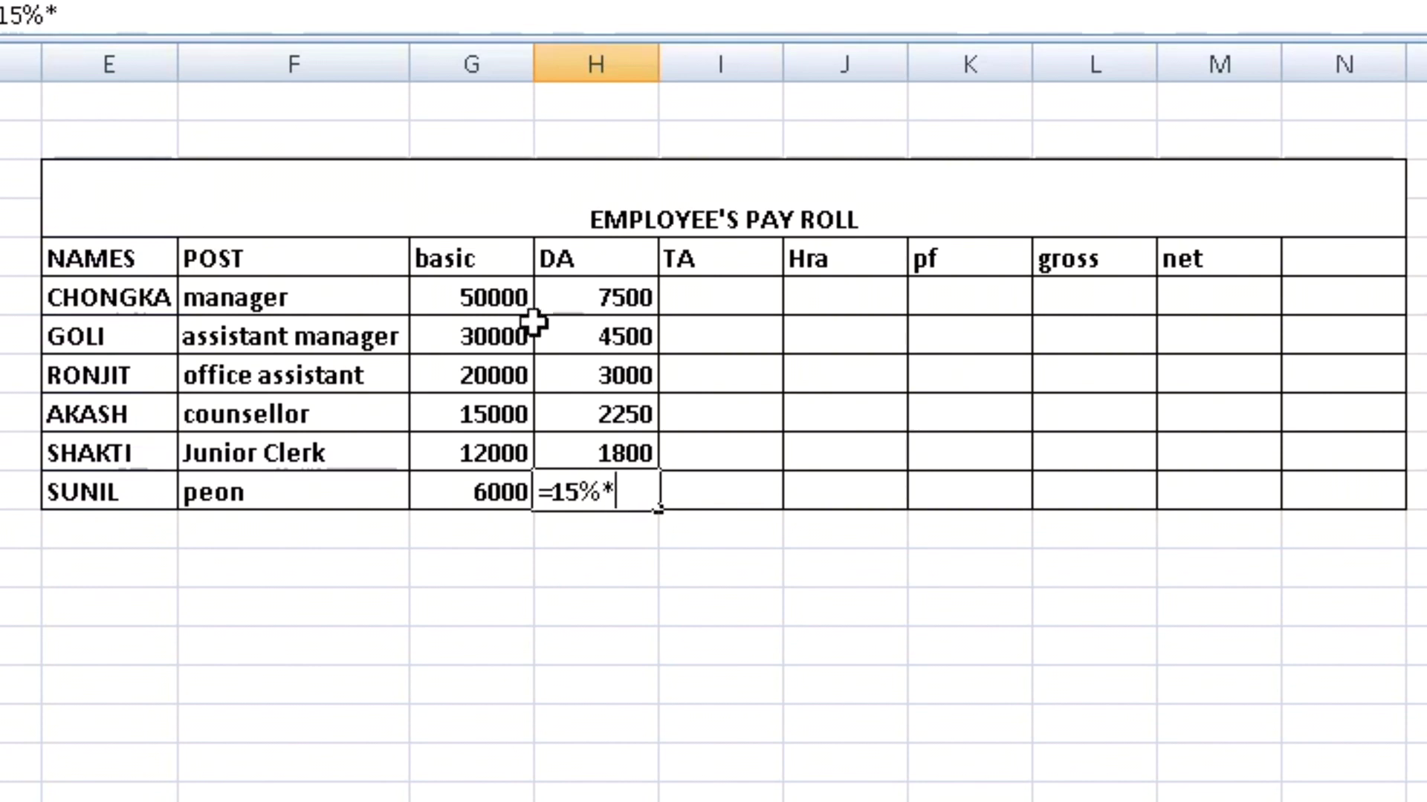
left_click(475, 502)
key("Return")
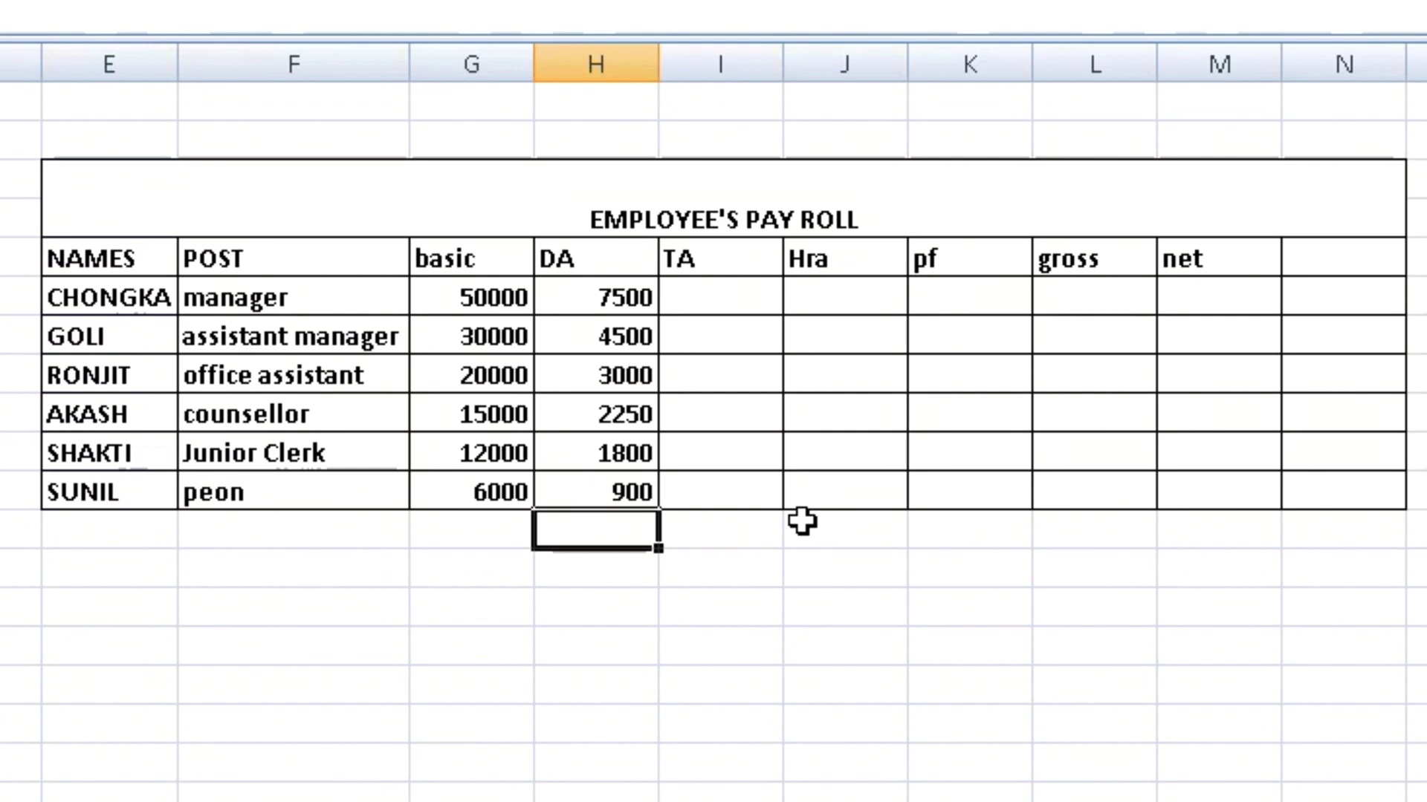
Enter TA formulas (=16%*basic) for the manager, assistant manager and office assistant.
double_click(726, 297)
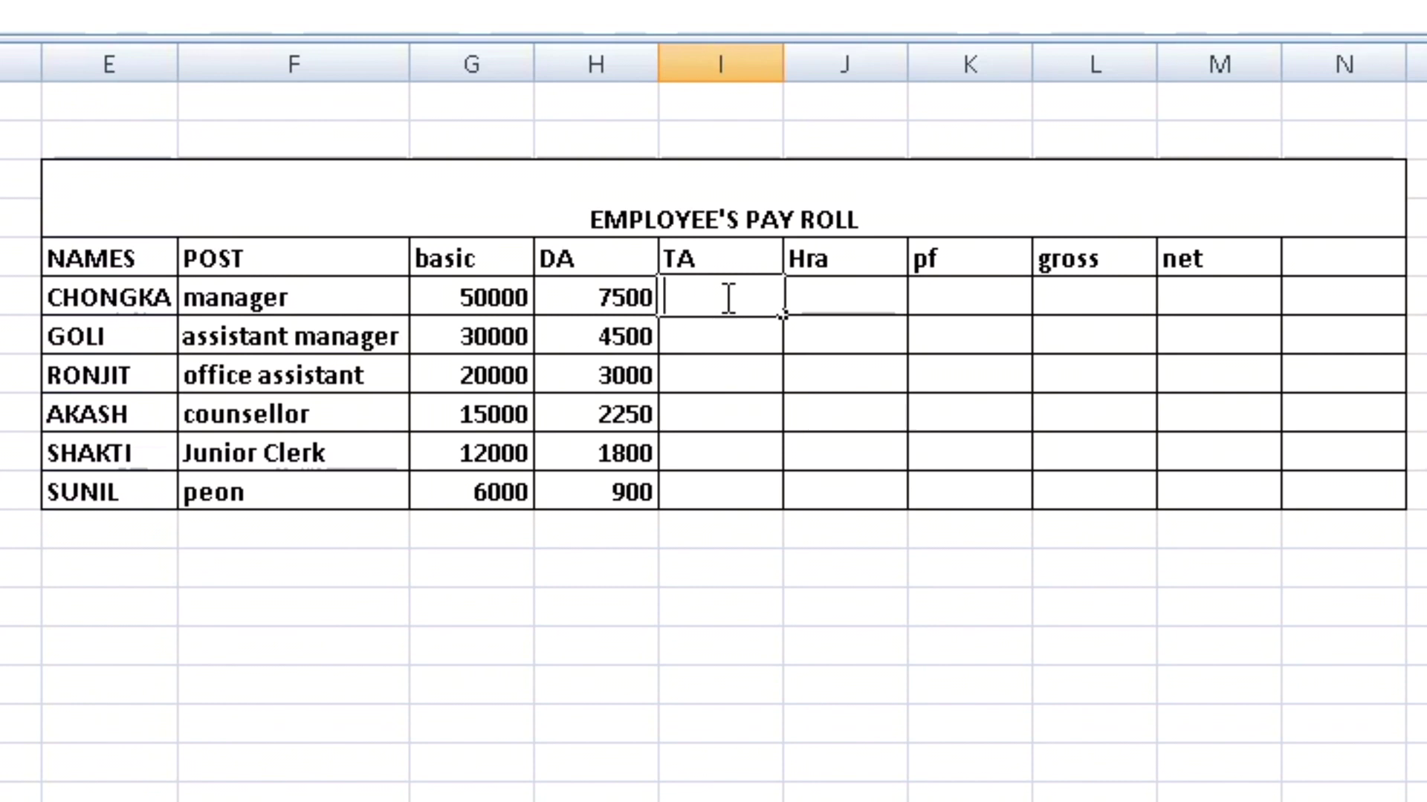
type("=")
type("16%")
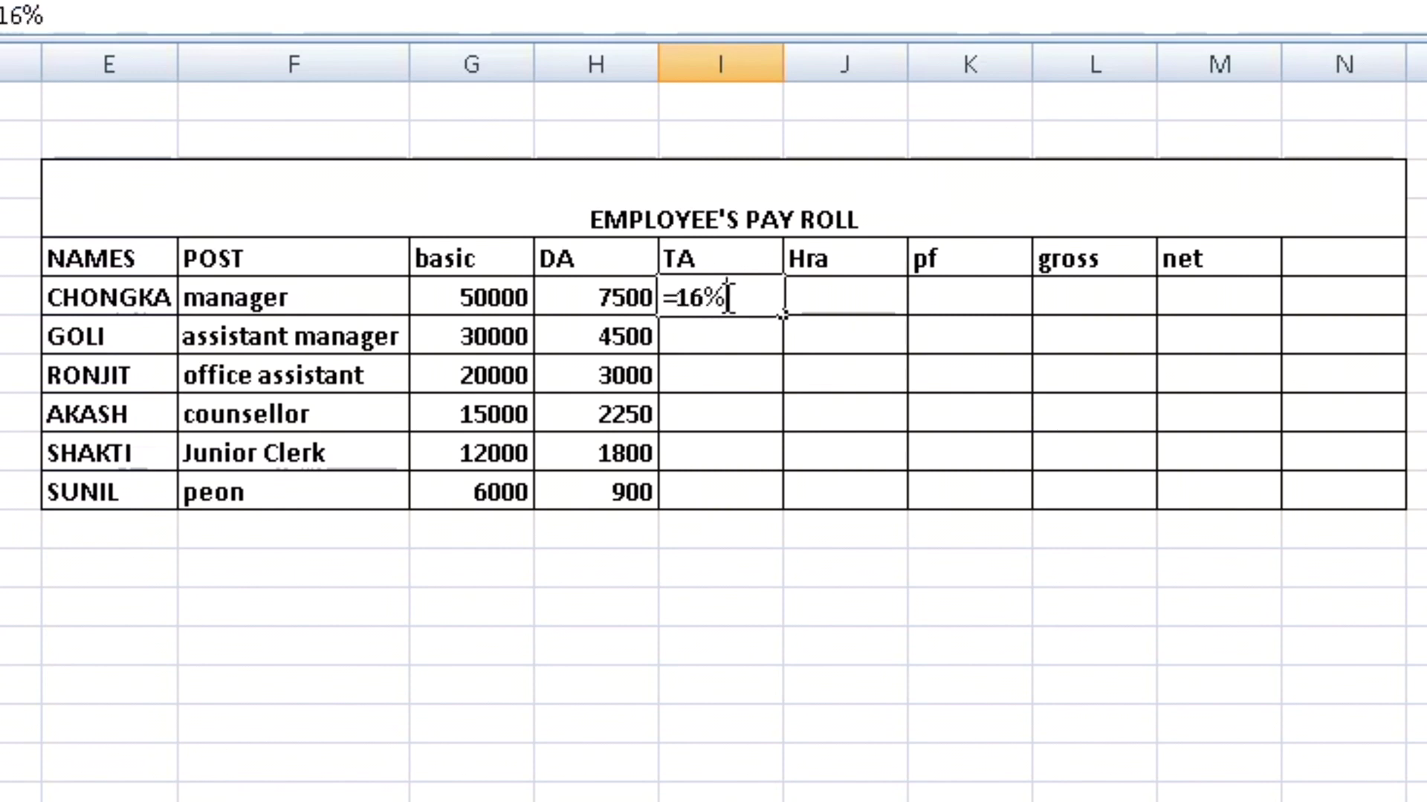
type("*")
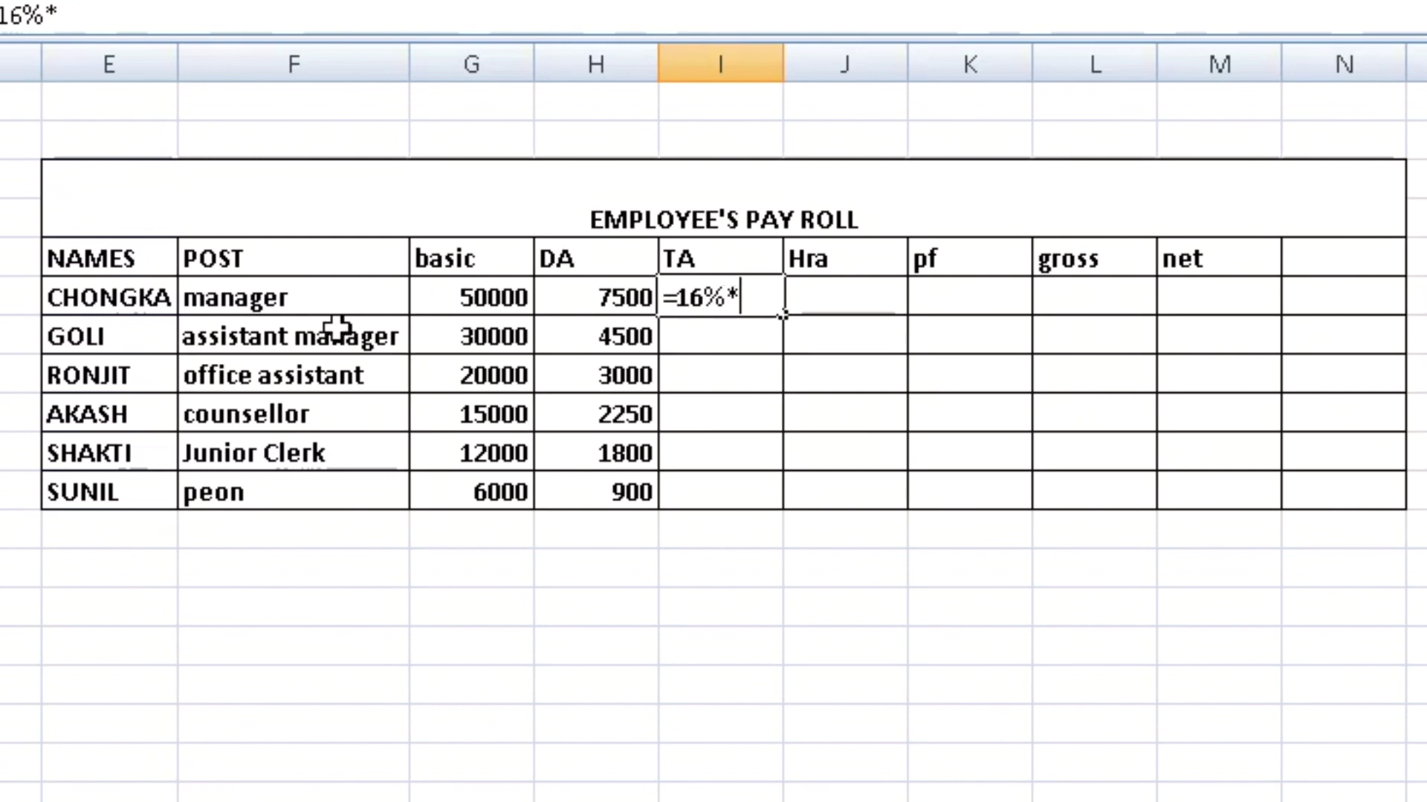
left_click(321, 299)
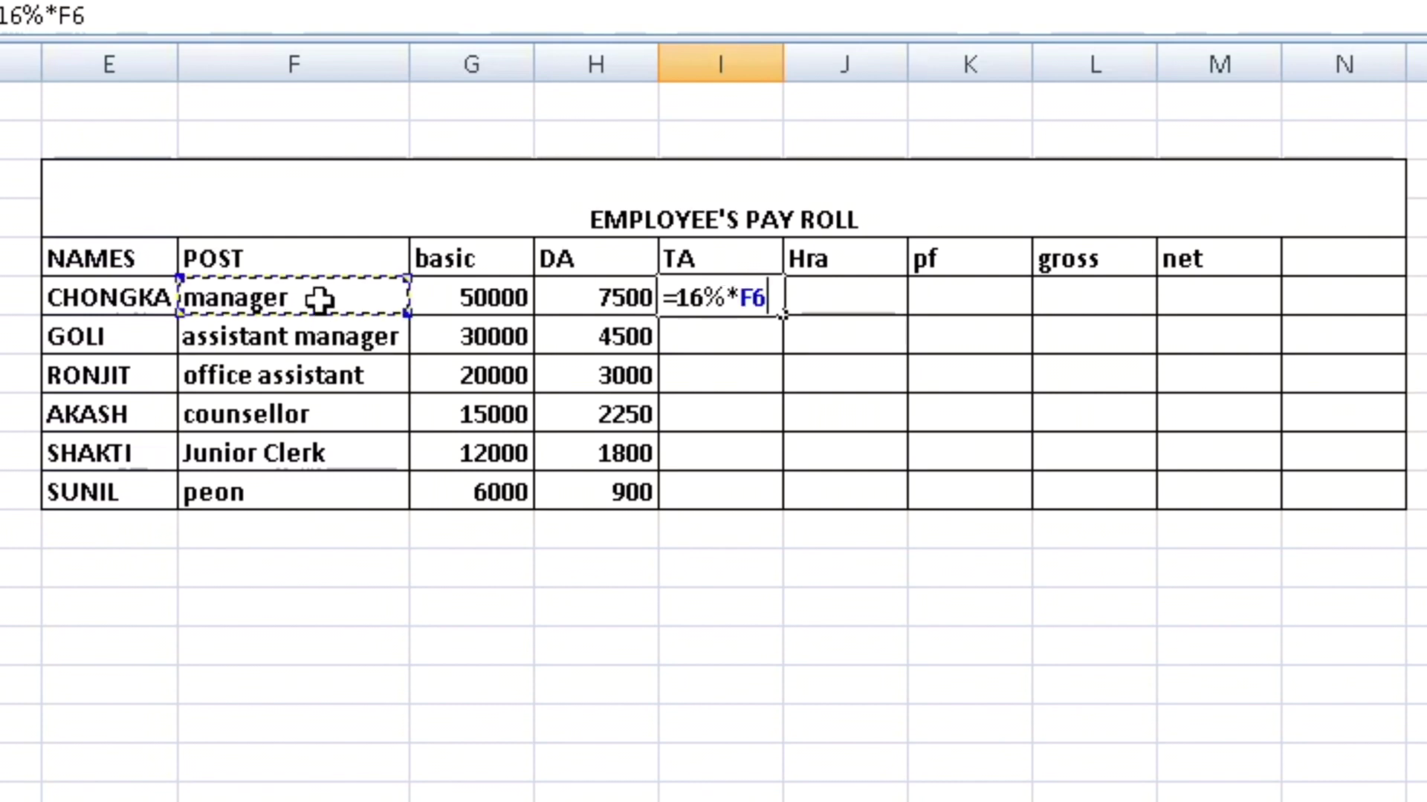
left_click(461, 297)
key("Return")
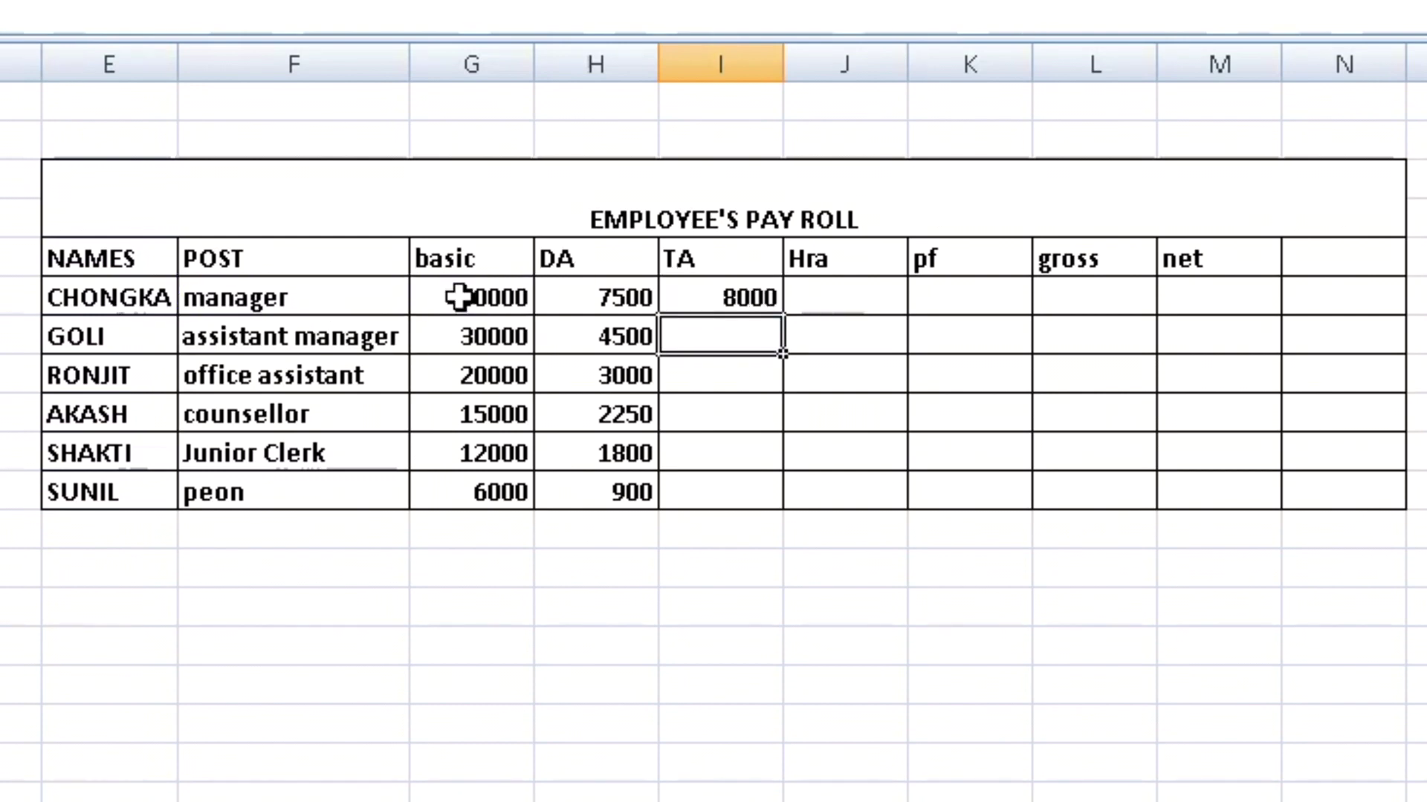
type("=16")
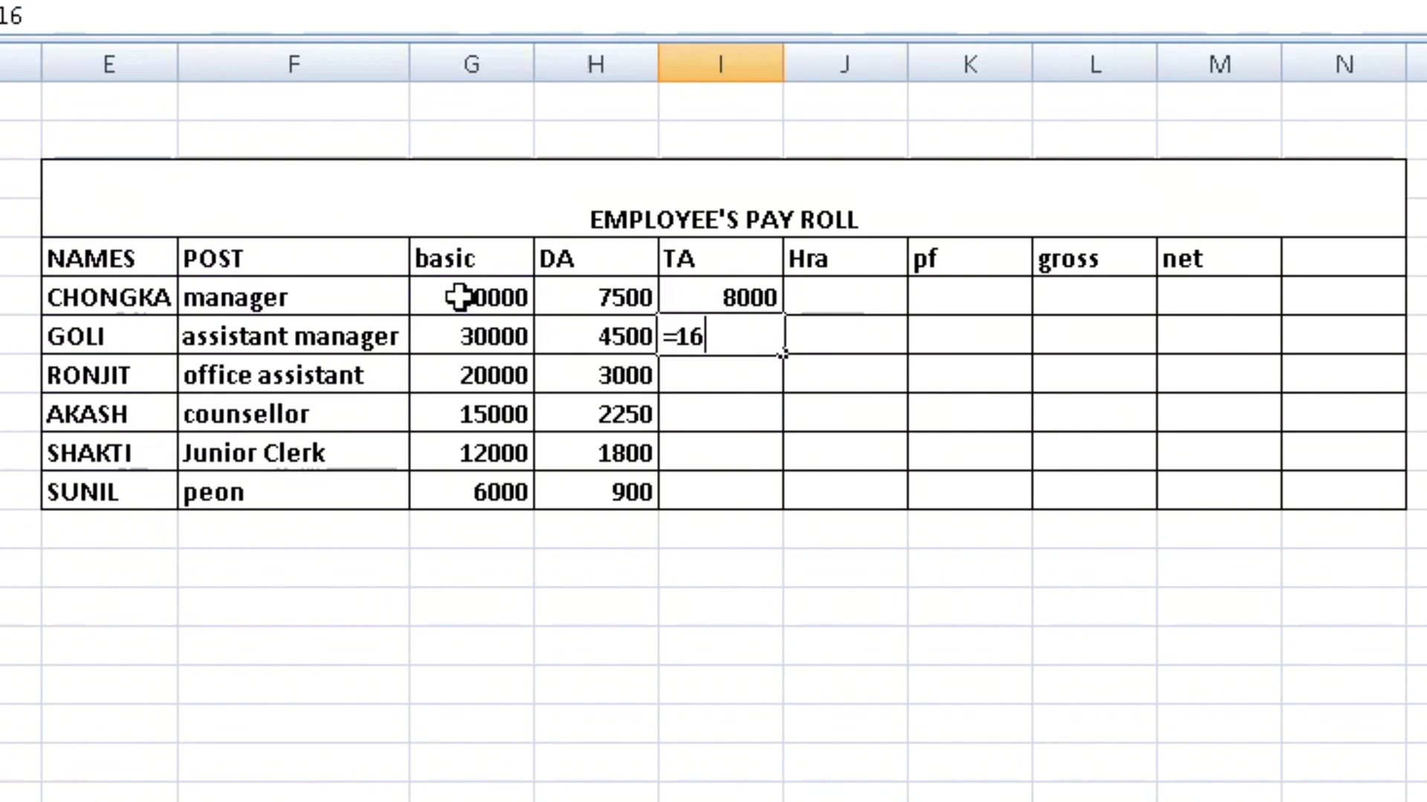
type("*")
key("BackSpace")
type("%")
type("*")
left_click(471, 330)
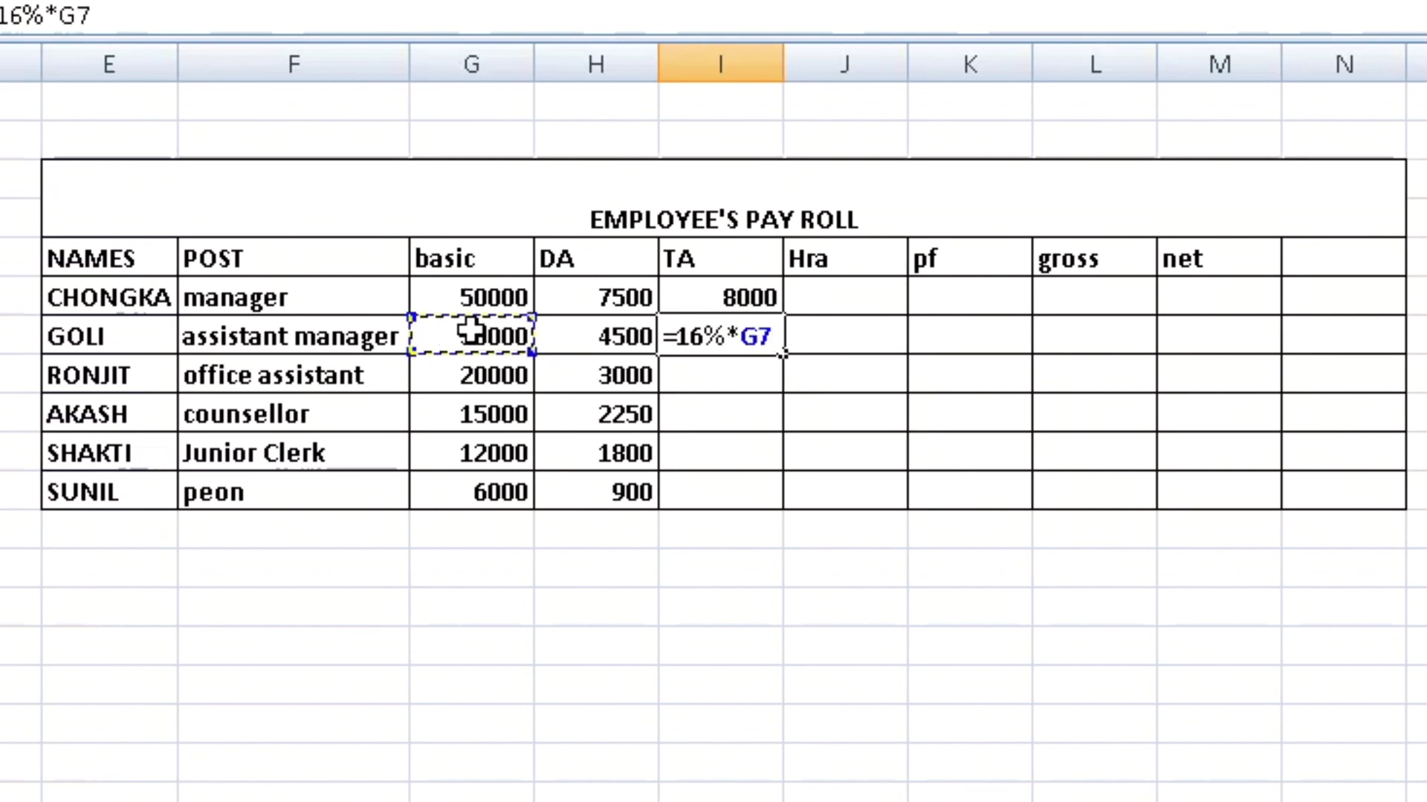
key("Return")
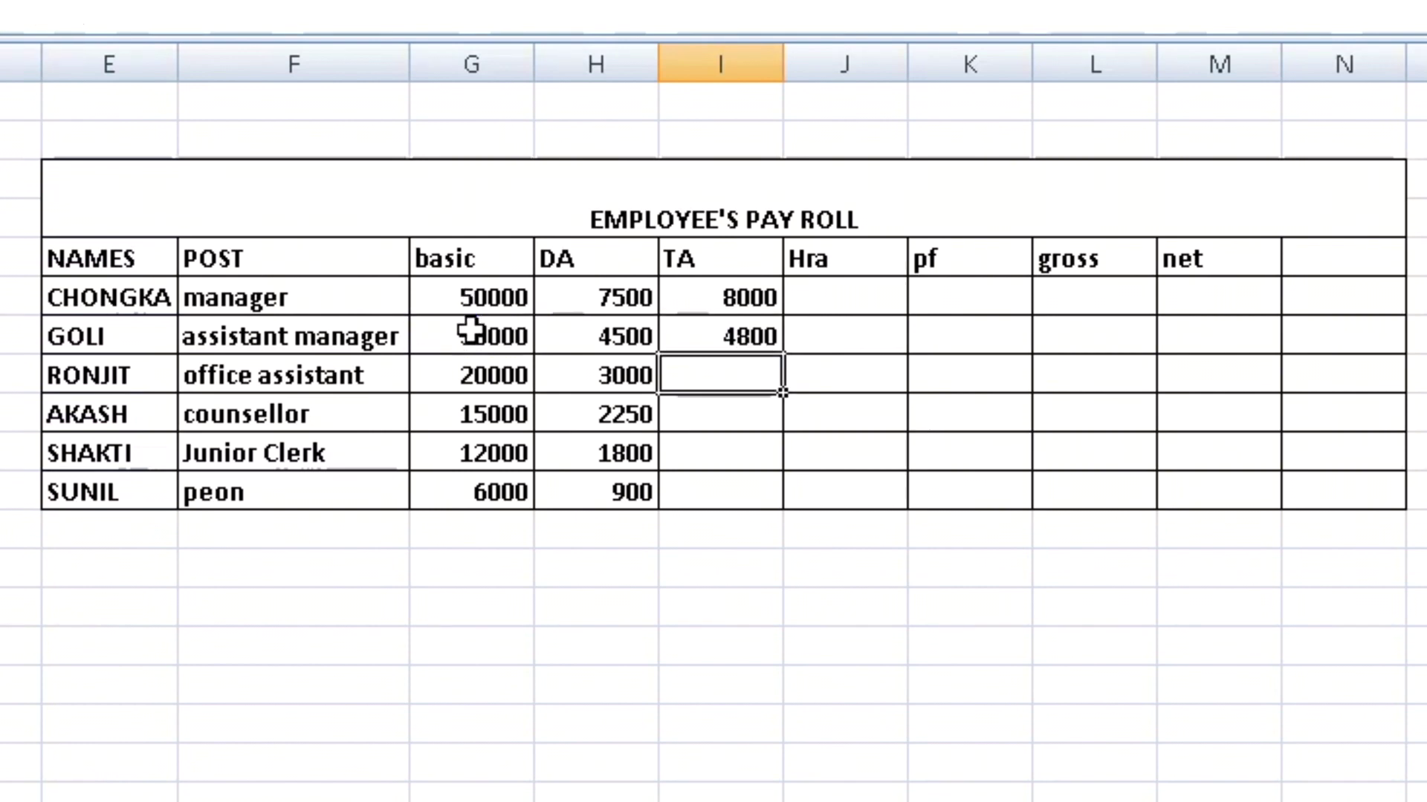
type("=16")
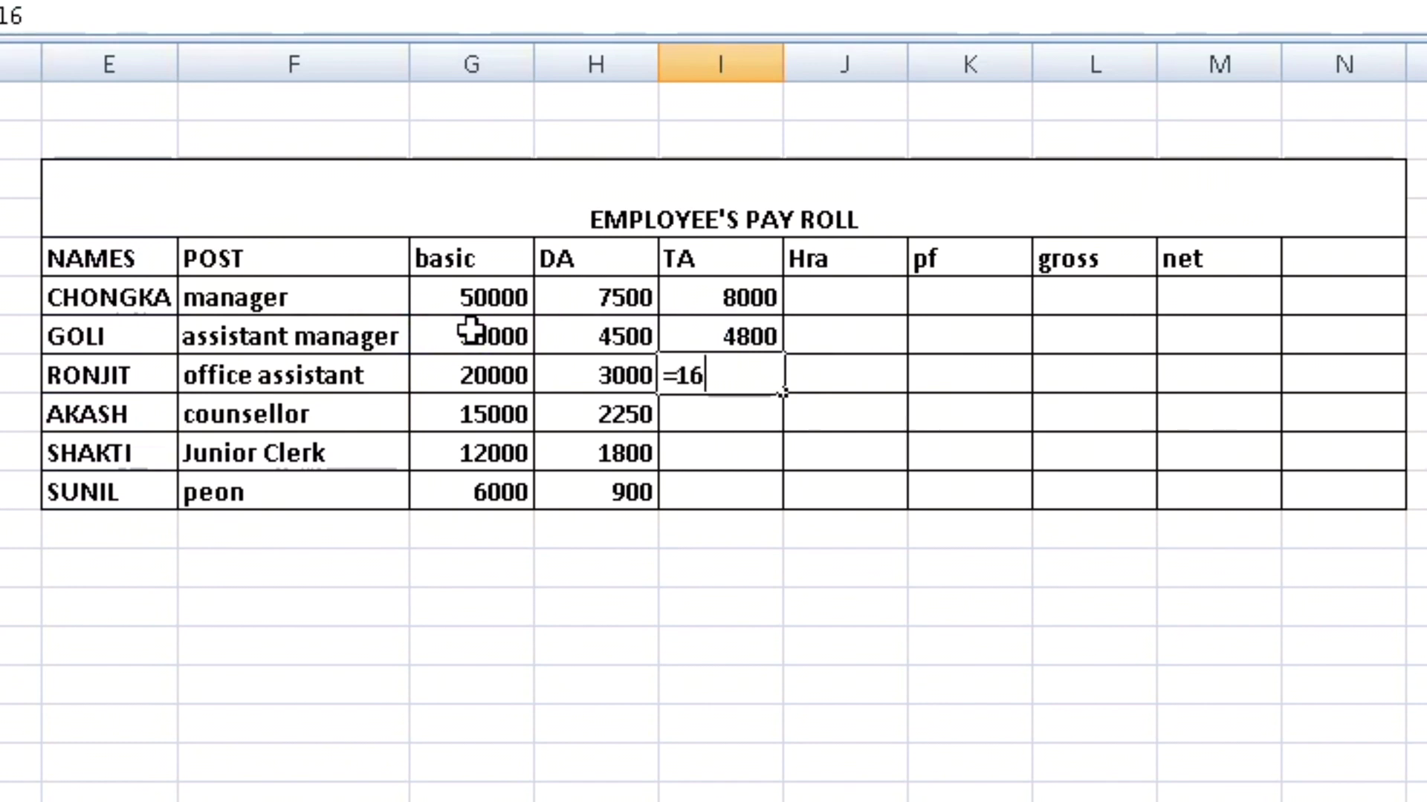
type("%*")
left_click(496, 370)
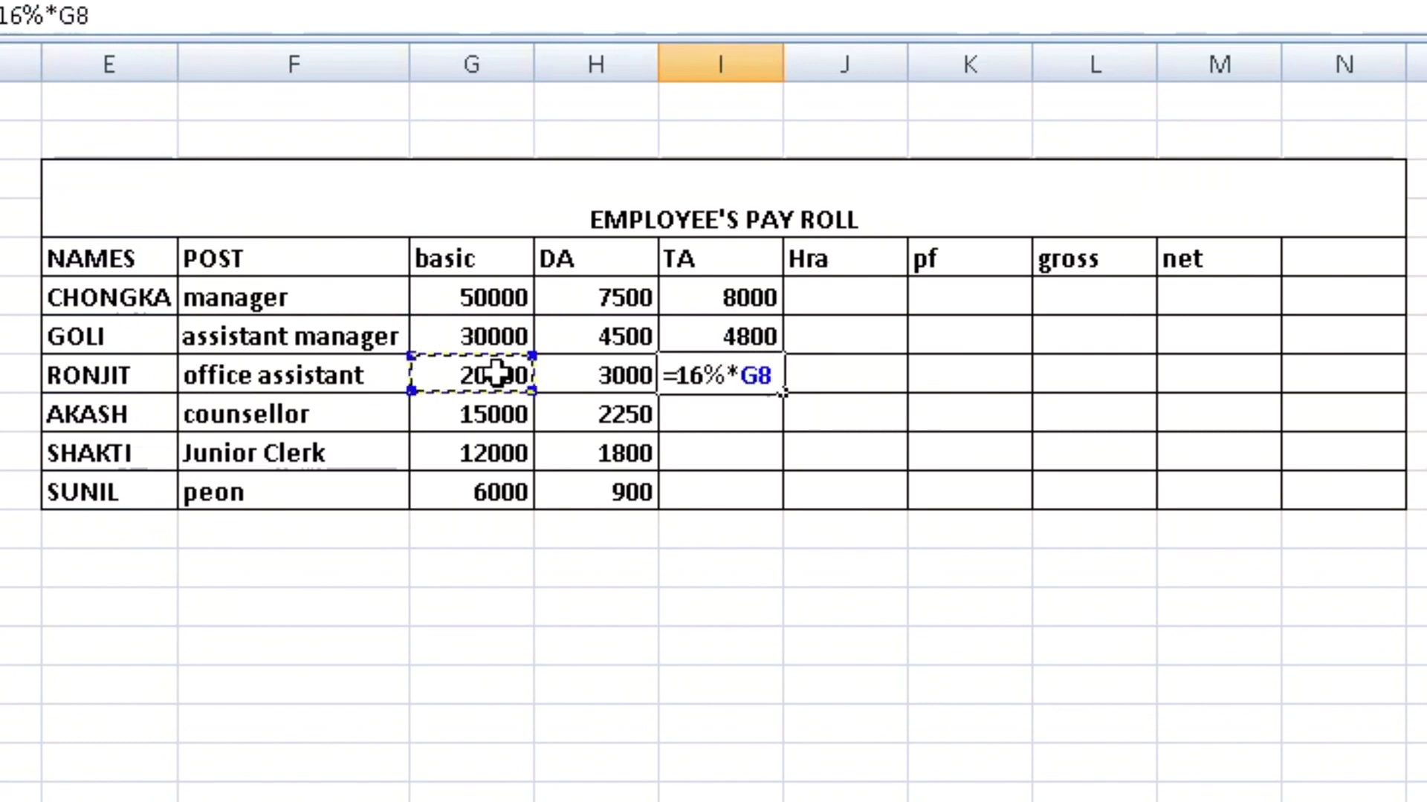
key("Return")
Add the 16% TA formulas for the counsellor, Junior Clerk and peon.
type("=1")
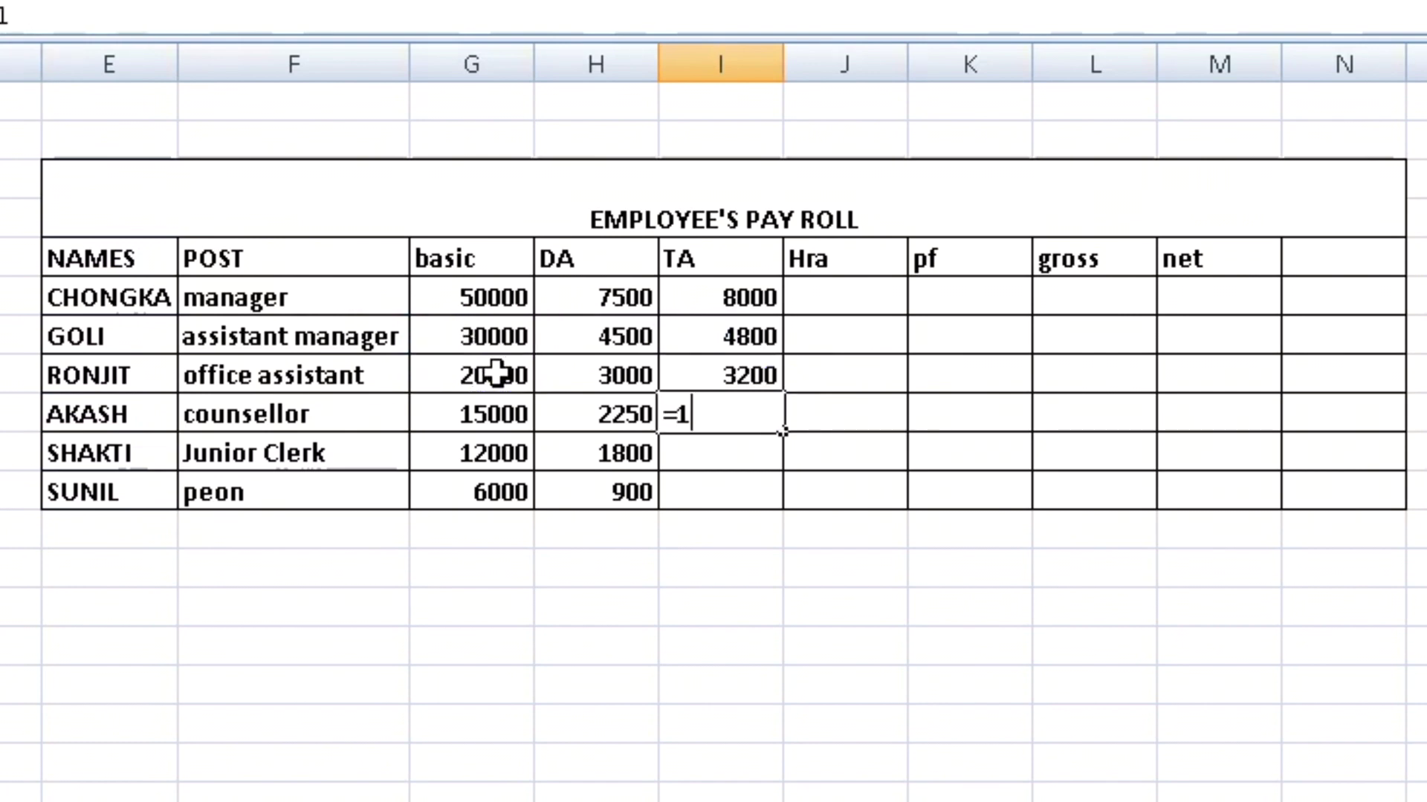
type("6%*")
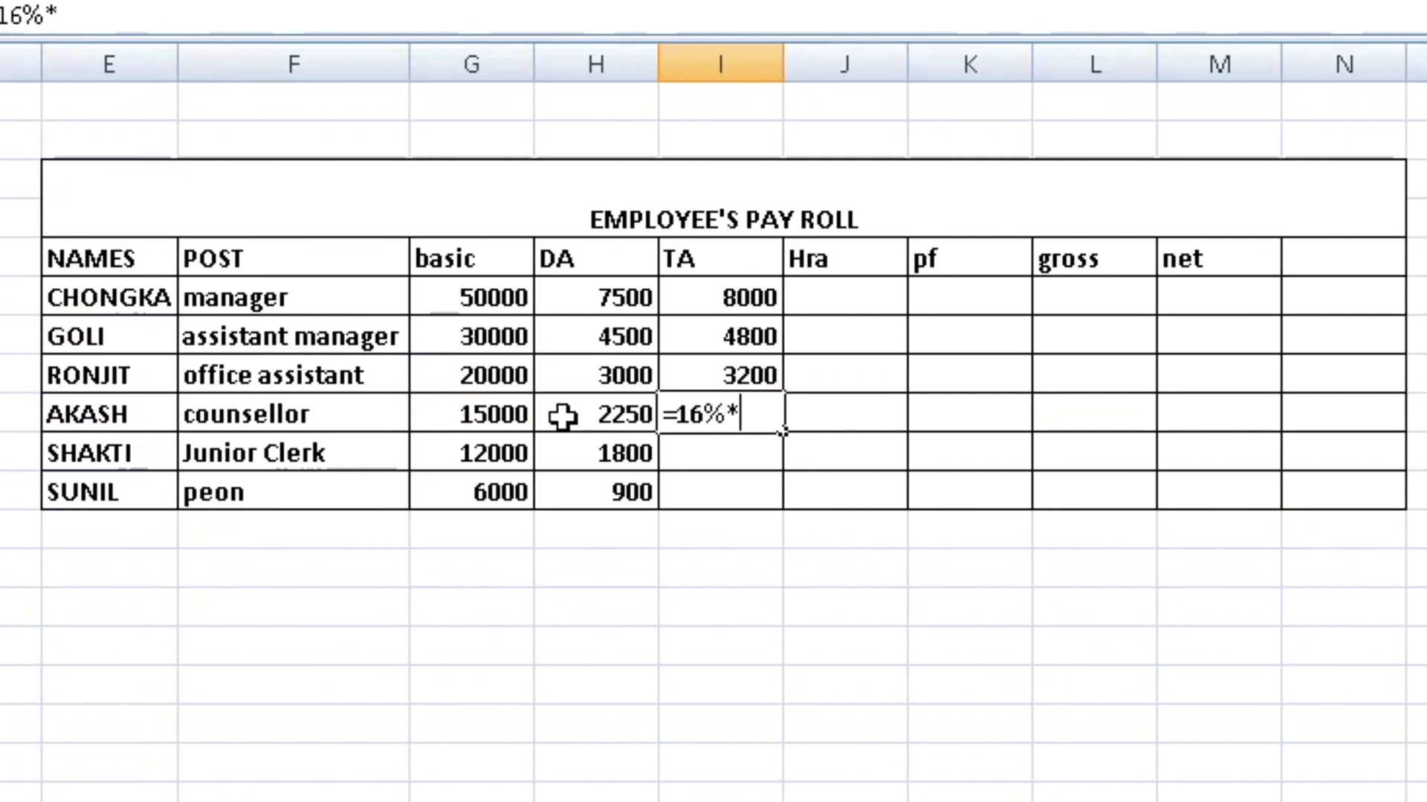
left_click(461, 408)
key("Return")
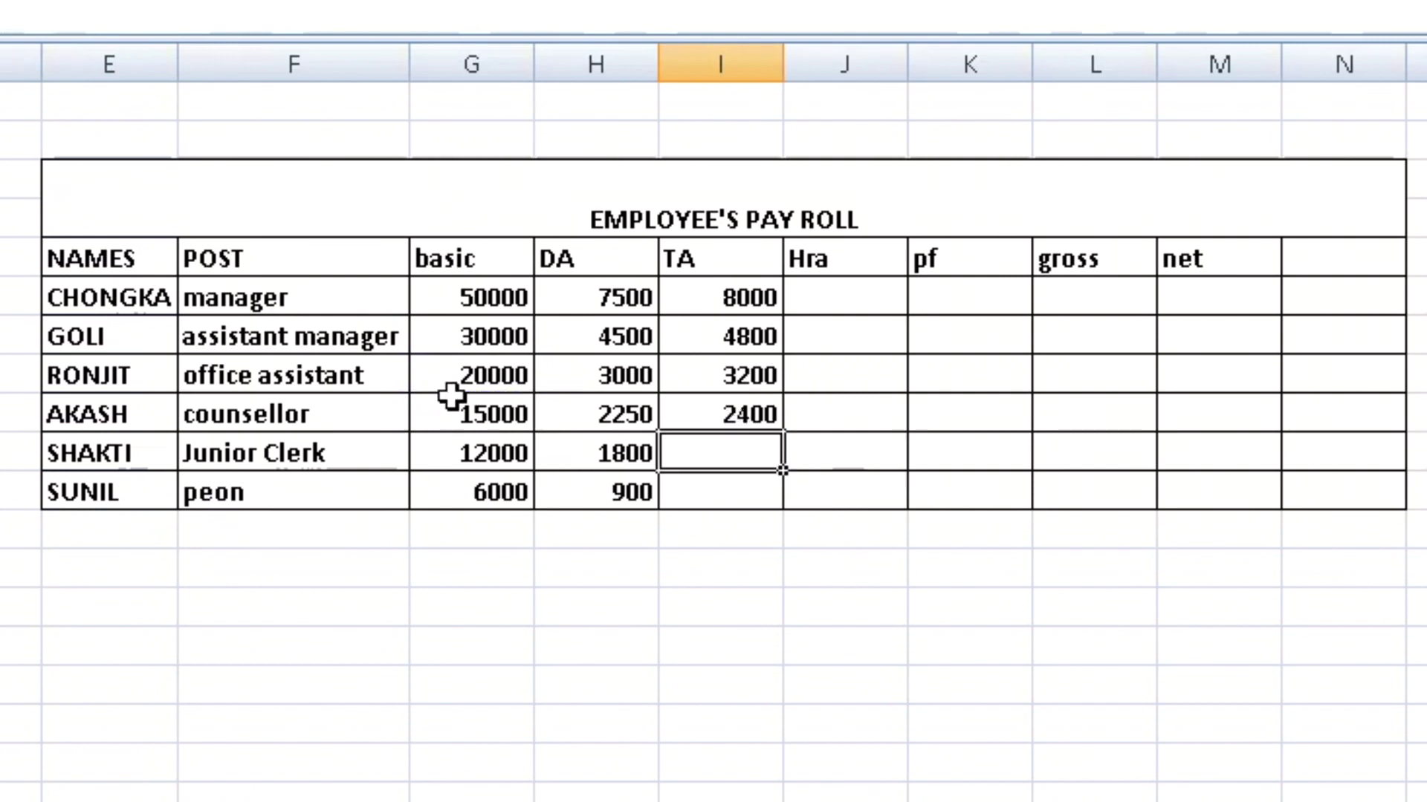
type("=16")
key("BackSpace")
type("*")
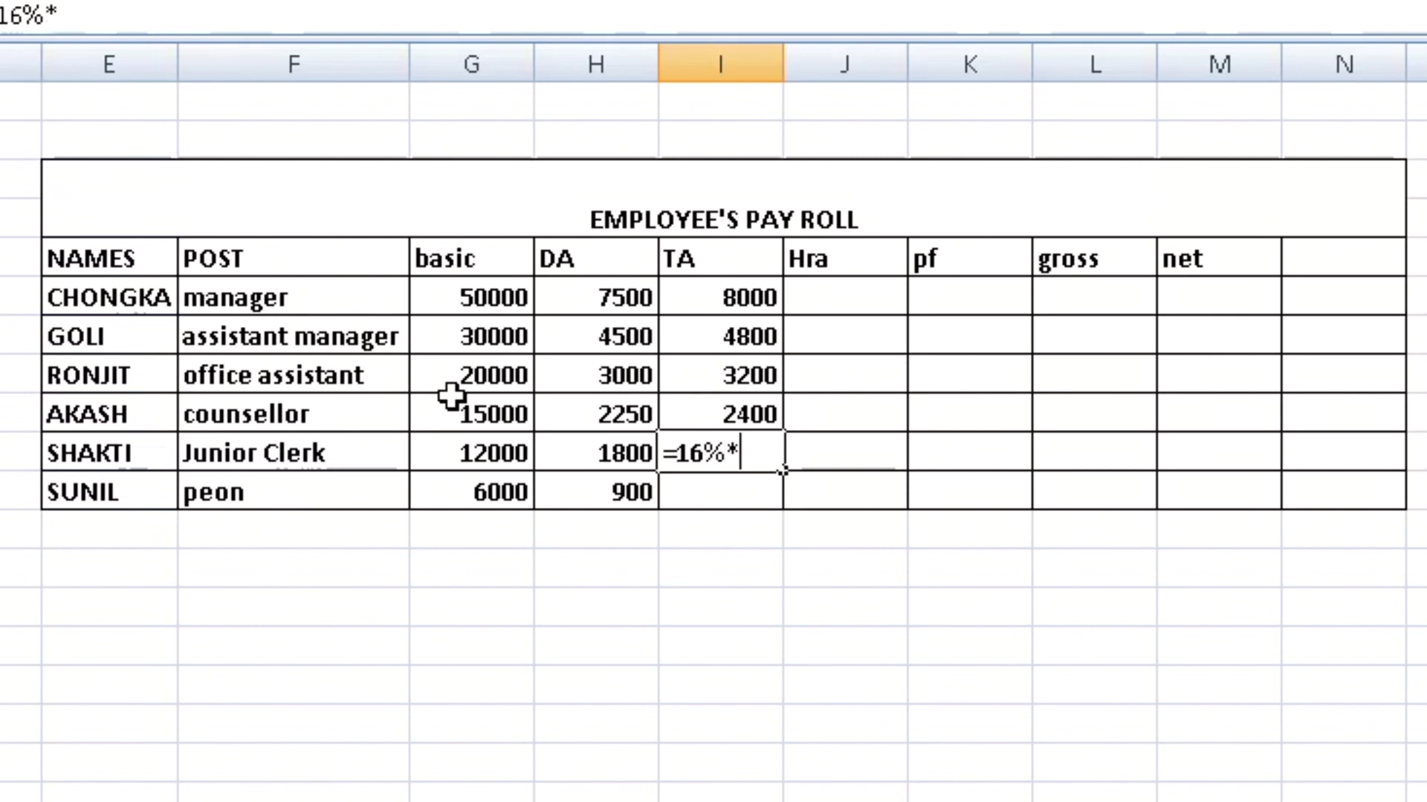
left_click(488, 453)
key("Return")
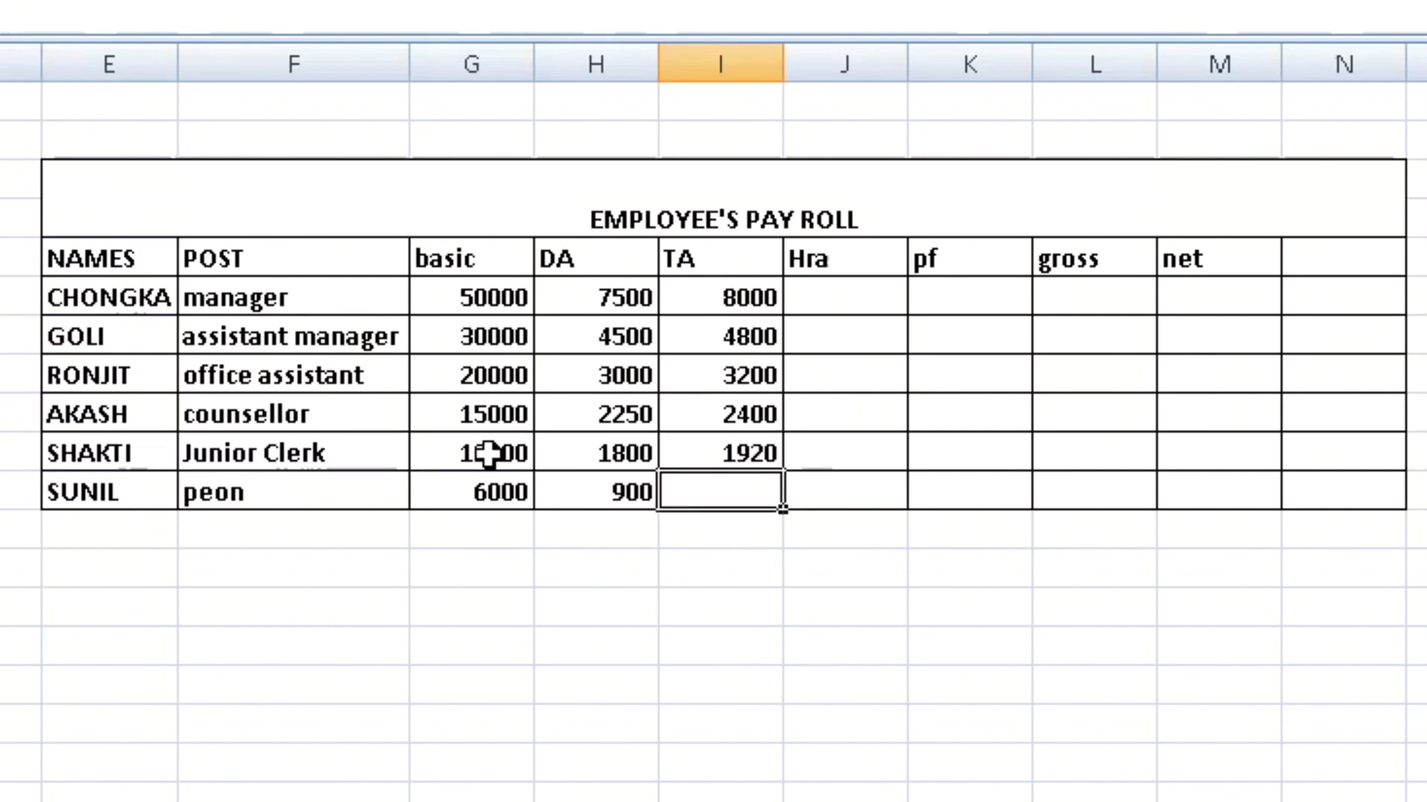
type("=16")
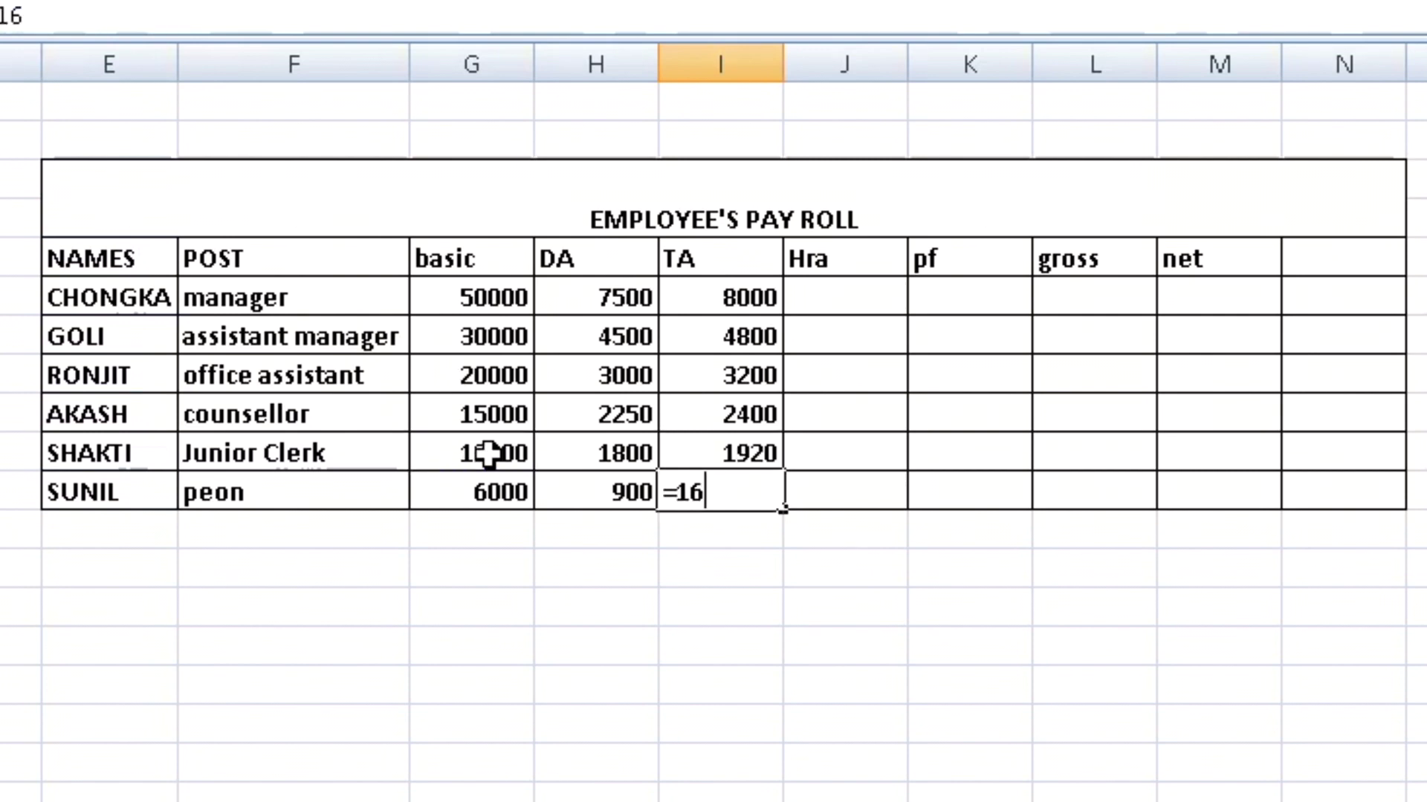
type("%*")
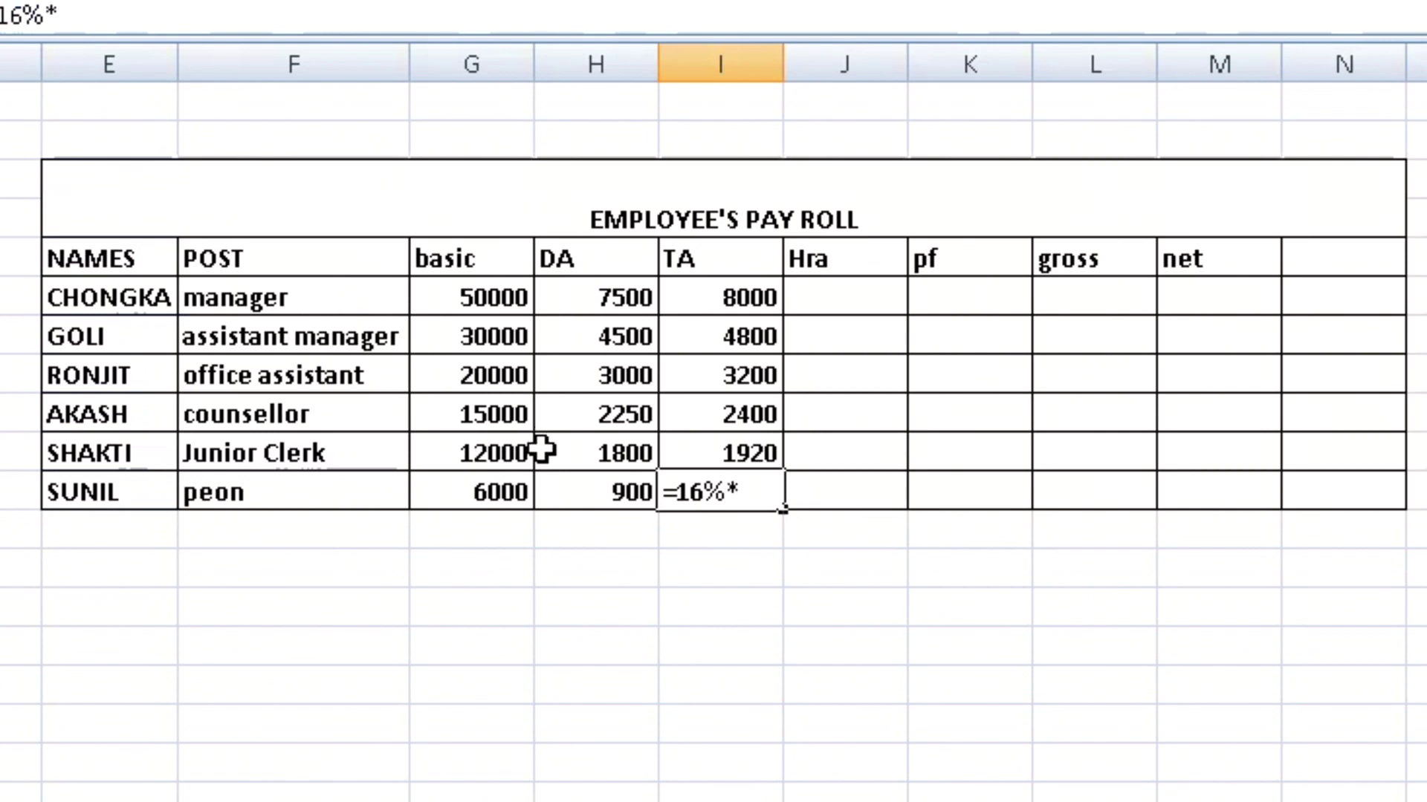
left_click(477, 493)
key("Return")
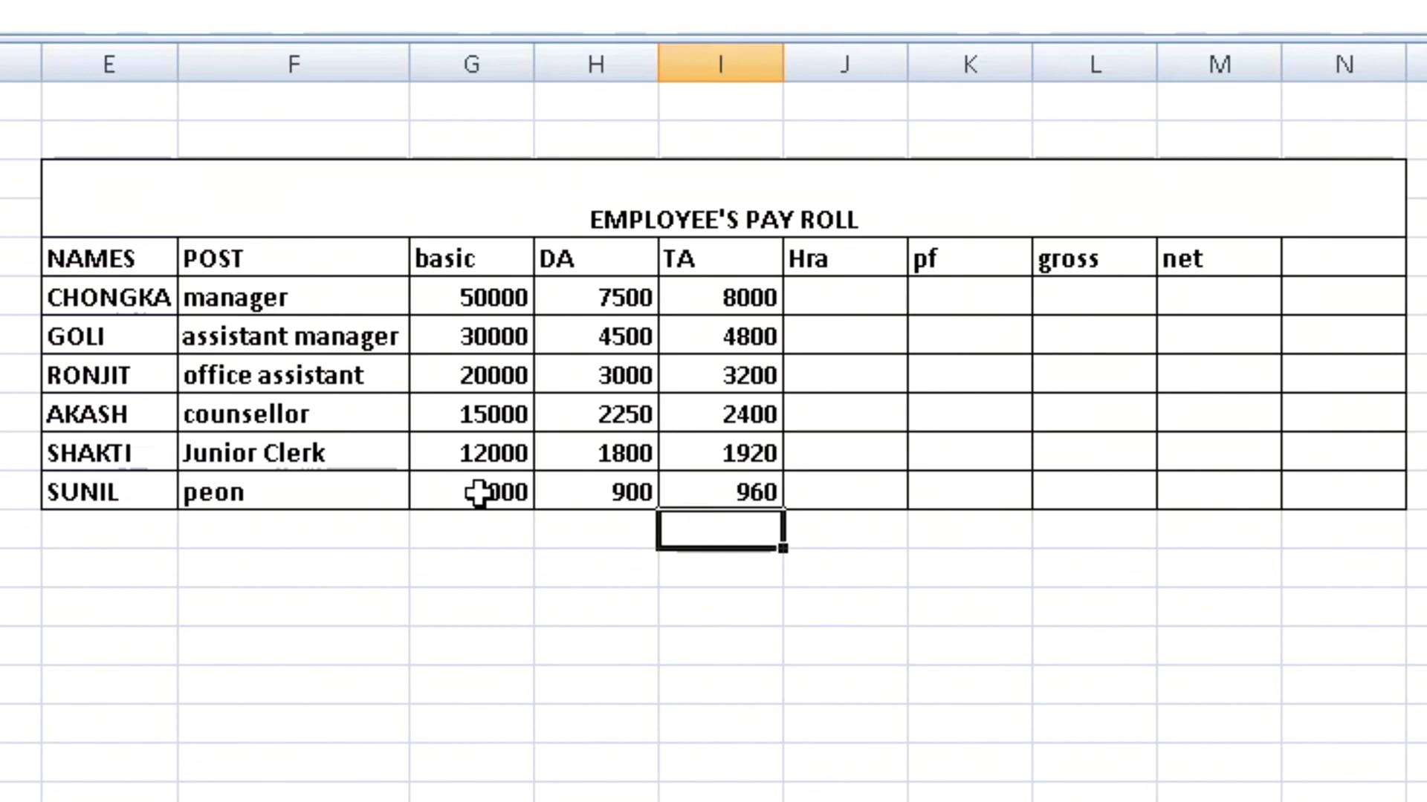
Enter Hra as 17% of basic for the manager, assistant manager and office assistant (8500, 5100, 3400).
double_click(815, 301)
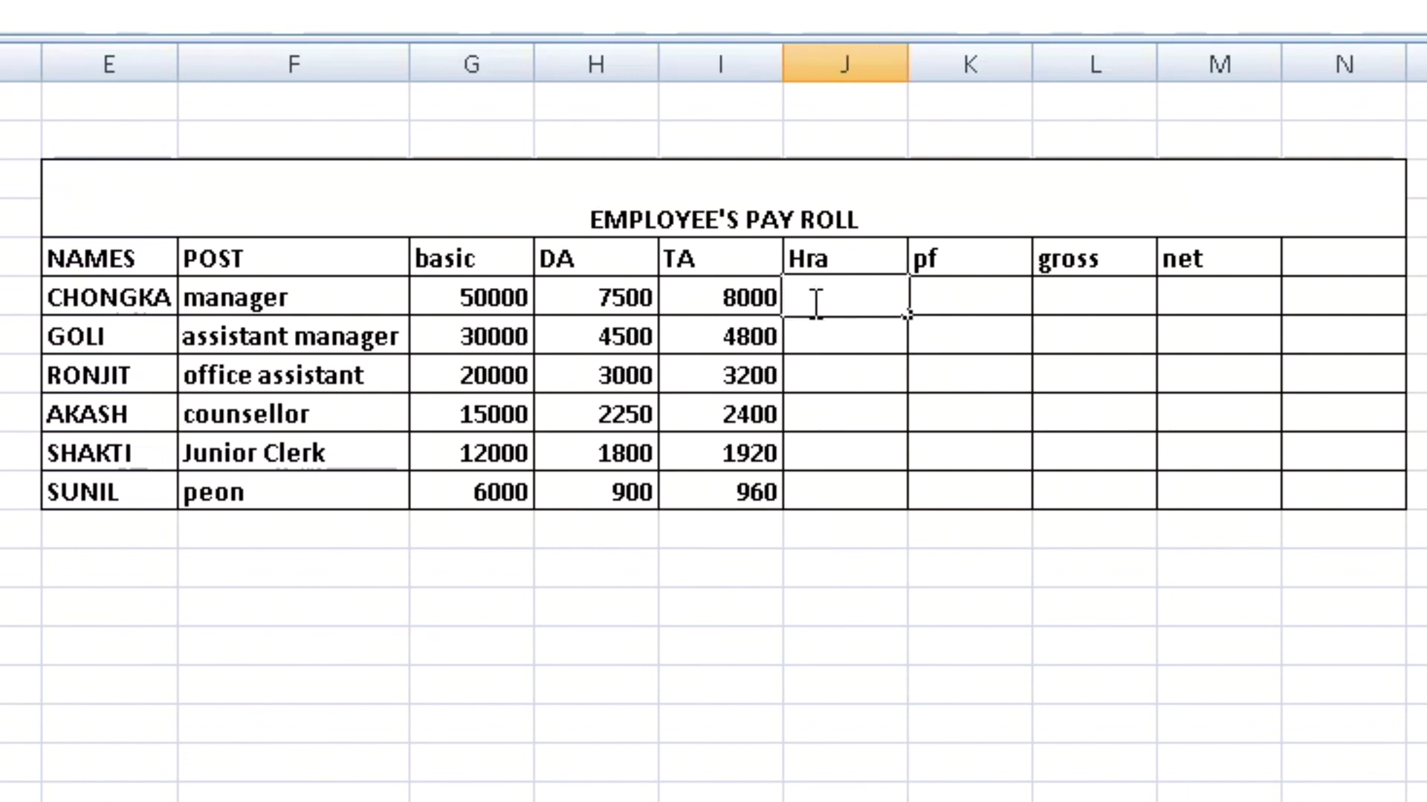
type("=")
type("1")
type("7%")
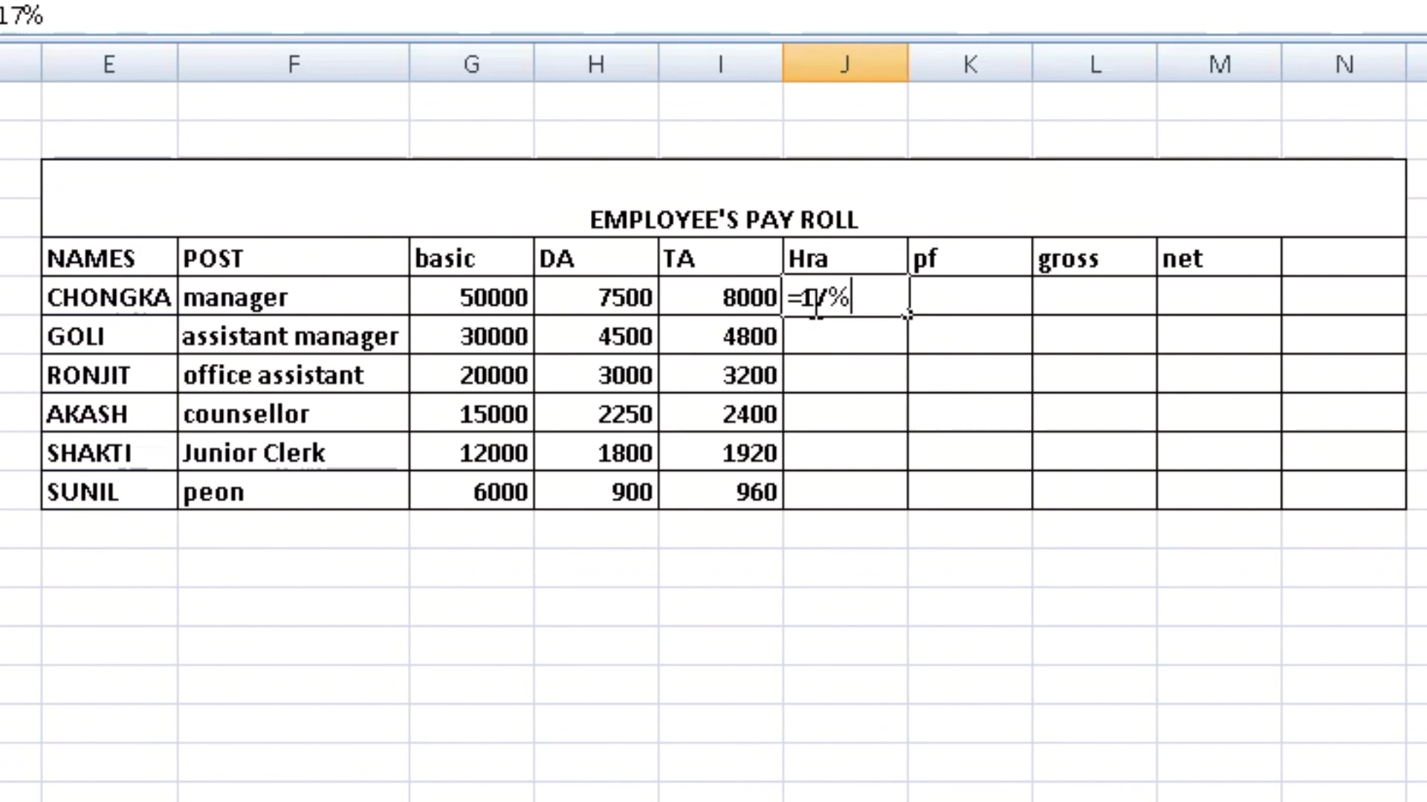
type("*")
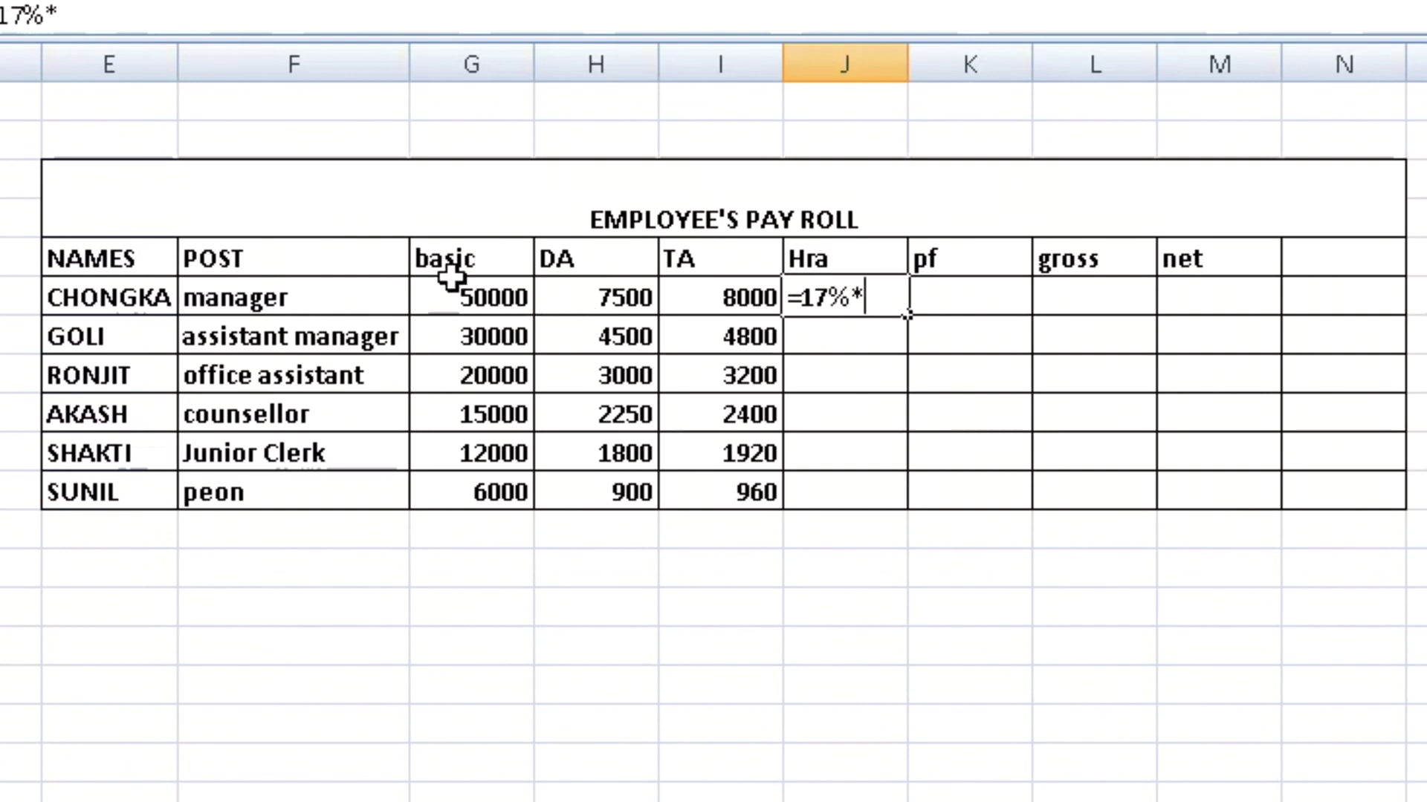
left_click(495, 286)
key("Return")
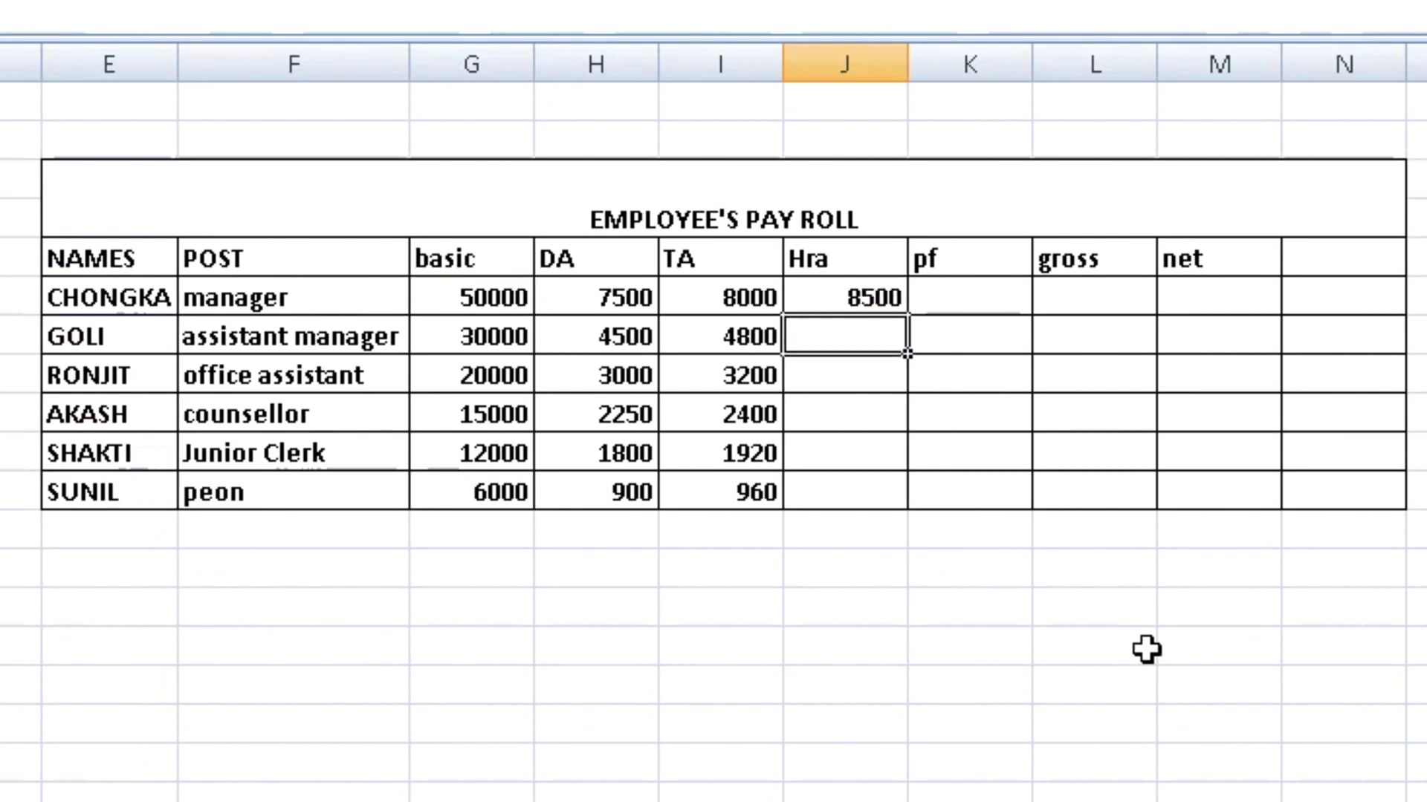
type("=")
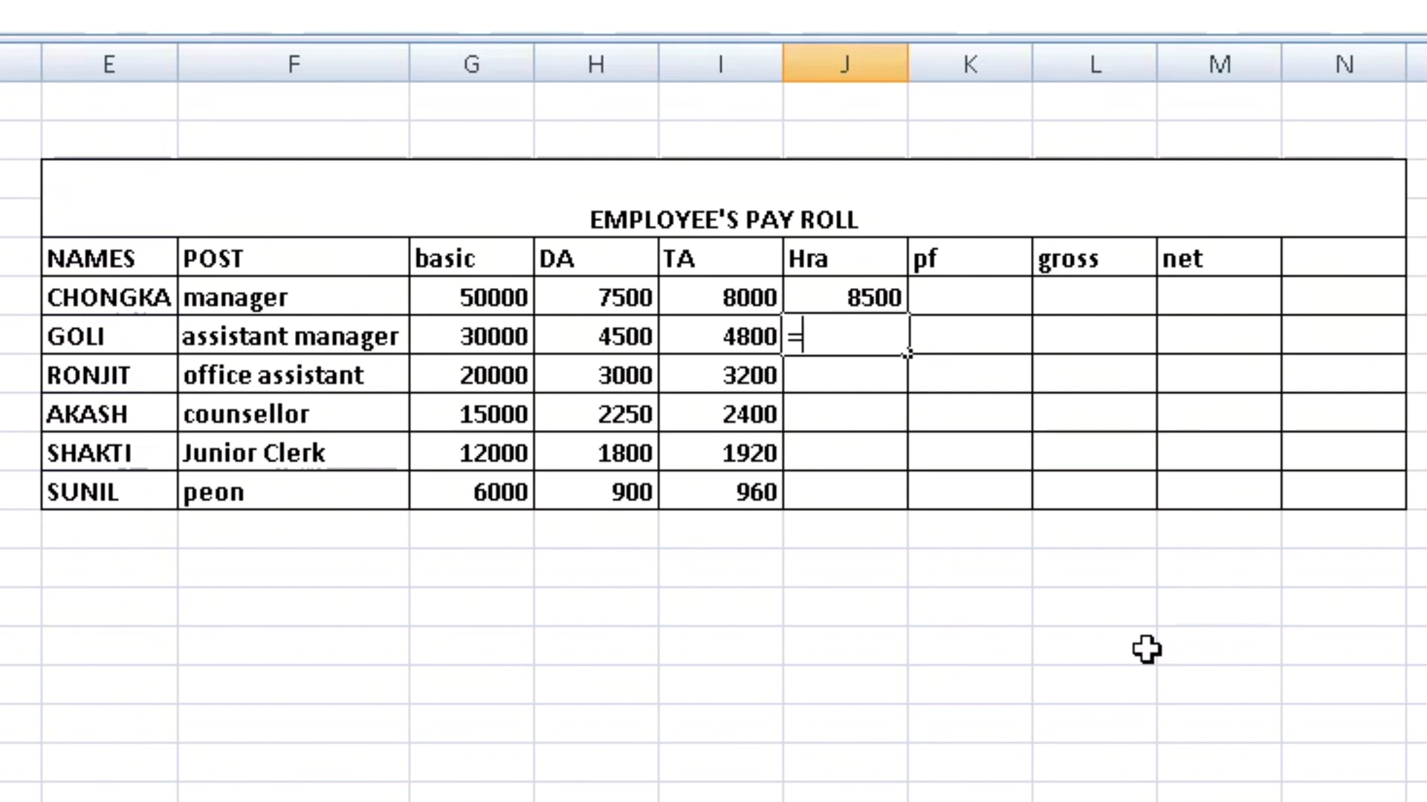
type("17%")
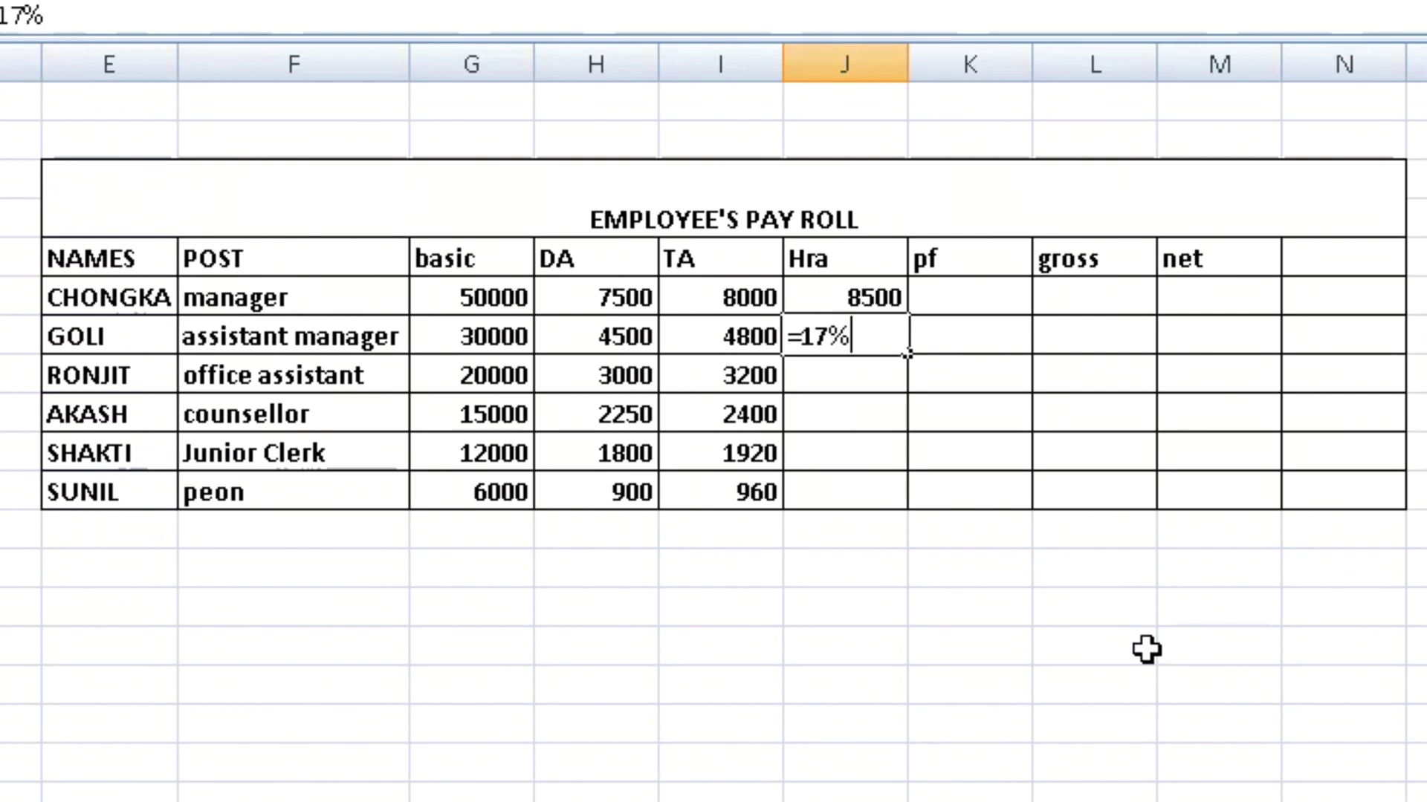
type("*")
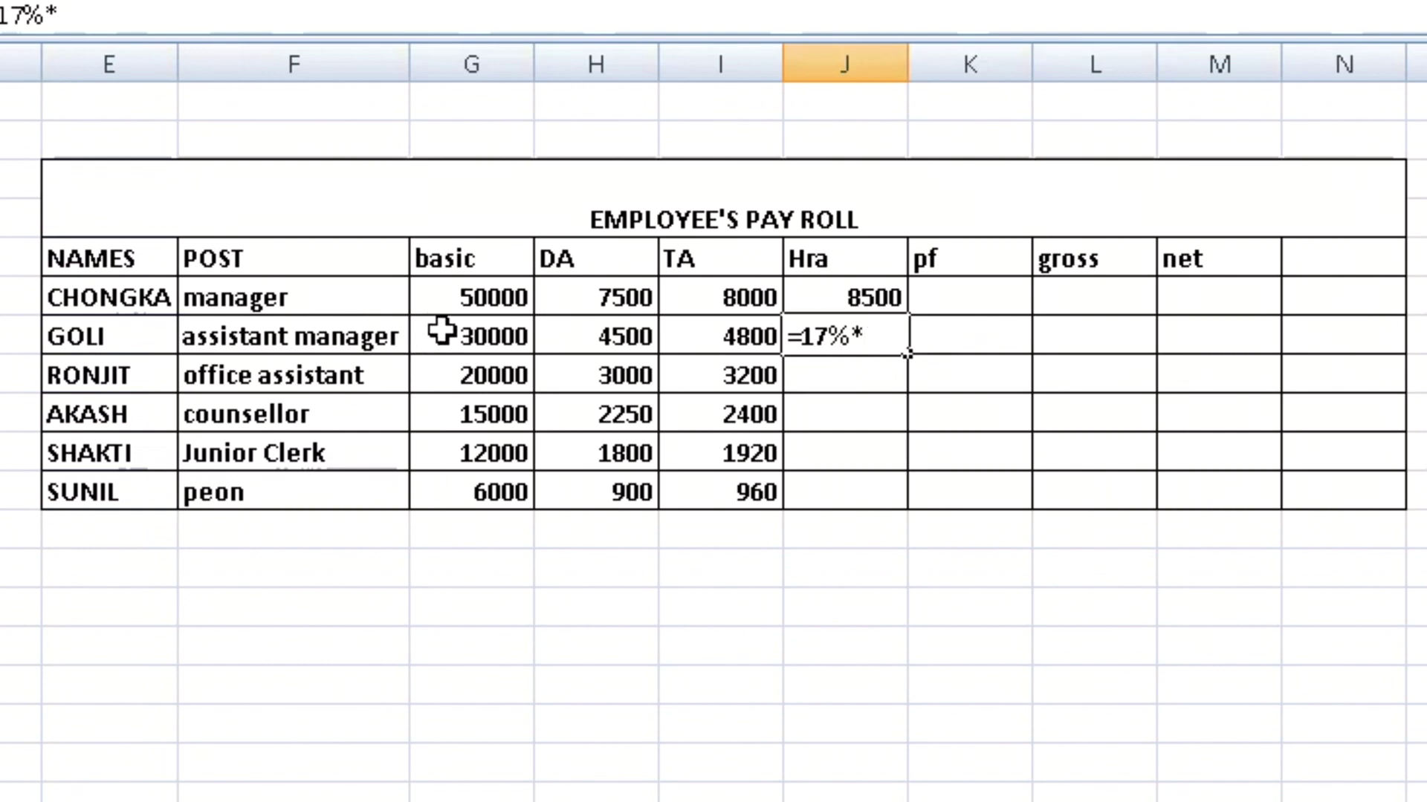
left_click(442, 331)
key("Return")
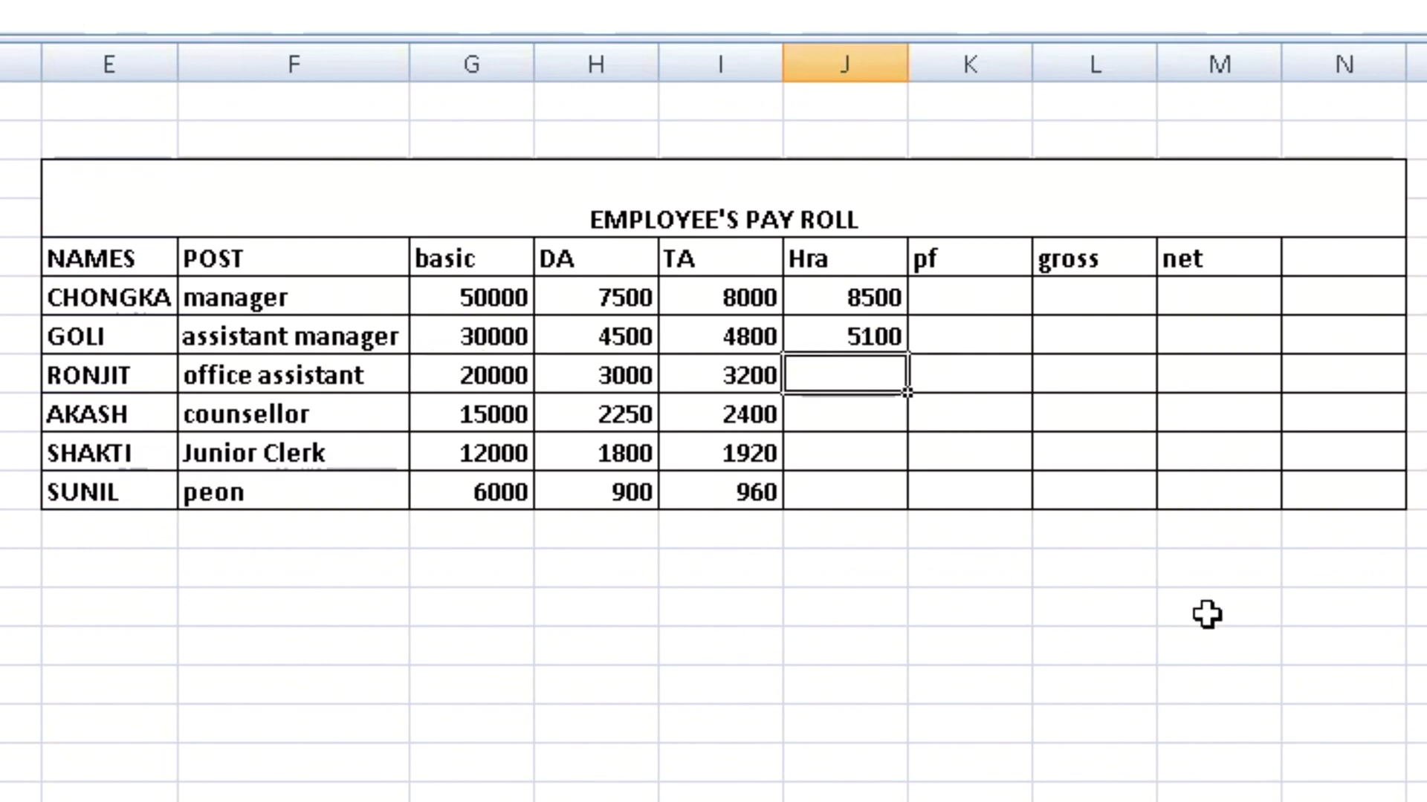
type("=")
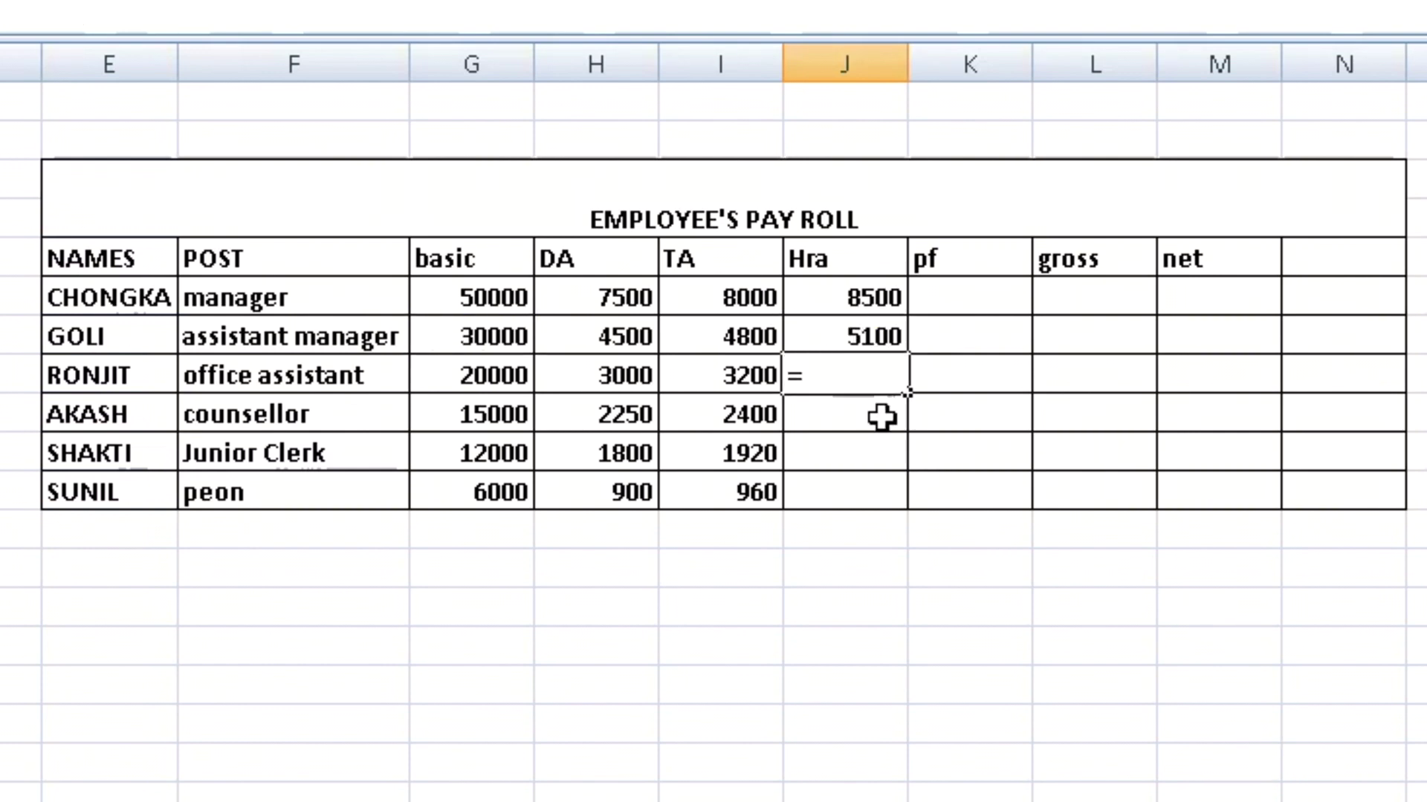
type("17%*")
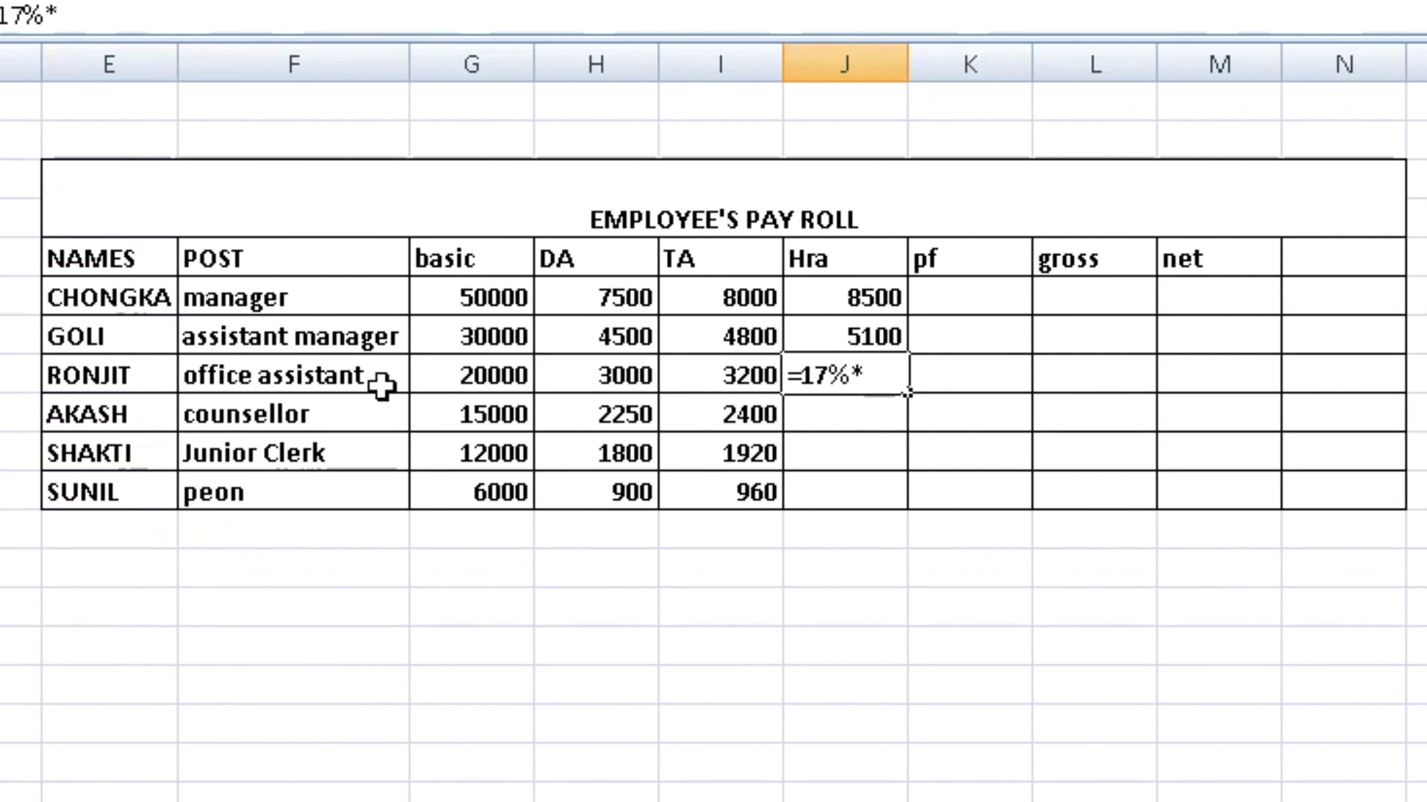
left_click(440, 375)
key("Return")
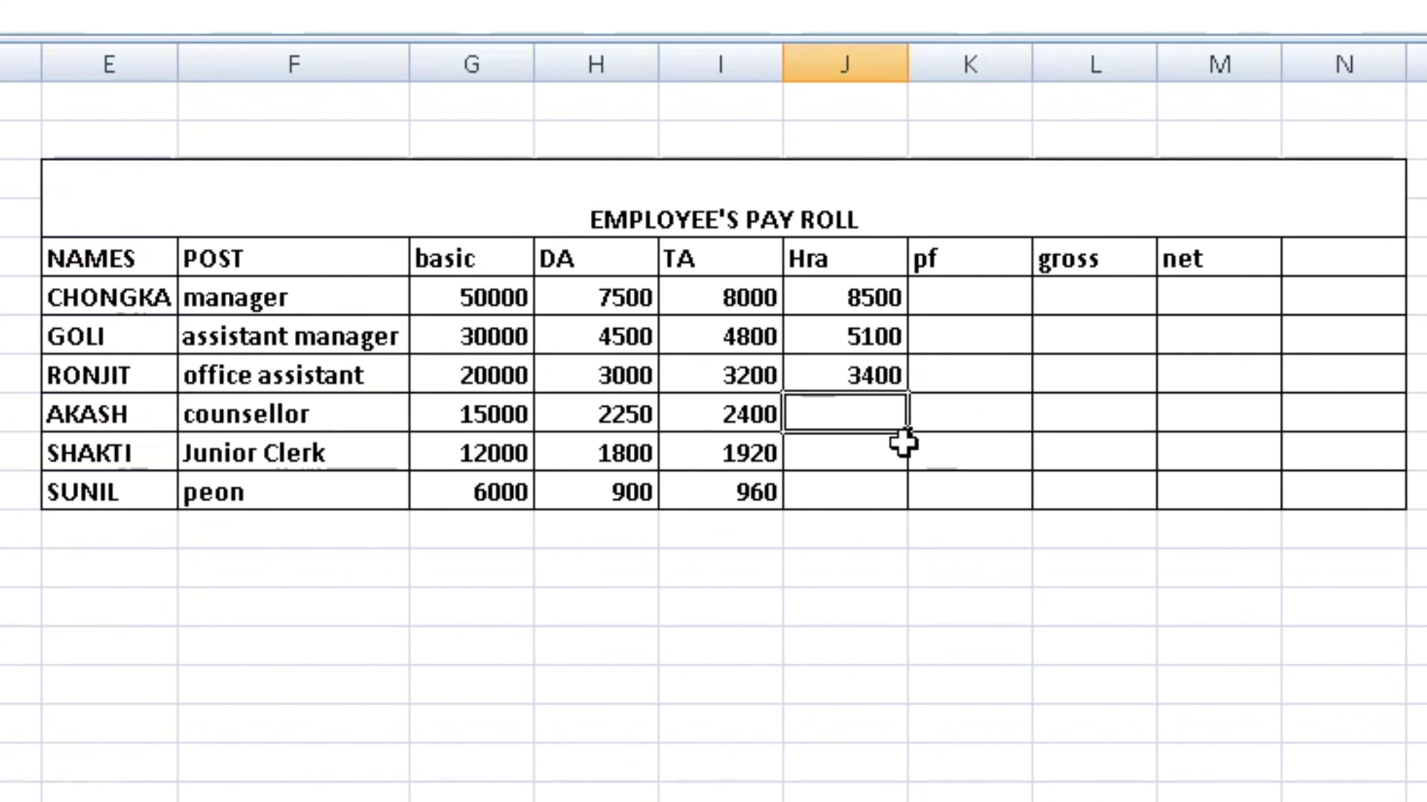
Fill Hra for the counsellor, Junior Clerk and peon with 17% of basic (2550, 2040, 1020).
type("=17%*")
left_click(492, 423)
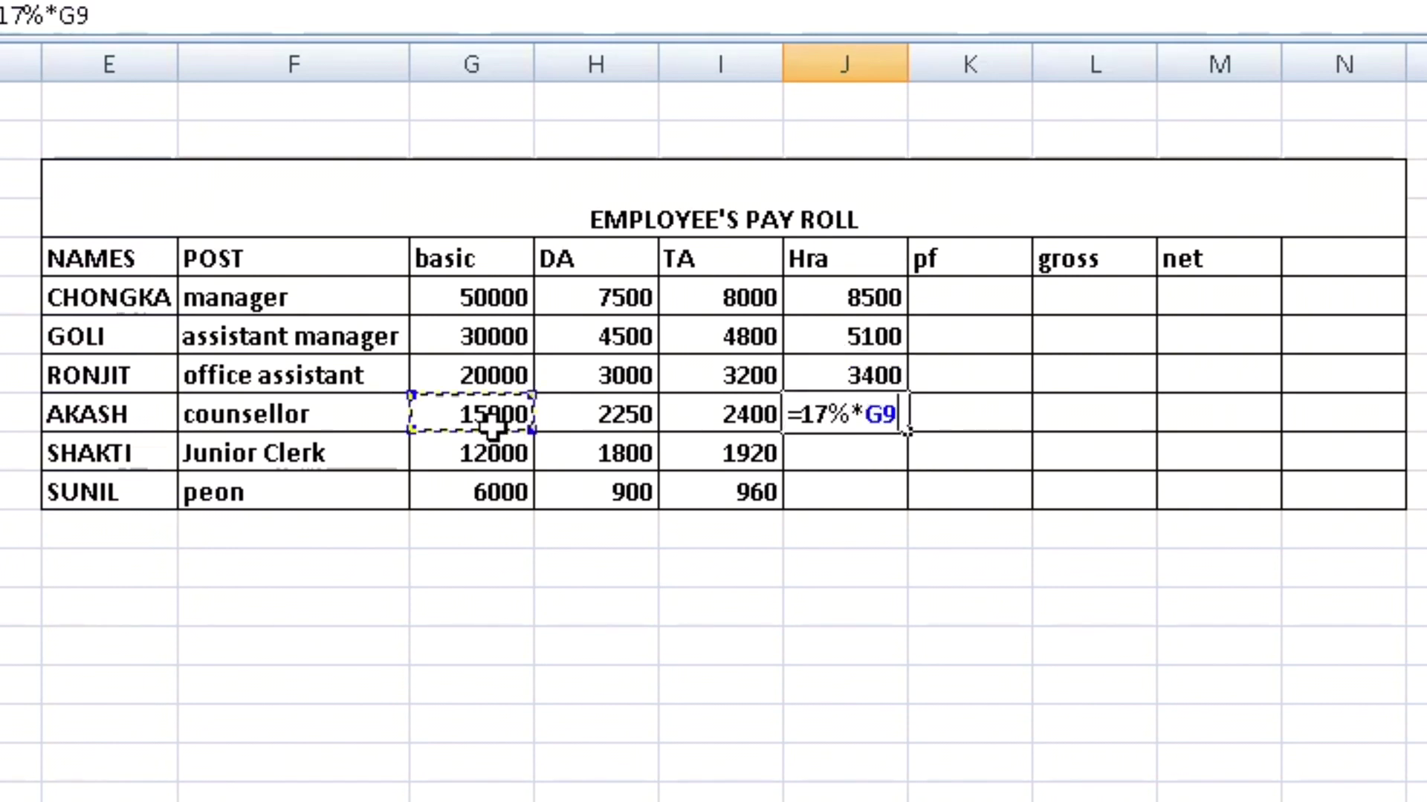
key("Return")
type("=17")
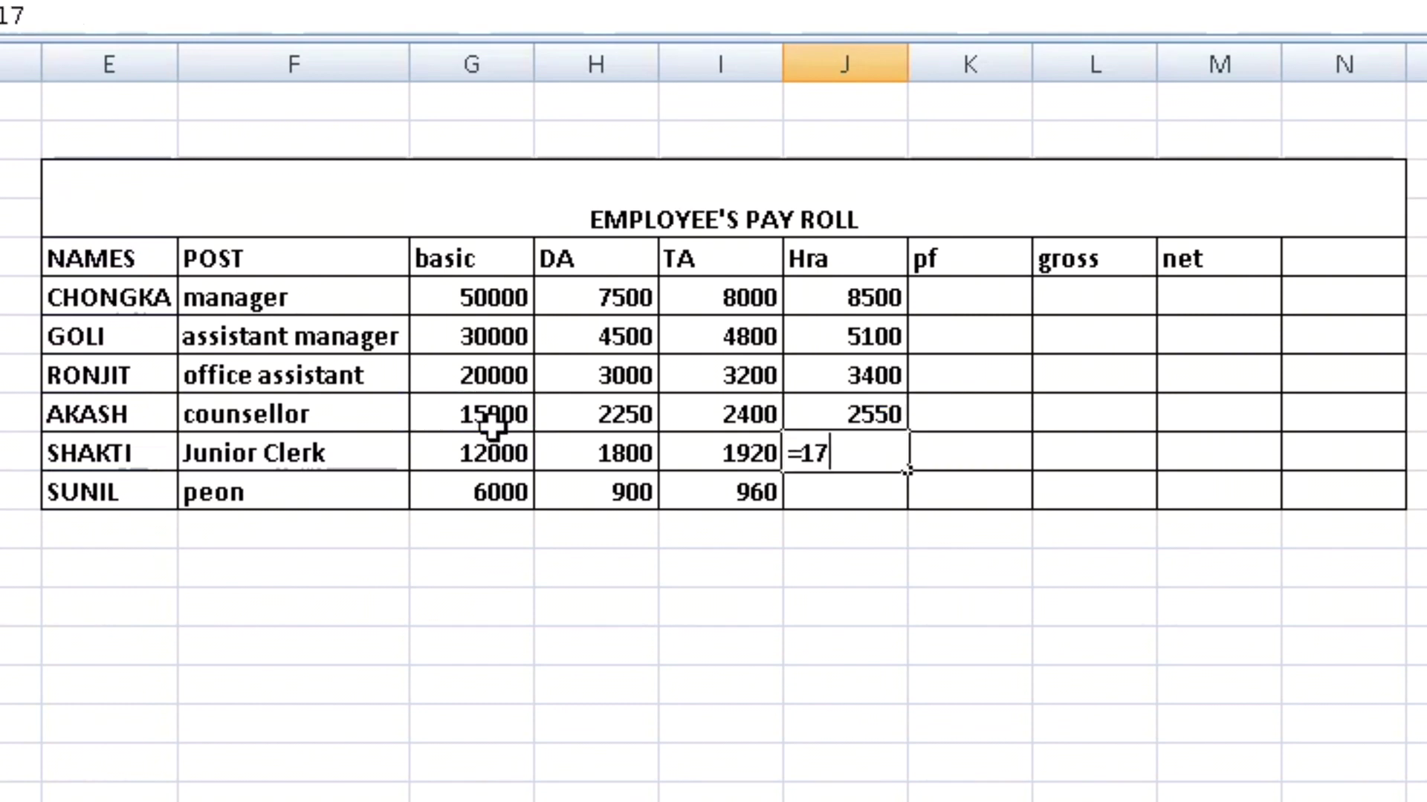
type("%*")
left_click(491, 453)
key("Return")
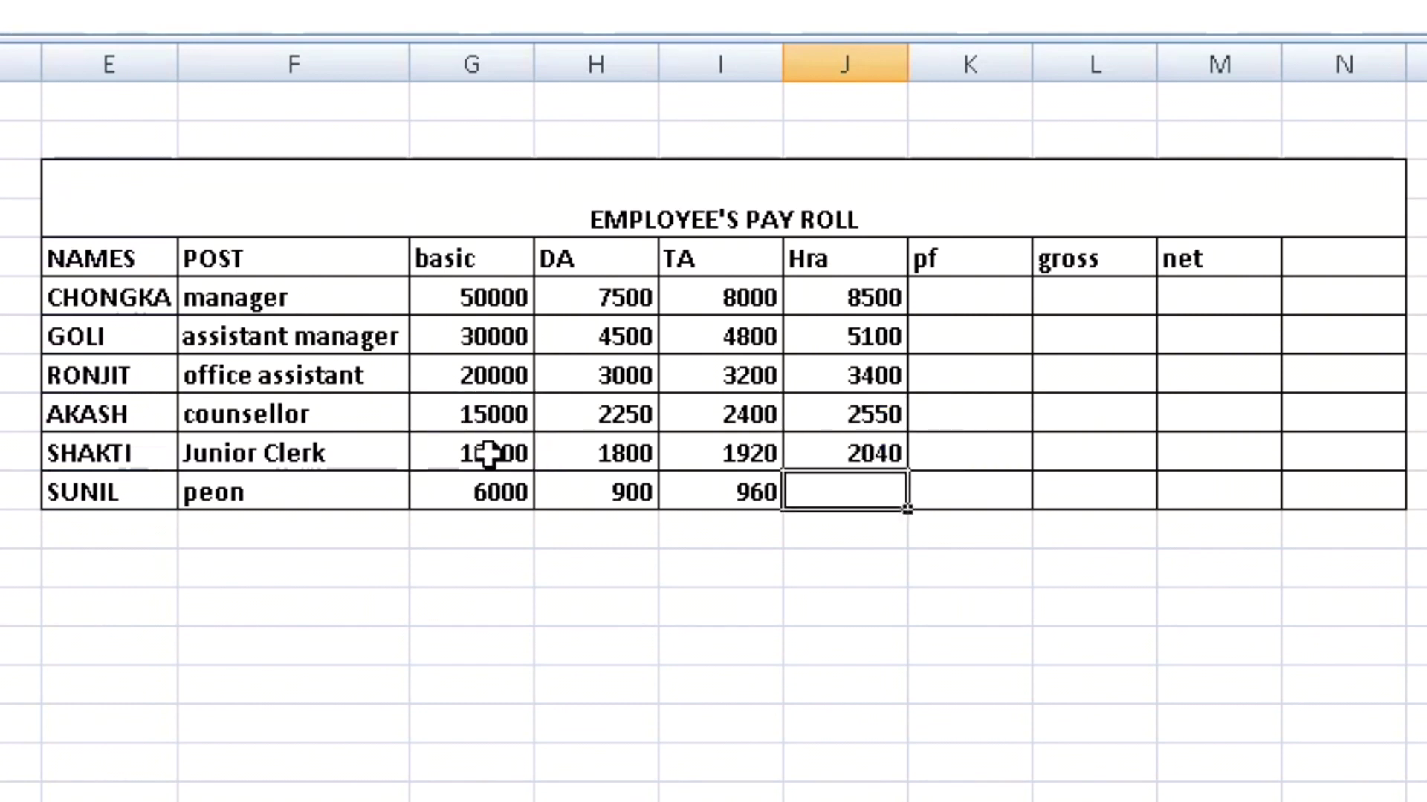
type("=17%*")
left_click(491, 493)
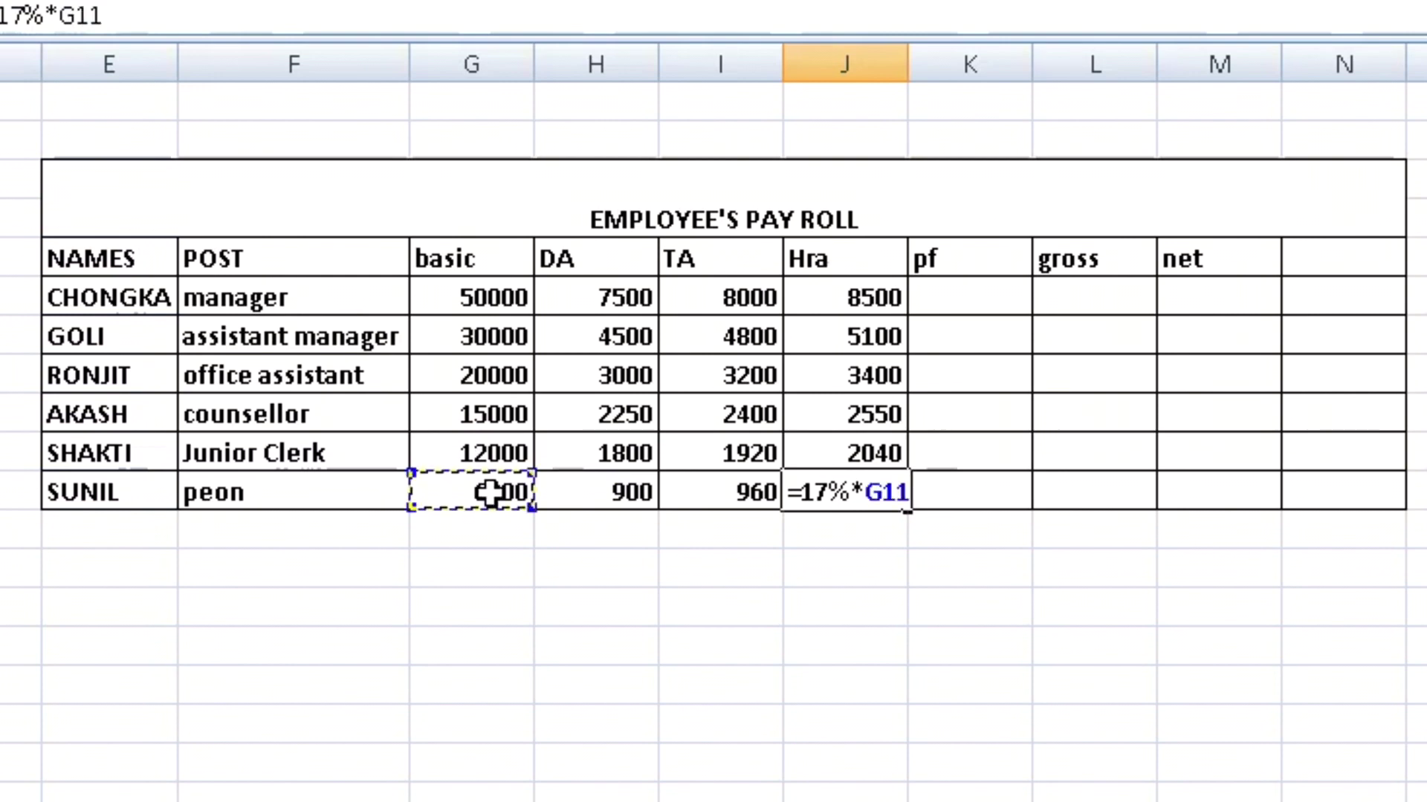
key("Return")
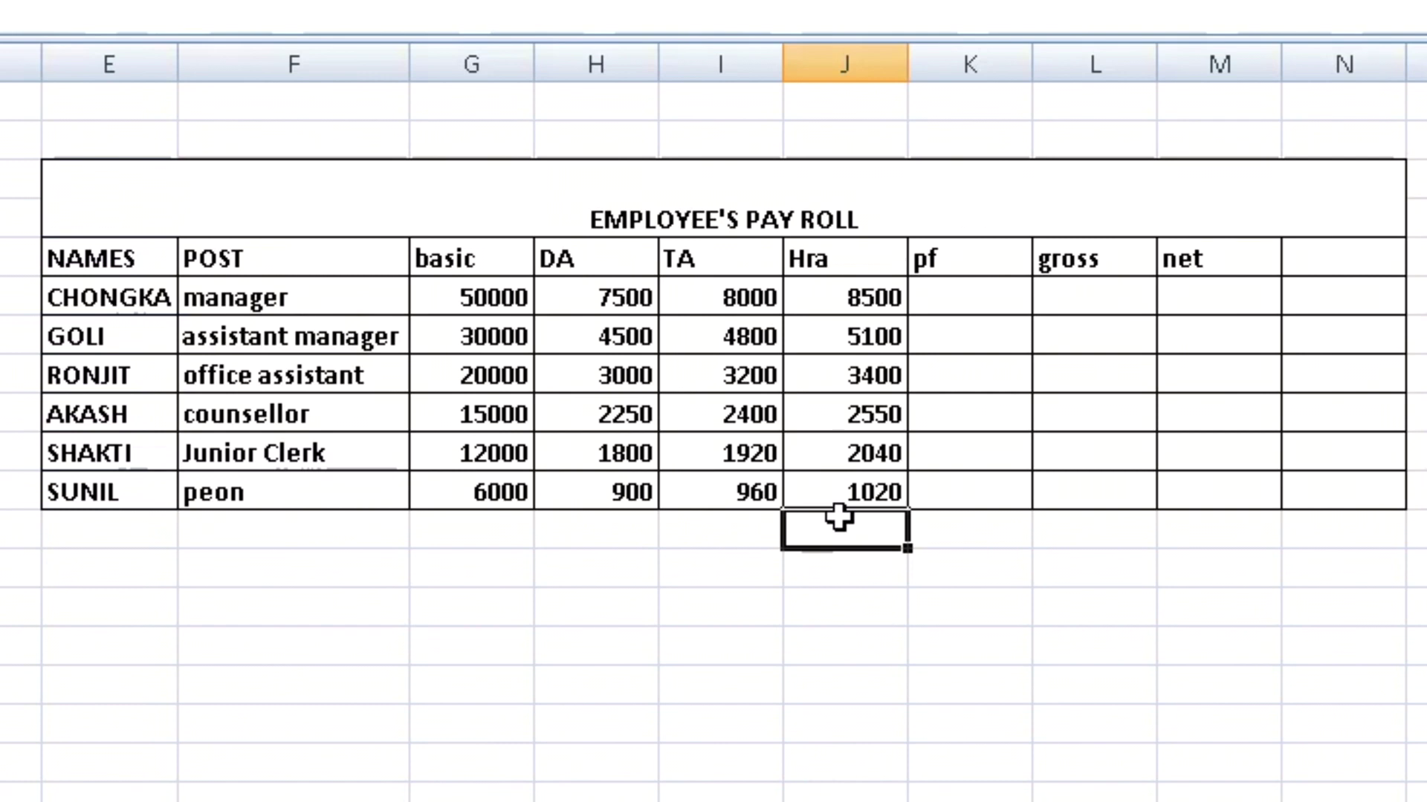
double_click(985, 297)
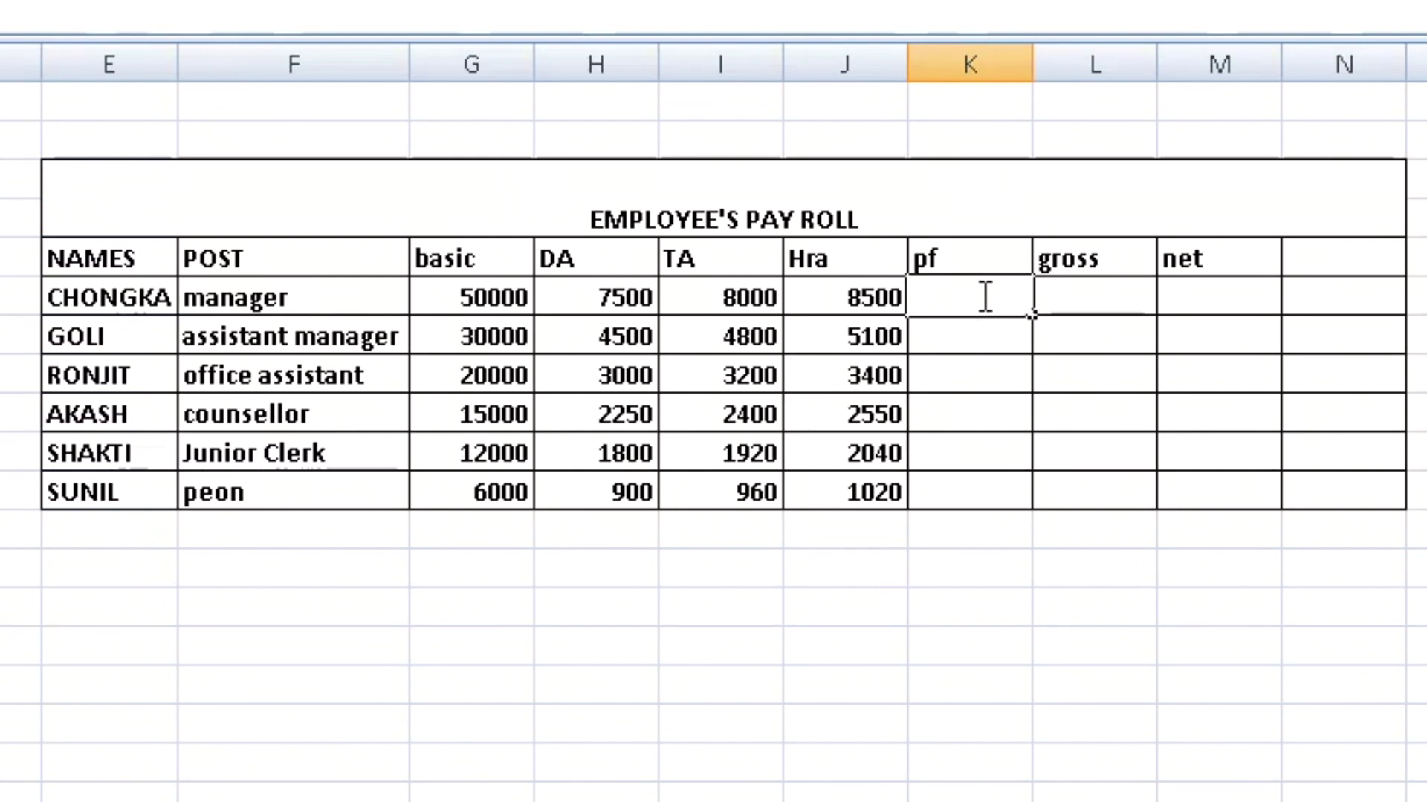
Enter pf as =12% of basic for the manager and assistant manager (6000, 3600), fixing typos.
type("=")
type("12")
type("%*")
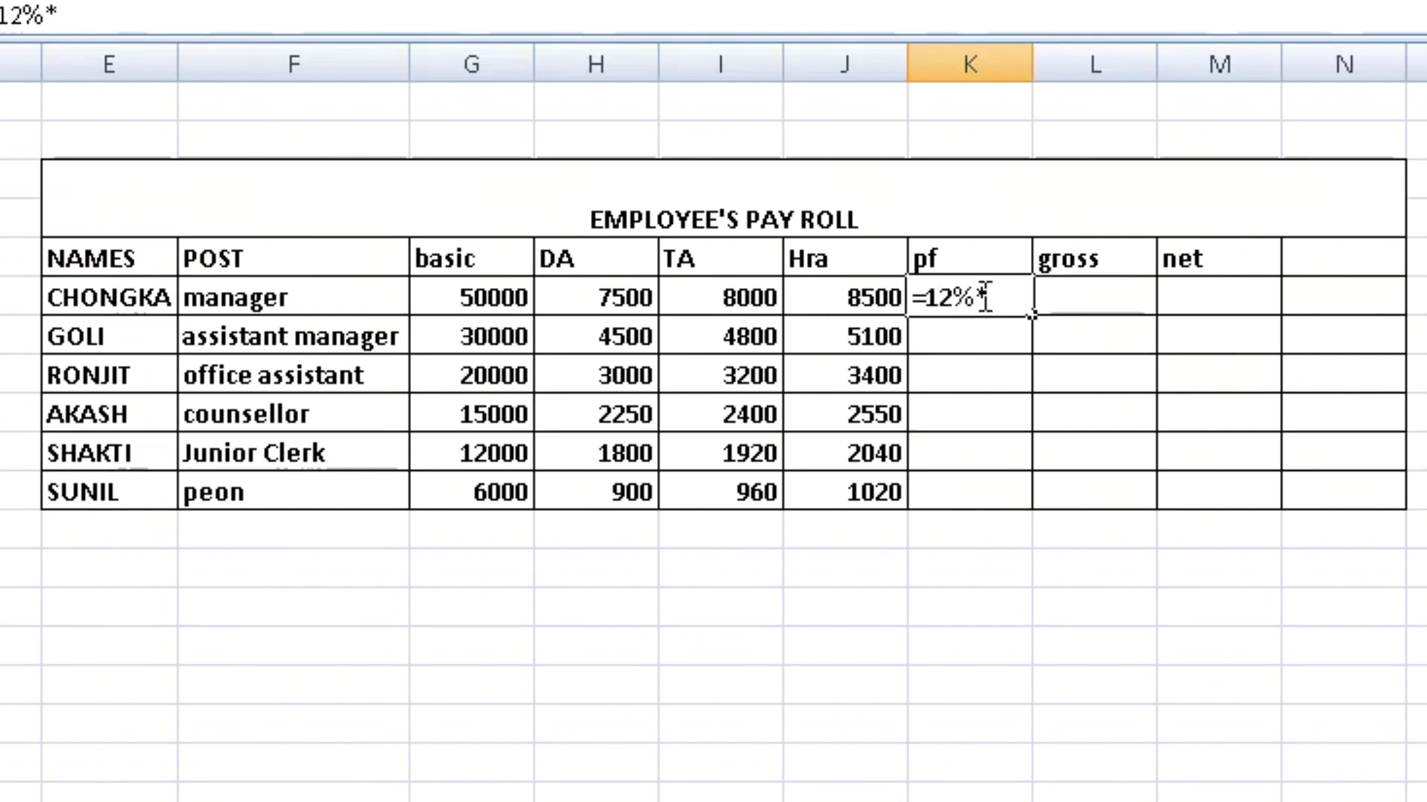
left_click(476, 297)
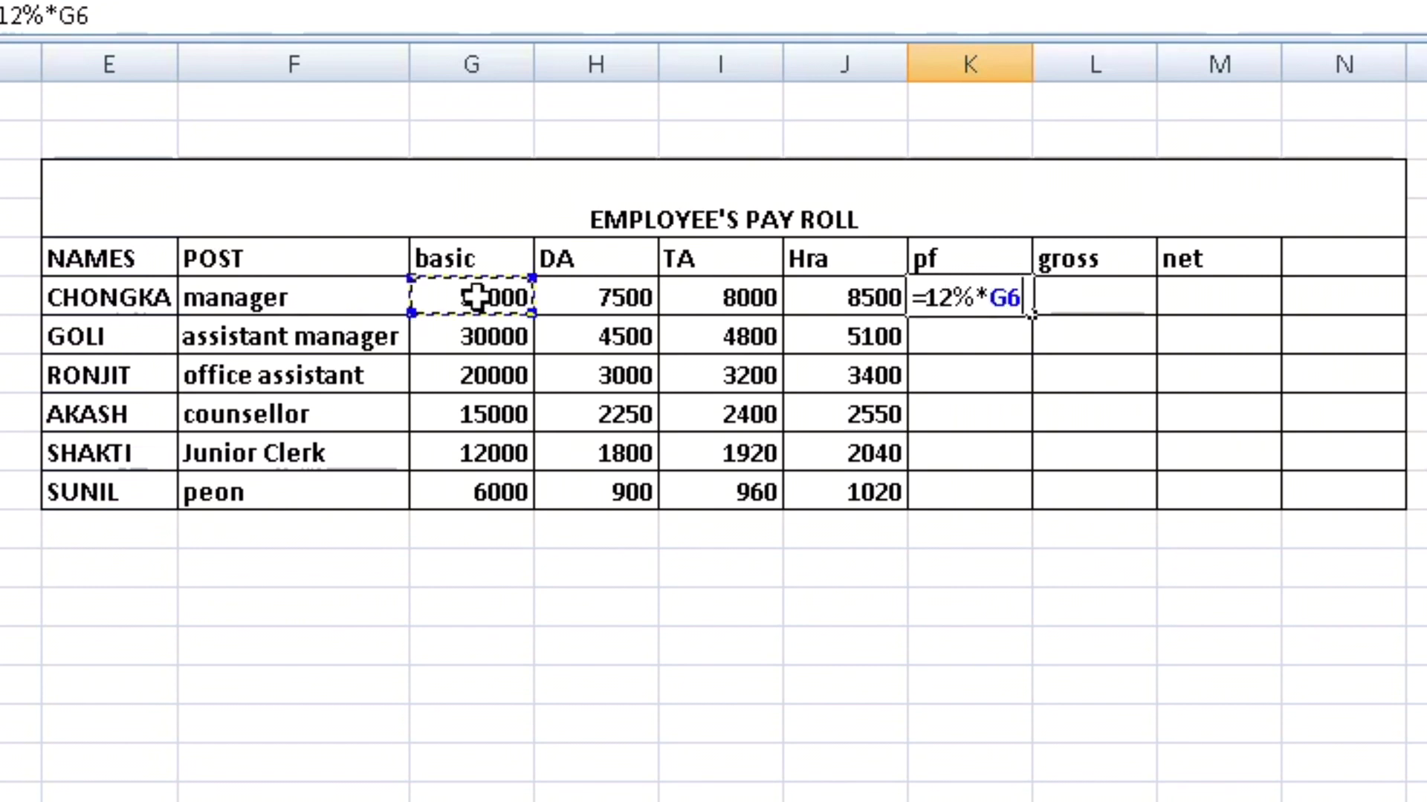
key("Return")
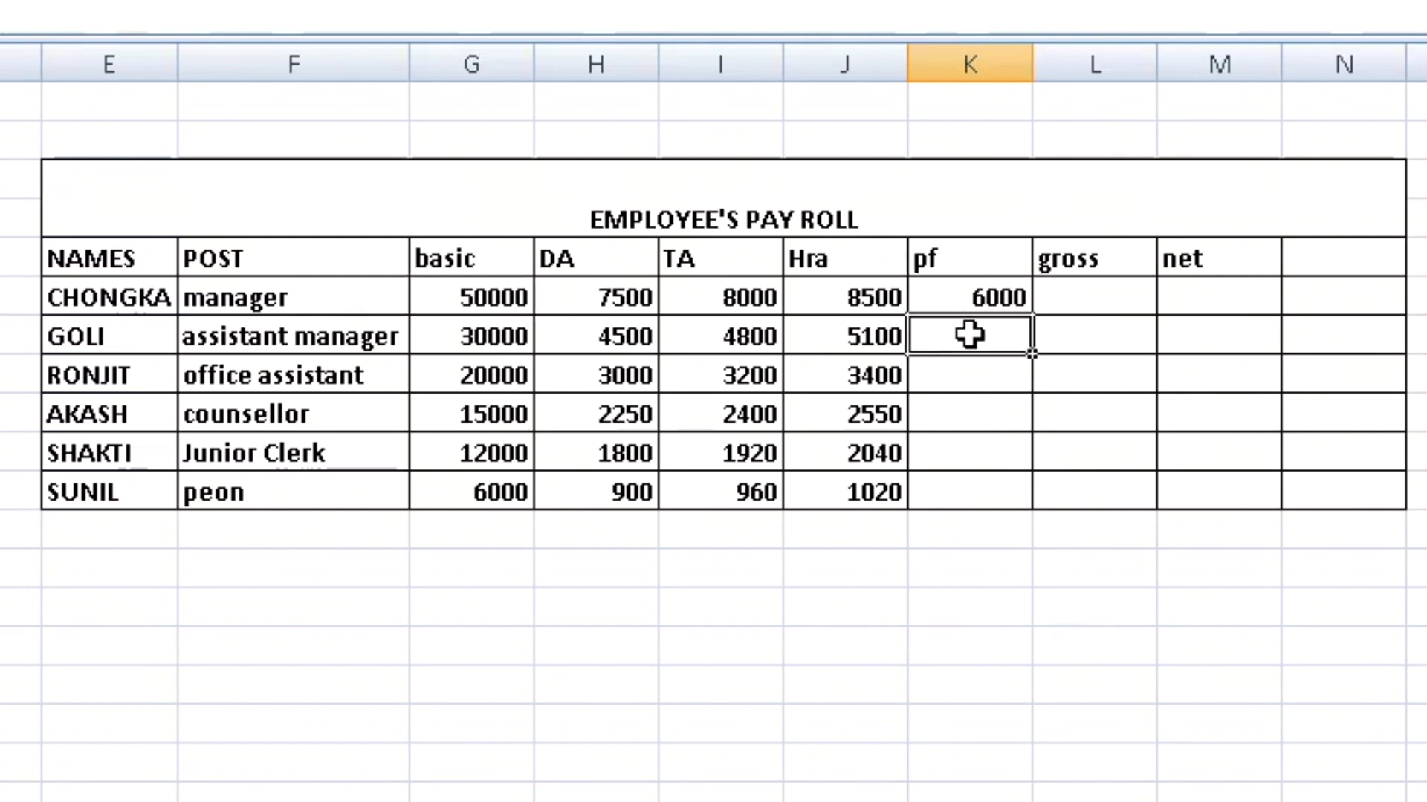
type("=")
key("BackSpace")
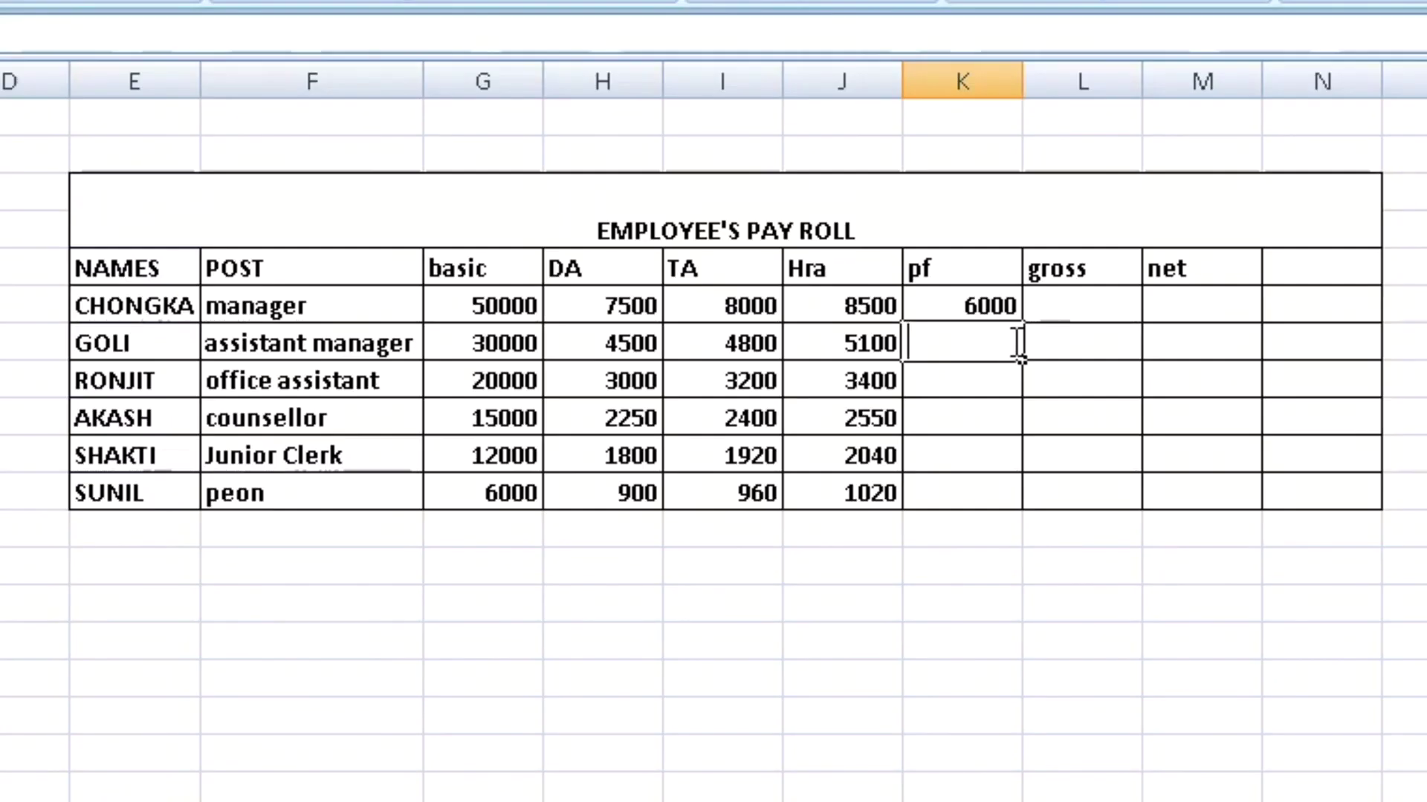
type("=12")
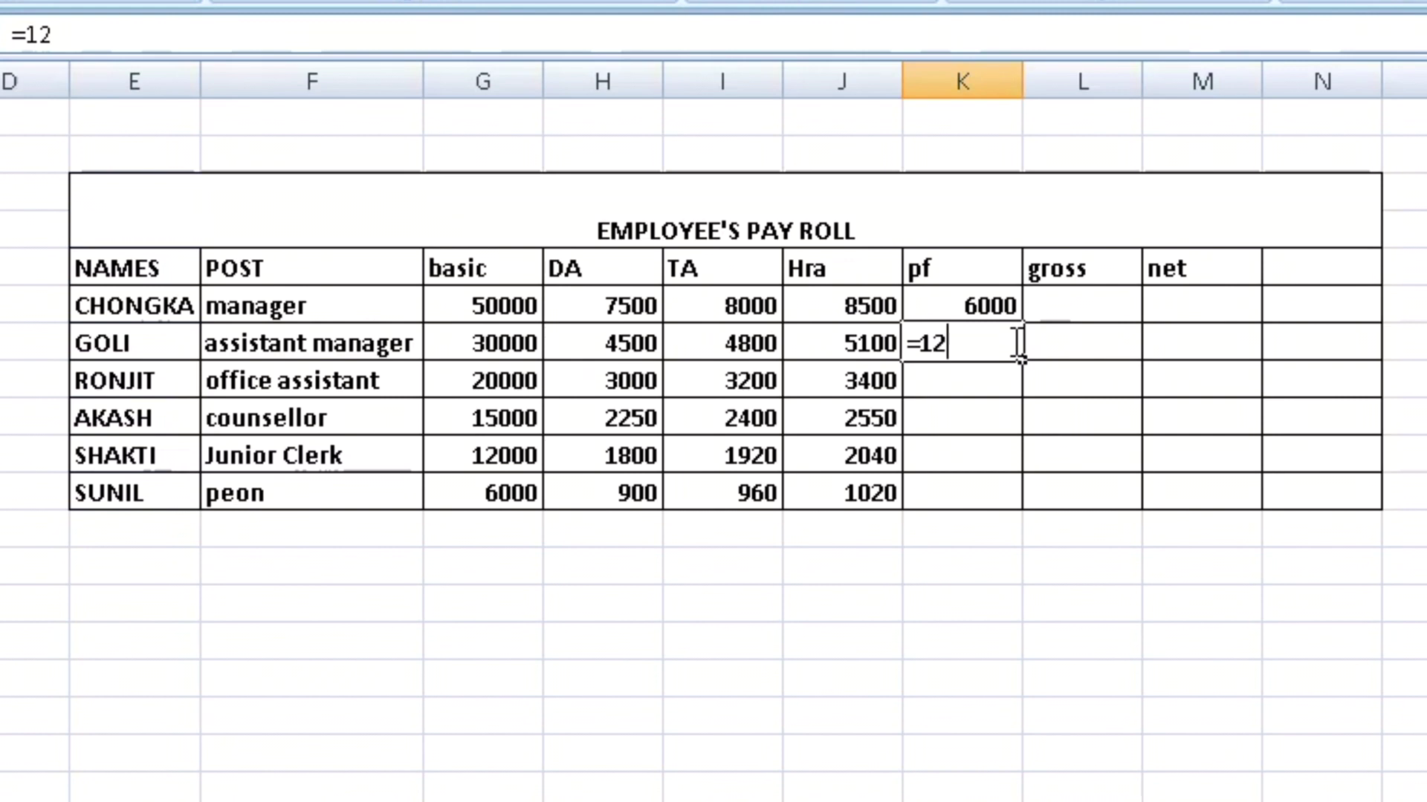
type("$*")
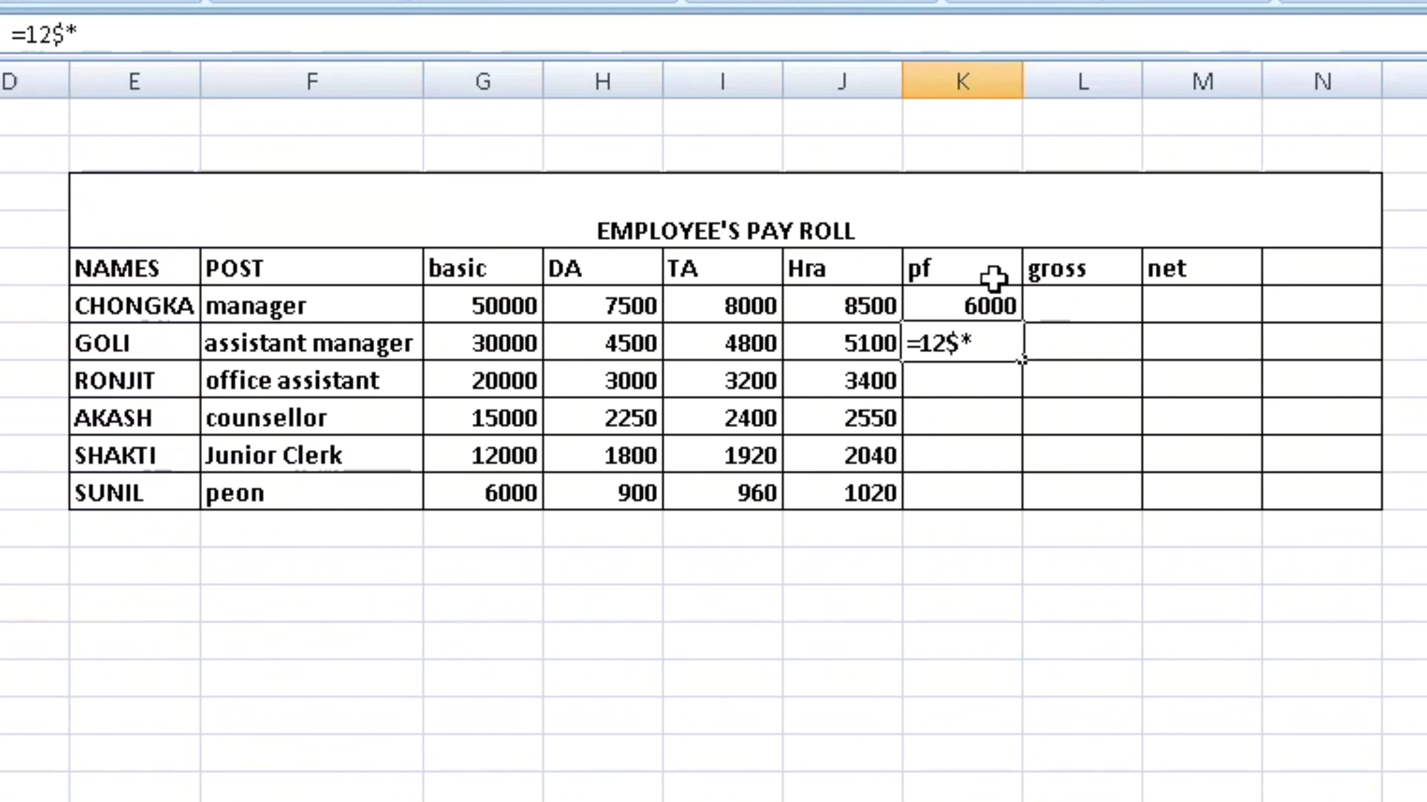
key("BackSpace")
key("BackSpace")
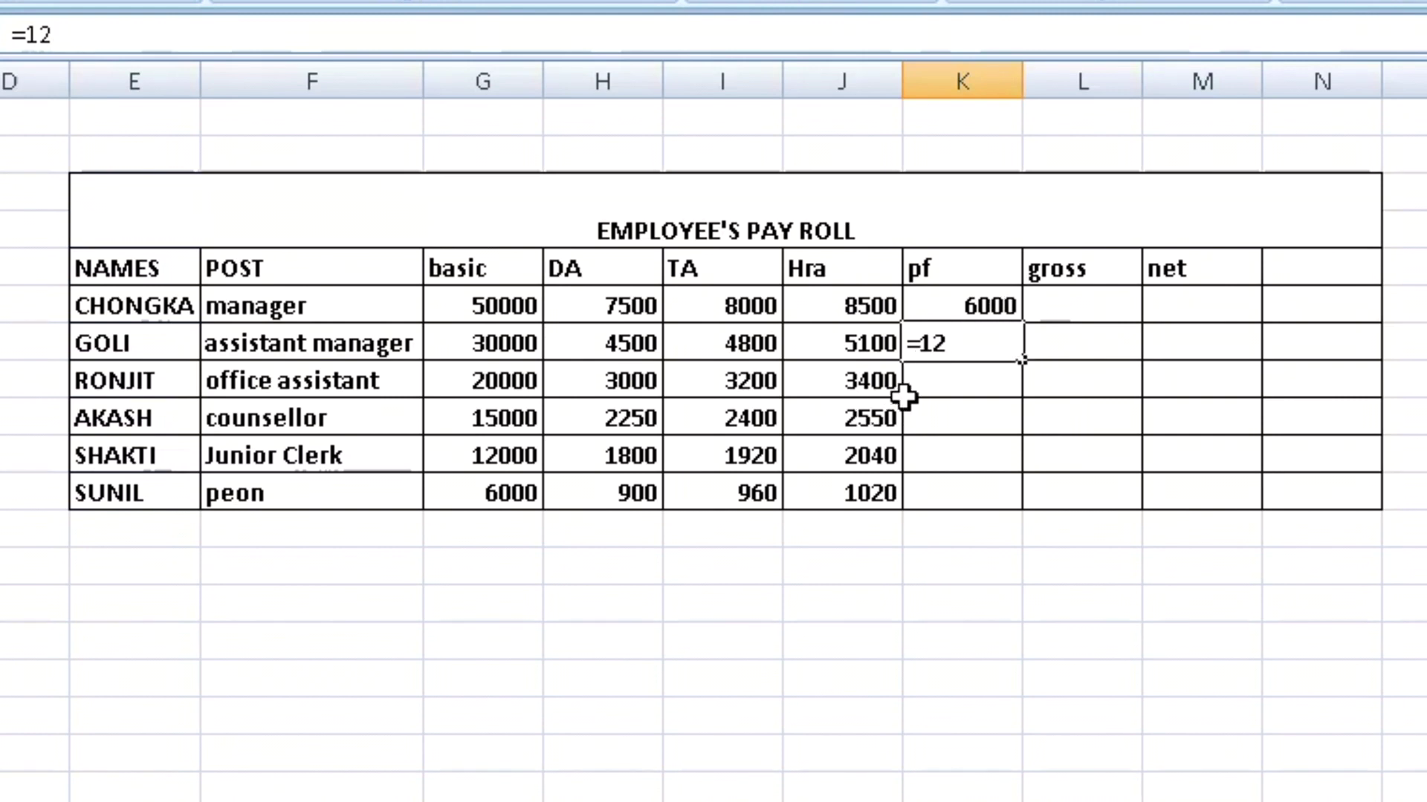
type("%*")
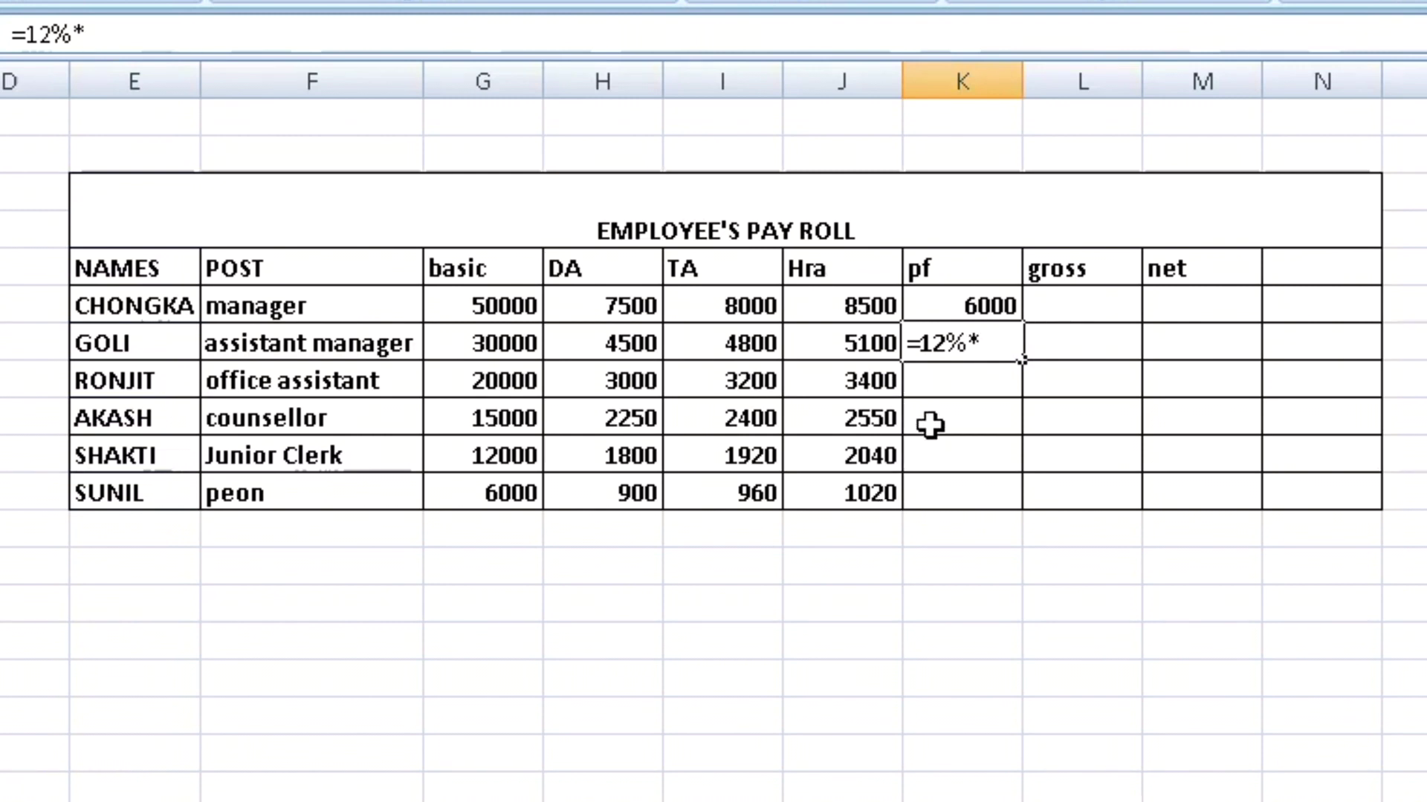
left_click(487, 344)
key("Return")
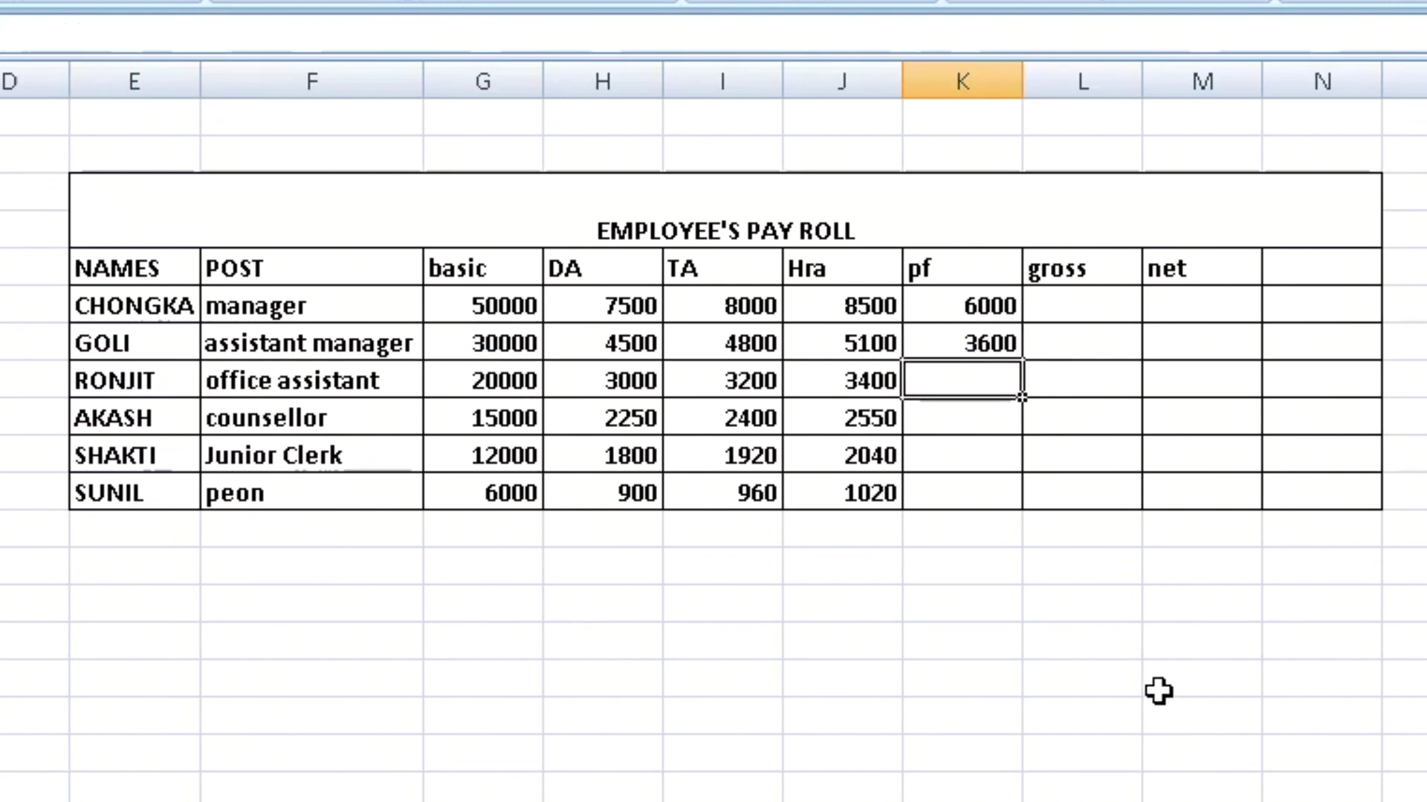
Add 12%-of-basic pf formulas for the office assistant (2400) and the counsellor.
type("=12%*")
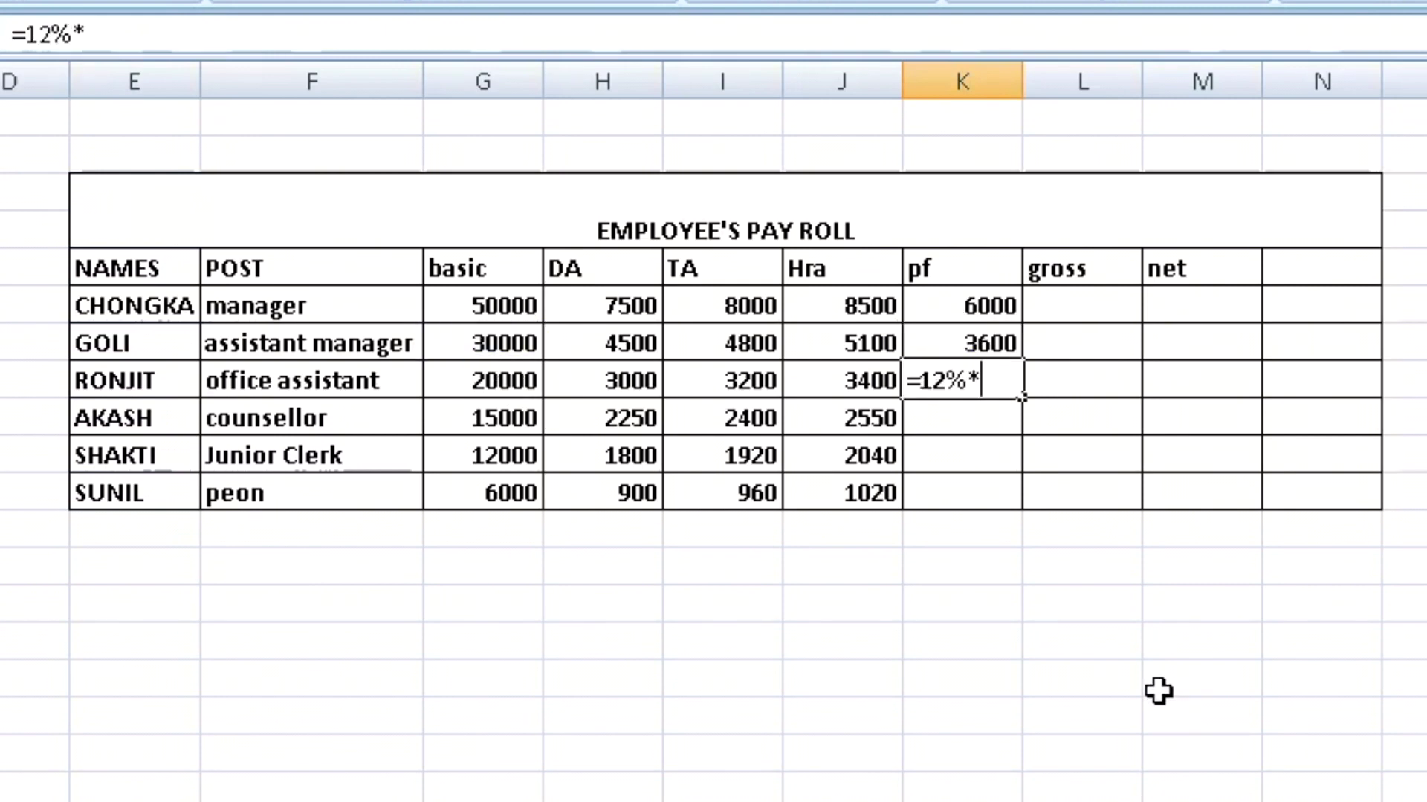
left_click(513, 380)
key("Return")
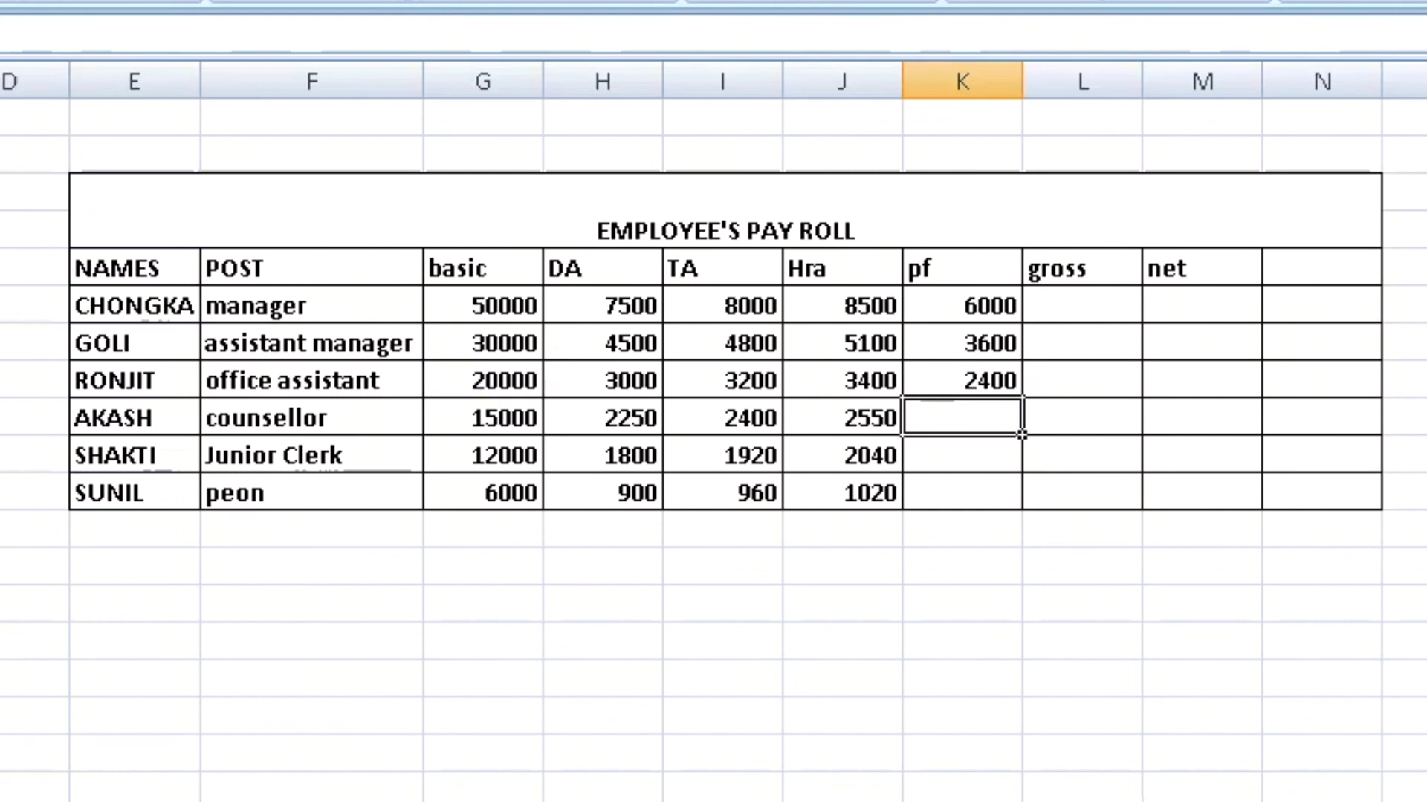
type("=12%*")
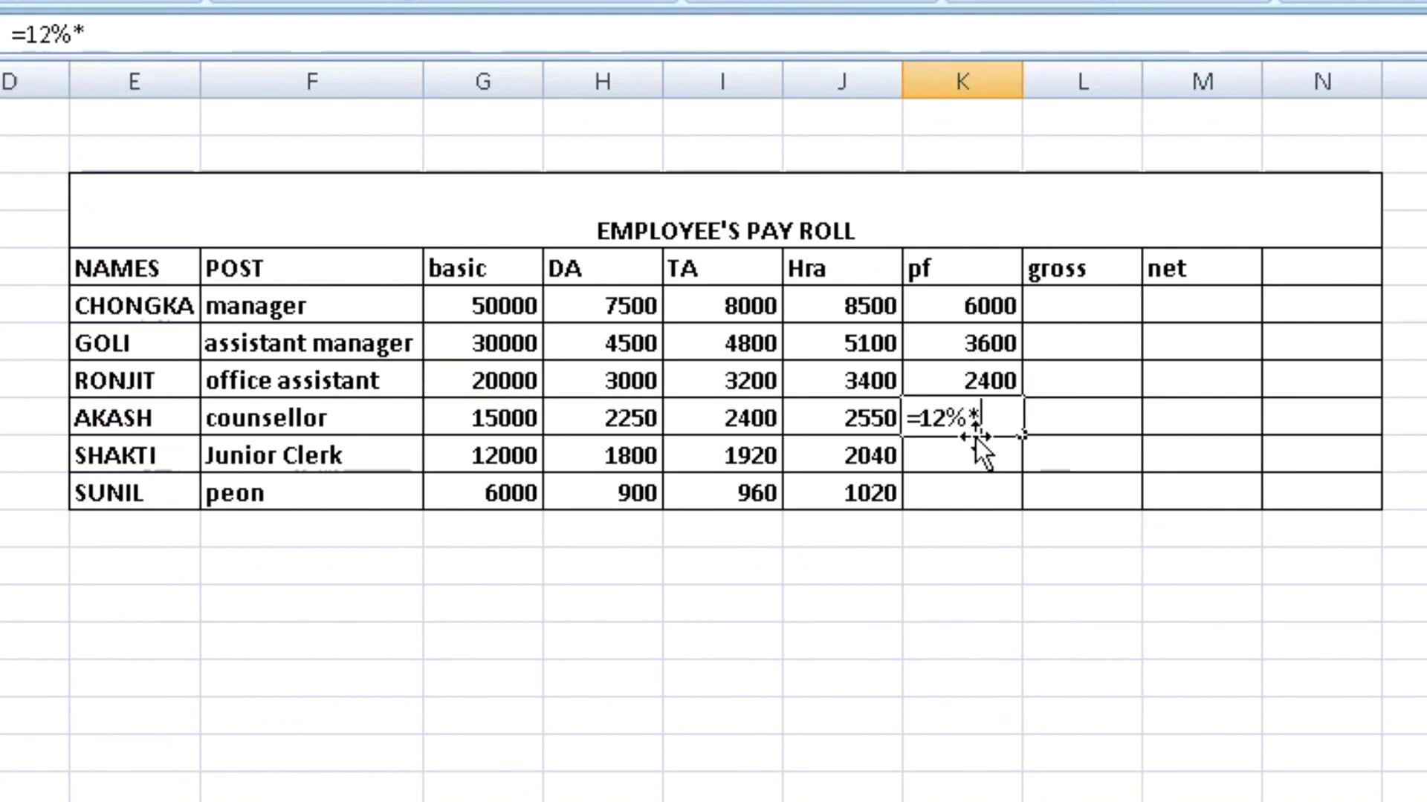
left_click(452, 405)
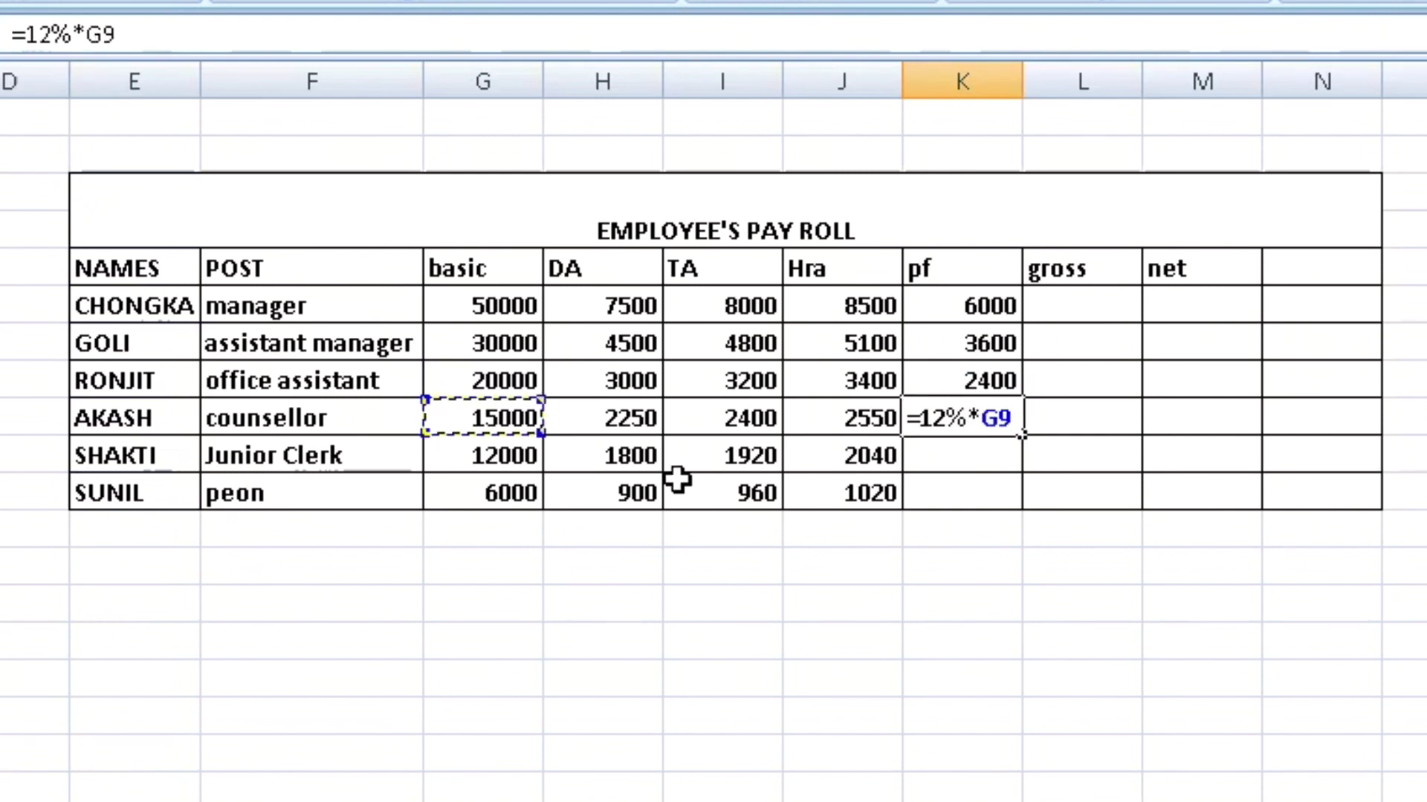
key("Return")
Correct the mistyped =12%8 entry and finish pf for the Junior Clerk and peon, ending at 720.
type("=12%8")
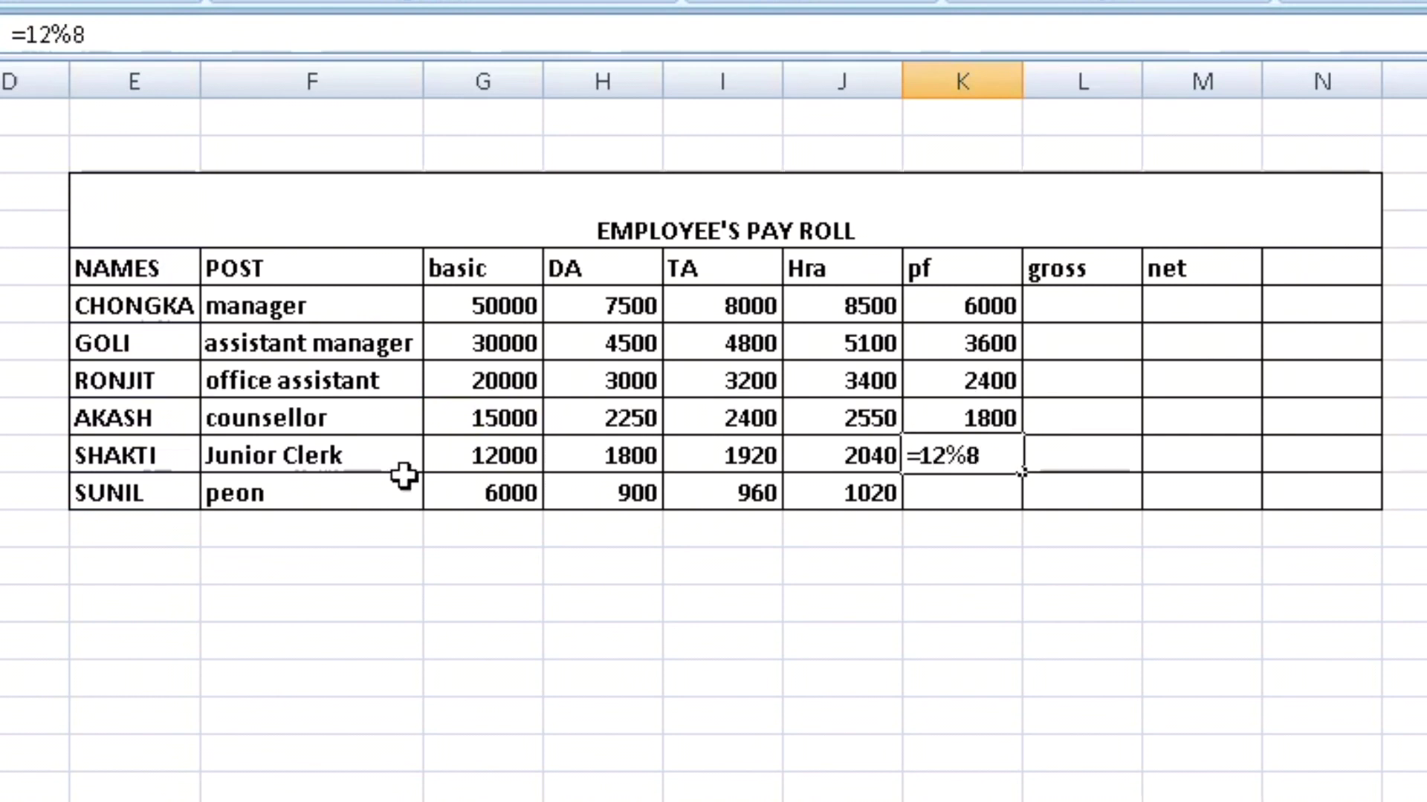
key("Return")
left_click(721, 571)
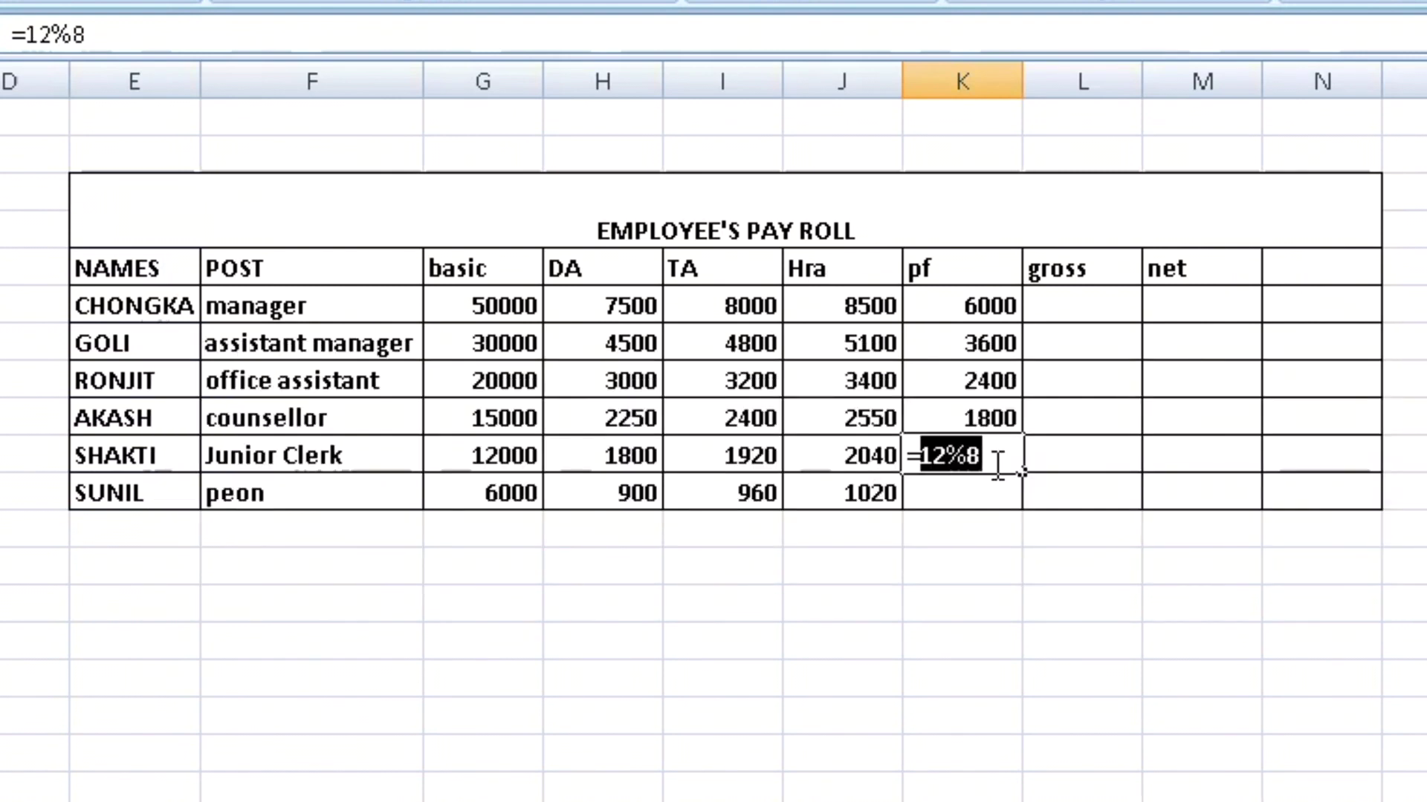
key("BackSpace")
type("12%*")
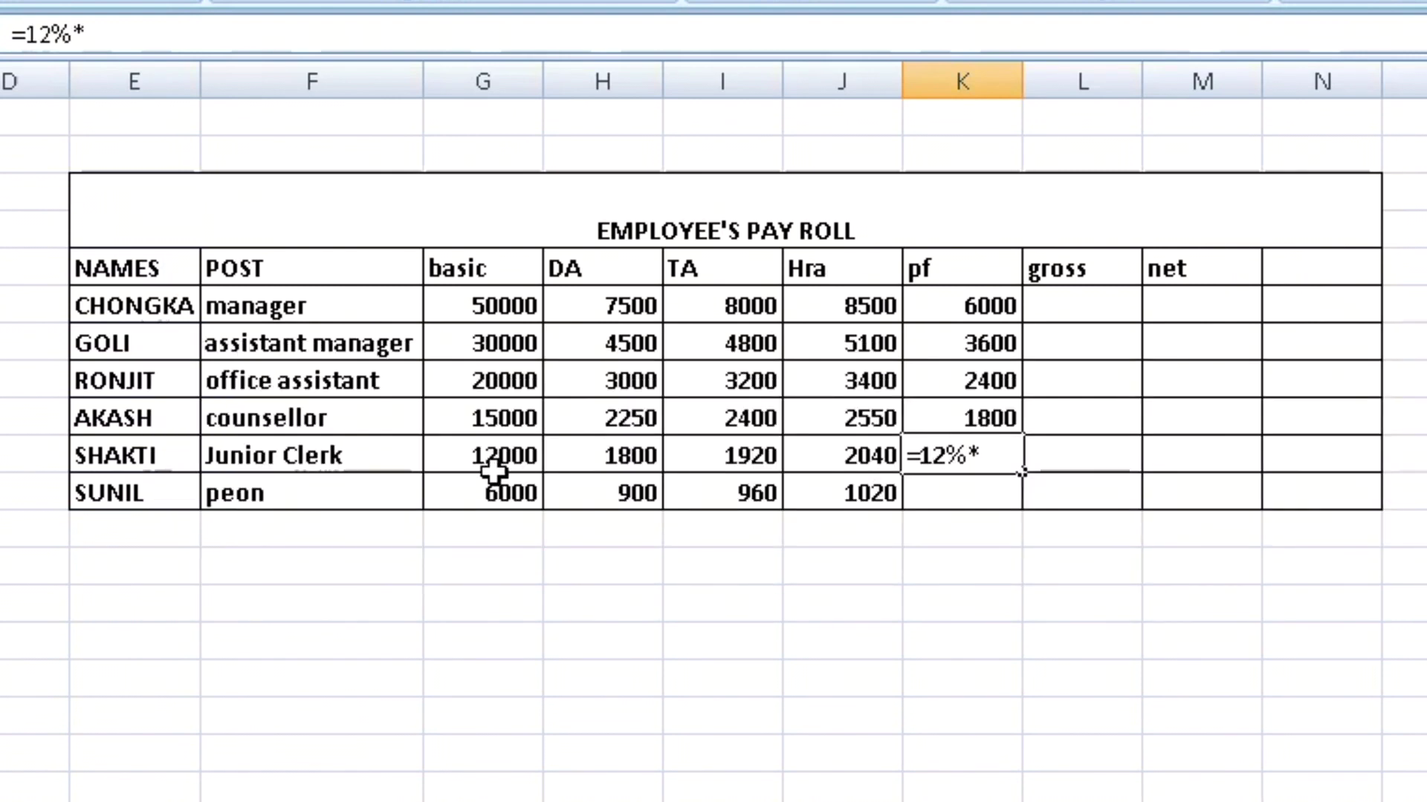
left_click(494, 457)
key("Return")
type("=12")
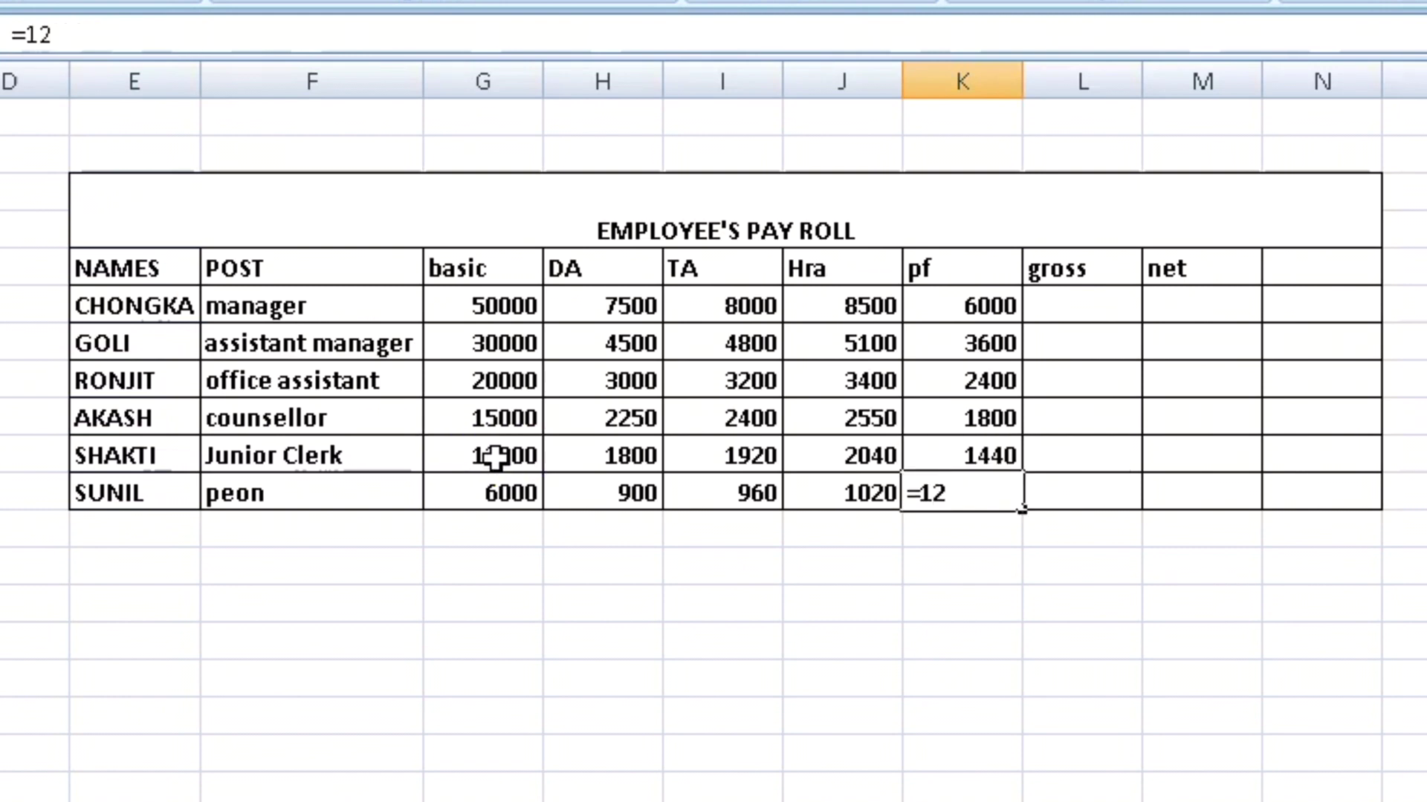
type("%*")
left_click(508, 493)
key("Return")
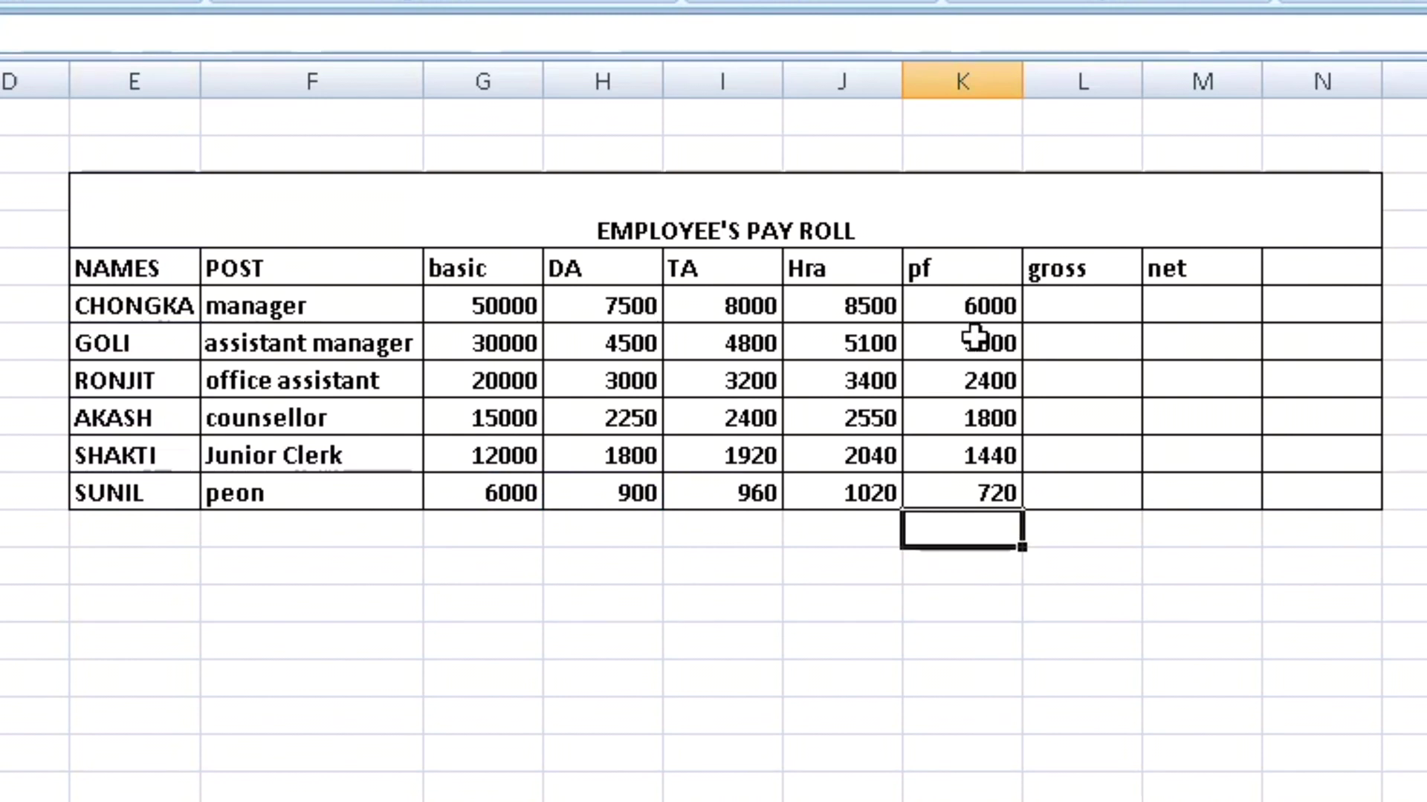
double_click(1098, 310)
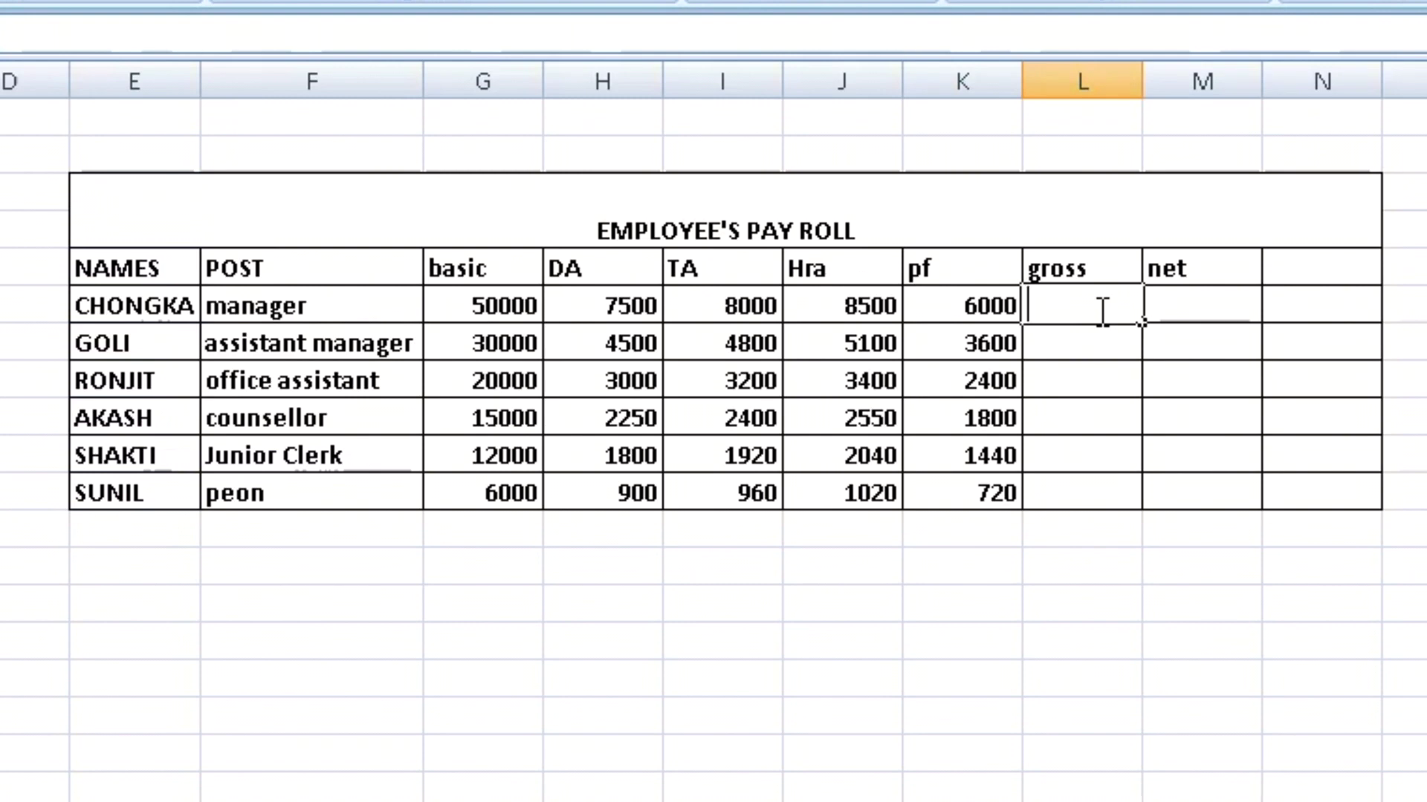
Enter the manager's gross as basic plus DA, TA and Hra, giving 74000.
type("=")
left_click(495, 307)
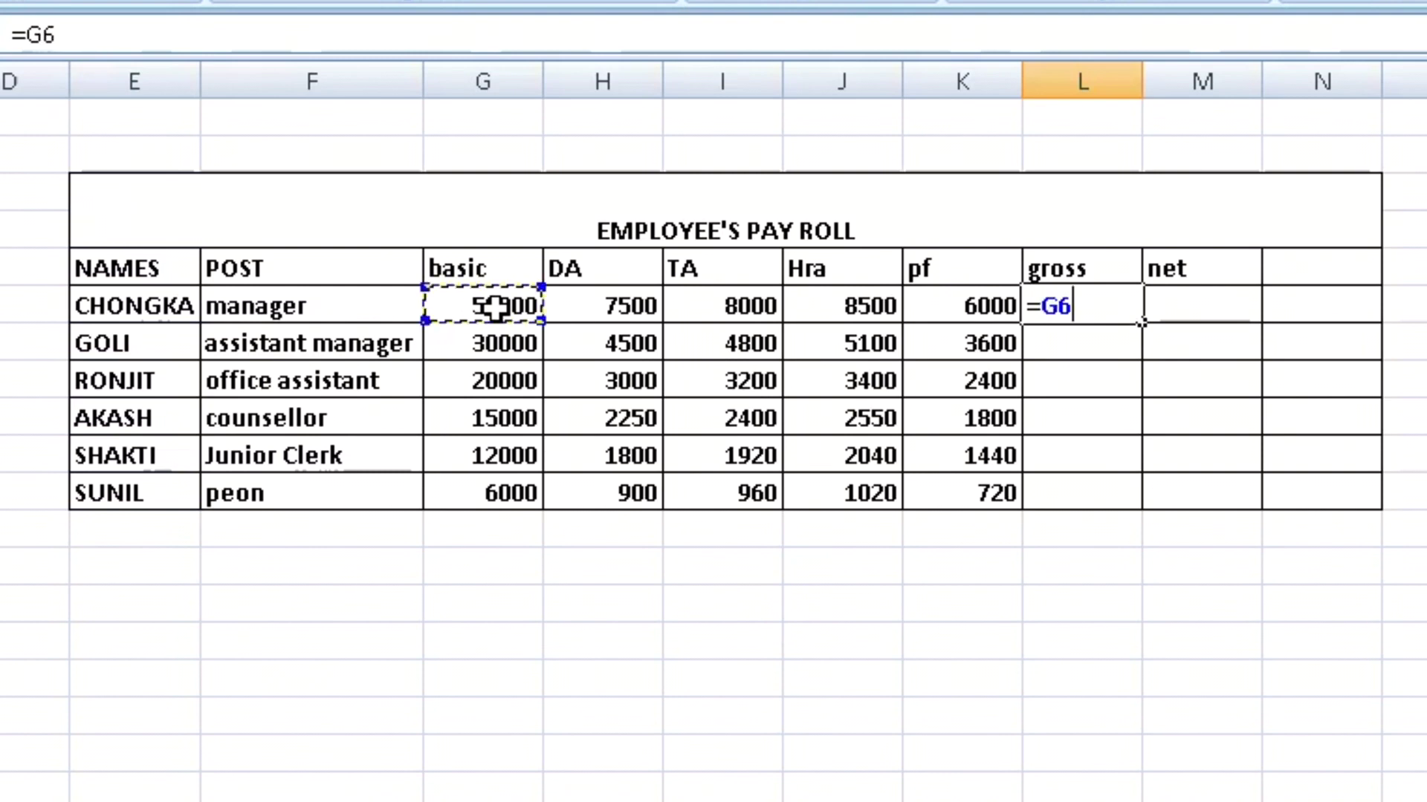
type("+")
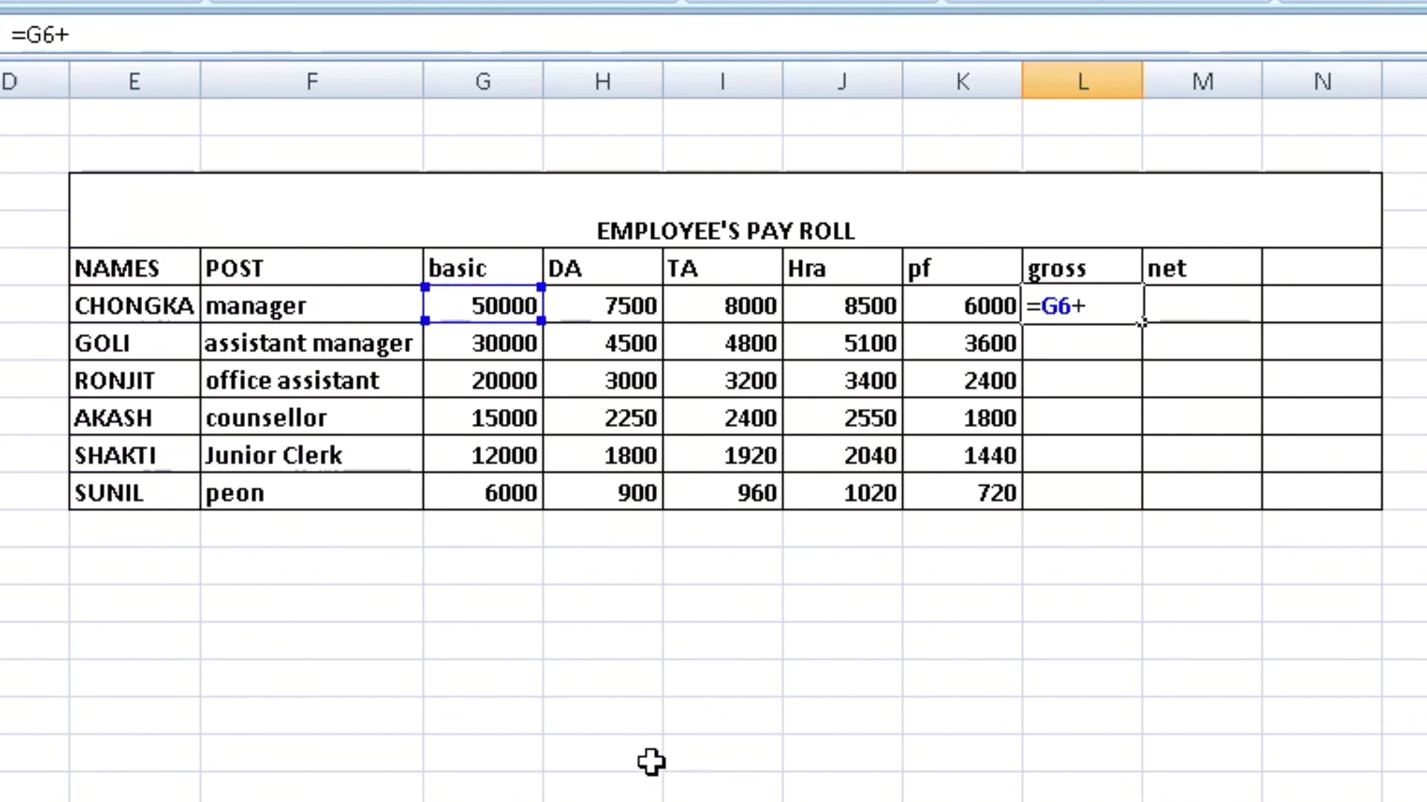
left_click(603, 307)
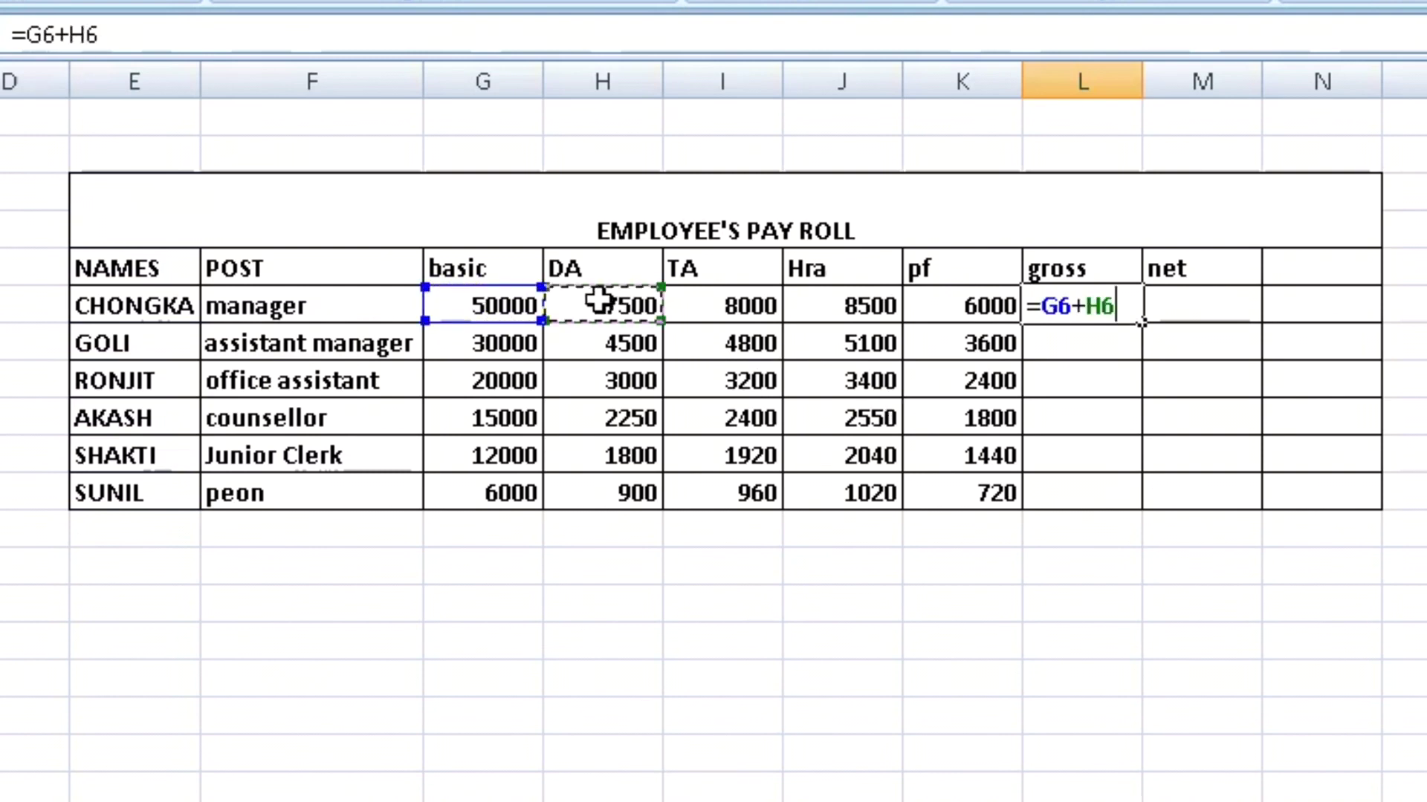
type("+")
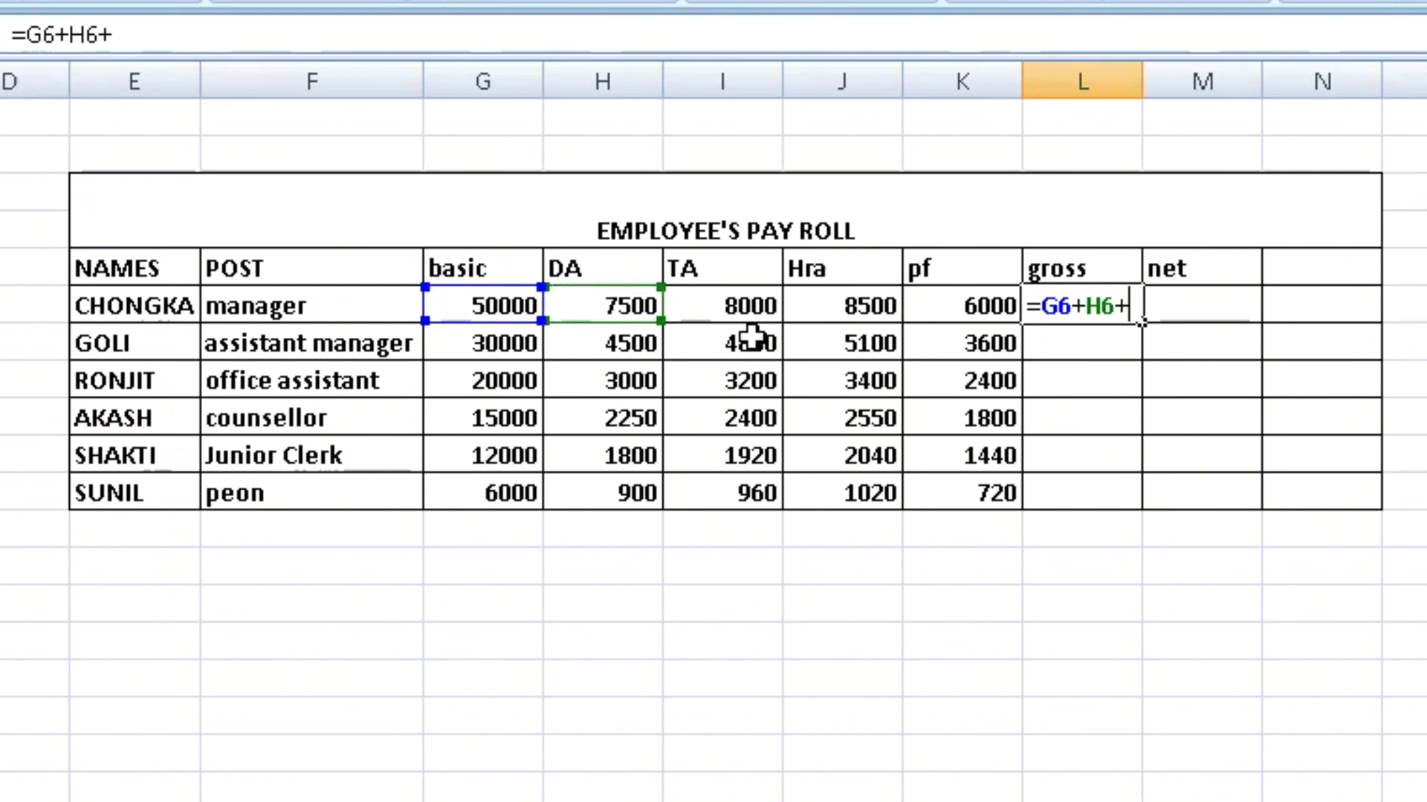
left_click(750, 305)
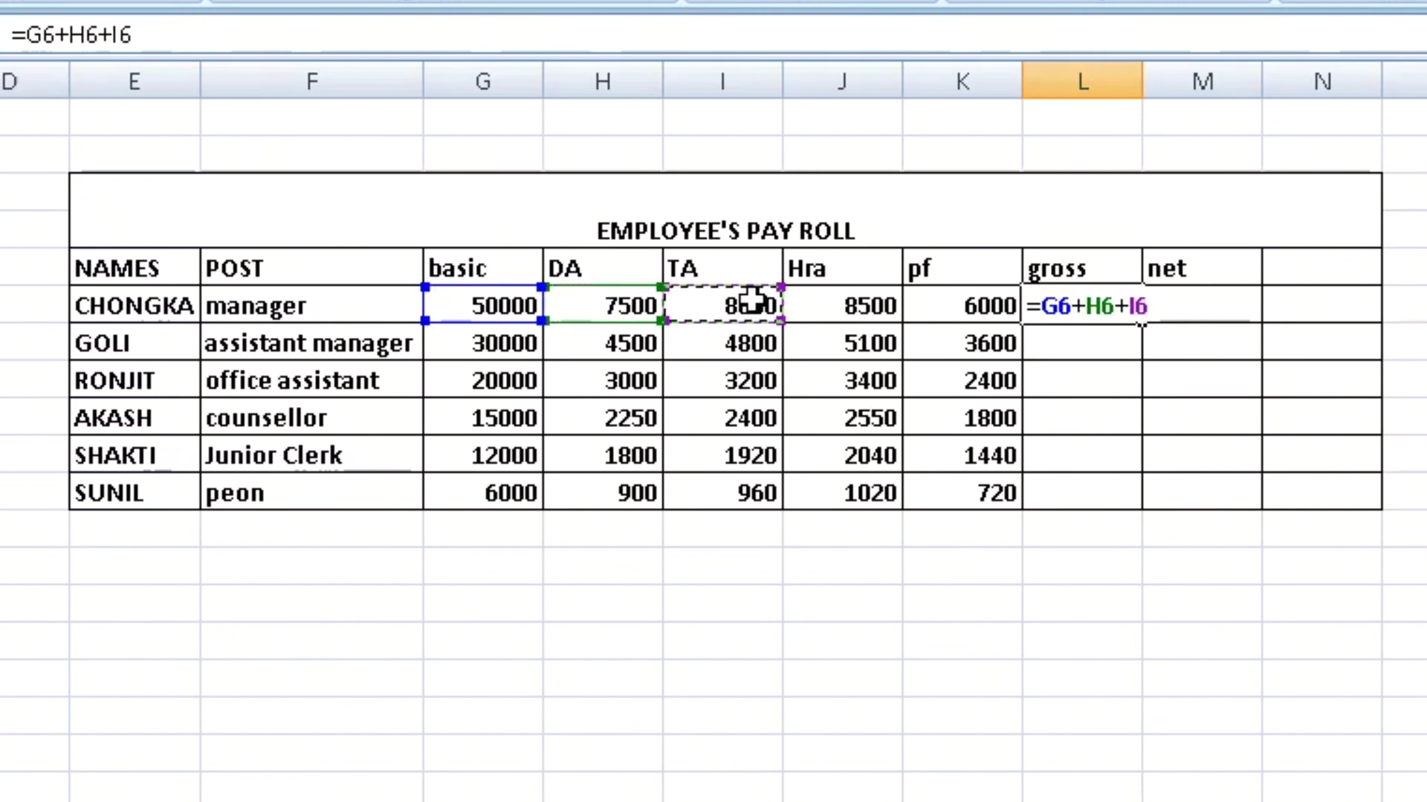
type("+")
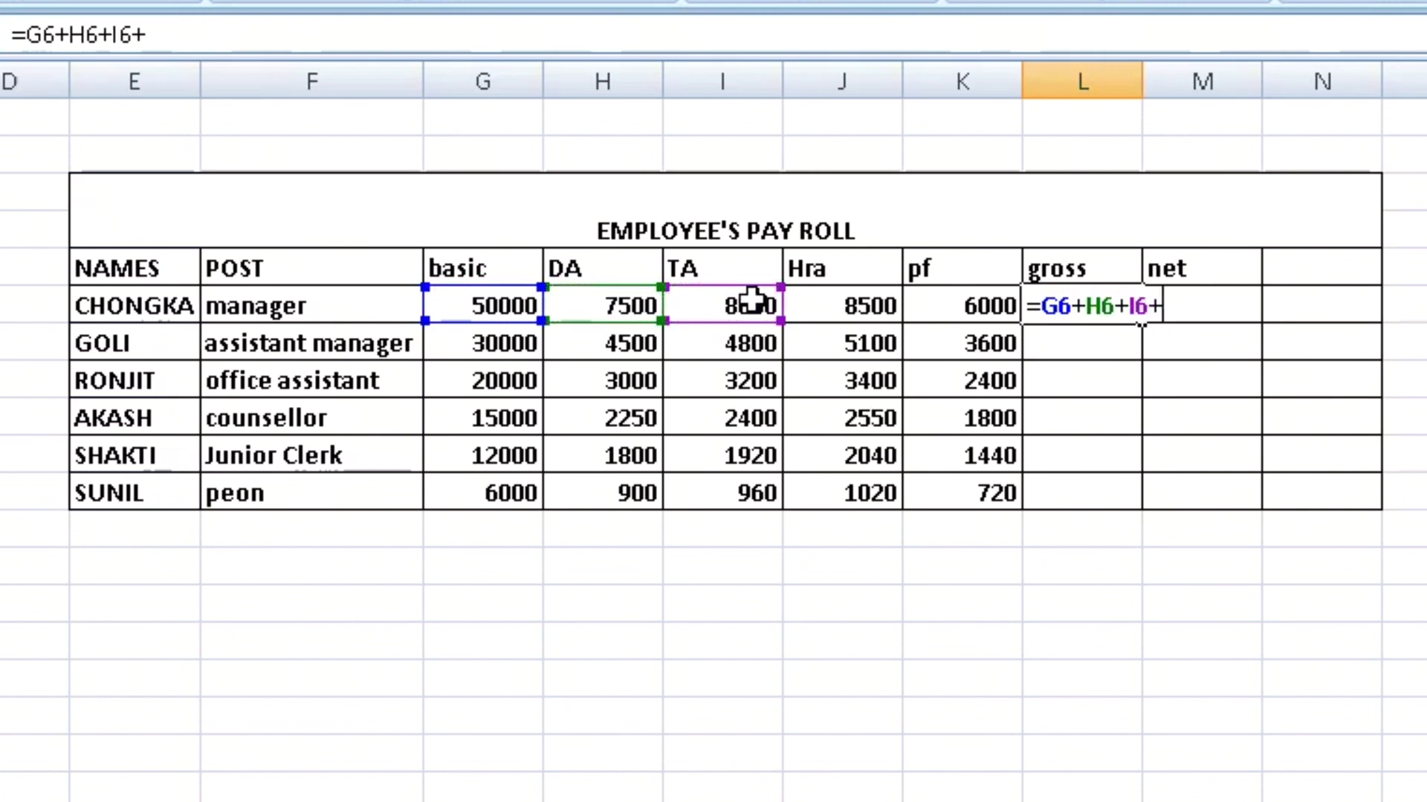
left_click(850, 315)
type("+")
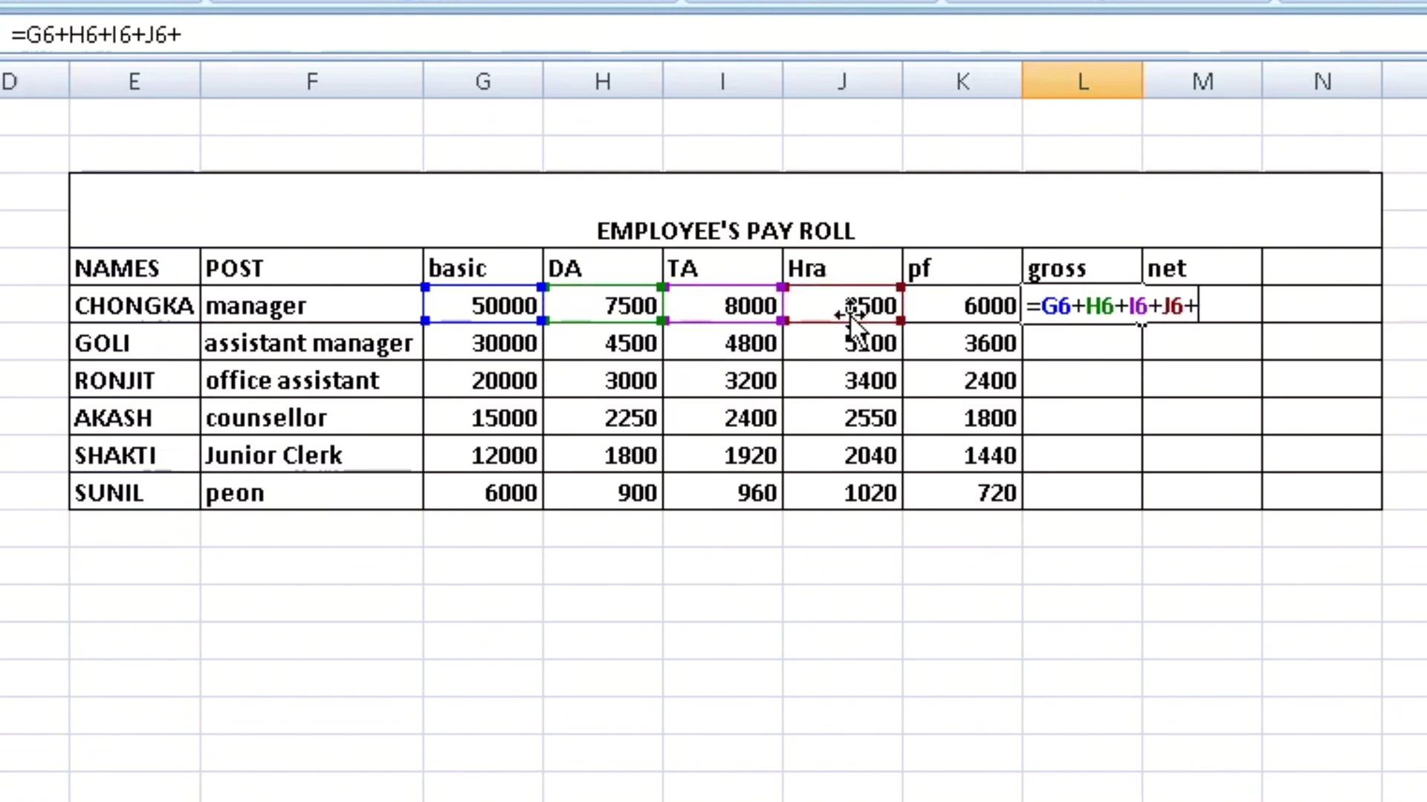
key("BackSpace")
key("Return")
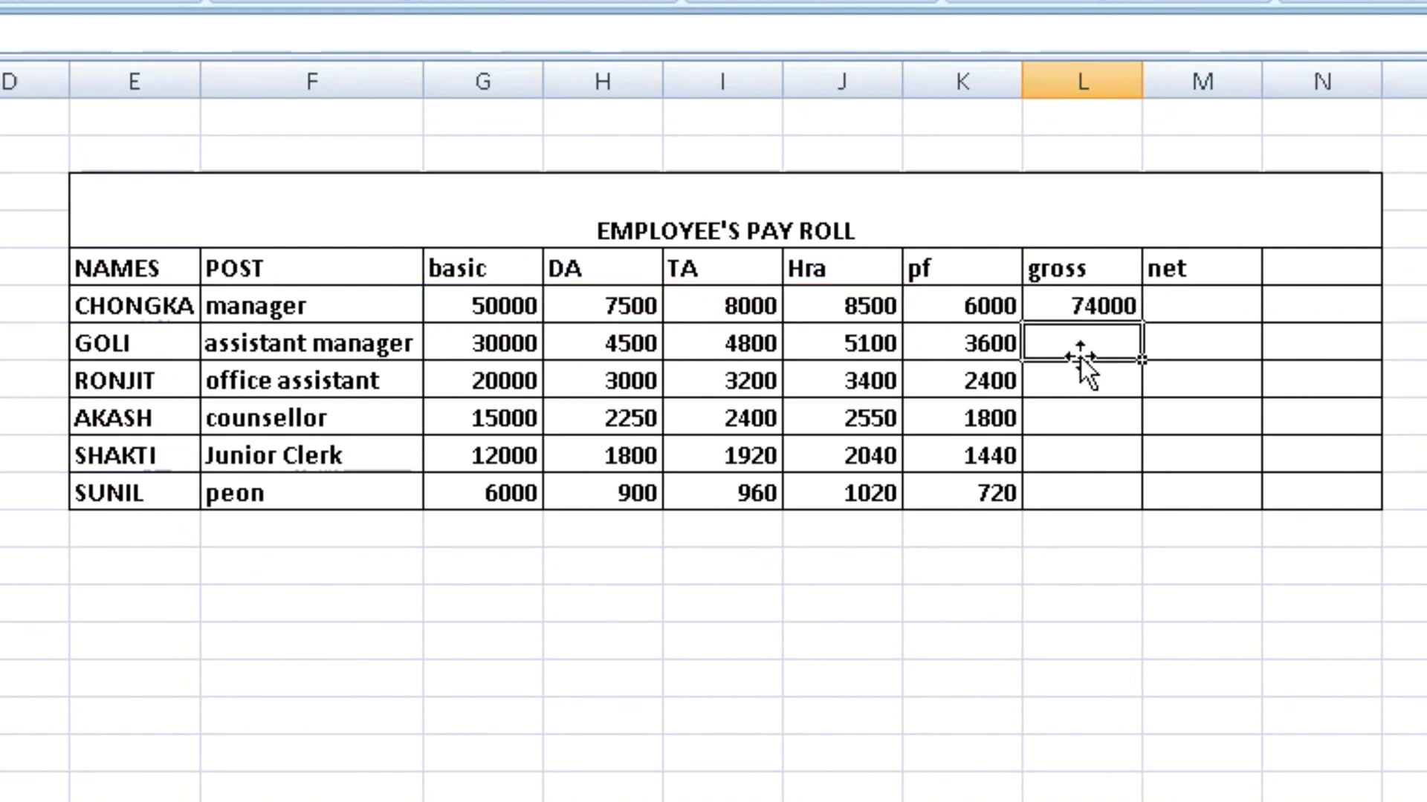
Sum basic, DA, TA and Hra for the assistant manager's gross of 44400.
type("=")
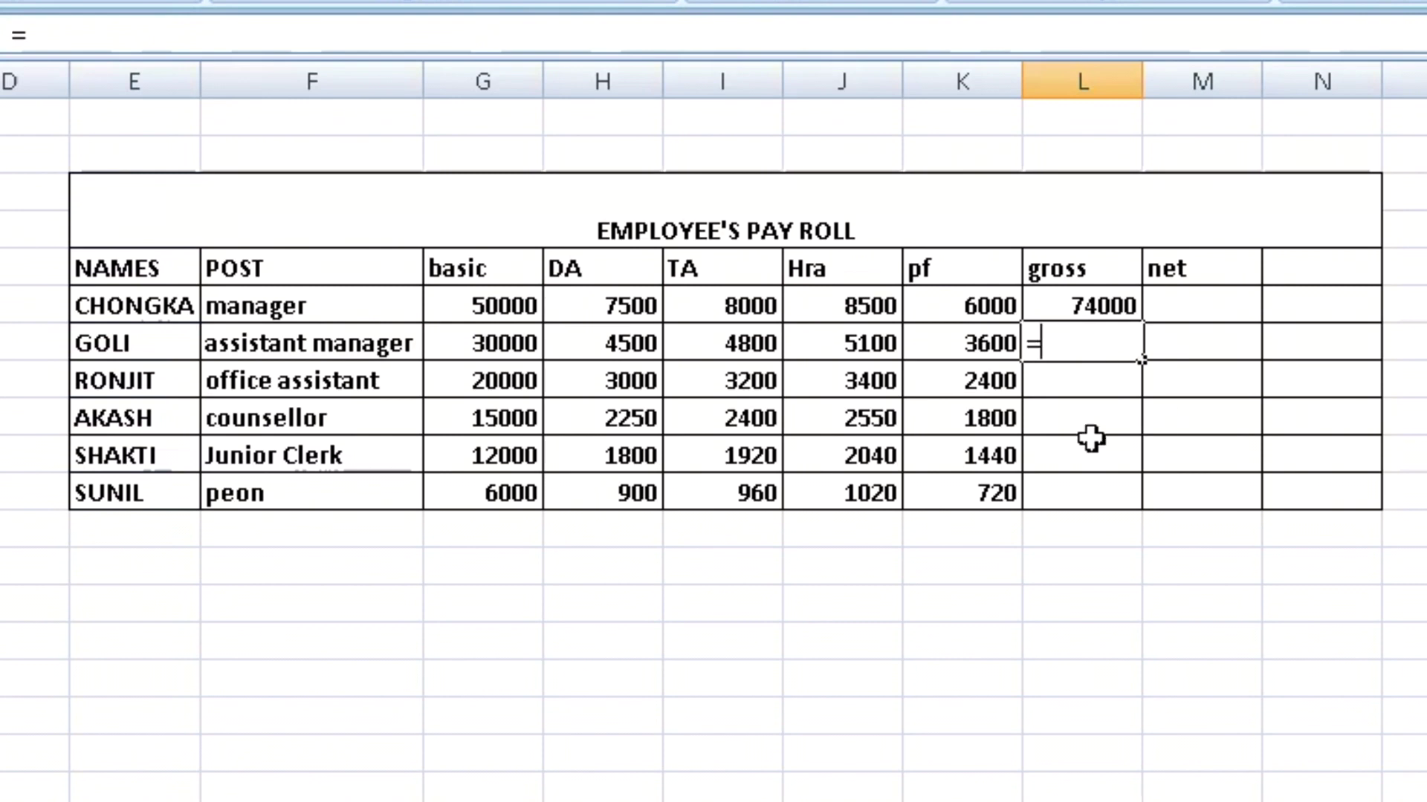
left_click(494, 343)
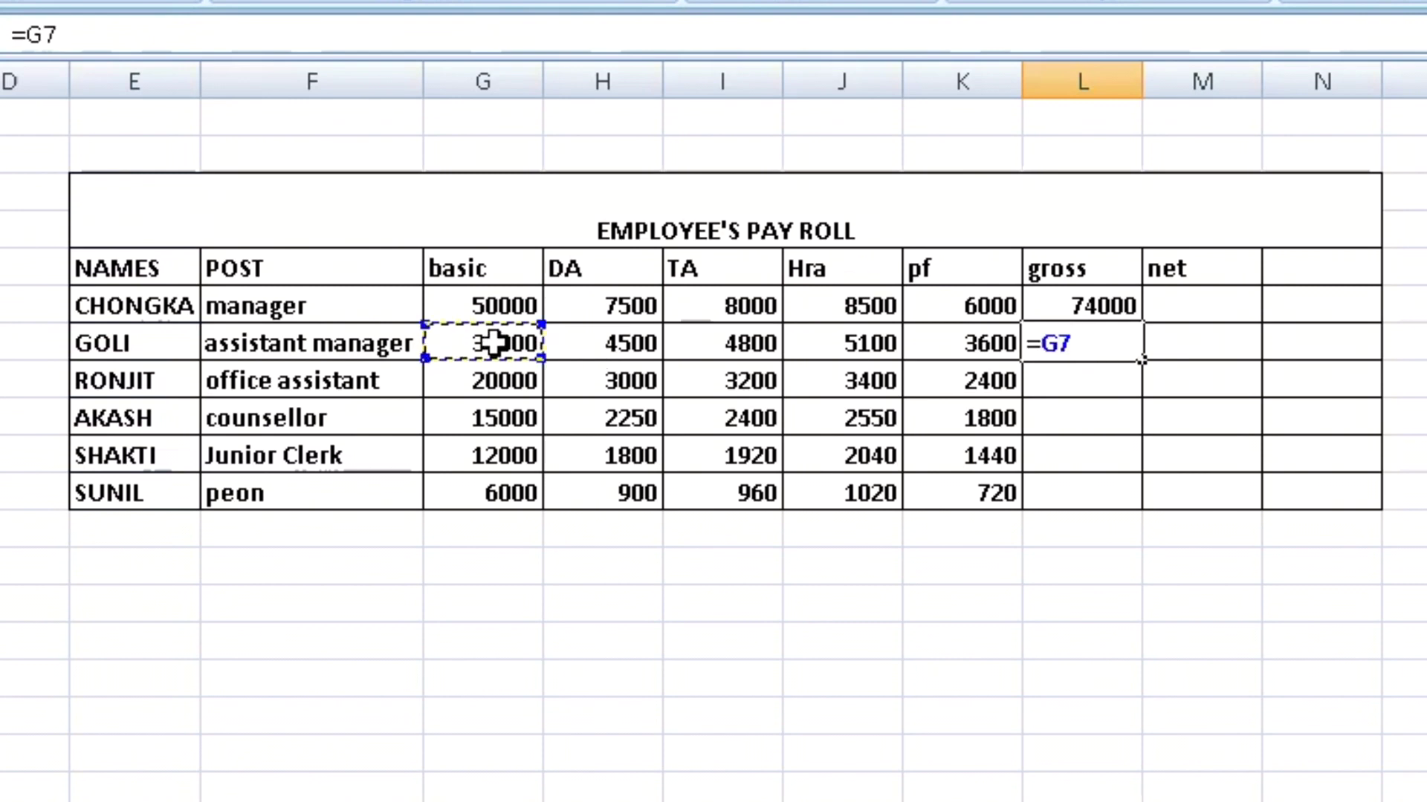
type("+")
left_click(611, 340)
type("+")
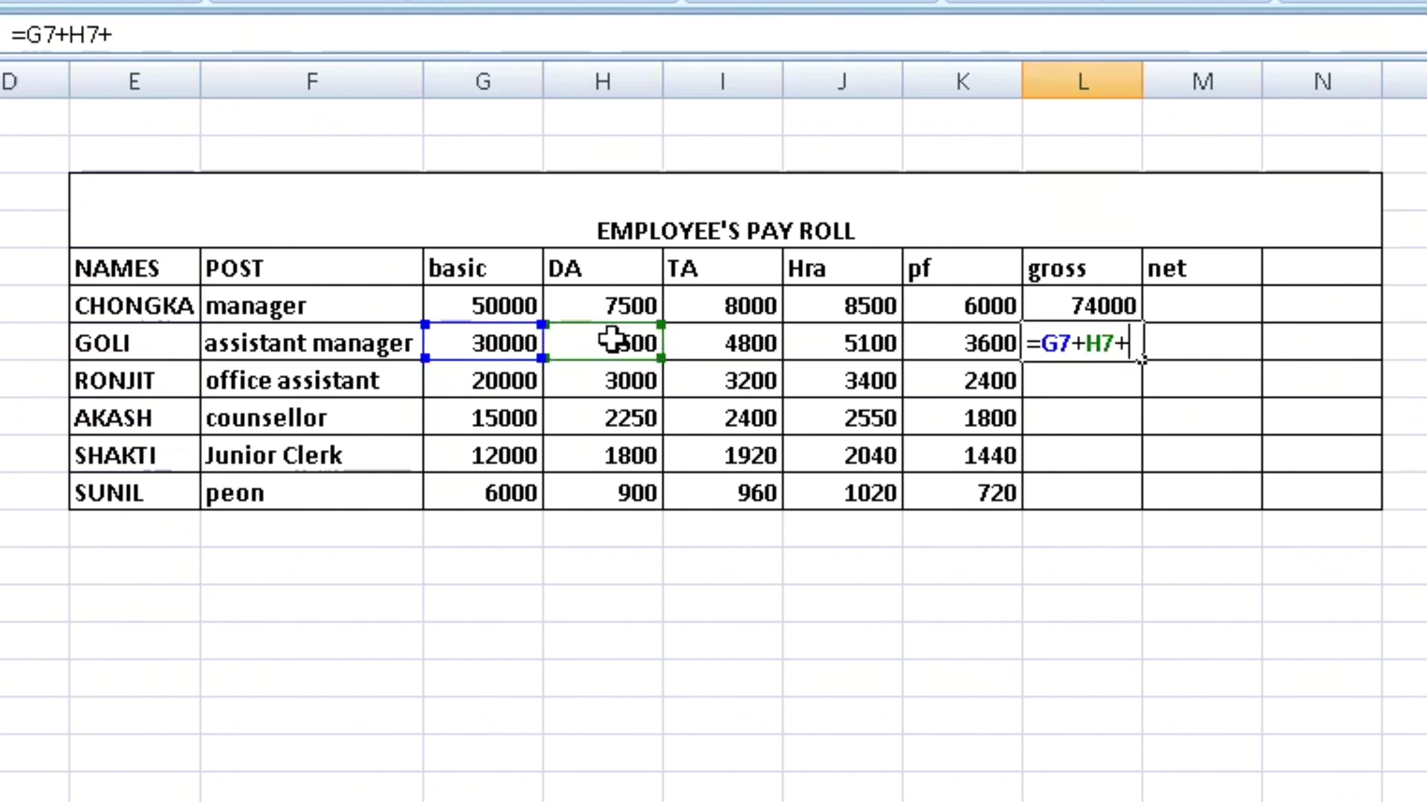
left_click(768, 341)
type("+")
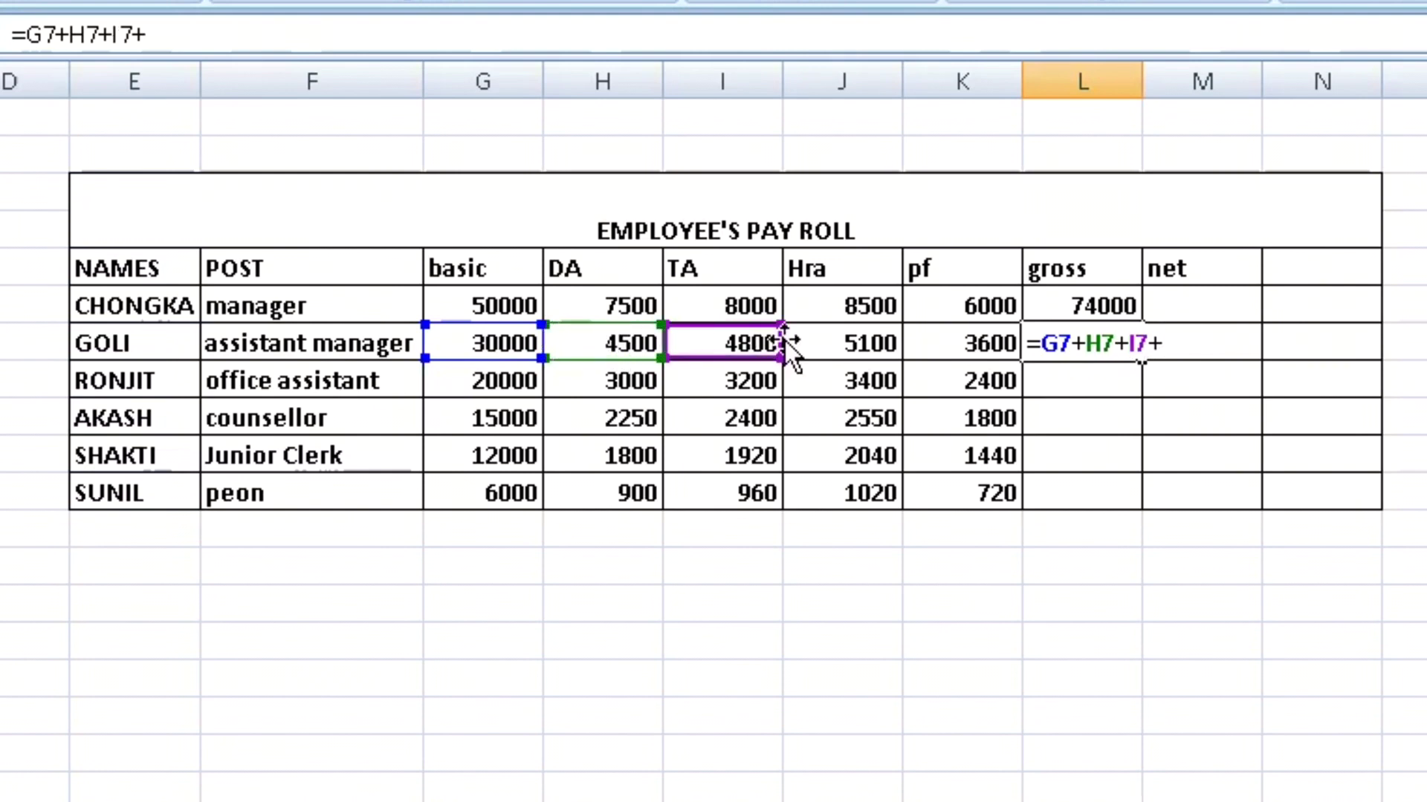
left_click(880, 349)
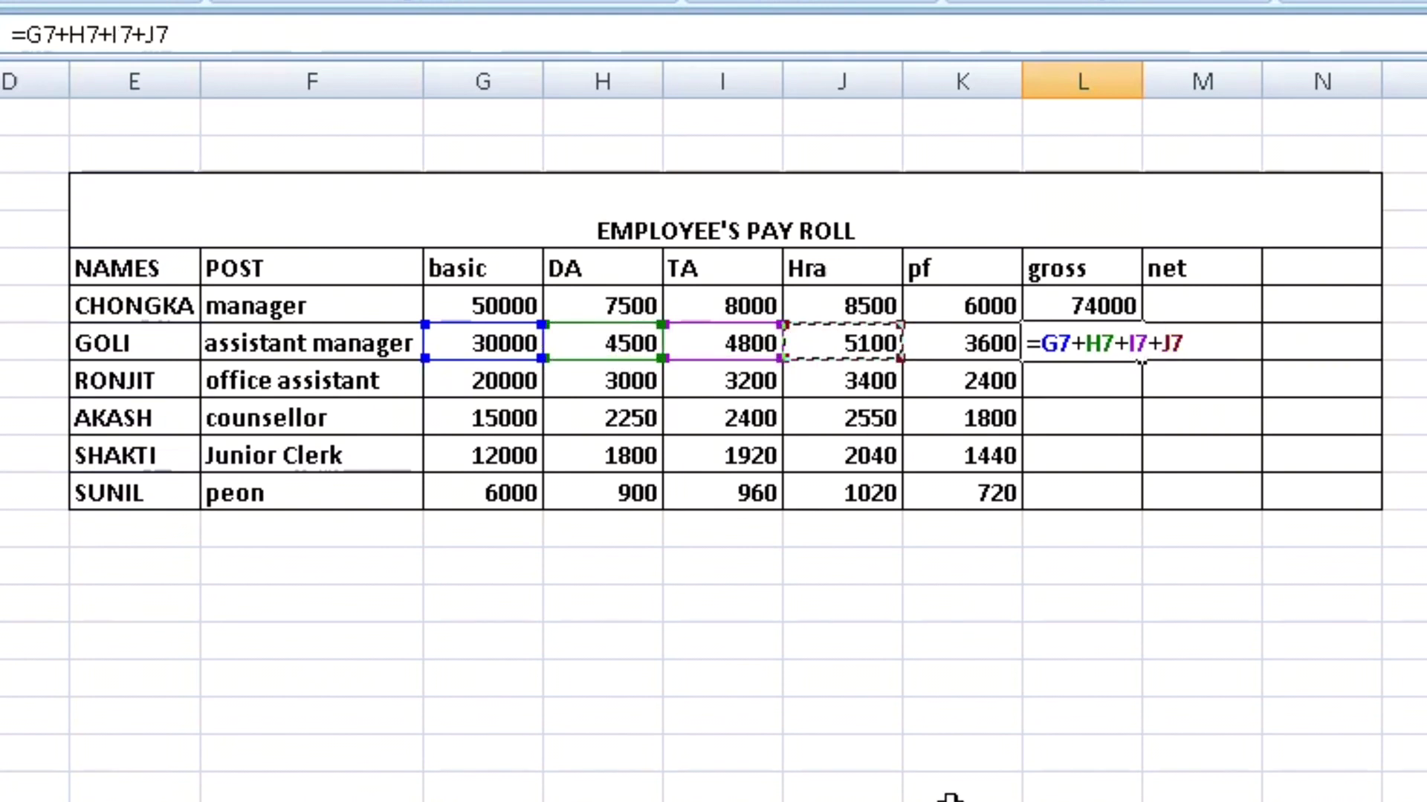
key("Return")
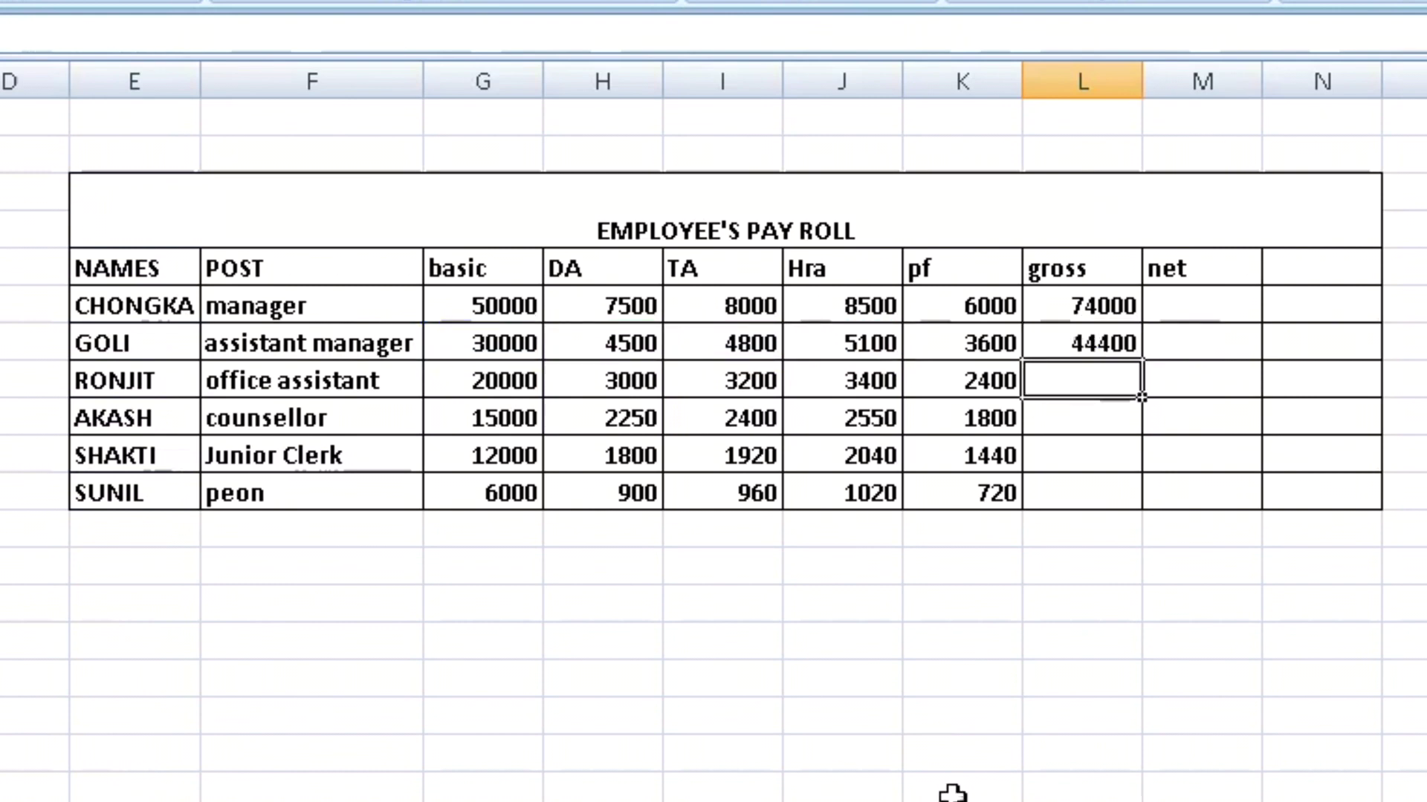
Add up the office assistant's gross from the four pay columns, giving 29600.
type("=")
left_click(503, 379)
type("+")
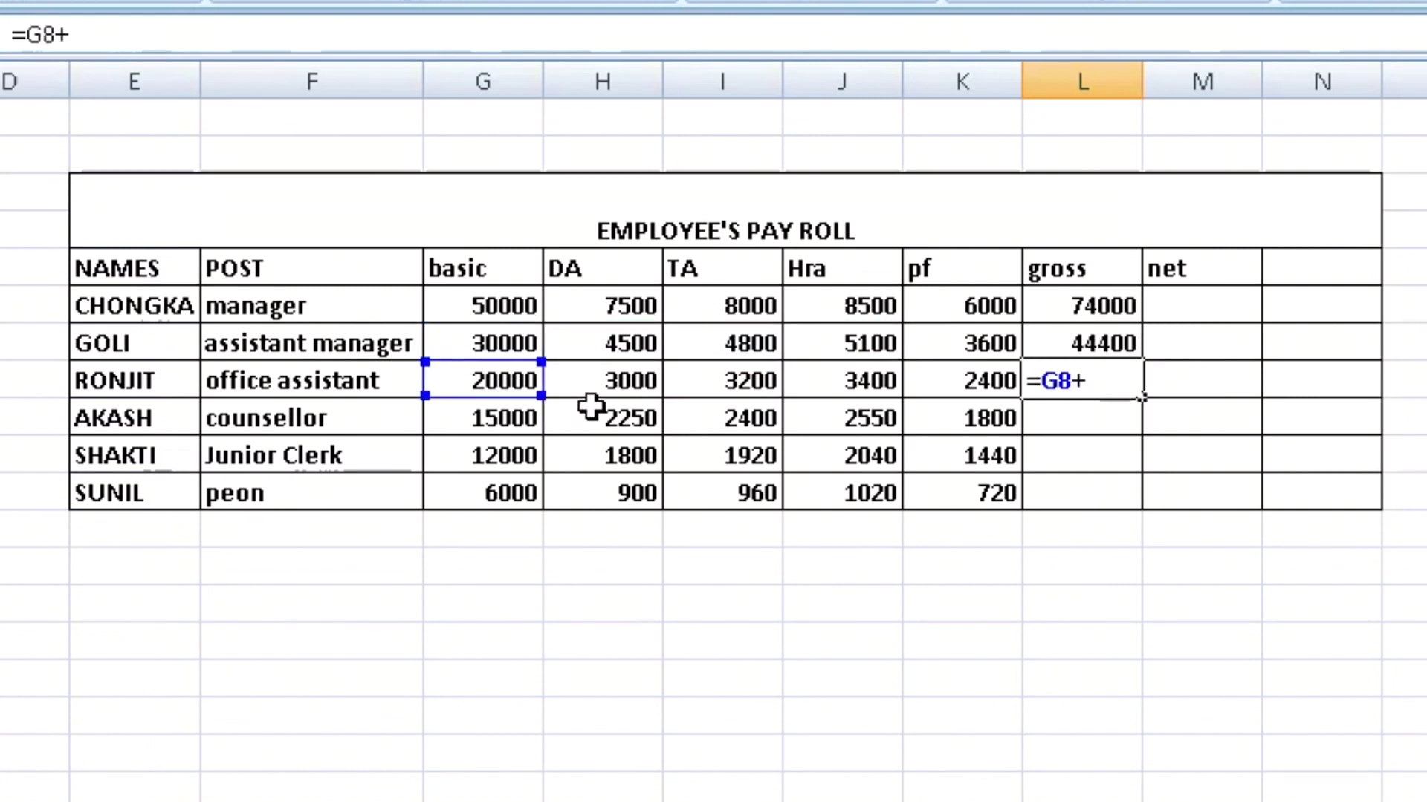
left_click(605, 381)
type("+")
left_click(713, 379)
type("+")
left_click(838, 379)
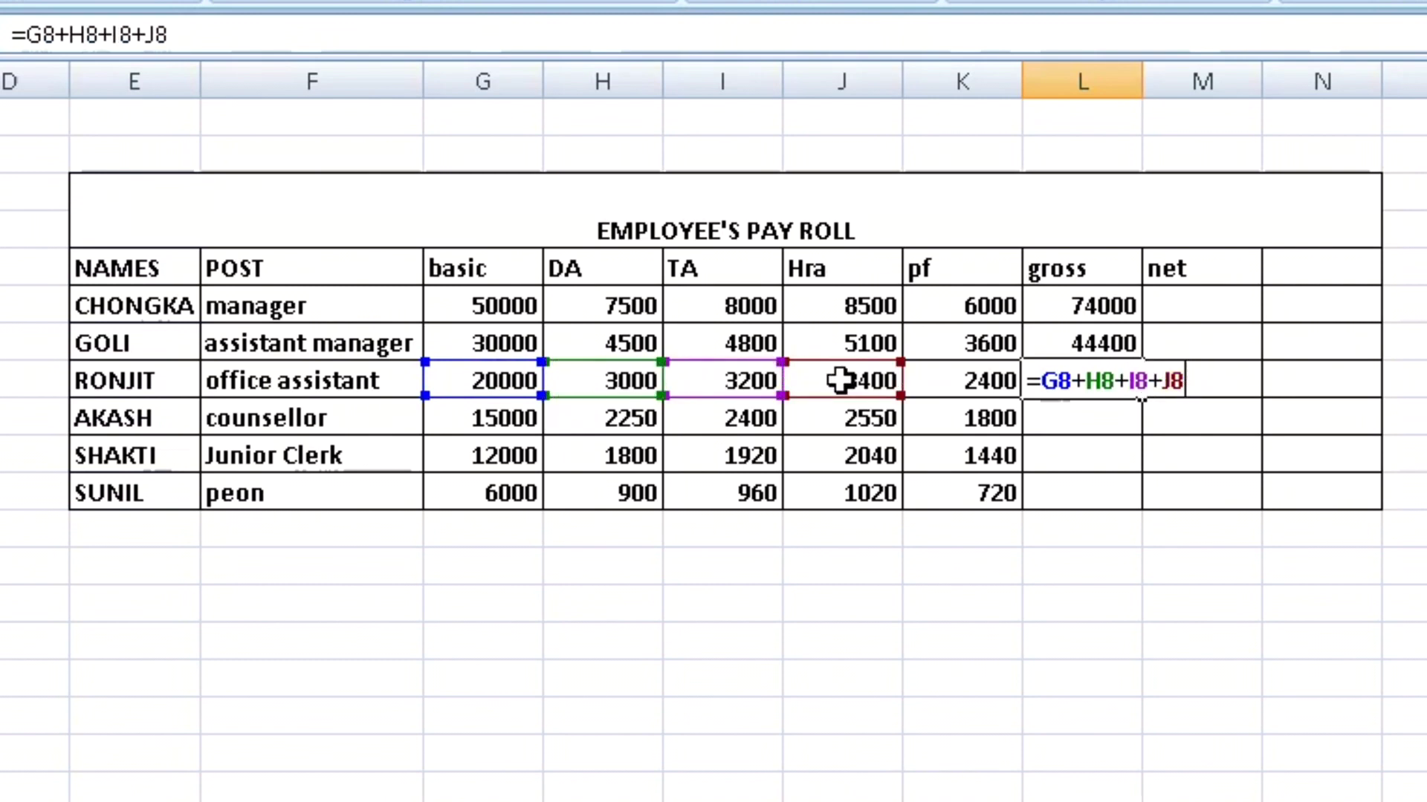
key("Return")
Compute the counsellor's gross as basic plus DA, TA and Hra, giving 22200.
double_click(1076, 420)
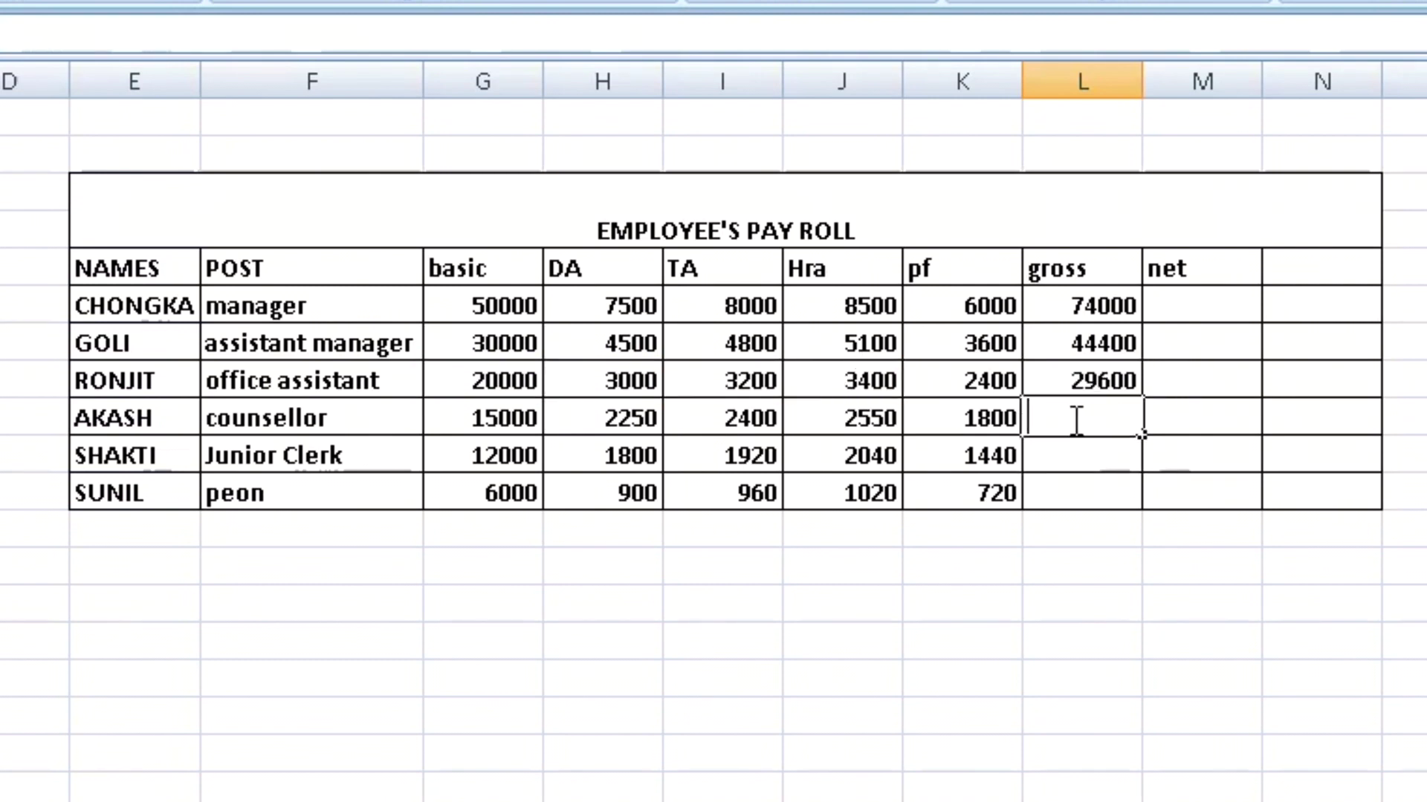
type("=")
left_click(496, 417)
type("+")
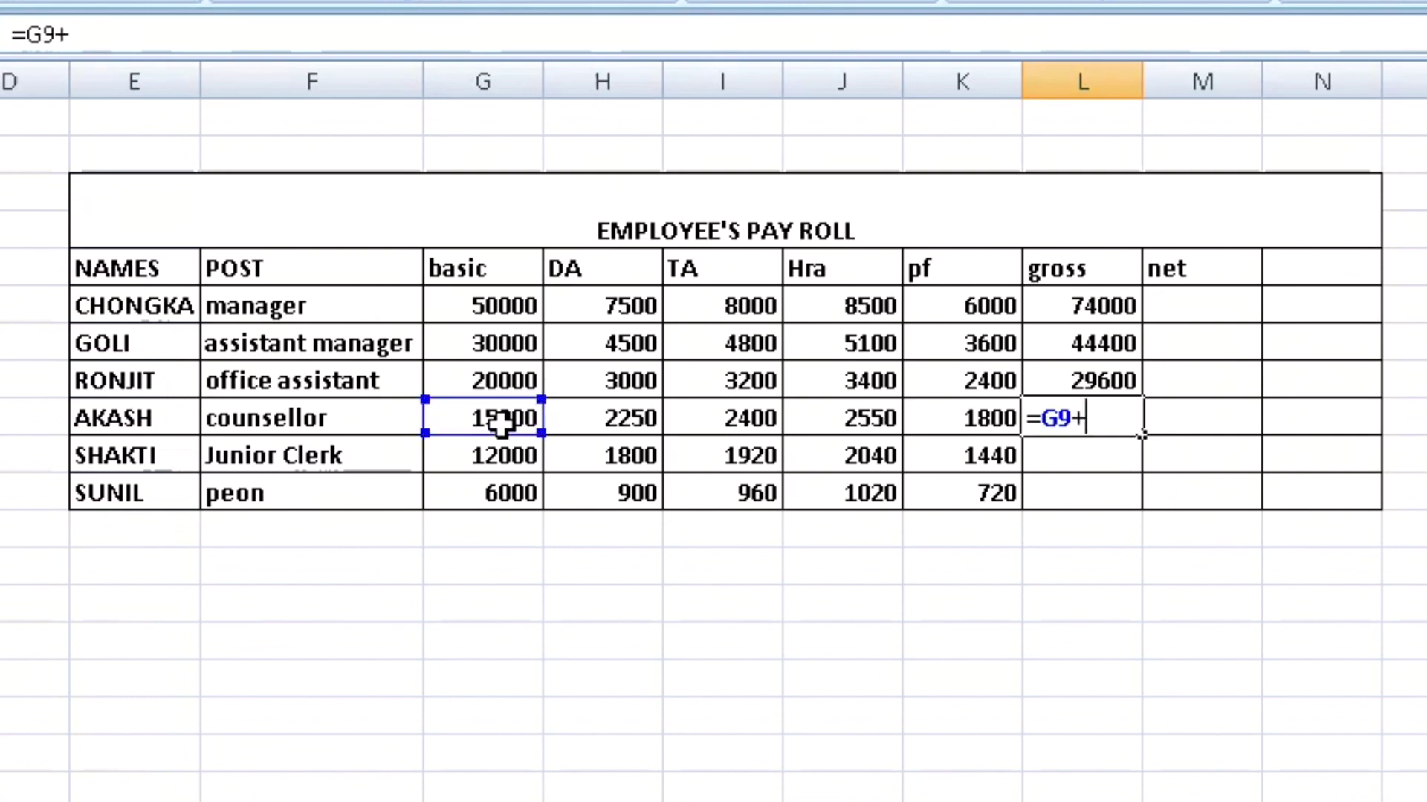
left_click(622, 412)
type("+")
left_click(764, 414)
type("+")
left_click(822, 411)
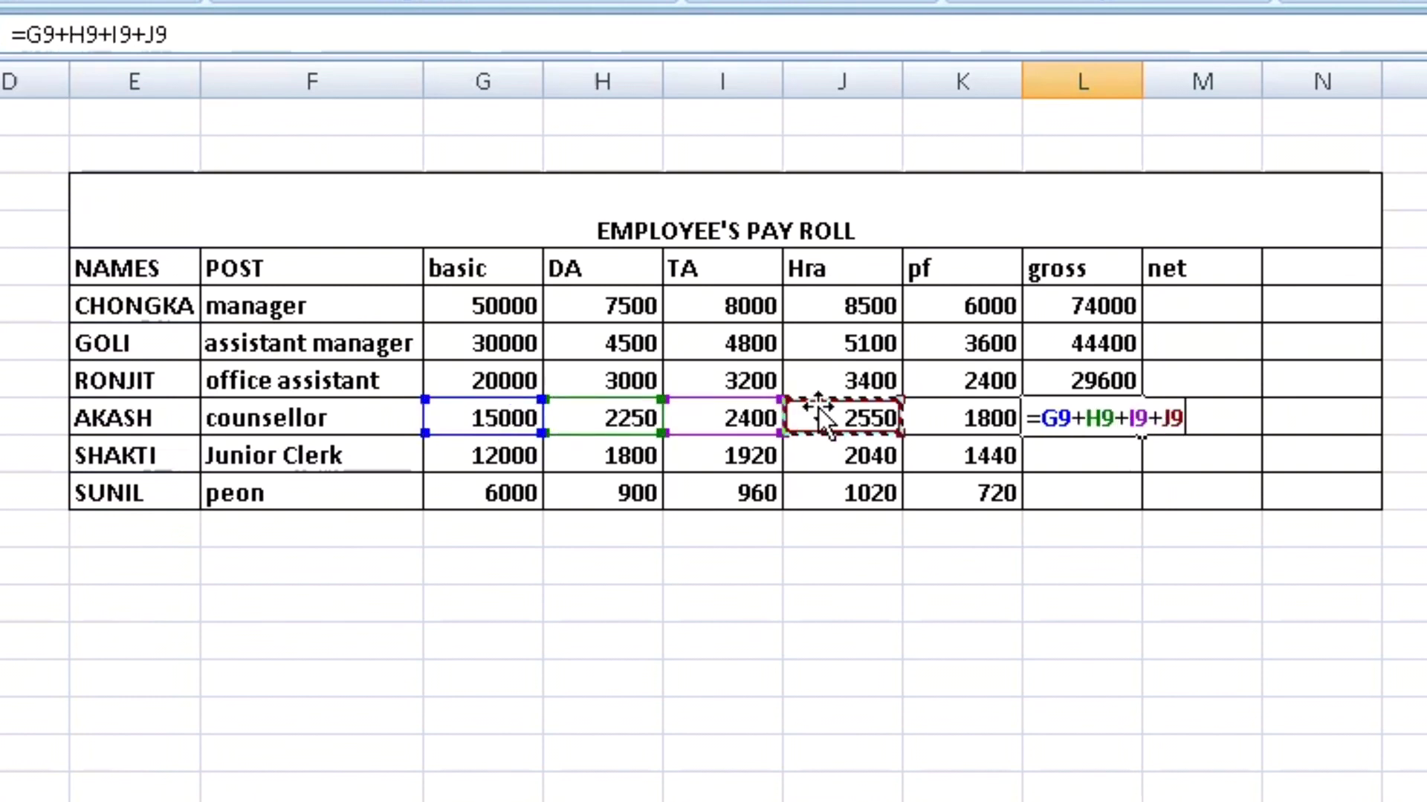
key("Return")
Total the Junior Clerk's gross from basic, DA, TA and Hra, giving 17760.
type("=")
left_click(471, 455)
type("+")
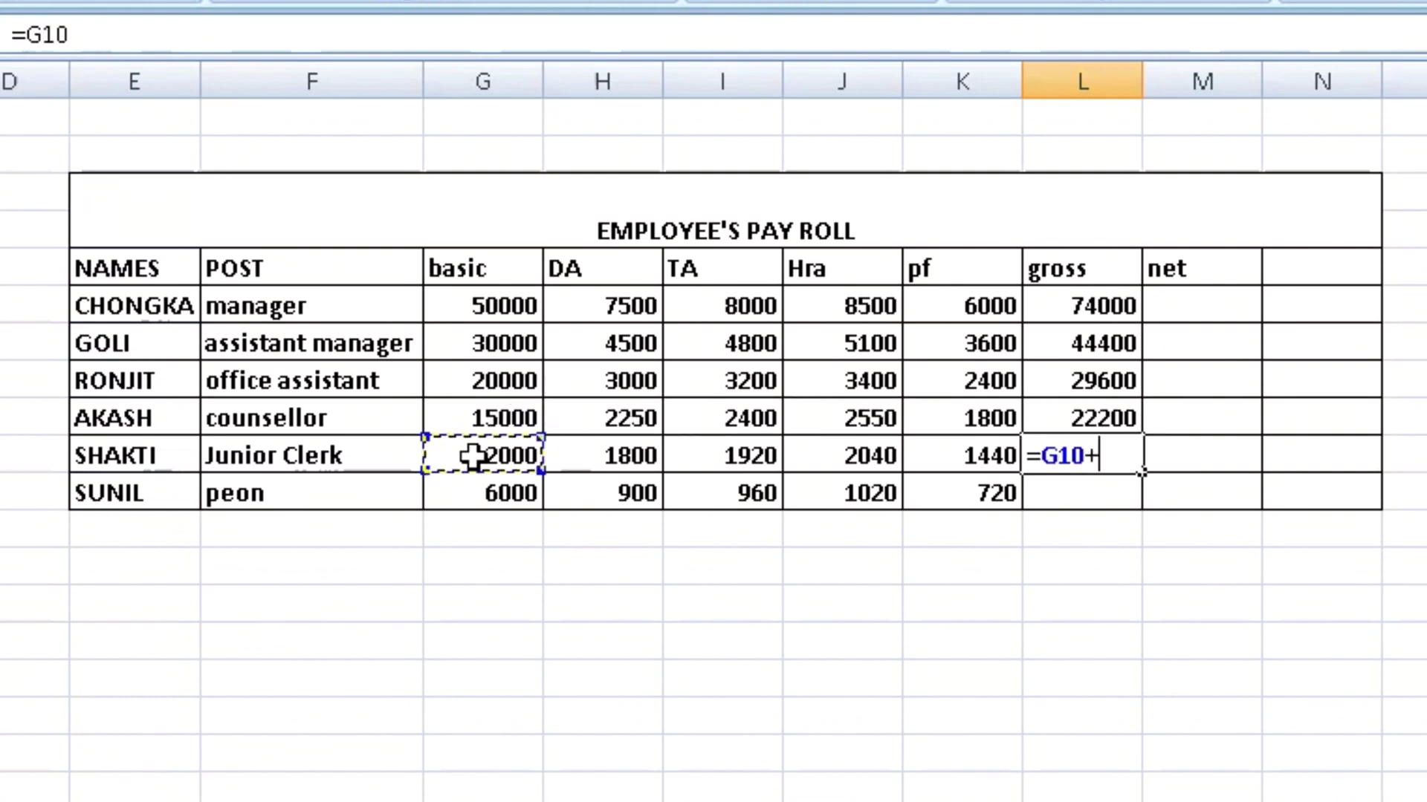
left_click(624, 460)
type("+")
left_click(773, 452)
type("+")
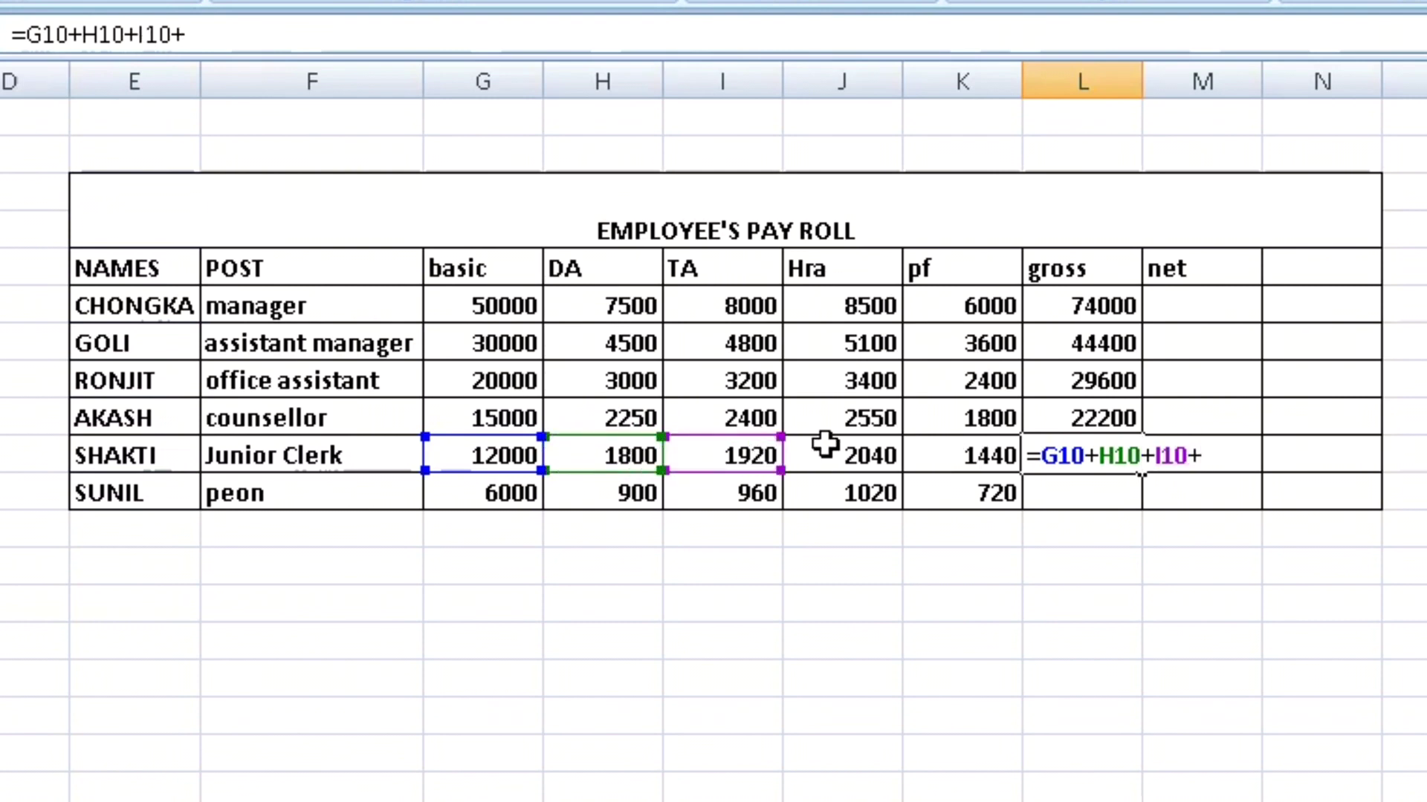
left_click(826, 451)
key("Return")
Build the peon's gross in L11 as =G11+H11+I11, mistakenly typing = before J11.
type("=")
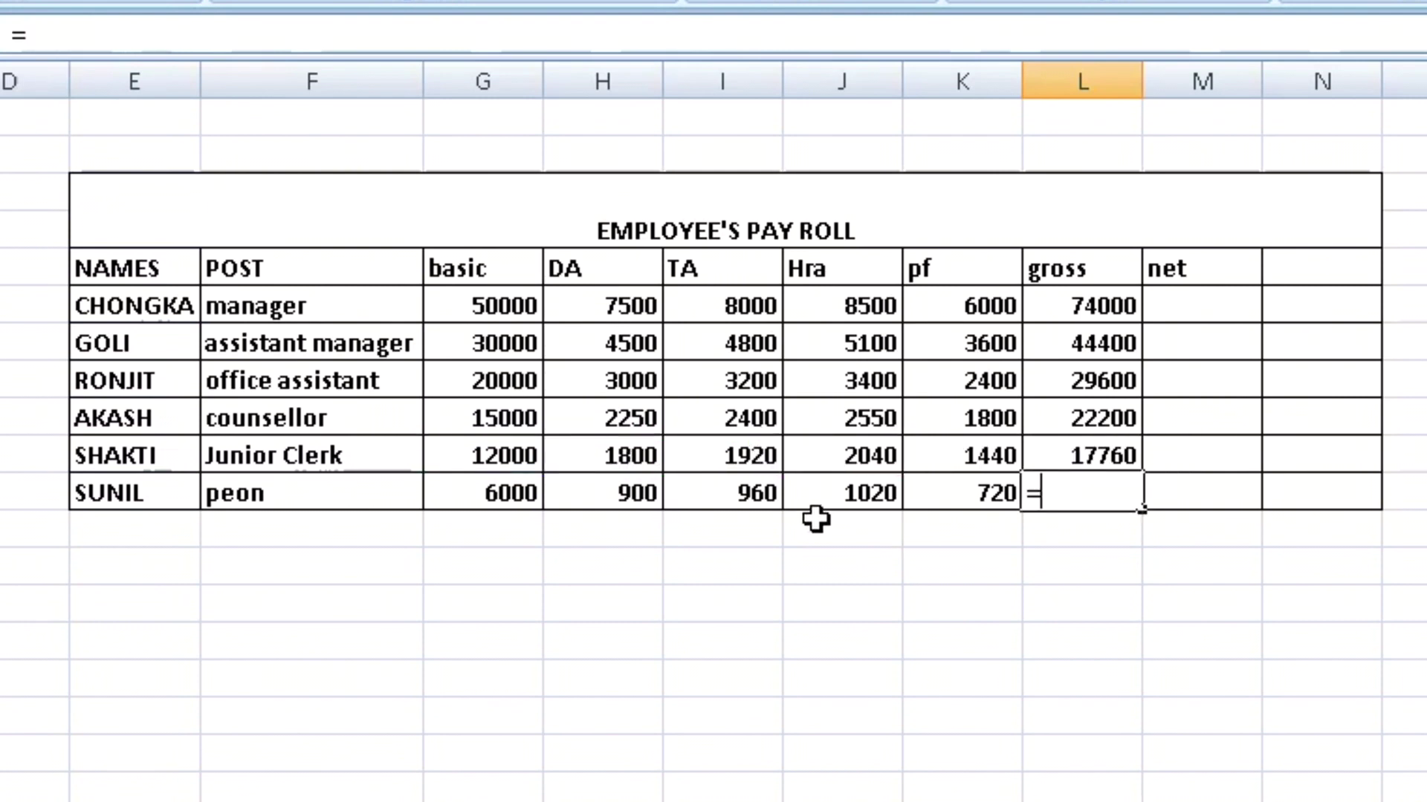
left_click(493, 489)
type("+")
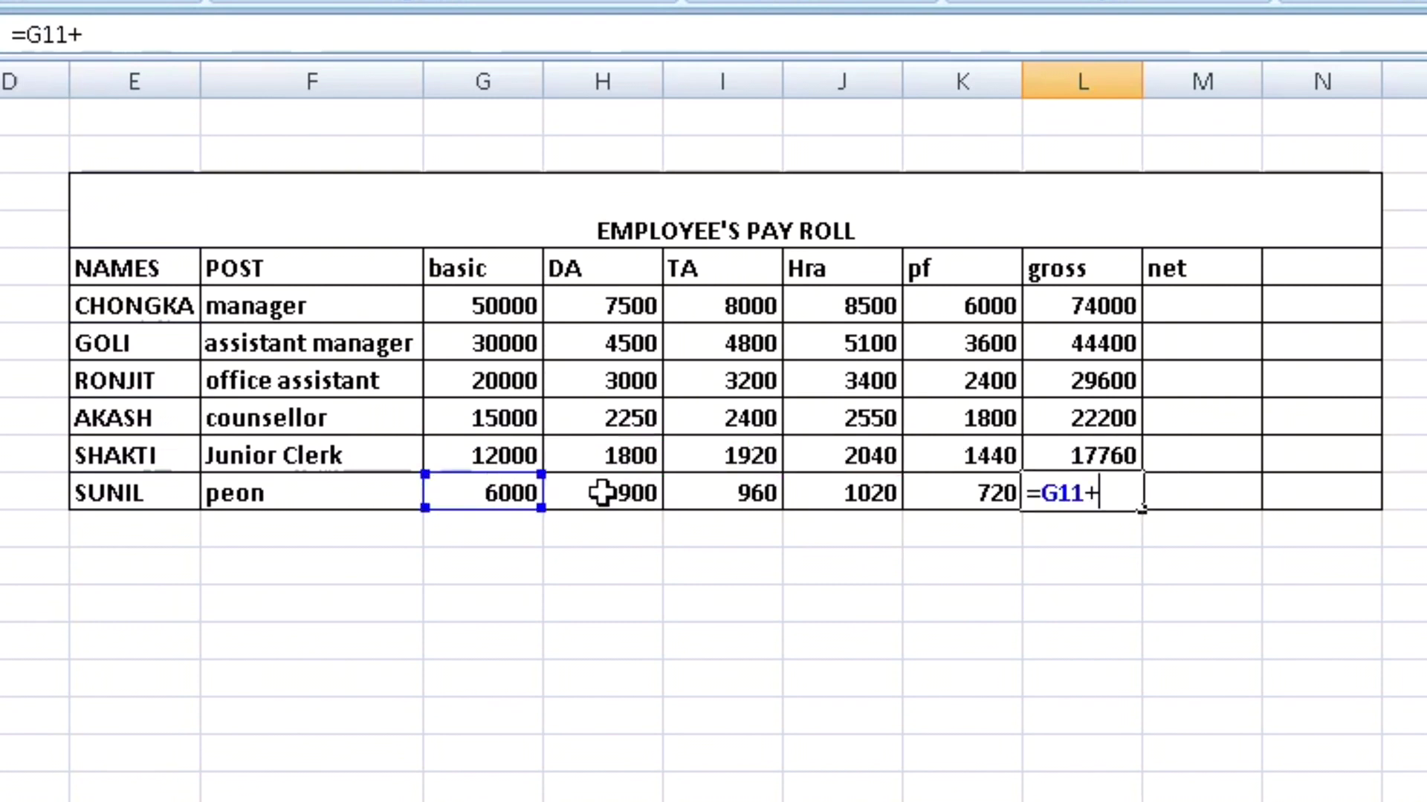
left_click(604, 490)
type("+")
left_click(746, 481)
type("=")
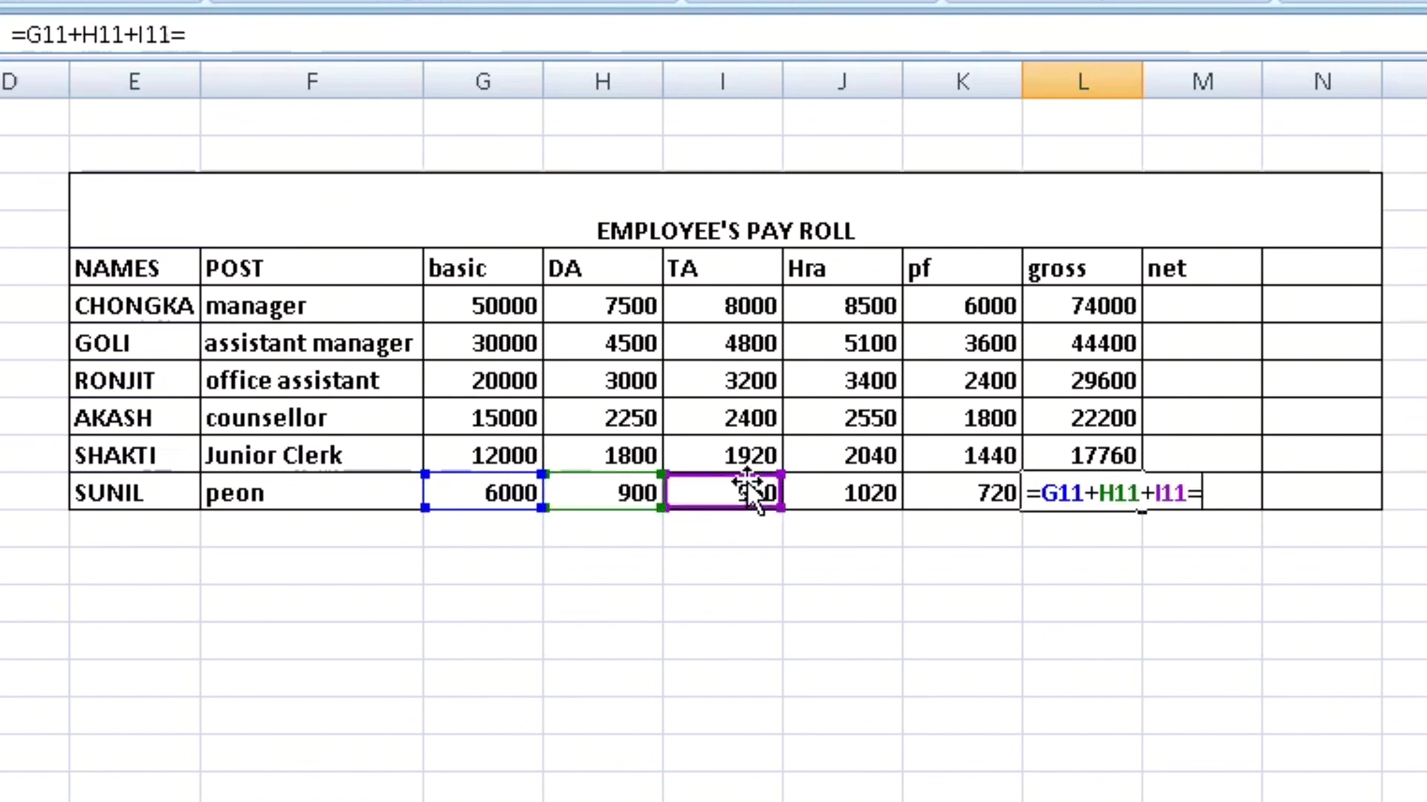
left_click(829, 486)
Fix L11 to =G11+H11+I11+J11 so the peon's gross reads 8880.
key("Return")
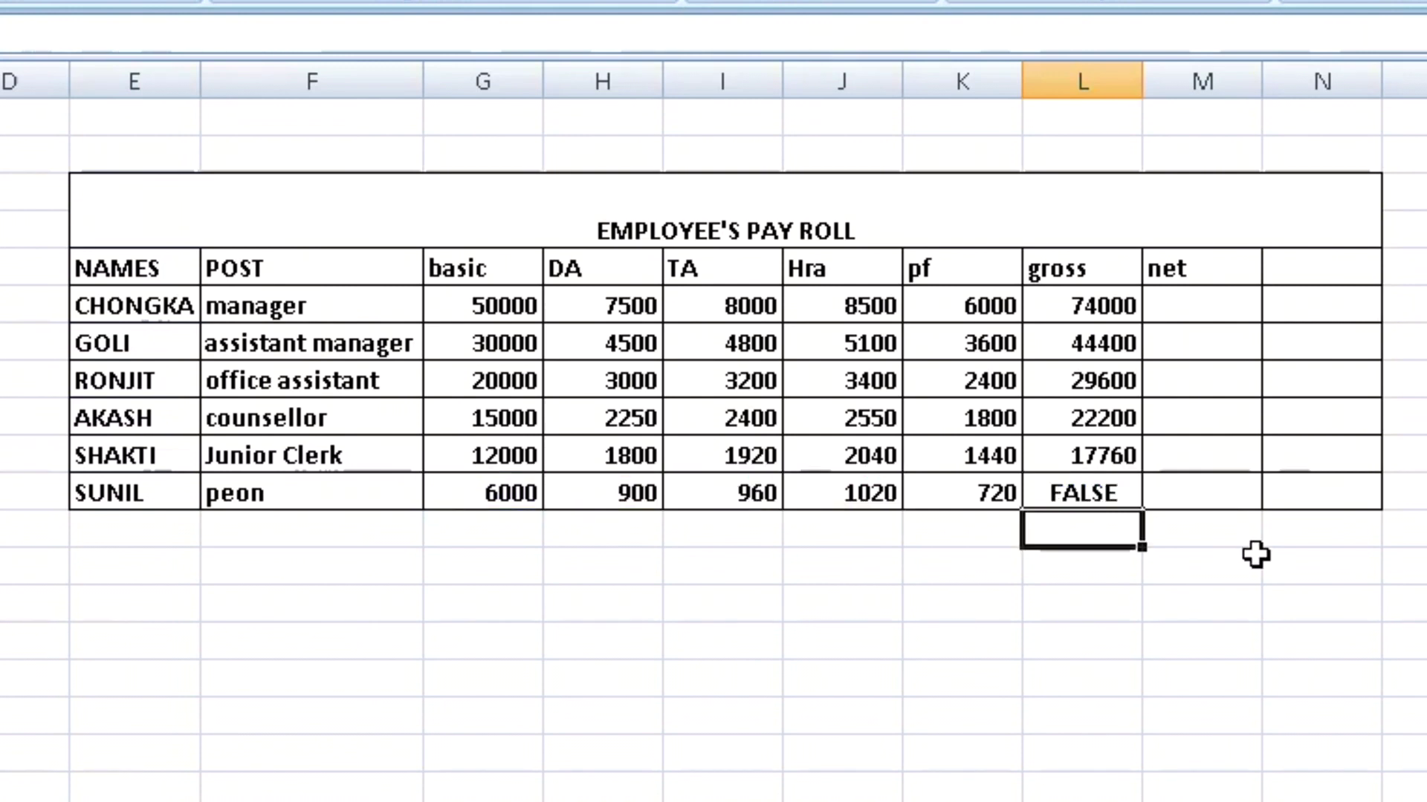
left_click(1122, 493)
double_click(1122, 493)
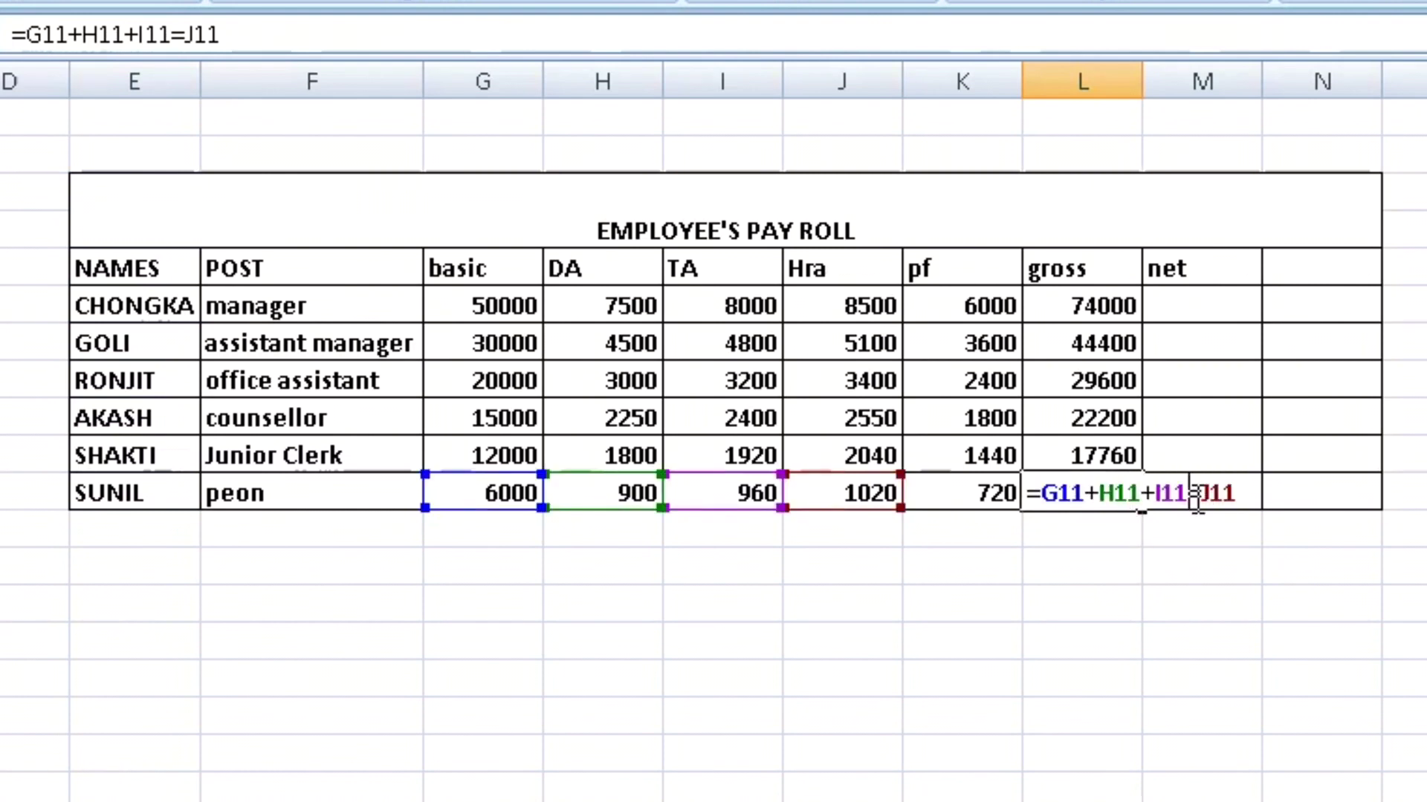
key("BackSpace")
type("+")
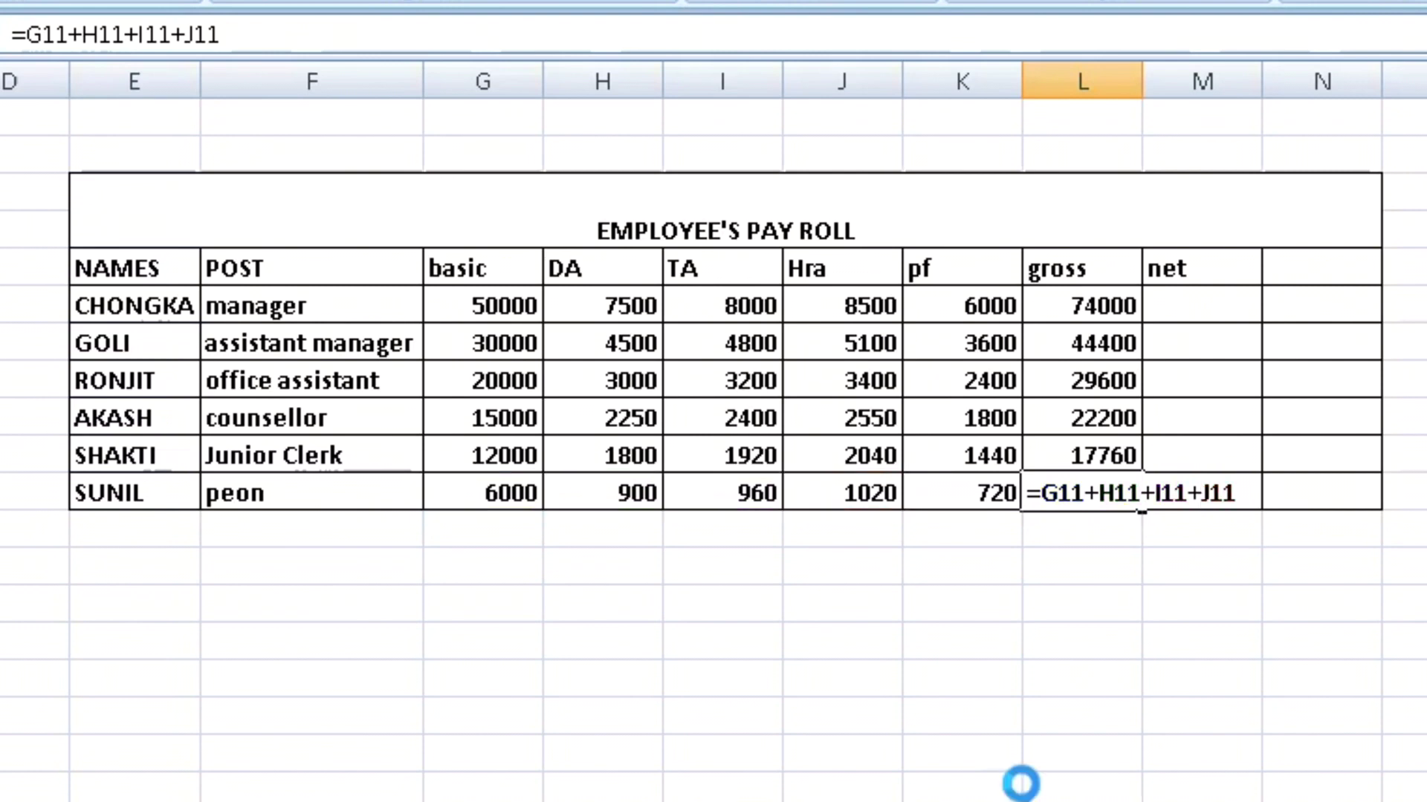
key("Return")
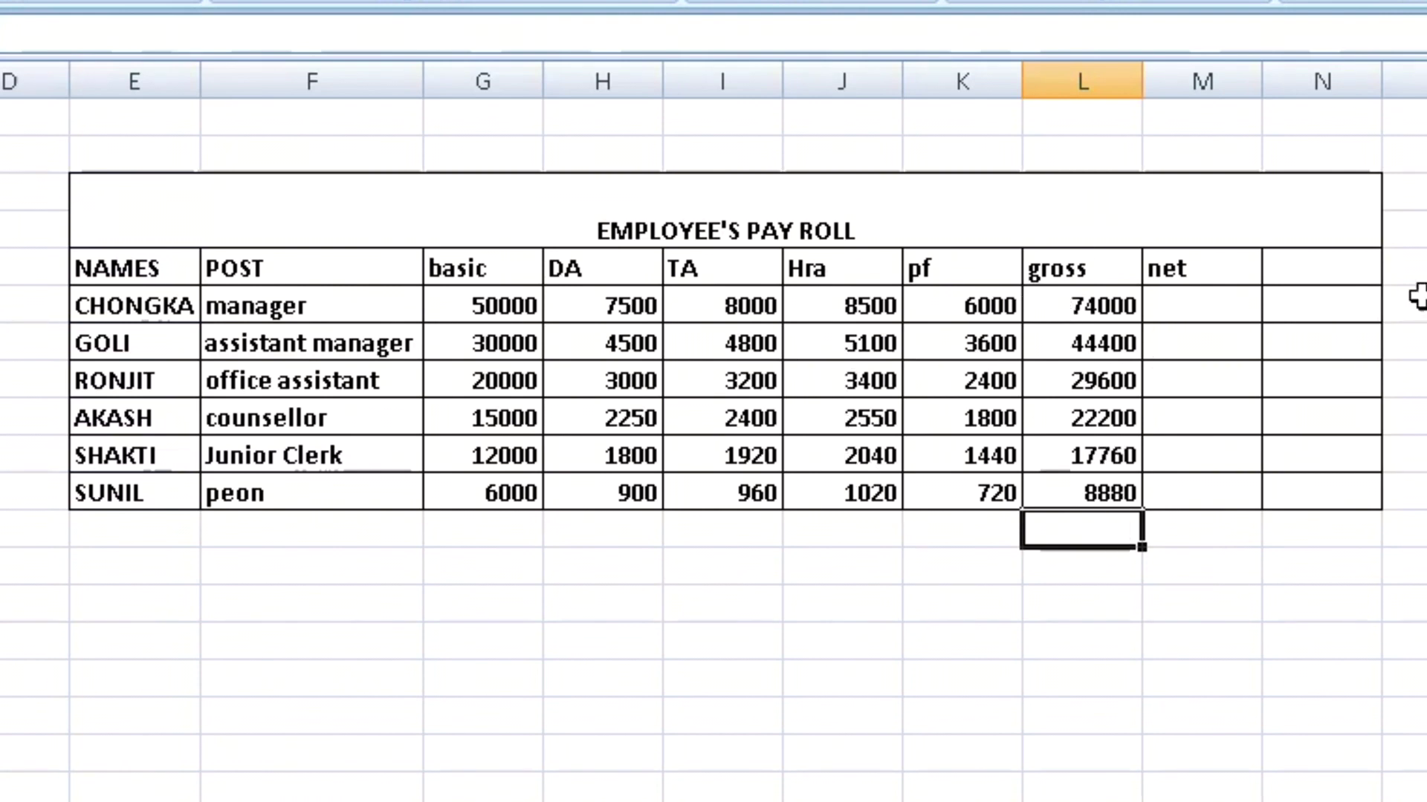
double_click(1216, 313)
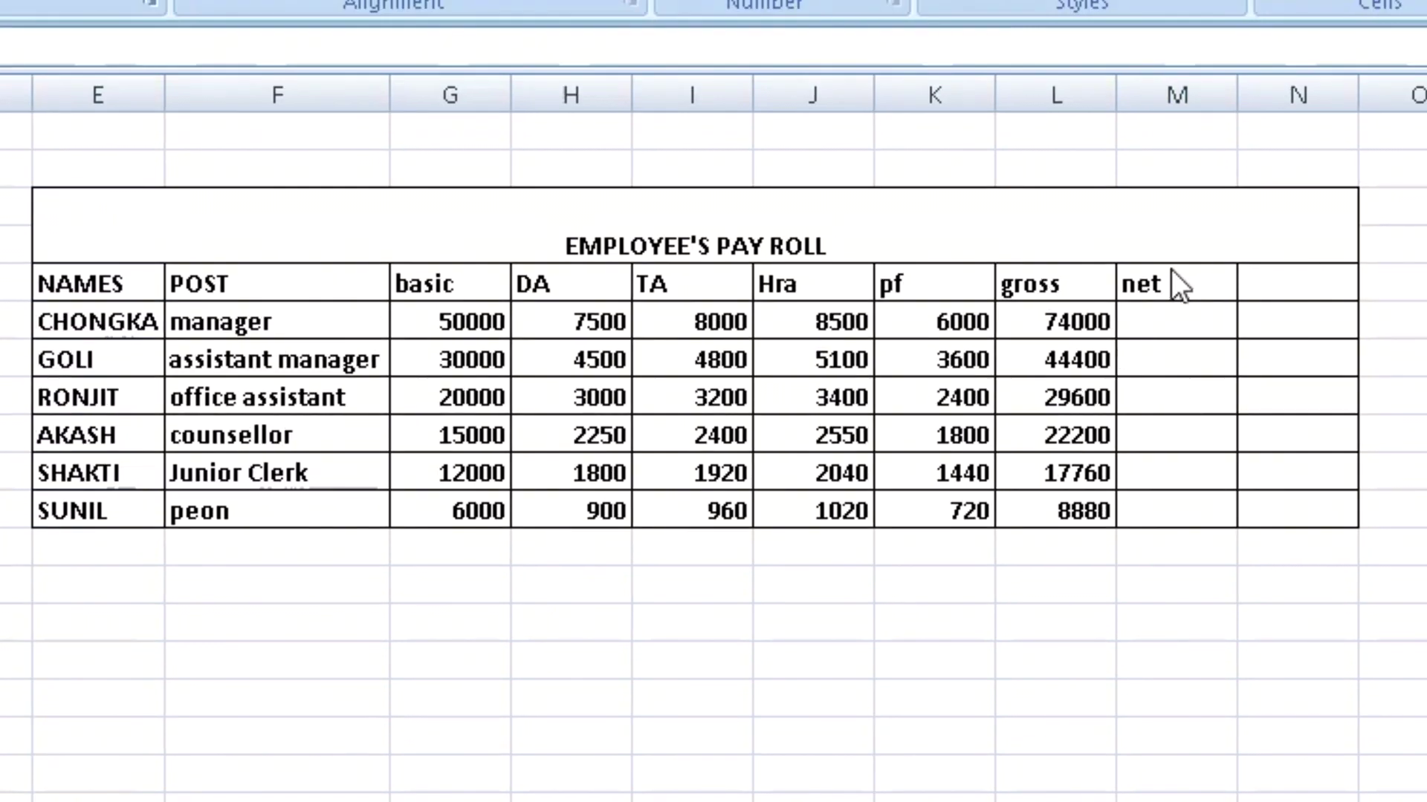
Enter net pay as gross minus pf for rows 6 and 7, starting with 68000.
left_click(1174, 312)
type("=")
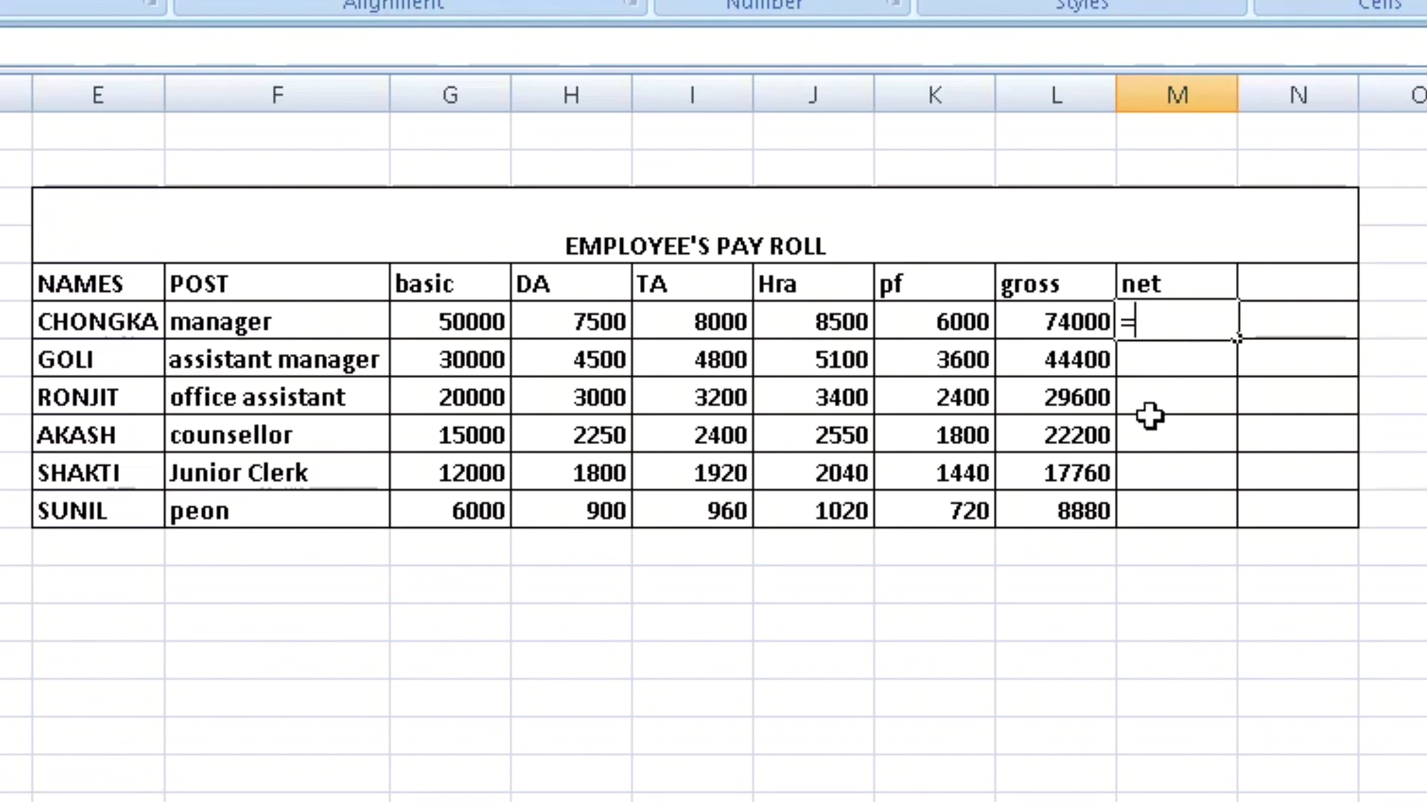
left_click(1055, 318)
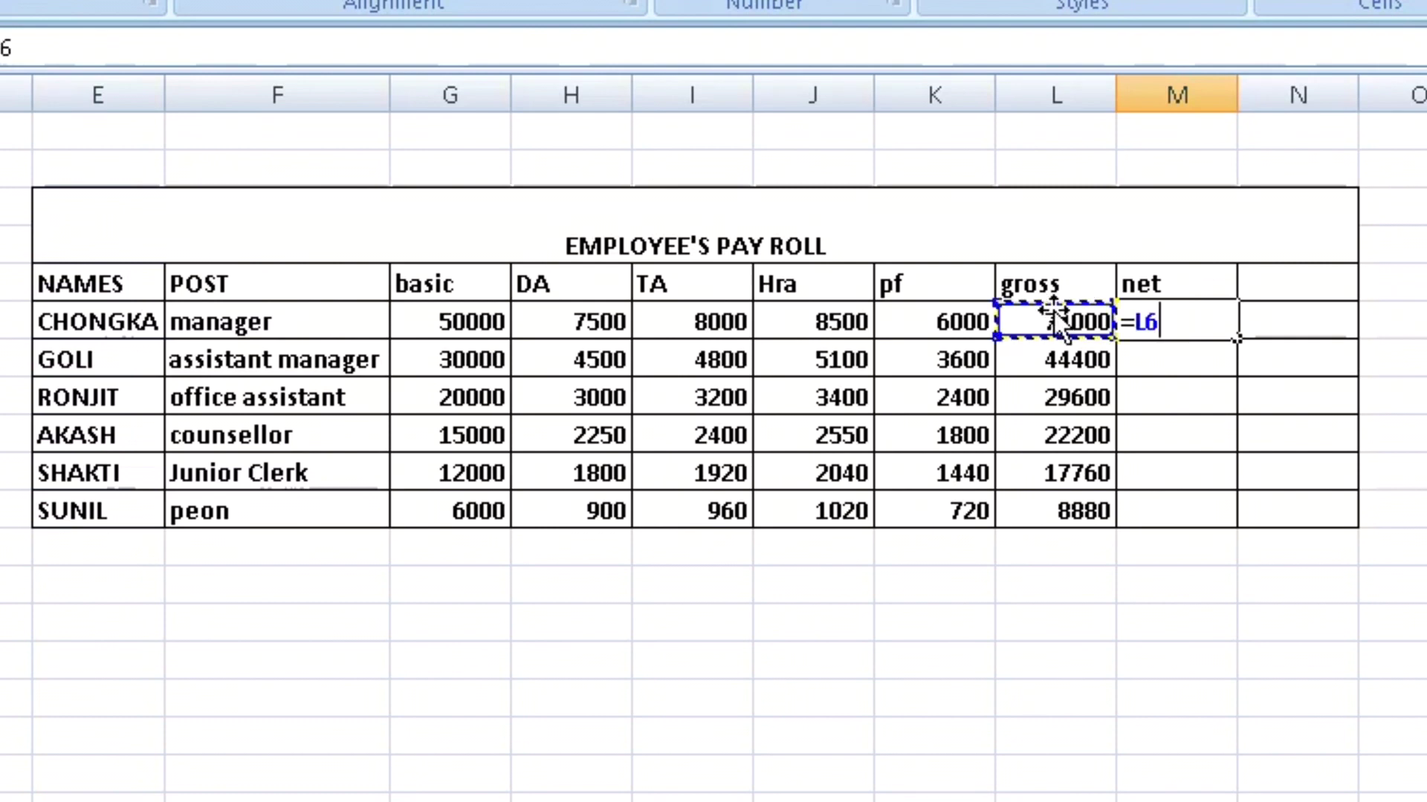
type("-")
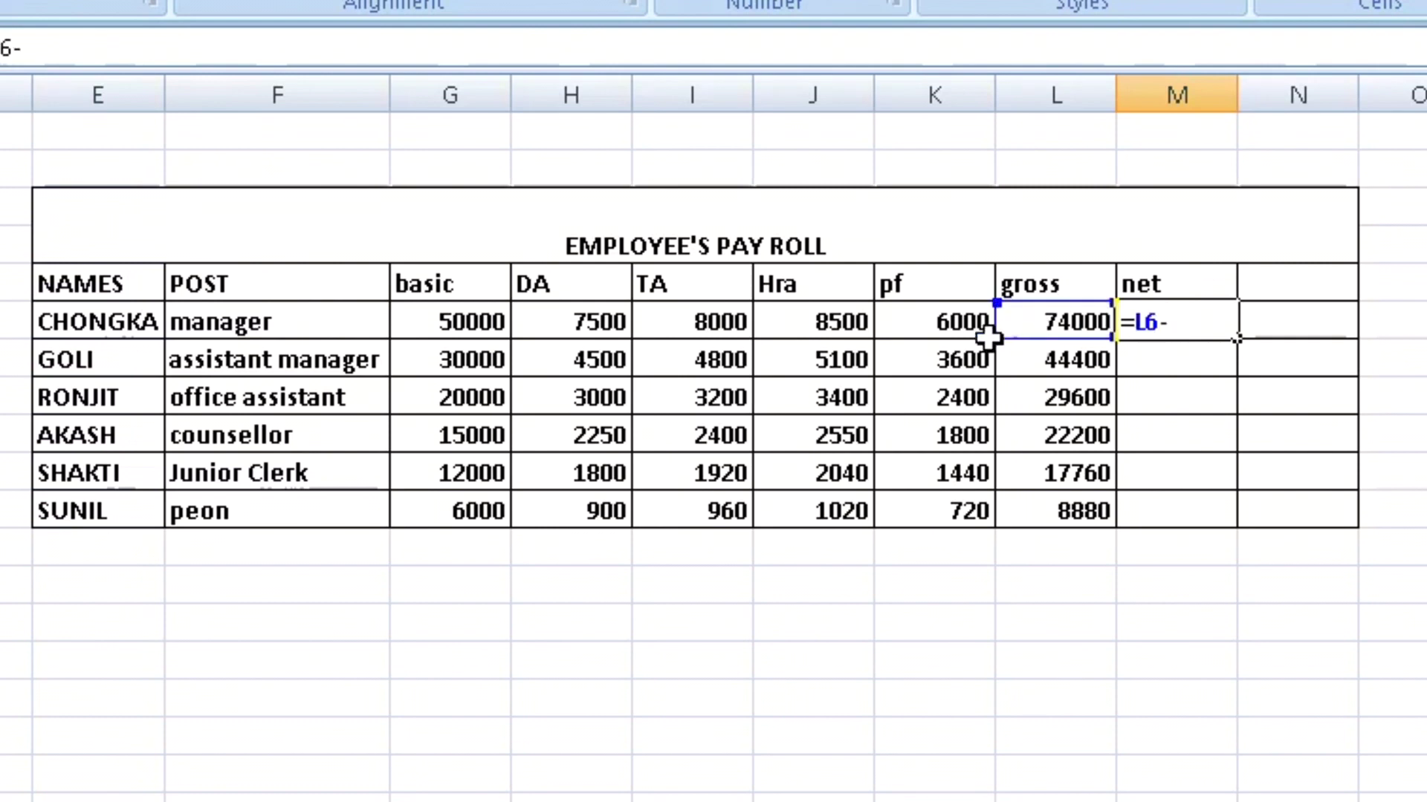
left_click(907, 320)
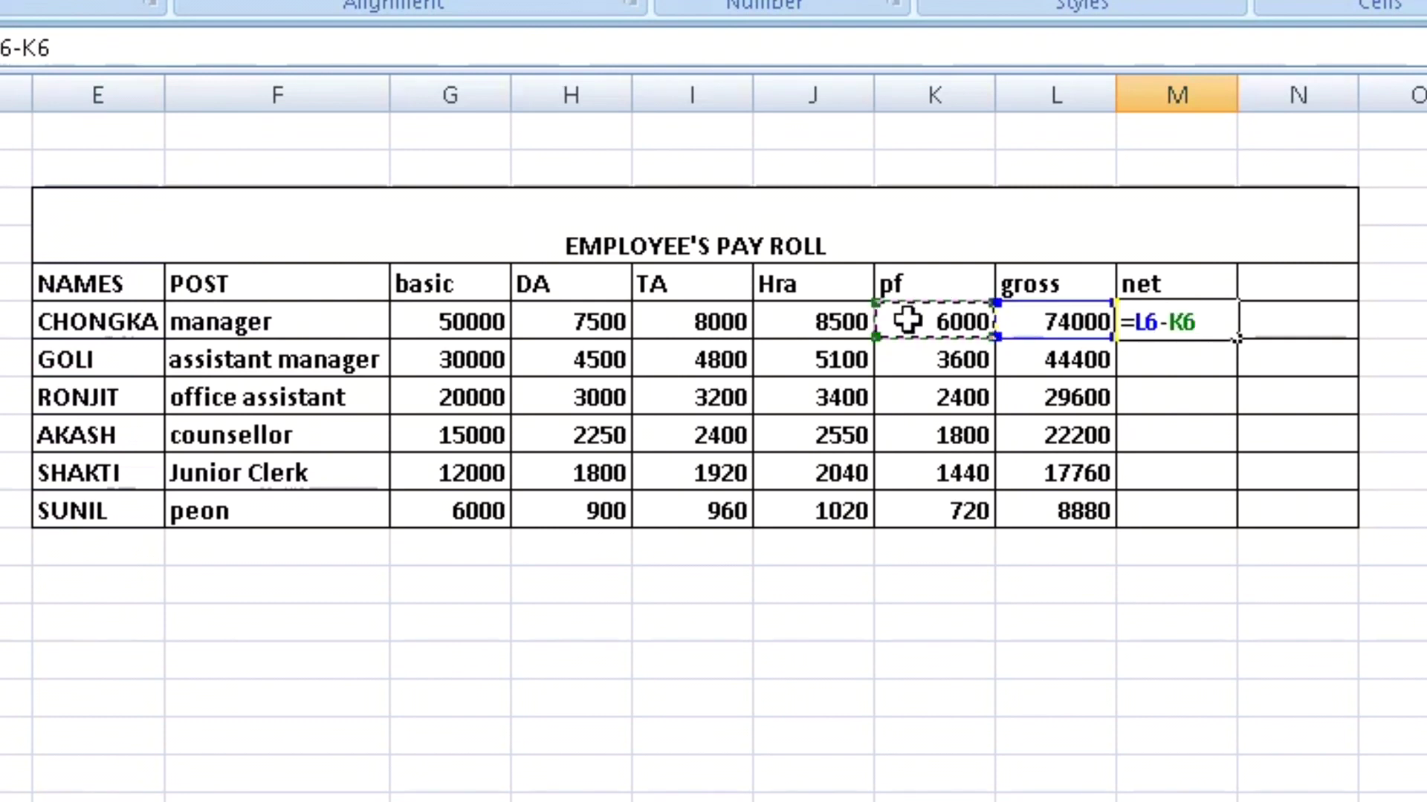
key("Return")
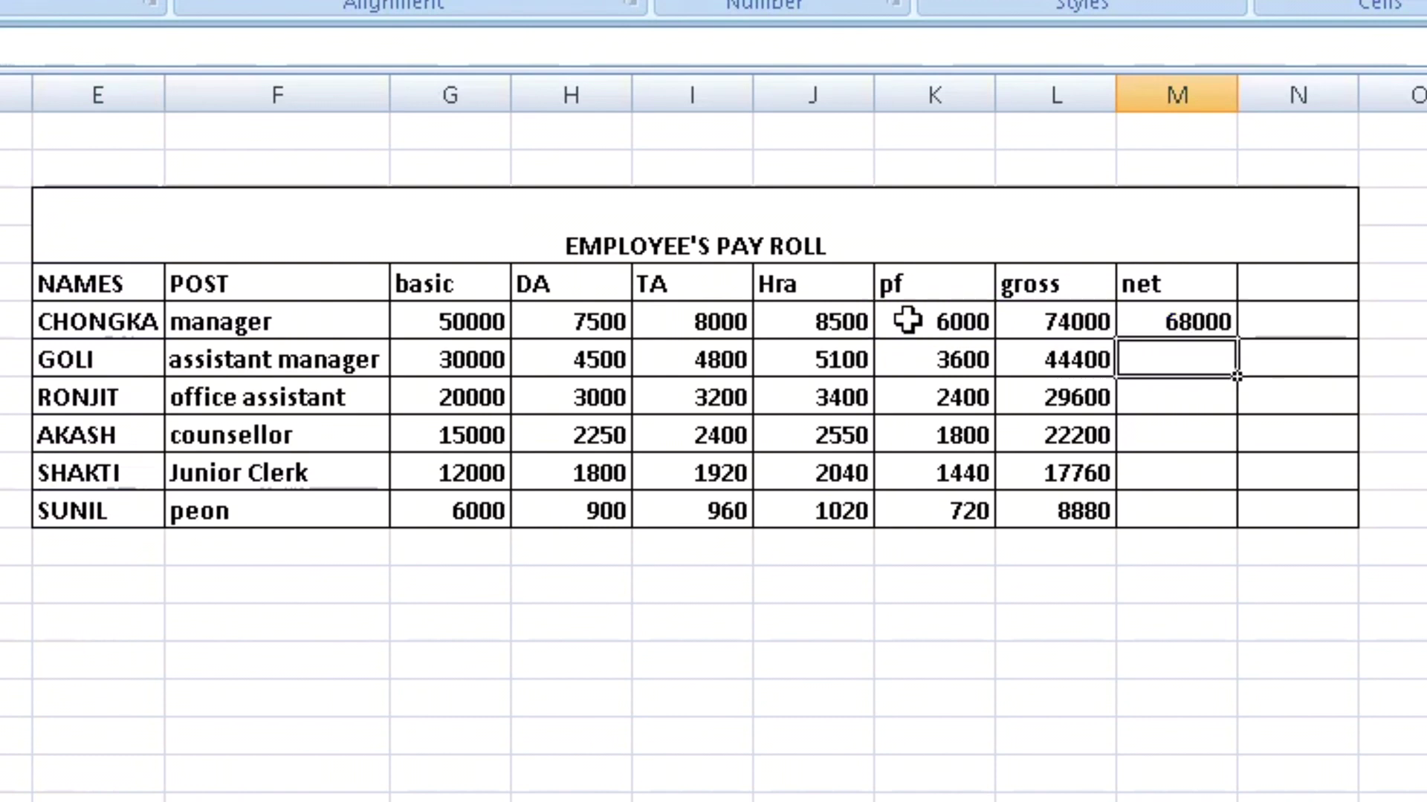
type("=")
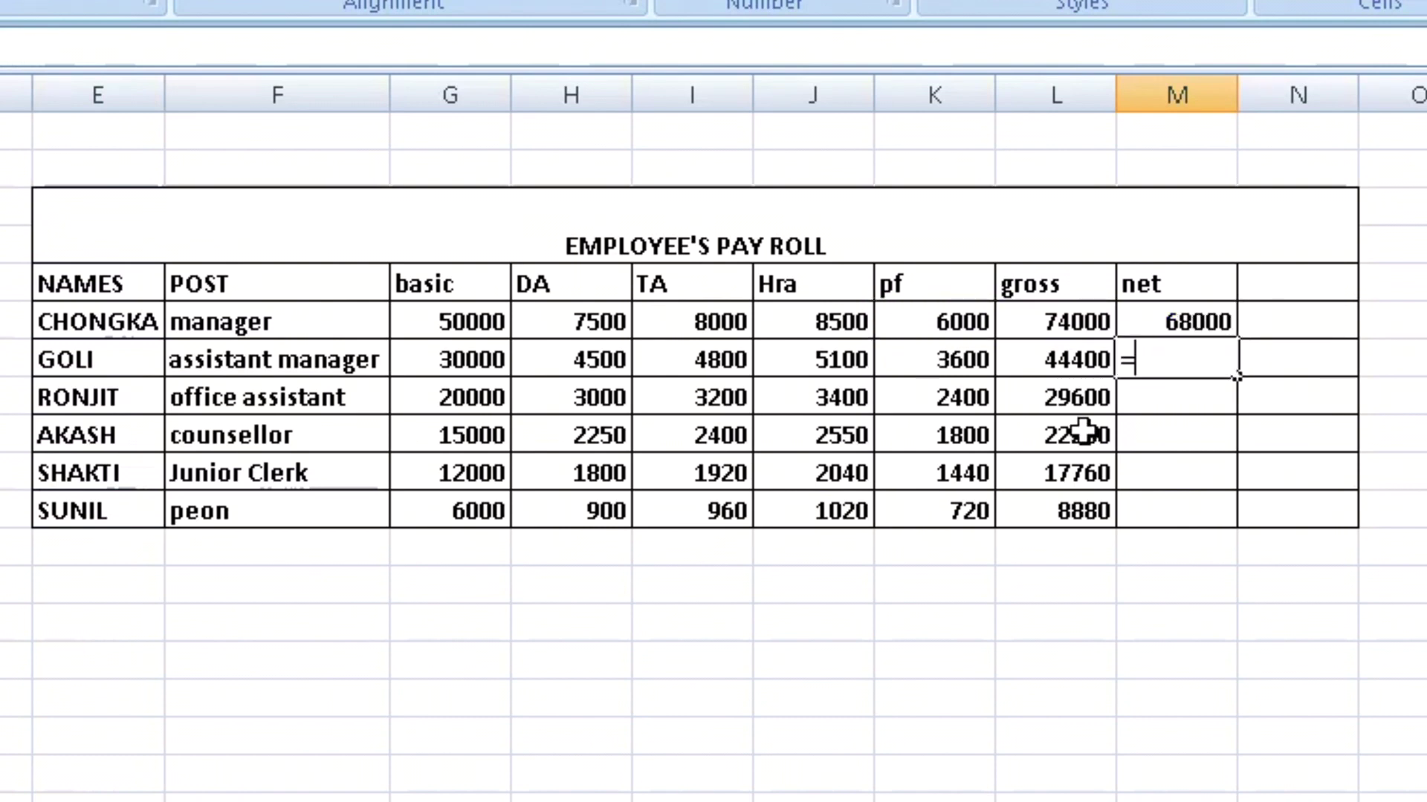
left_click(1084, 360)
type("-")
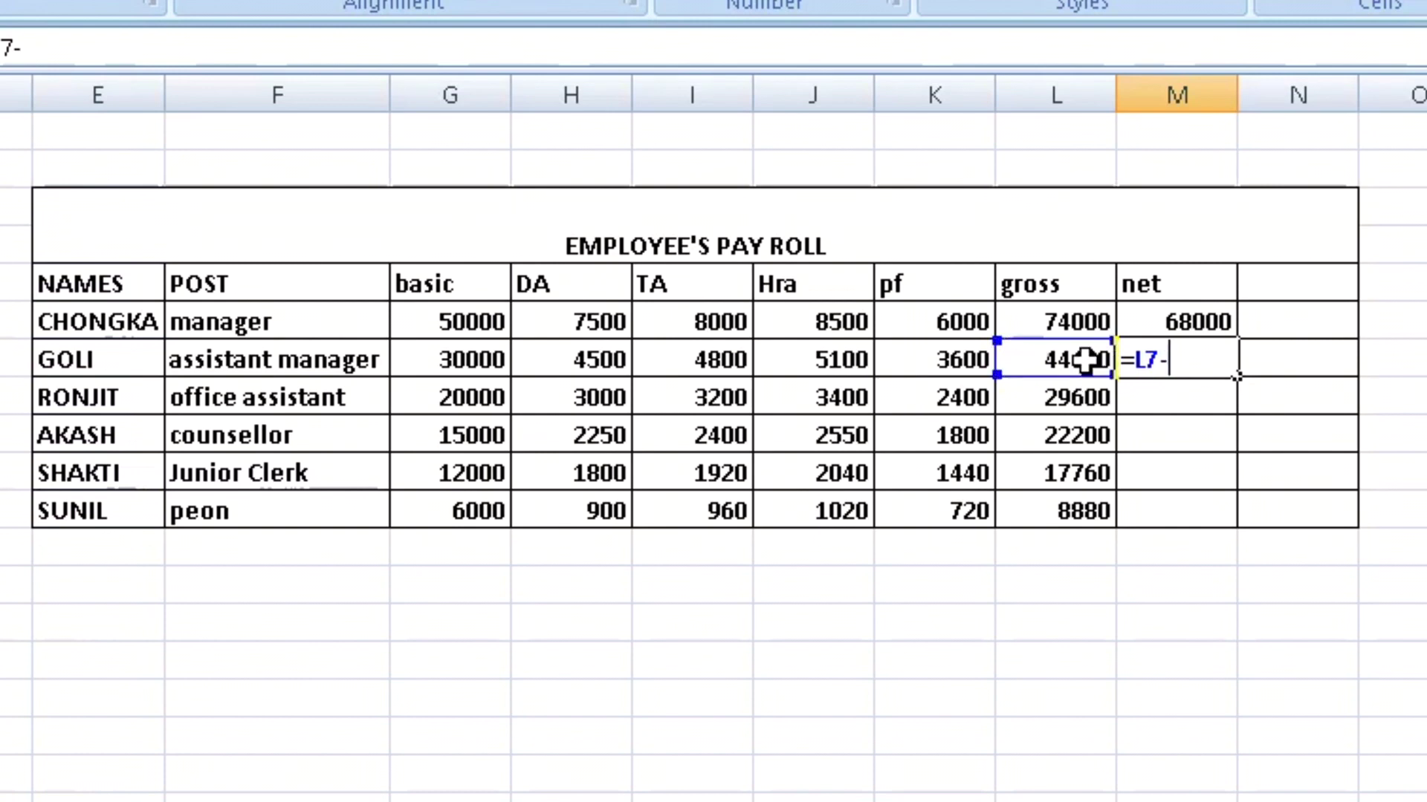
left_click(918, 354)
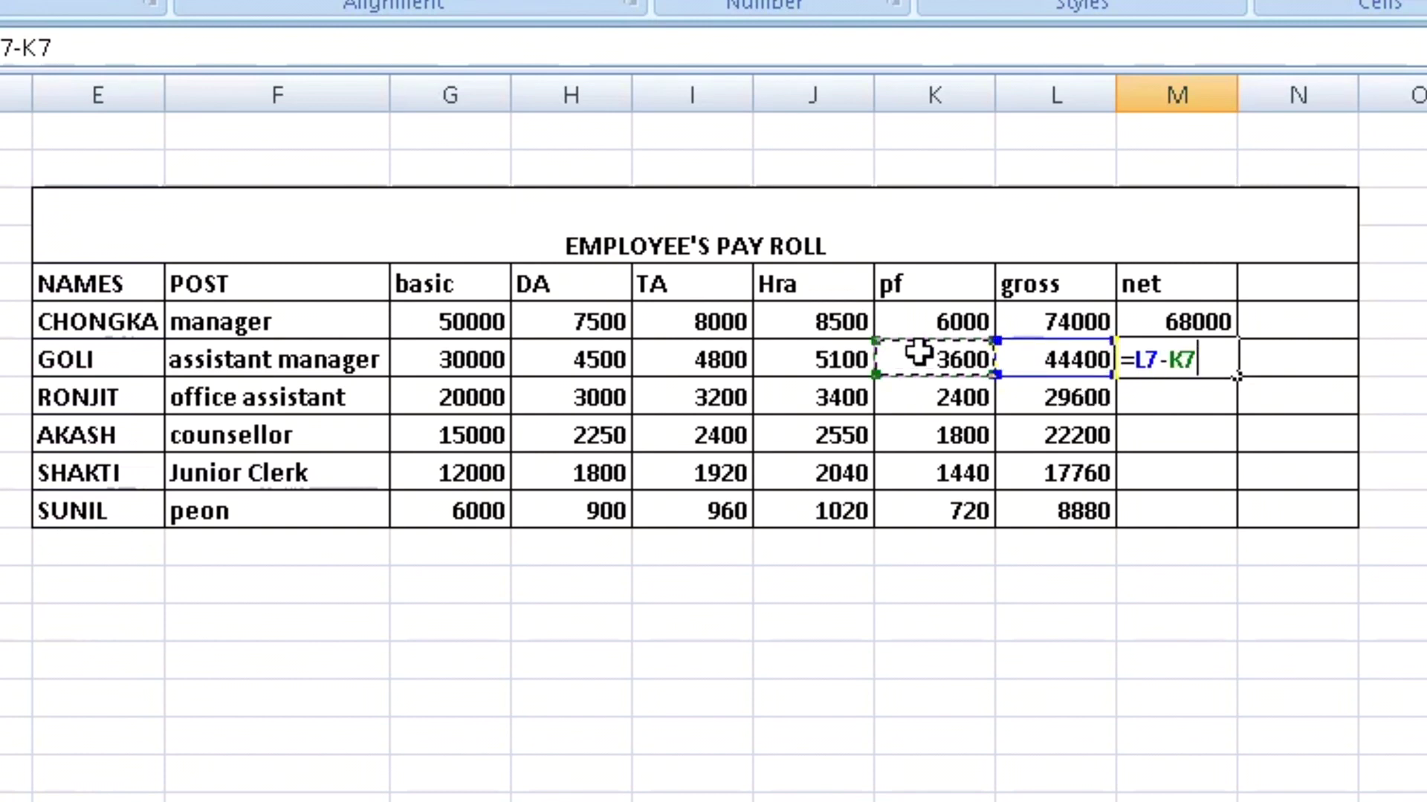
key("Return")
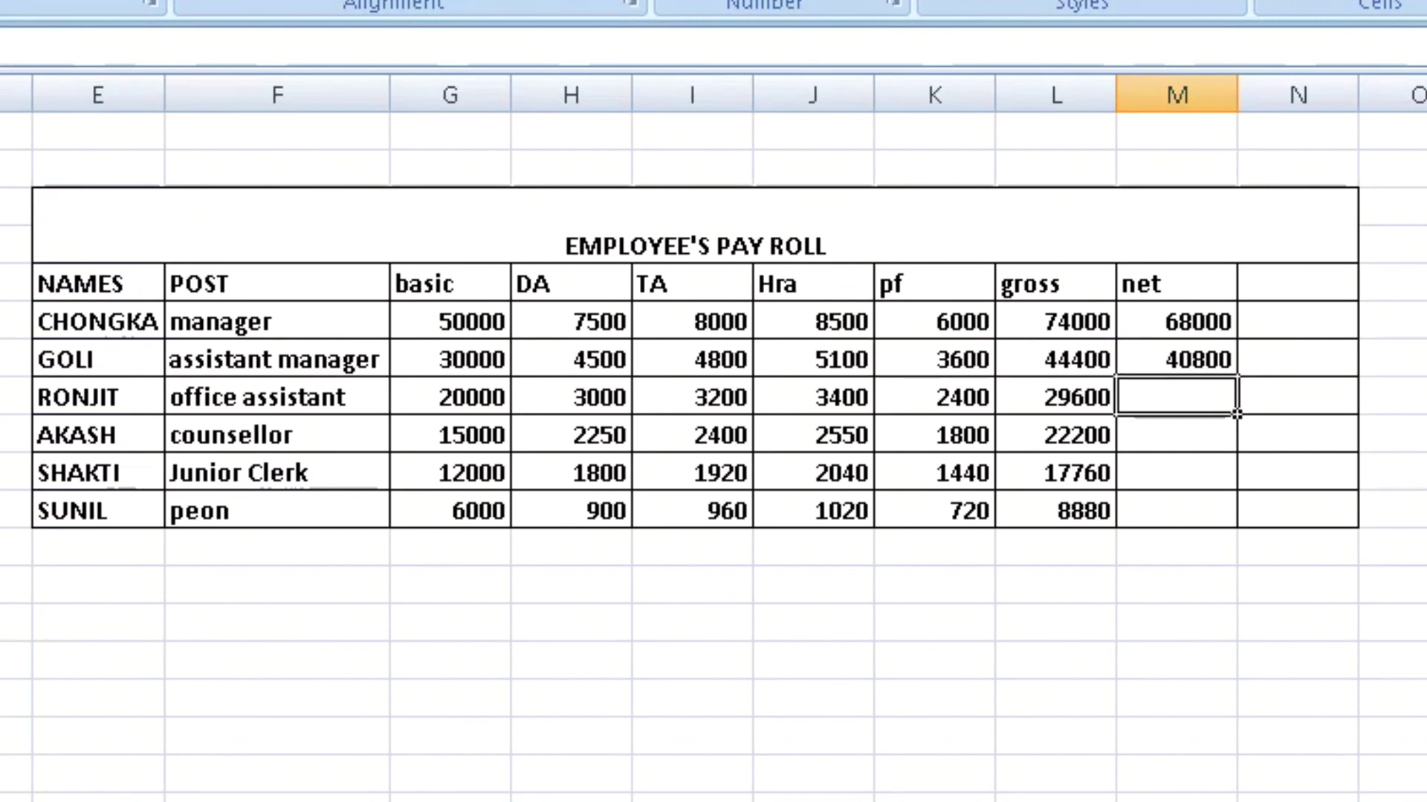
Add the gross-minus-pf net formulas for rows 8 and 9.
type("=")
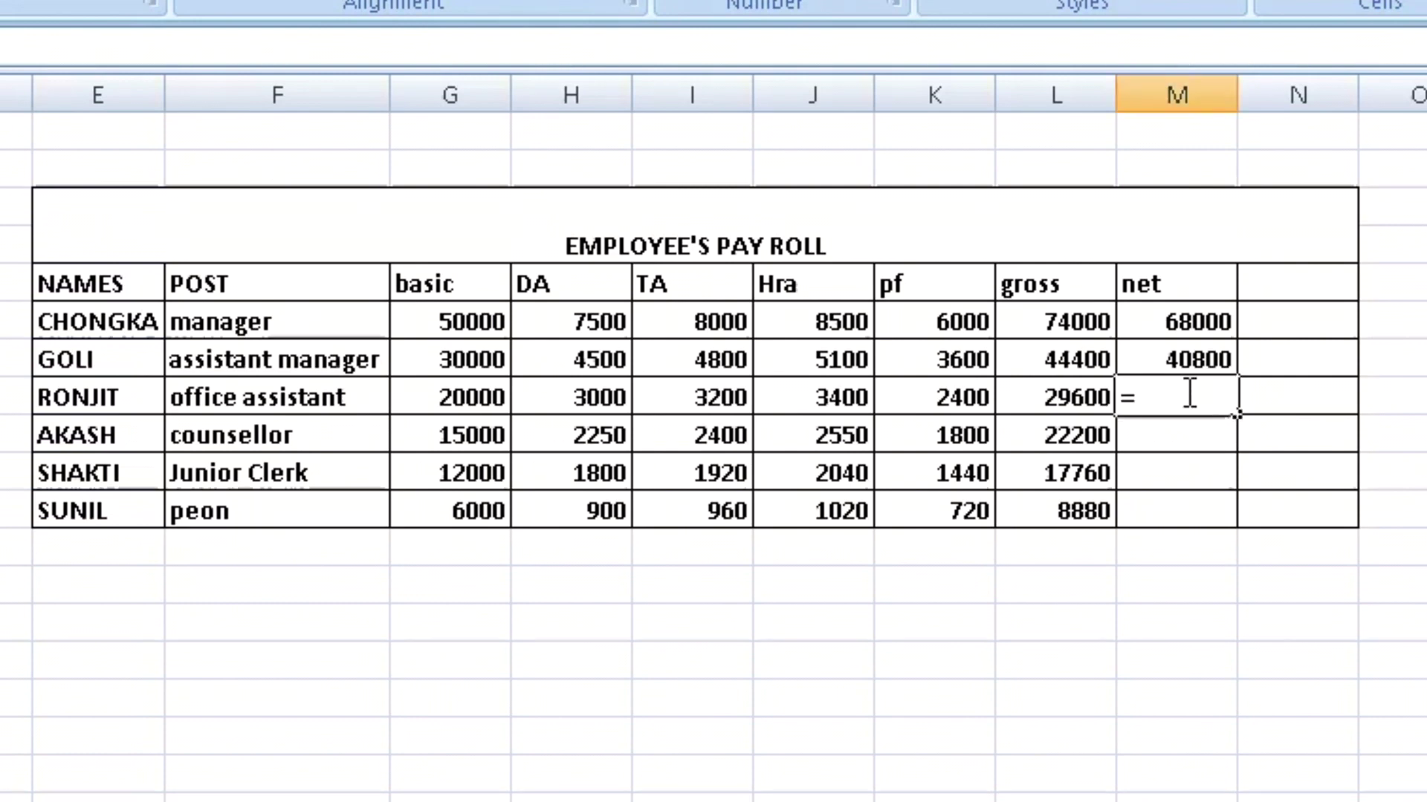
left_click(1070, 398)
type("-")
left_click(966, 394)
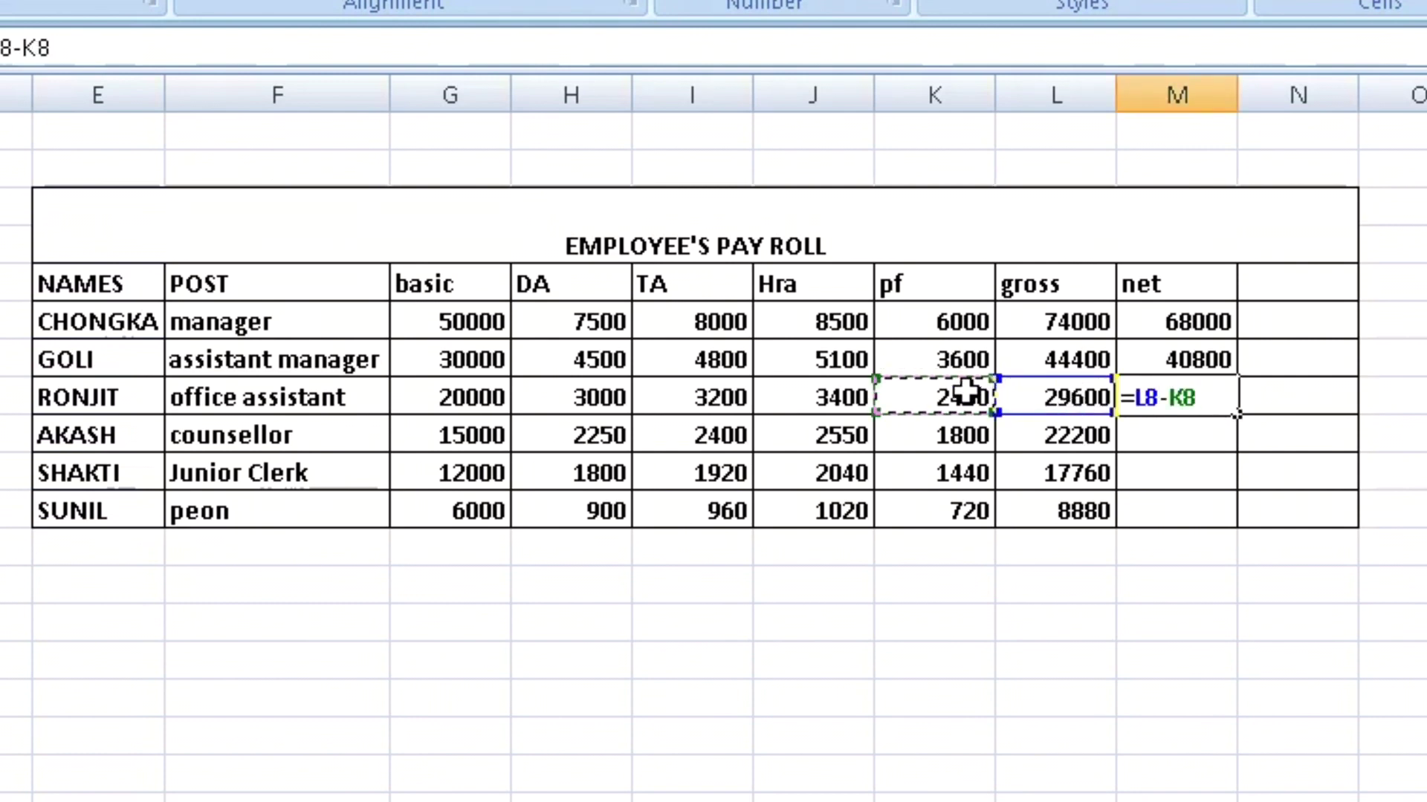
key("Return")
type("=")
left_click(1074, 431)
type("-")
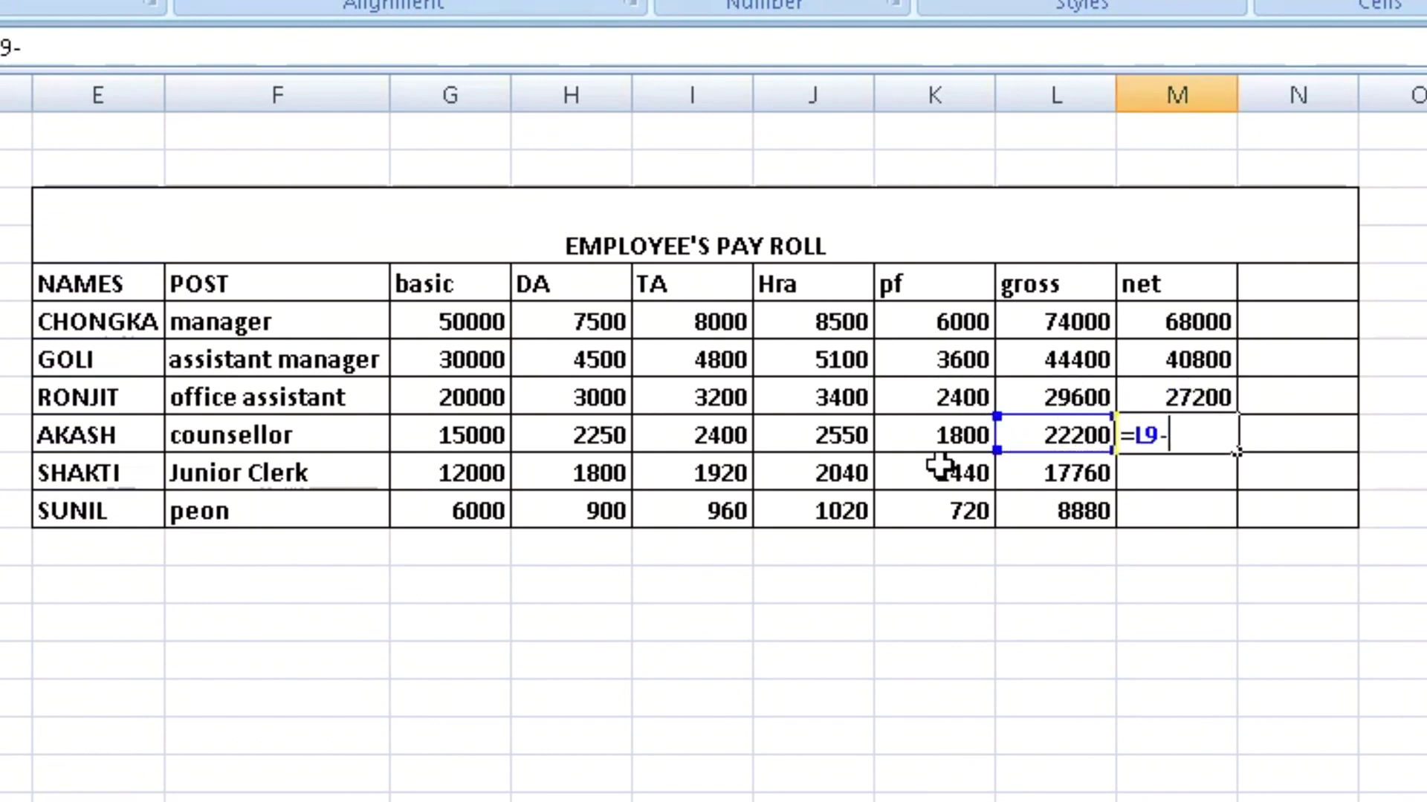
left_click(954, 433)
key("Return")
Finish the net column for rows 10 and 11, ending with the peon's 8160.
type("=")
left_click(1074, 475)
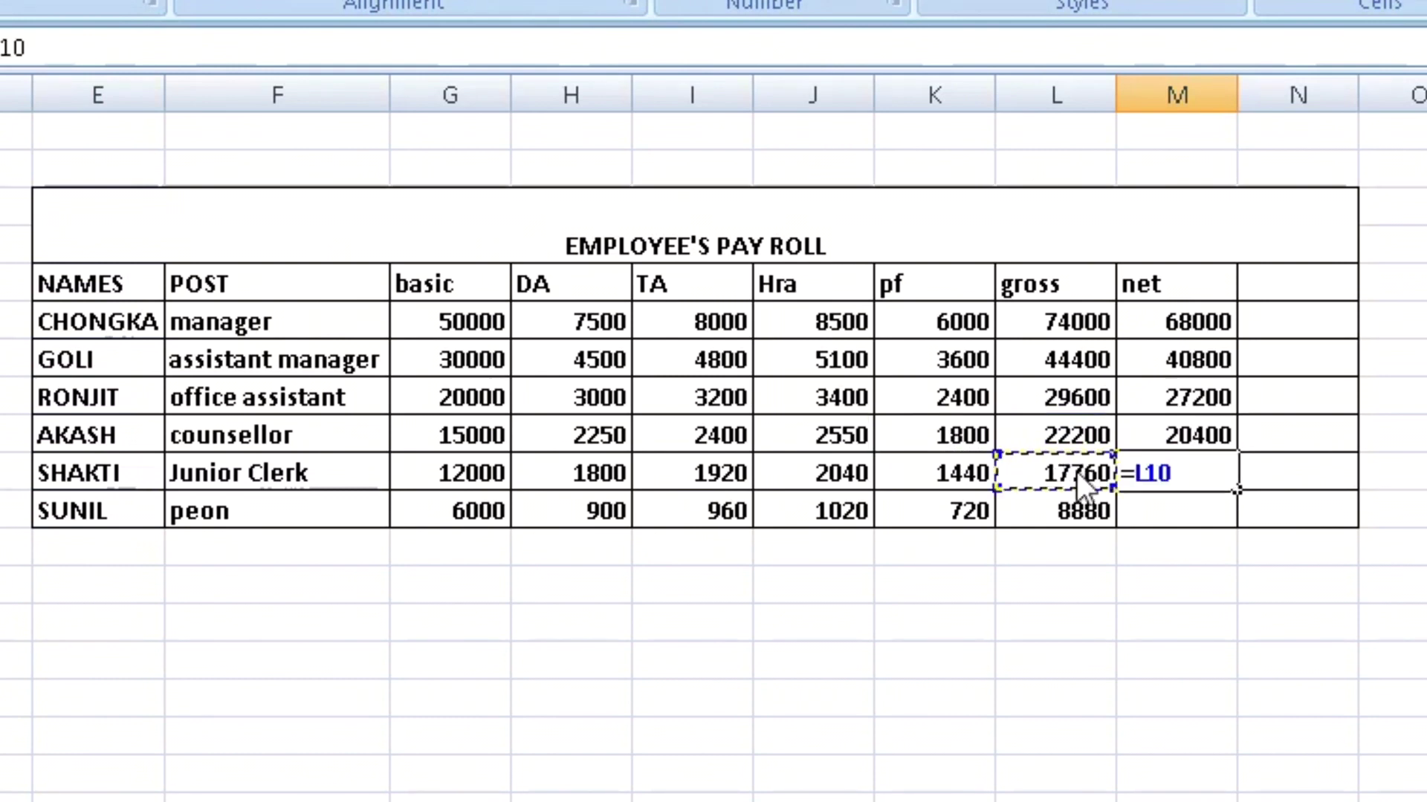
type("-")
left_click(996, 474)
key("Return")
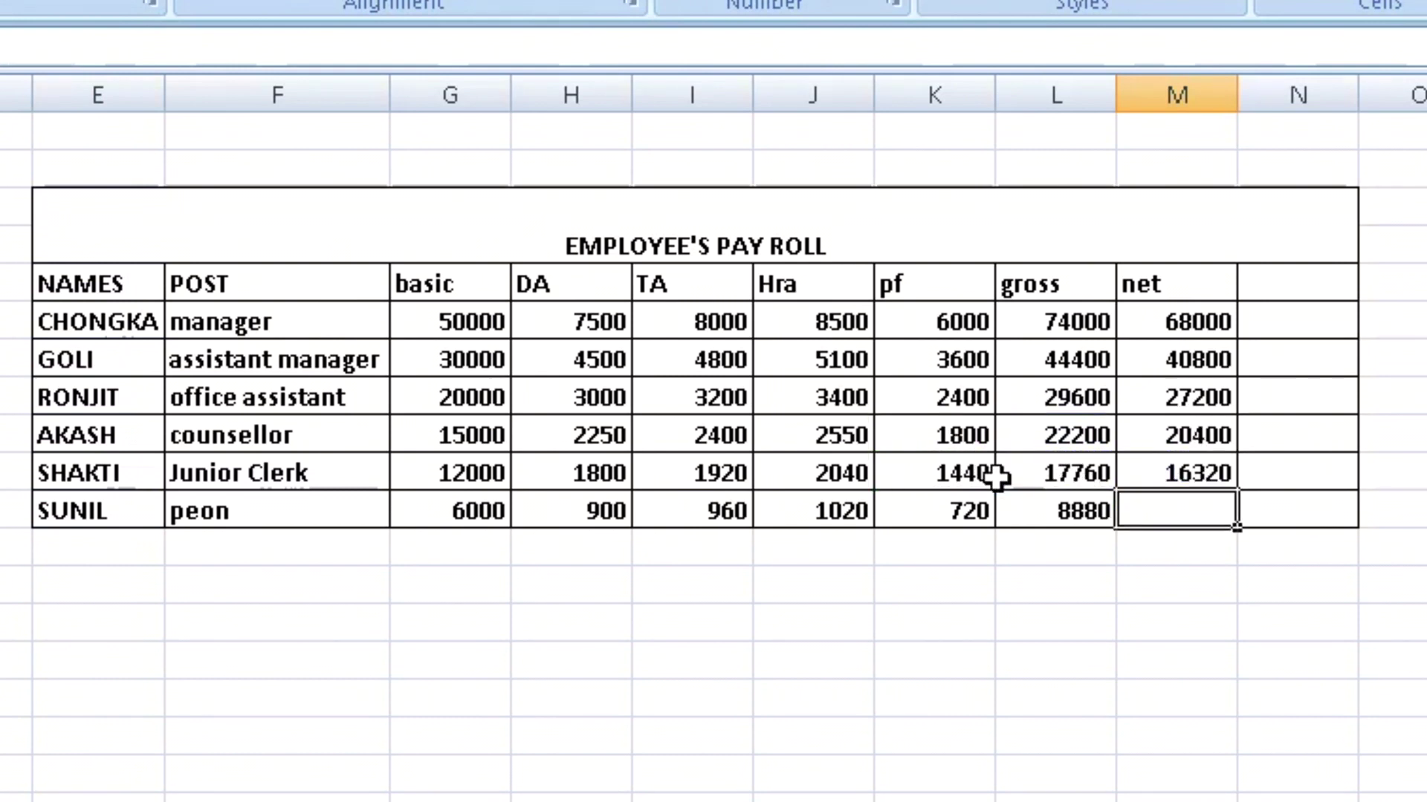
type("=")
left_click(1048, 511)
type("-")
left_click(957, 512)
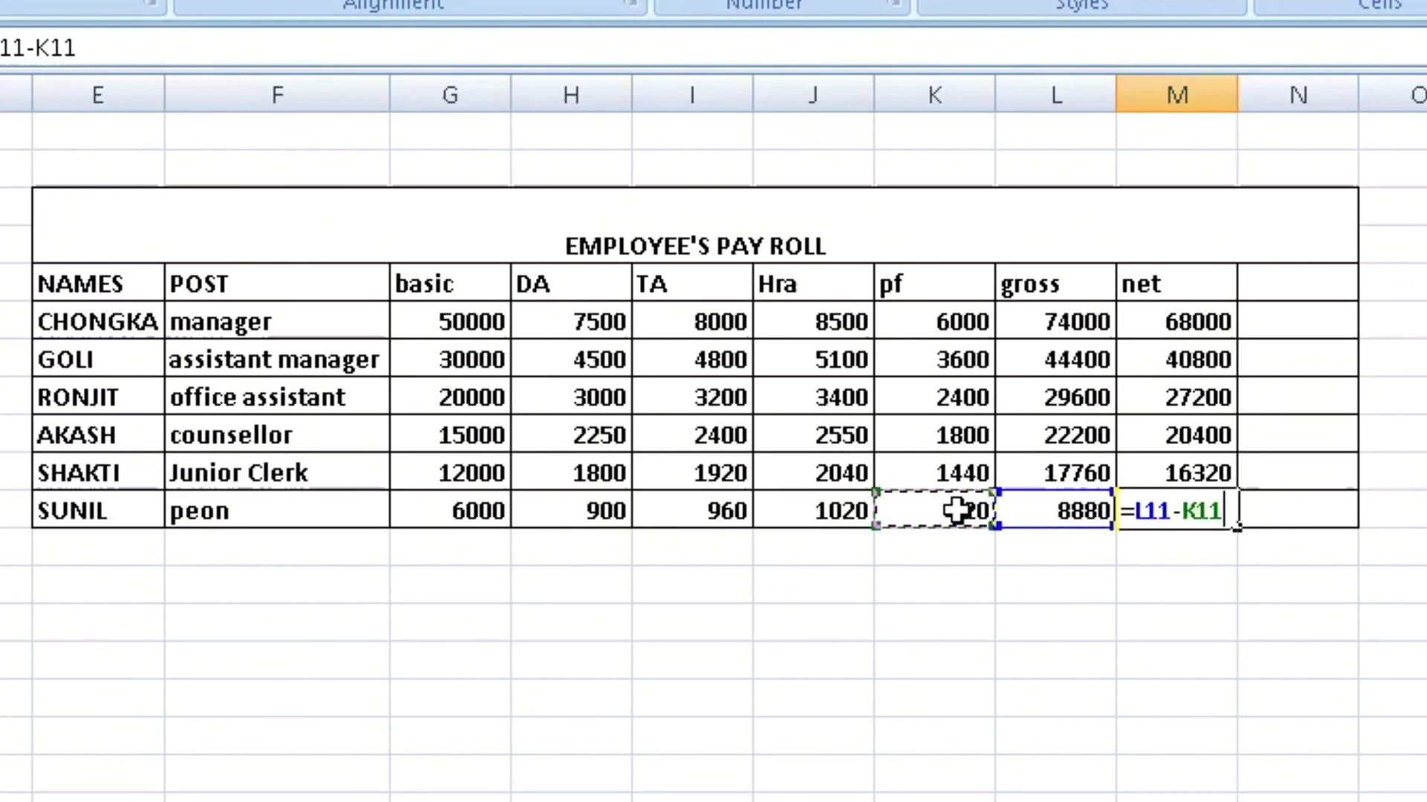
key("Return")
left_click(659, 758)
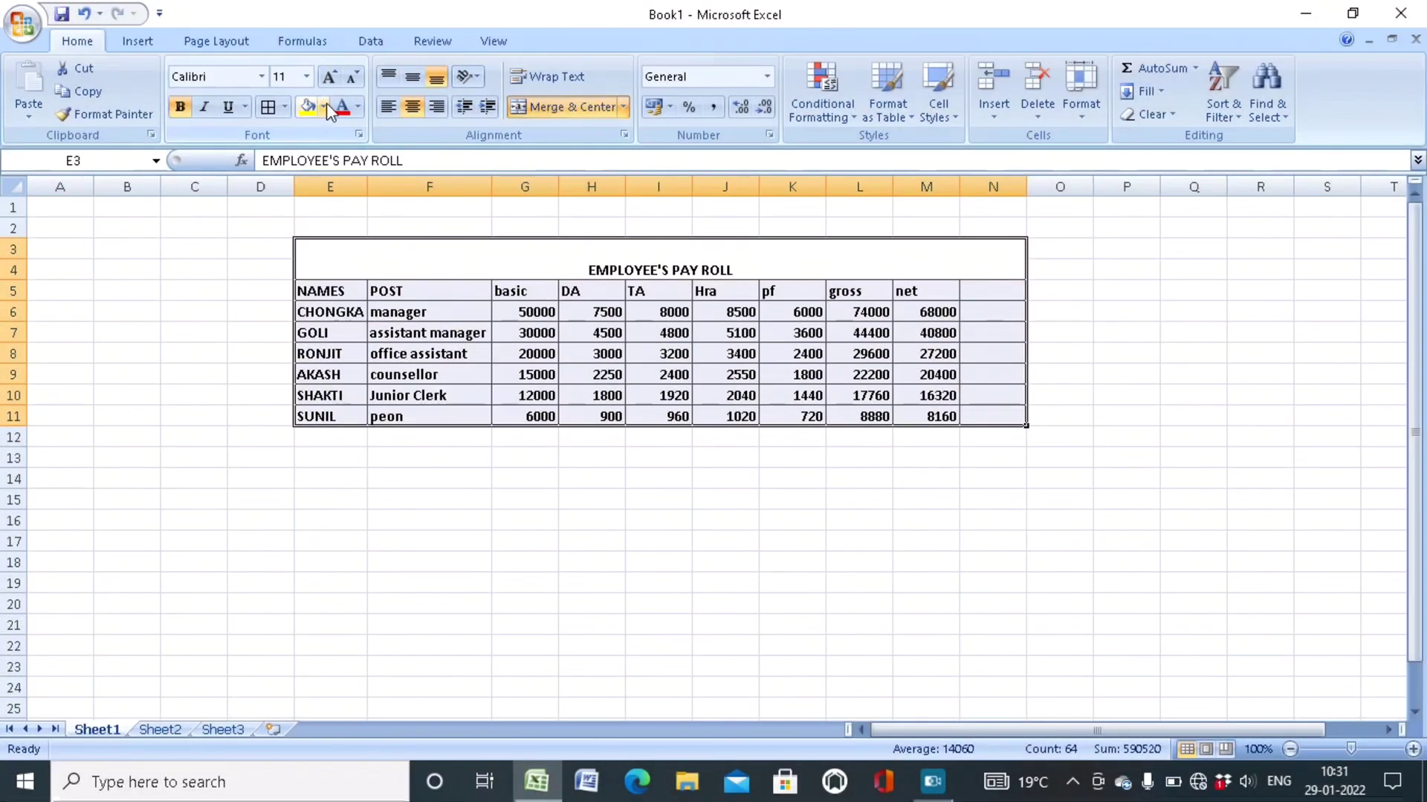
Shade the pay roll range E3:N11 light aqua blue, replacing the light green fill tried first.
left_click(324, 106)
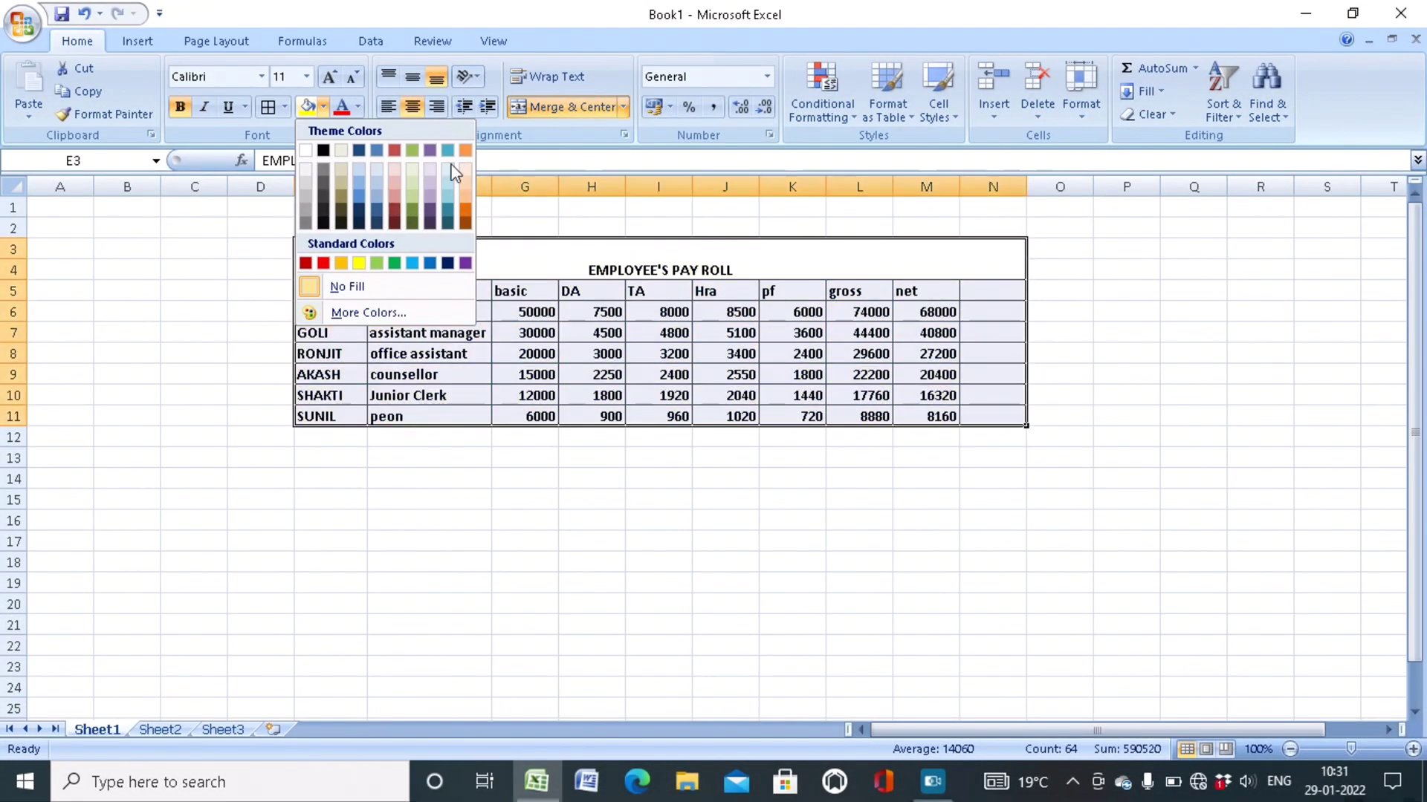
left_click(378, 265)
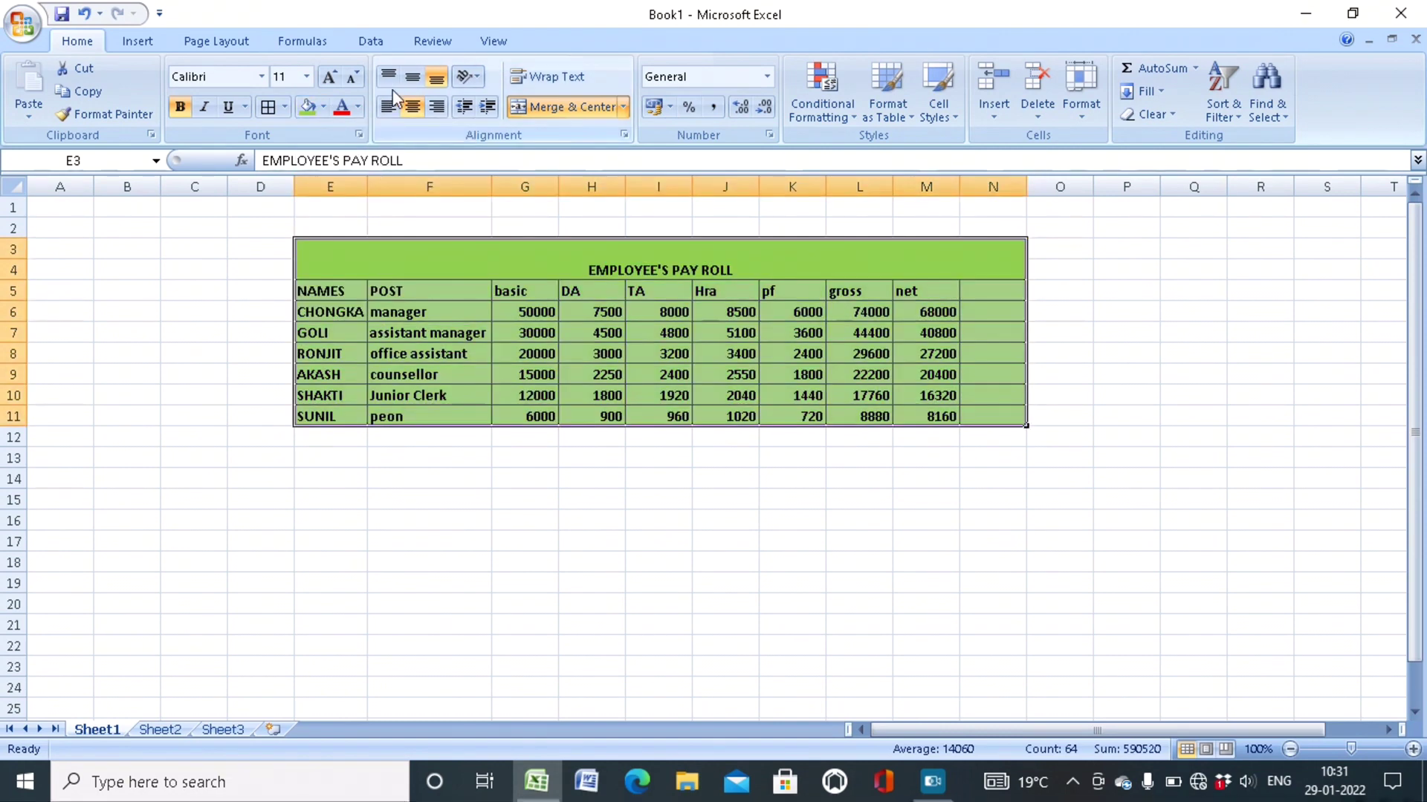
left_click(324, 107)
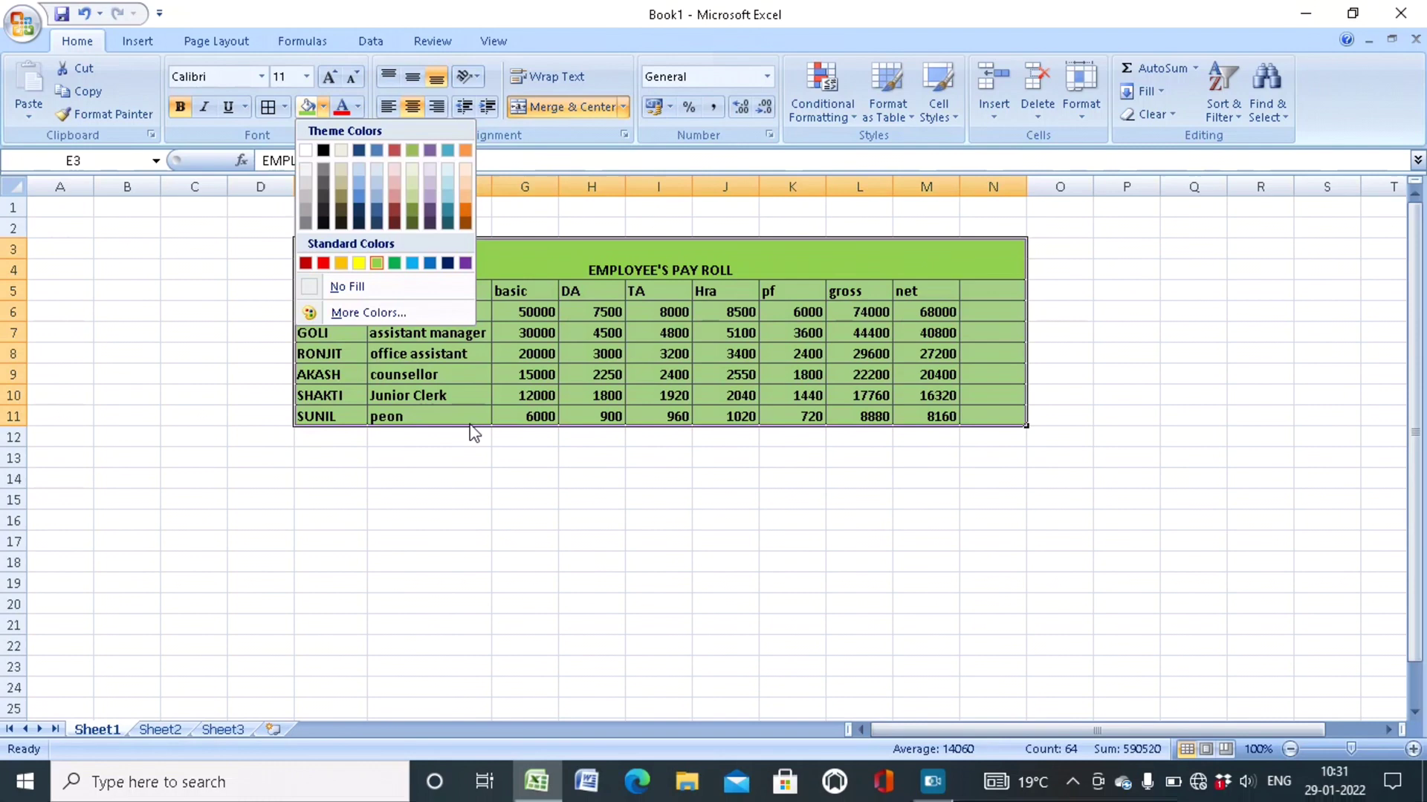
left_click(446, 184)
left_click(328, 625)
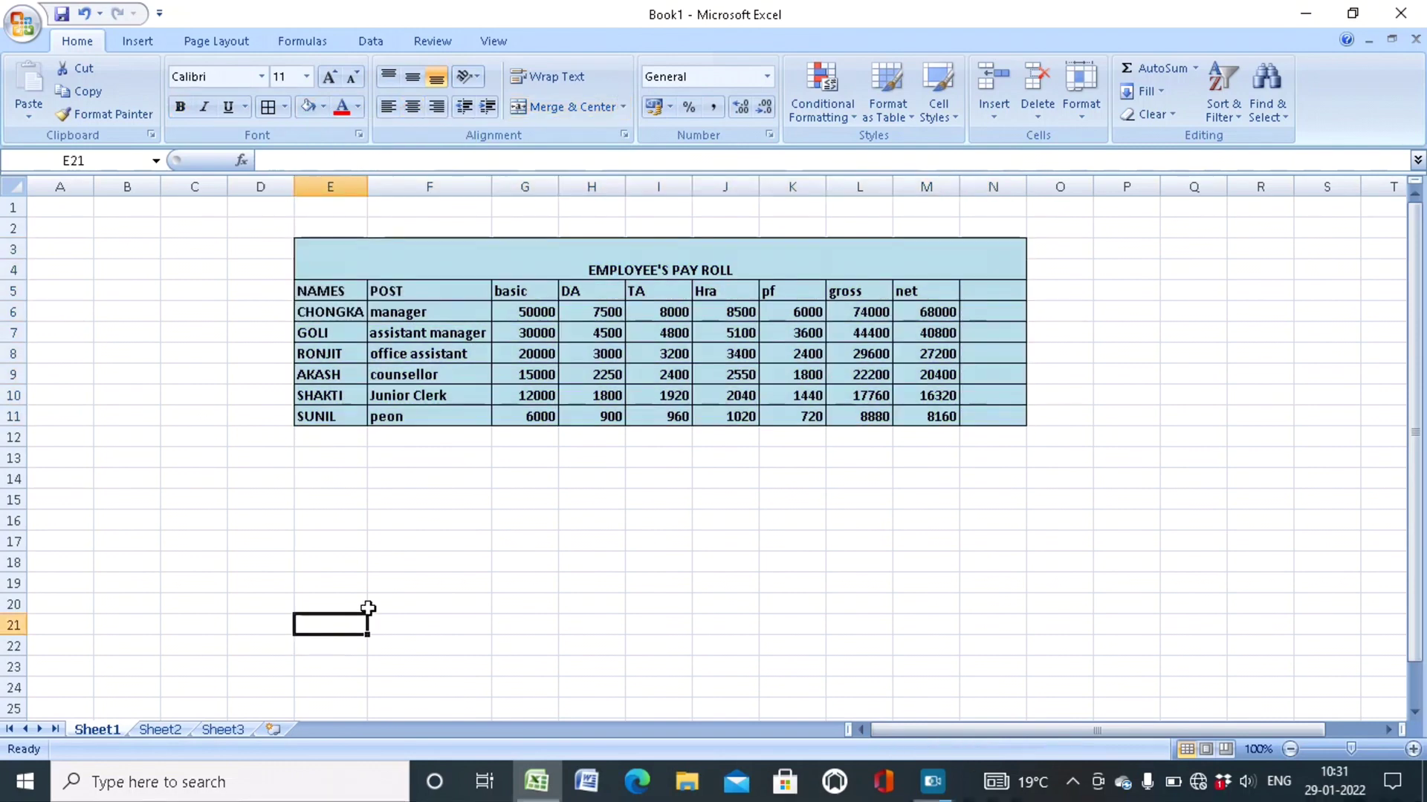